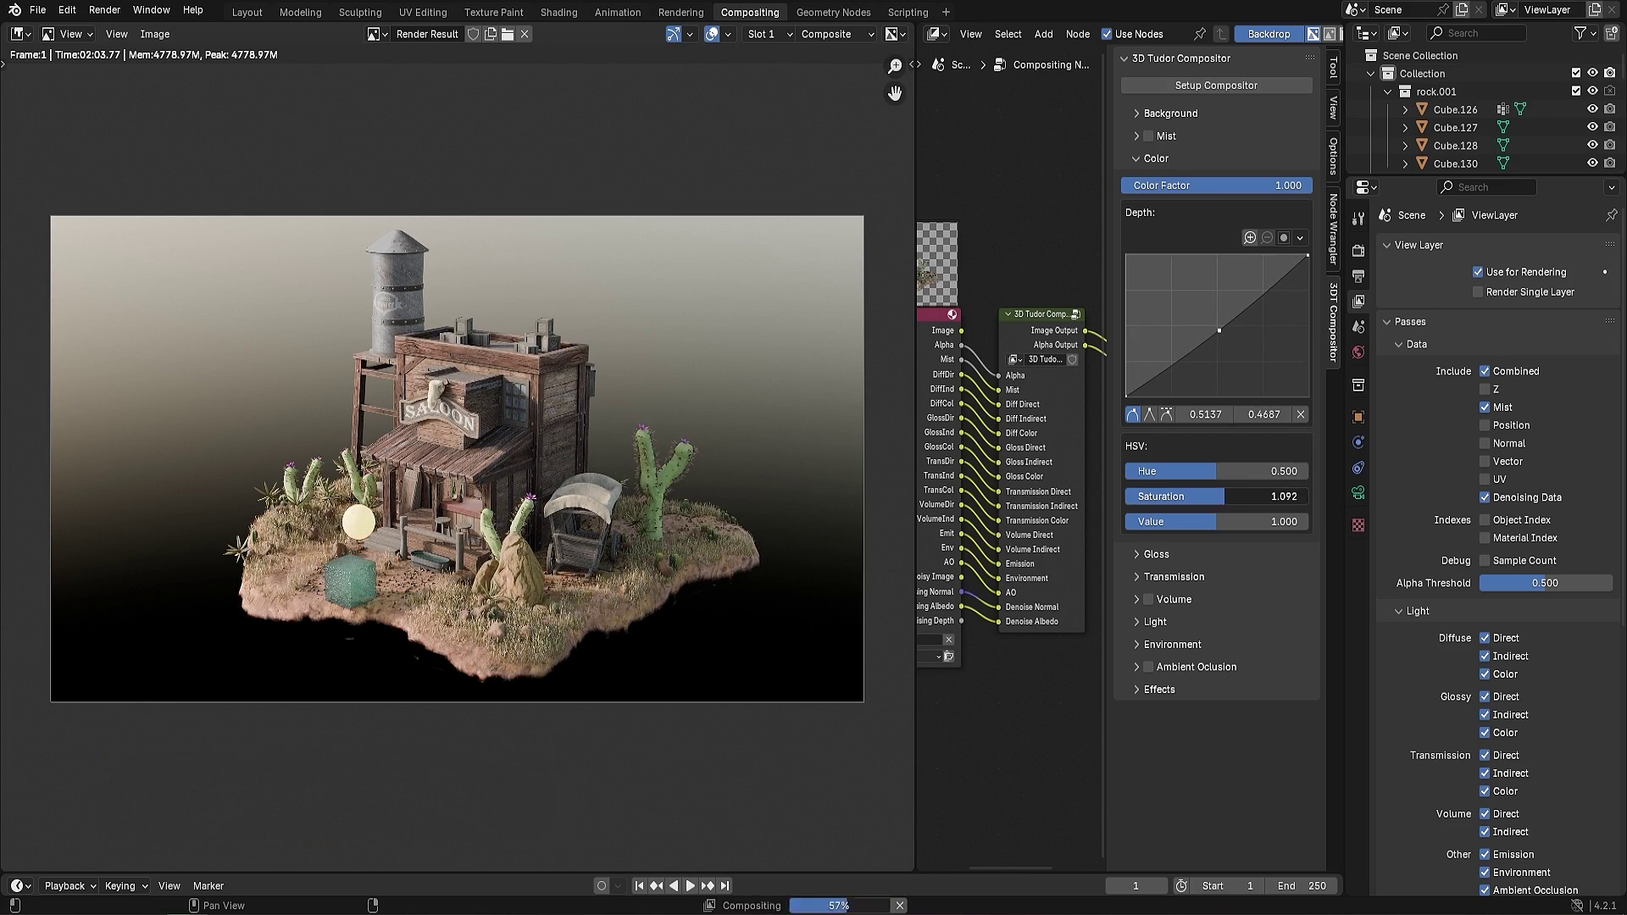
# Step: Raise the saloon's colour value and brighten gloss via its level curve and depth-ramp white stop
pyautogui.moveTo(1213, 522); pyautogui.dragTo(1228, 521)
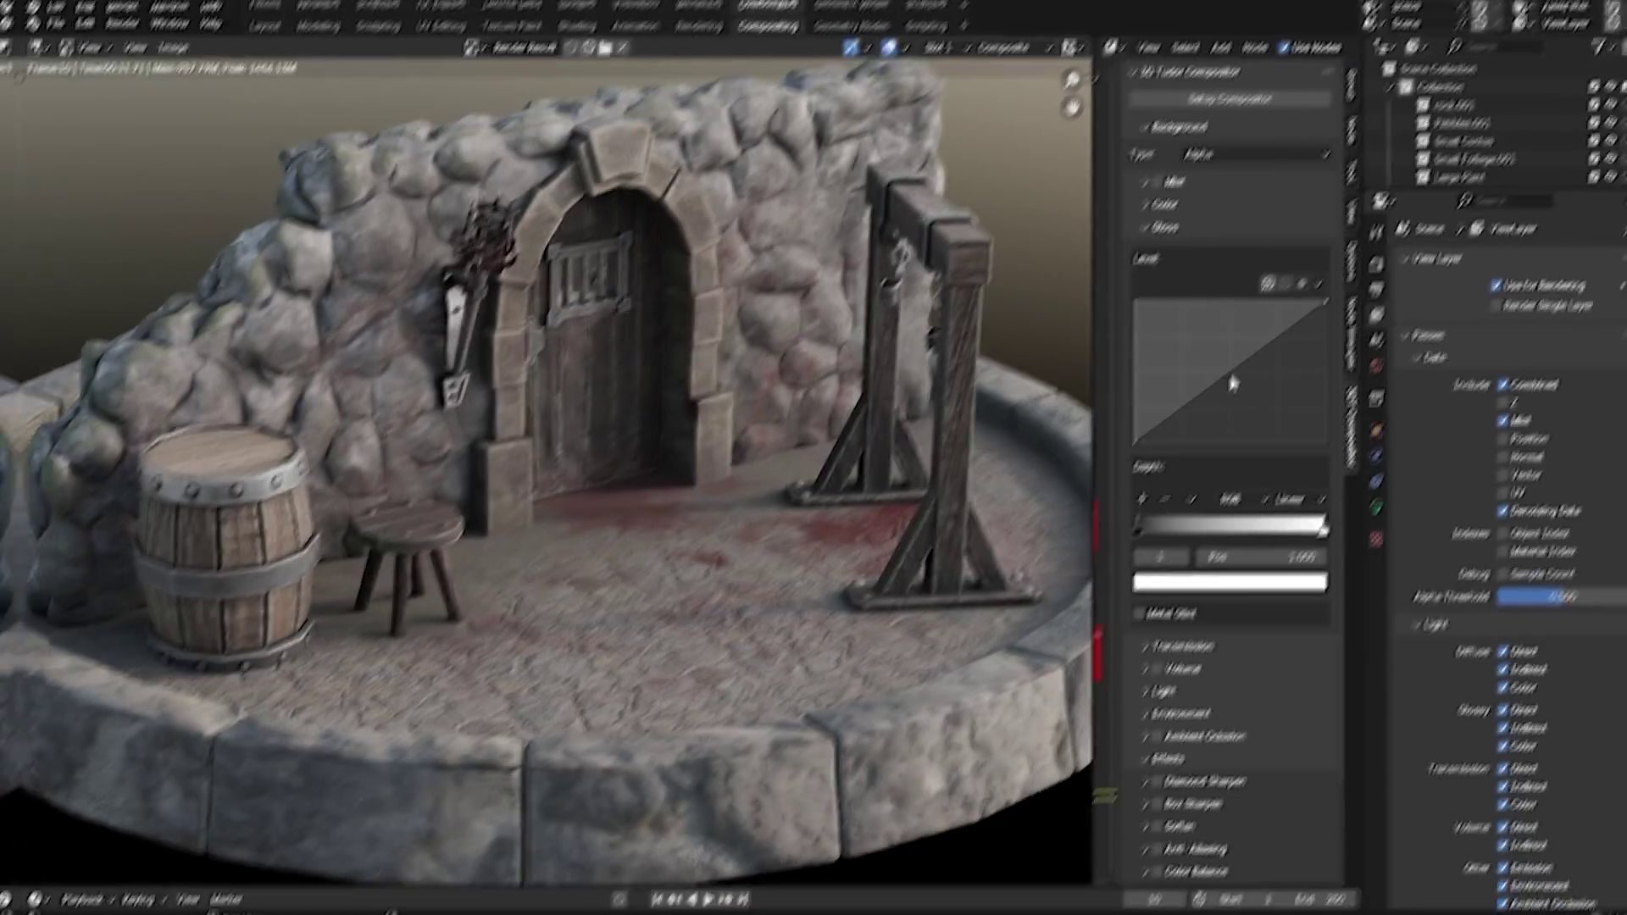
pyautogui.moveTo(1233, 383); pyautogui.dragTo(1246, 392)
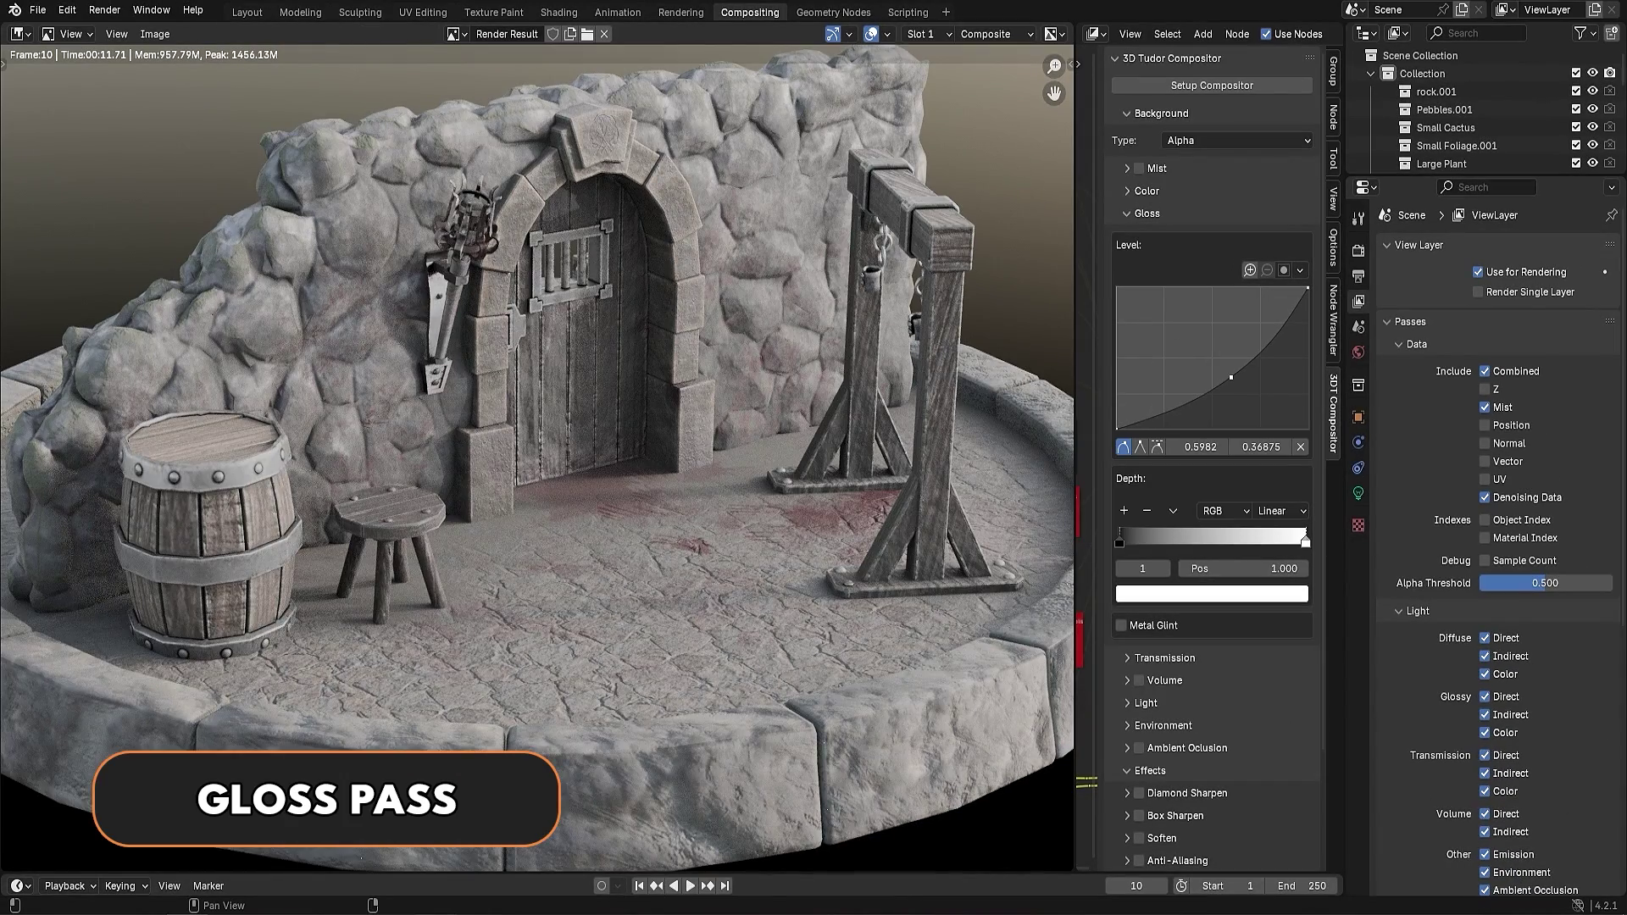
pyautogui.click(1120, 542)
pyautogui.moveTo(1285, 543); pyautogui.dragTo(1213, 551)
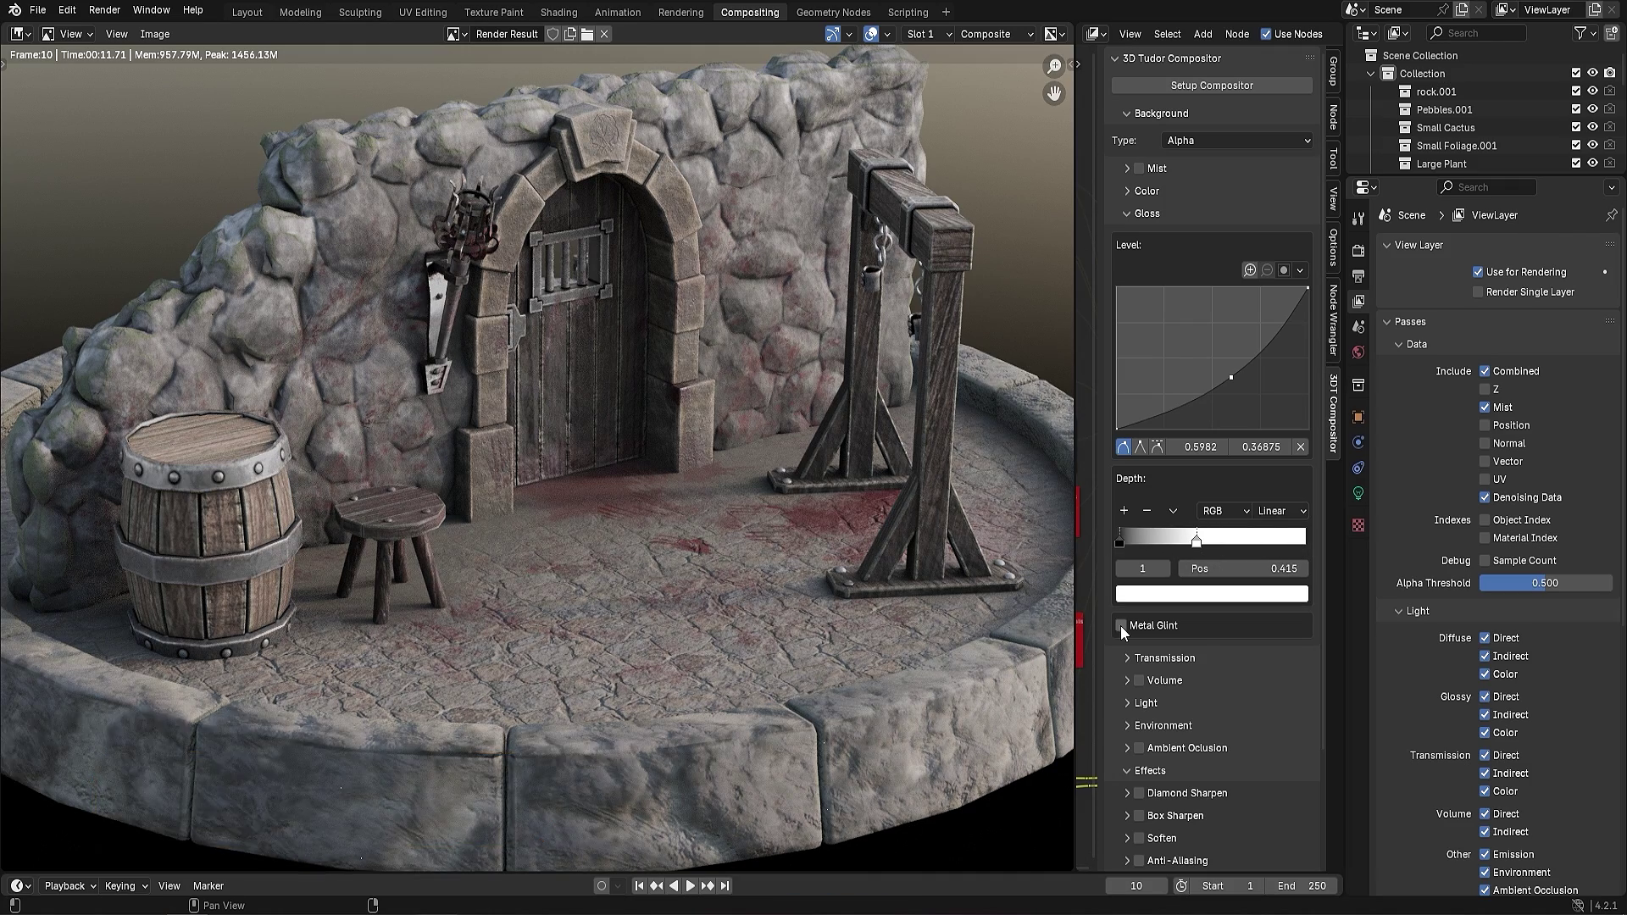
# Step: Enable metal glint for the gloss pass and open its glint colour picker
pyautogui.click(1156, 625)
pyautogui.click(1212, 593)
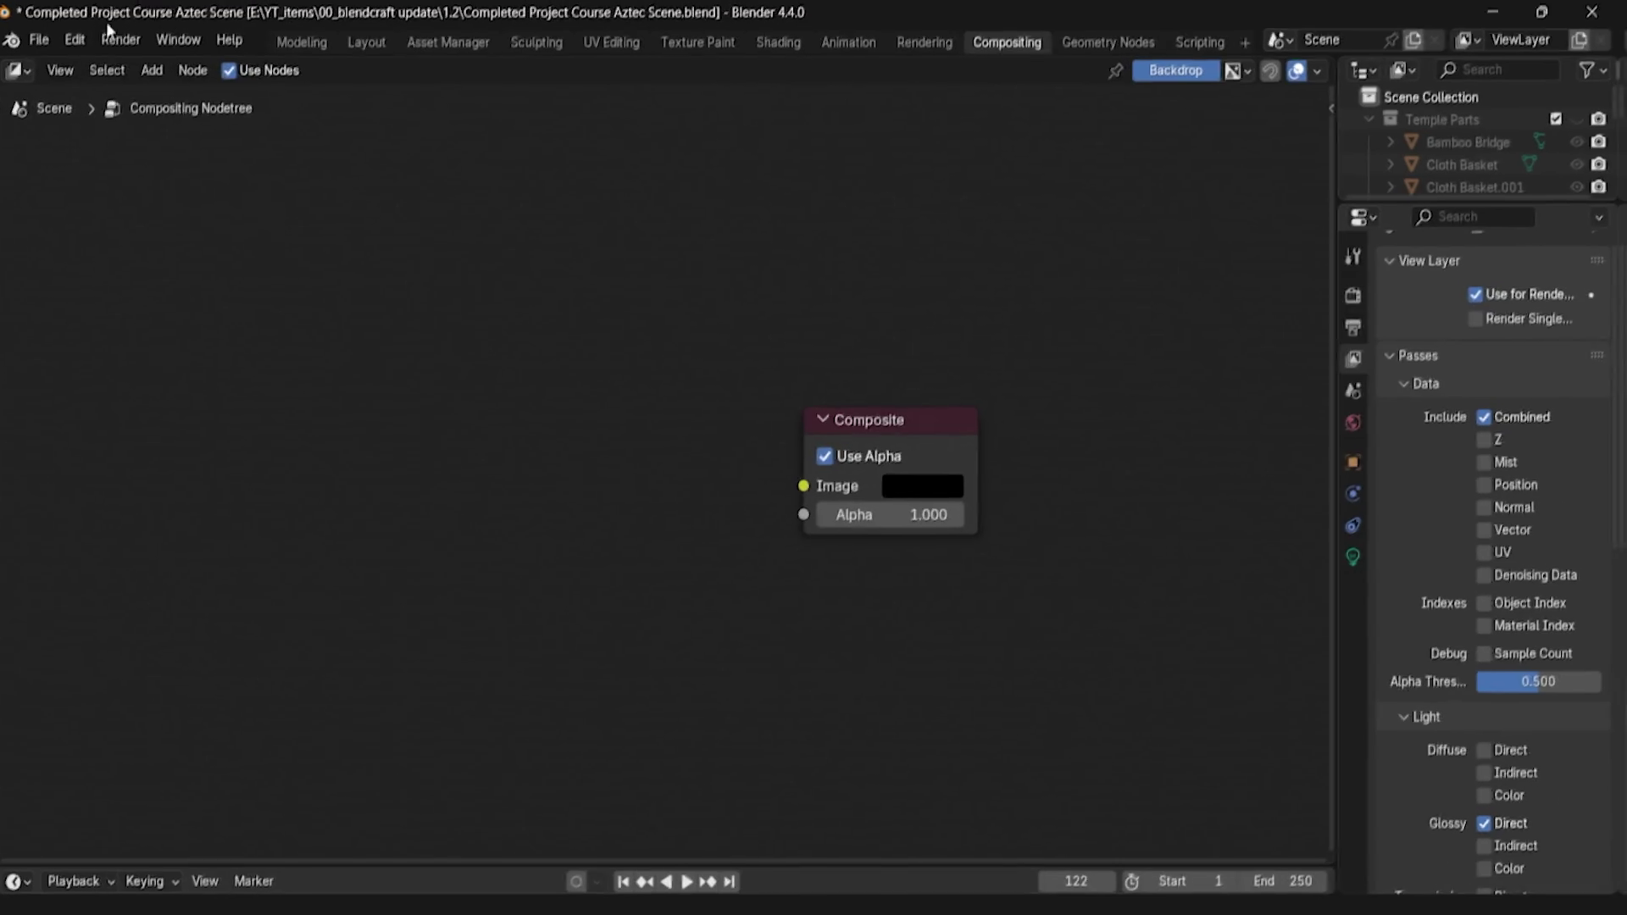
pyautogui.click(86, 41)
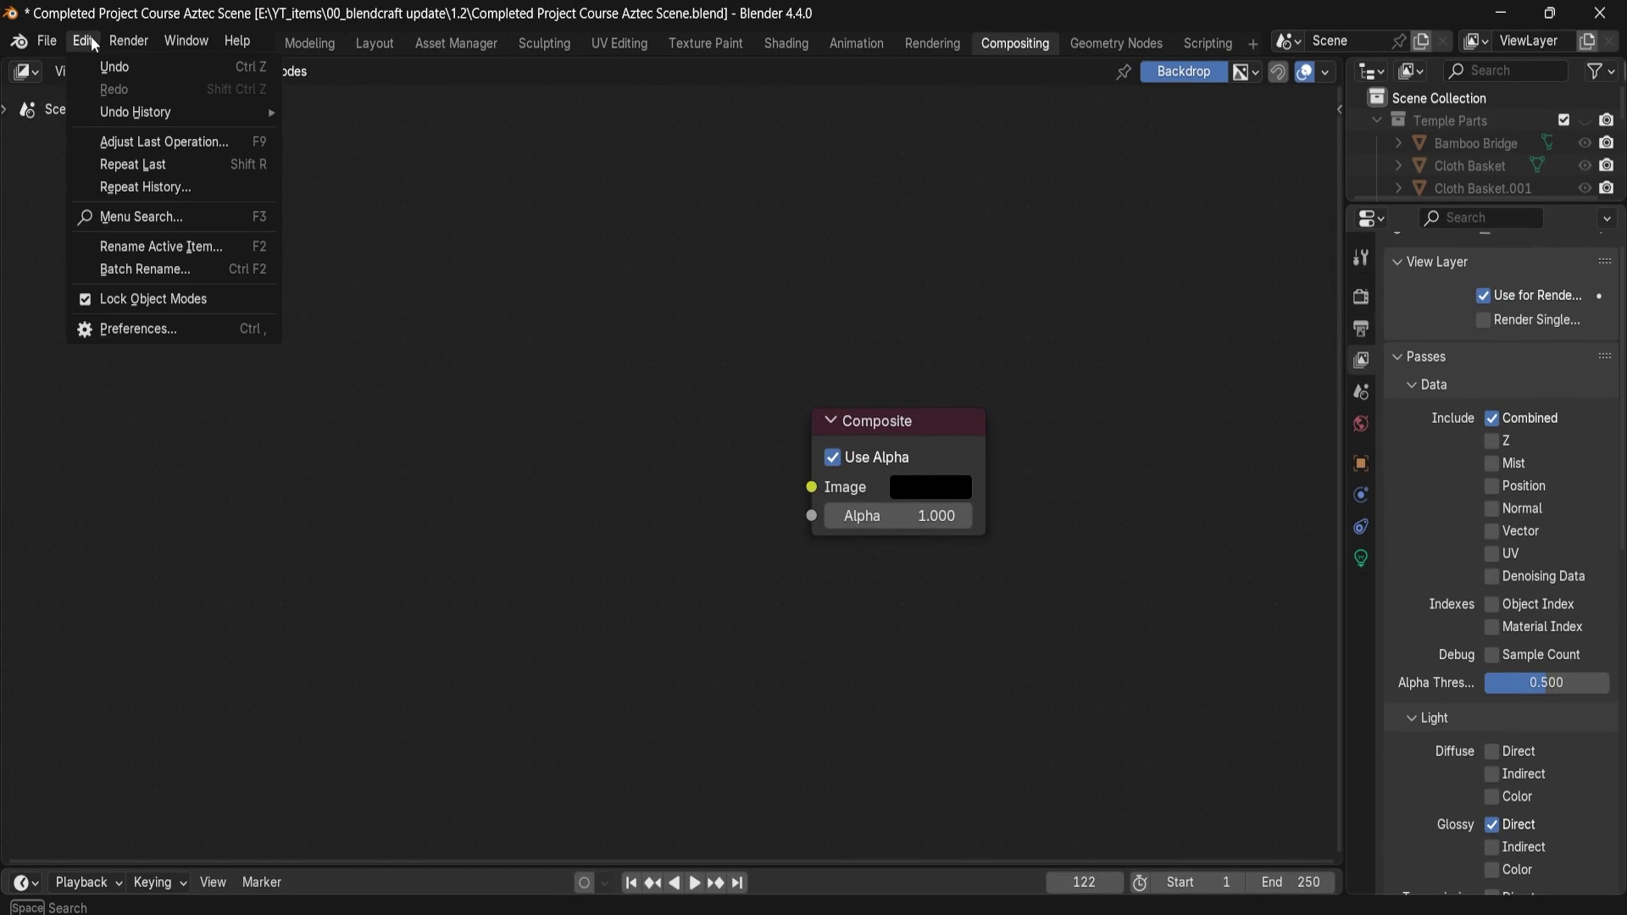
# Step: Install the 3DTCompositor_1_2.zip add-on from disk in Preferences > Add-ons
pyautogui.click(124, 331)
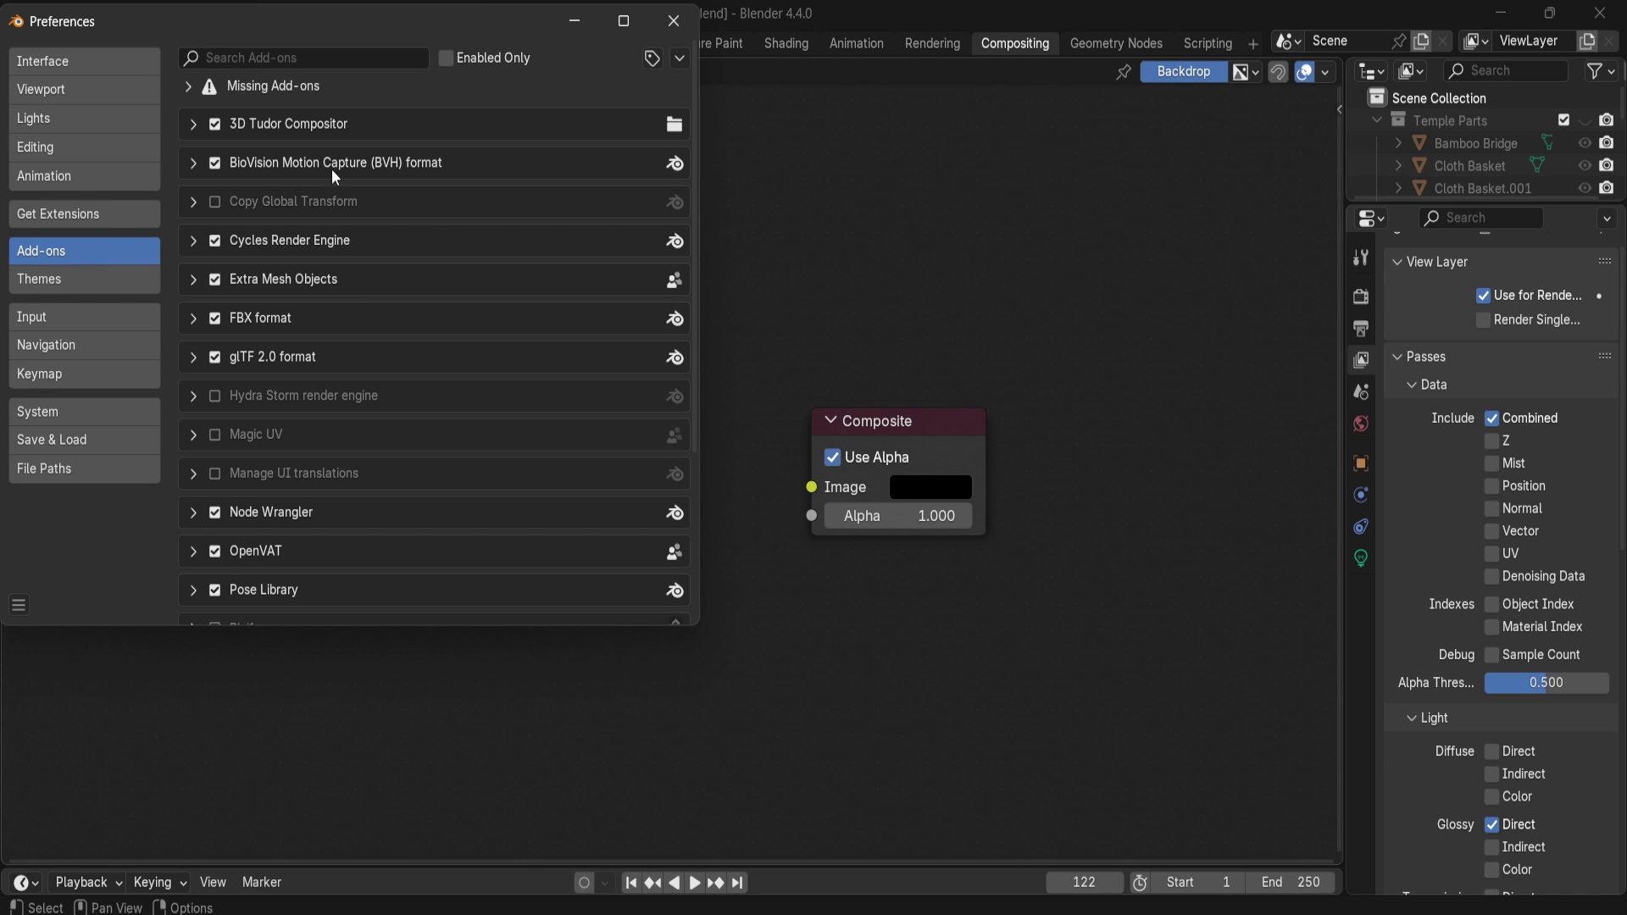
pyautogui.click(680, 57)
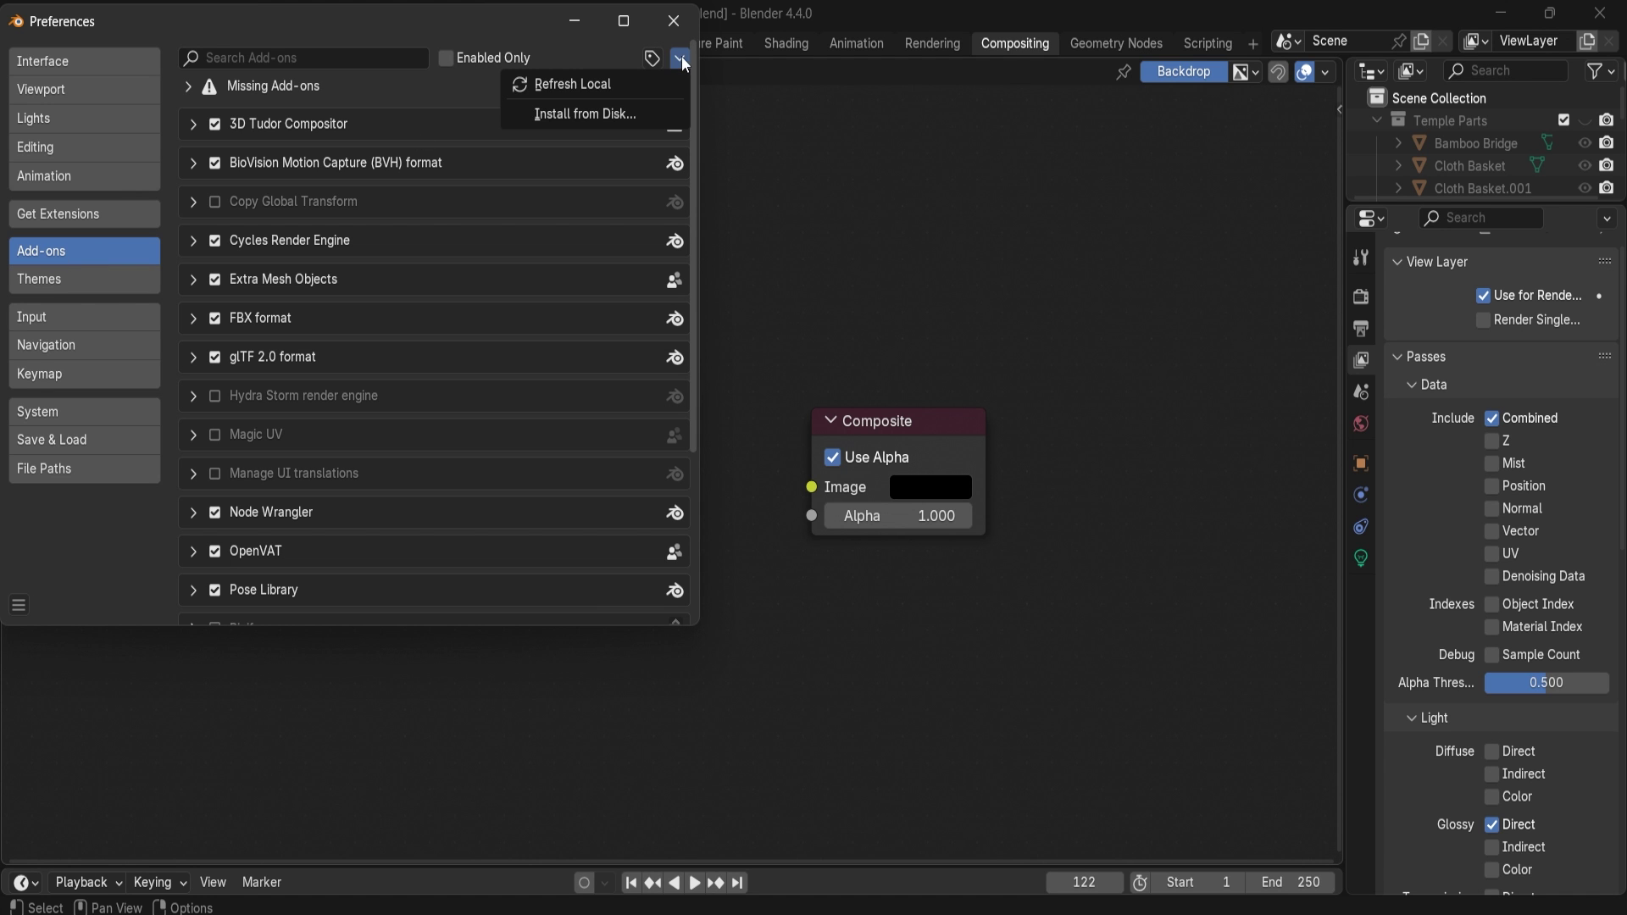
pyautogui.click(612, 111)
pyautogui.click(420, 287)
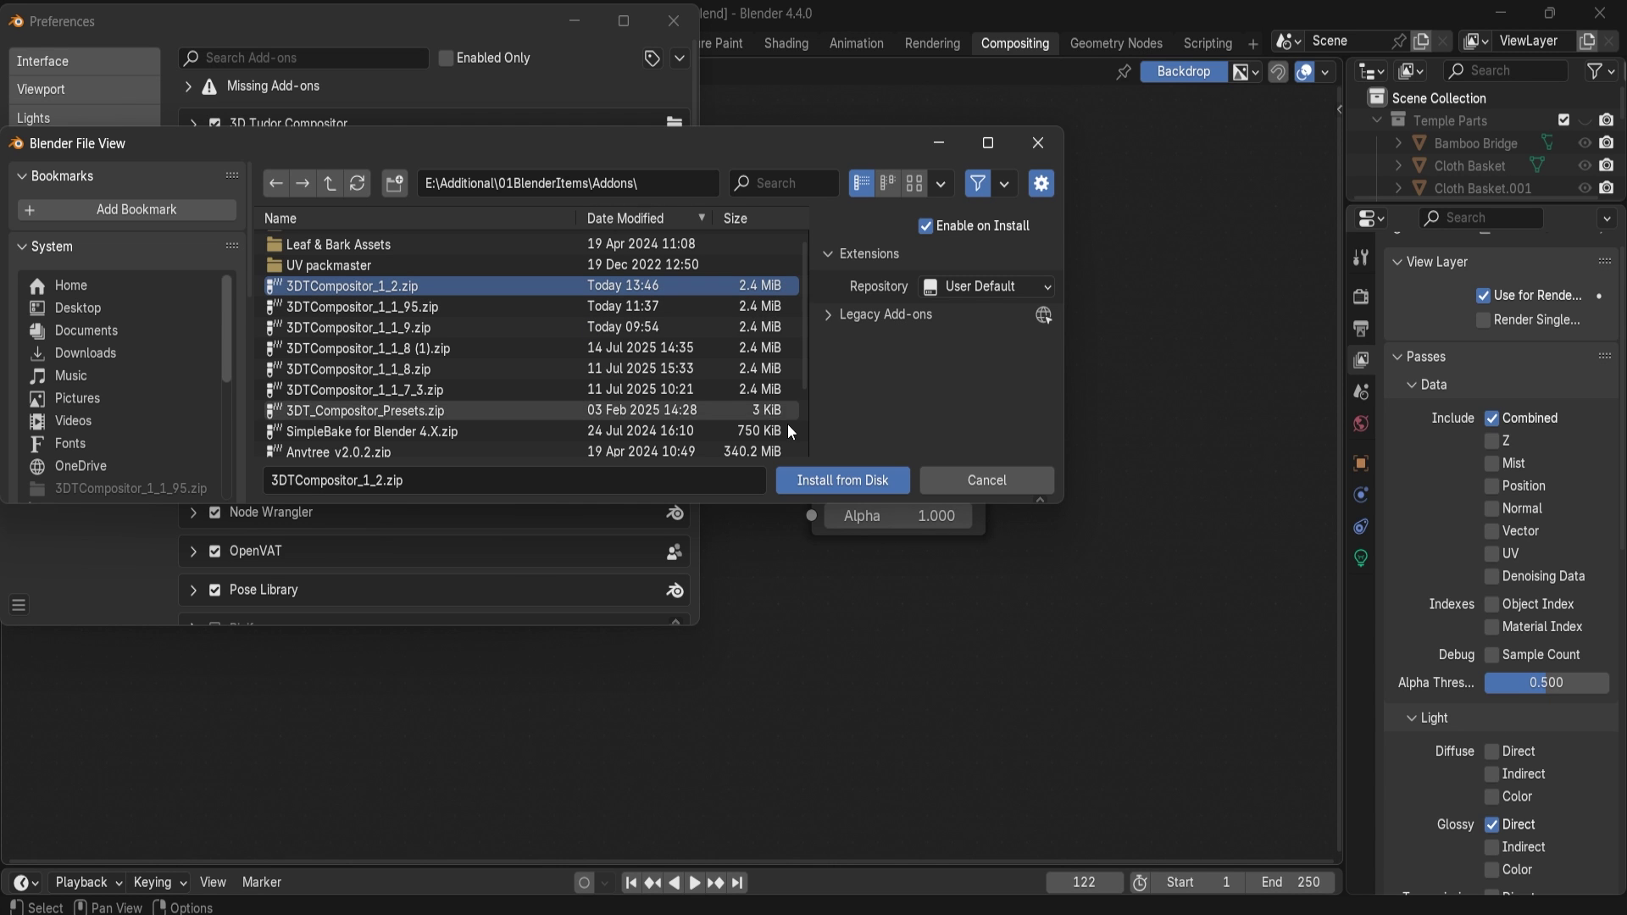
pyautogui.click(825, 479)
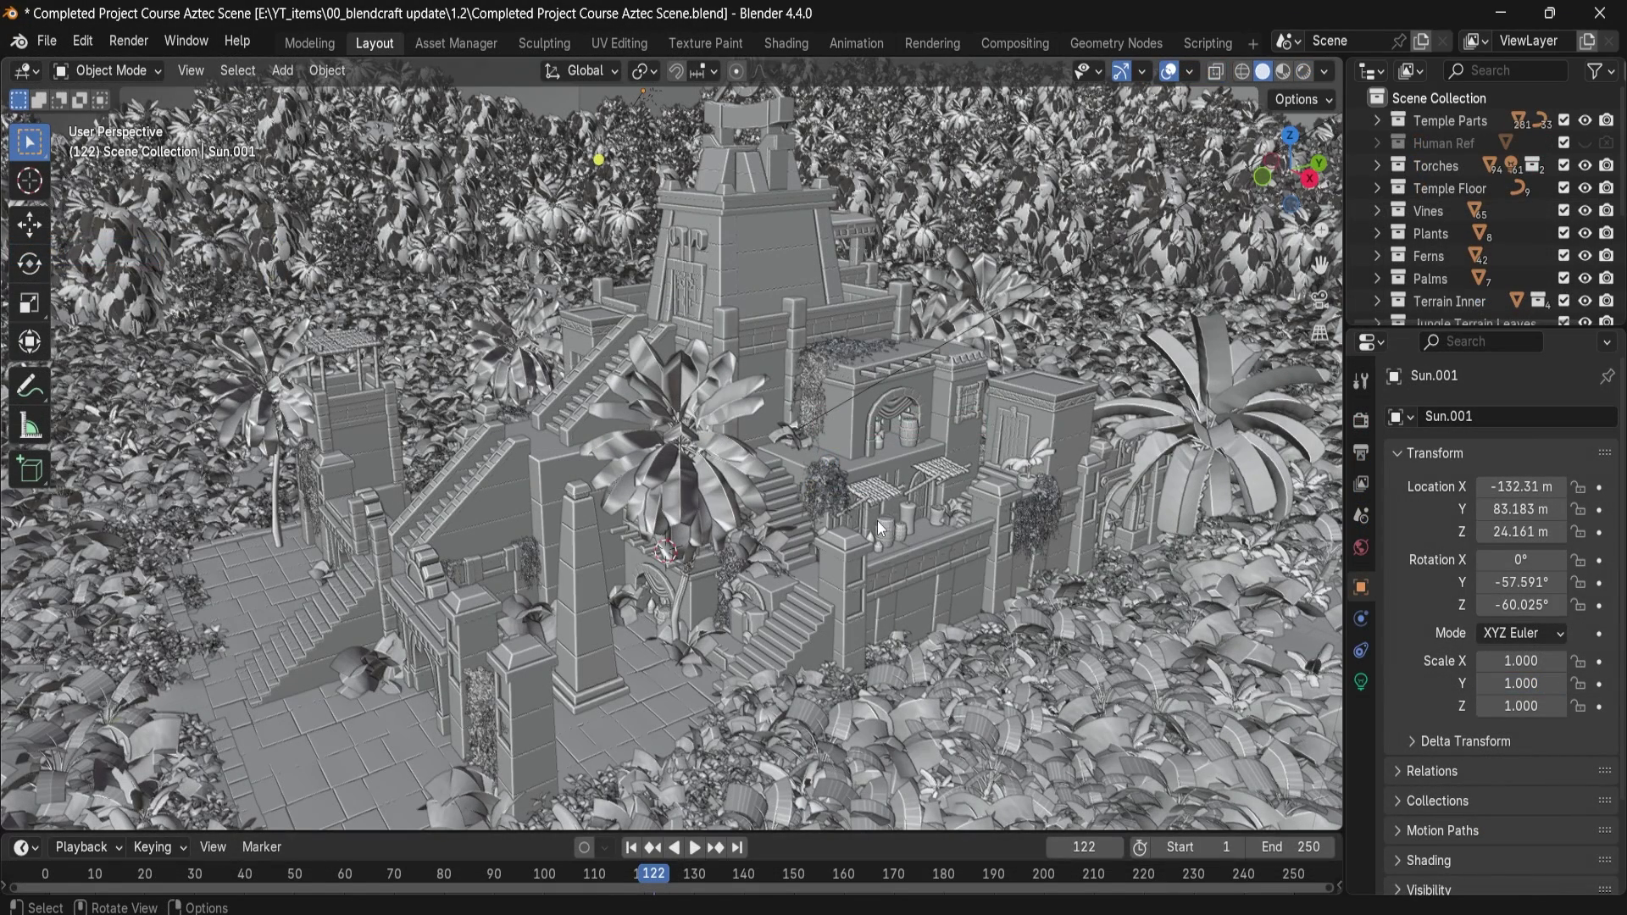
# Step: View through the camera, then run Setup Compositor in Compositing with Apply Recommended Settings checked
pyautogui.press('KP_0')
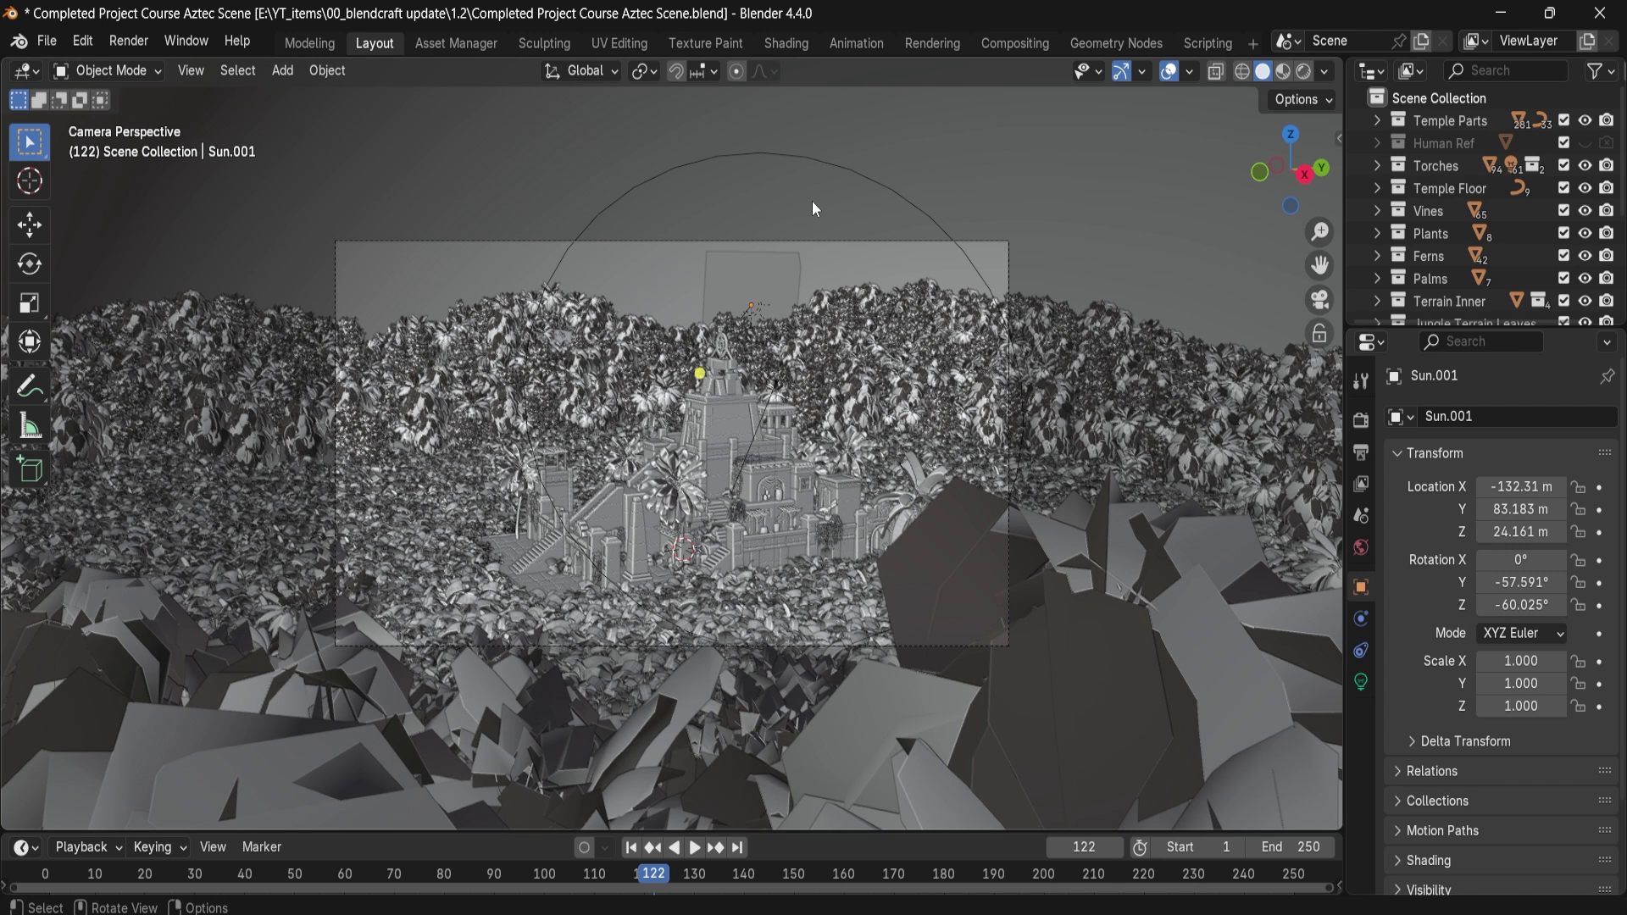
pyautogui.click(1003, 44)
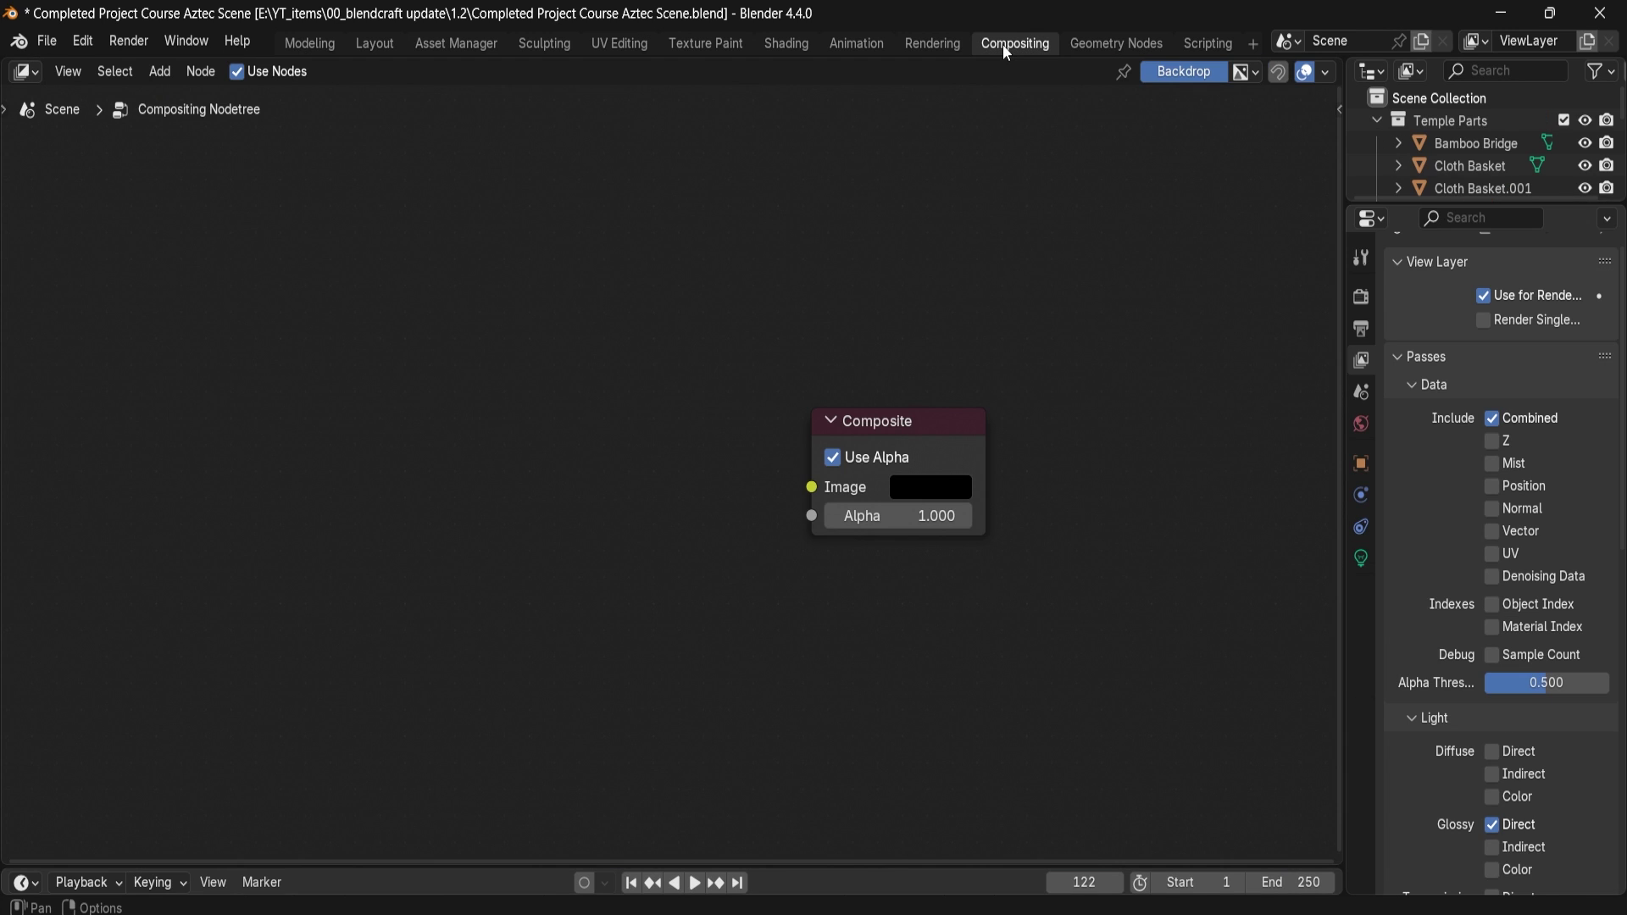
pyautogui.press('n')
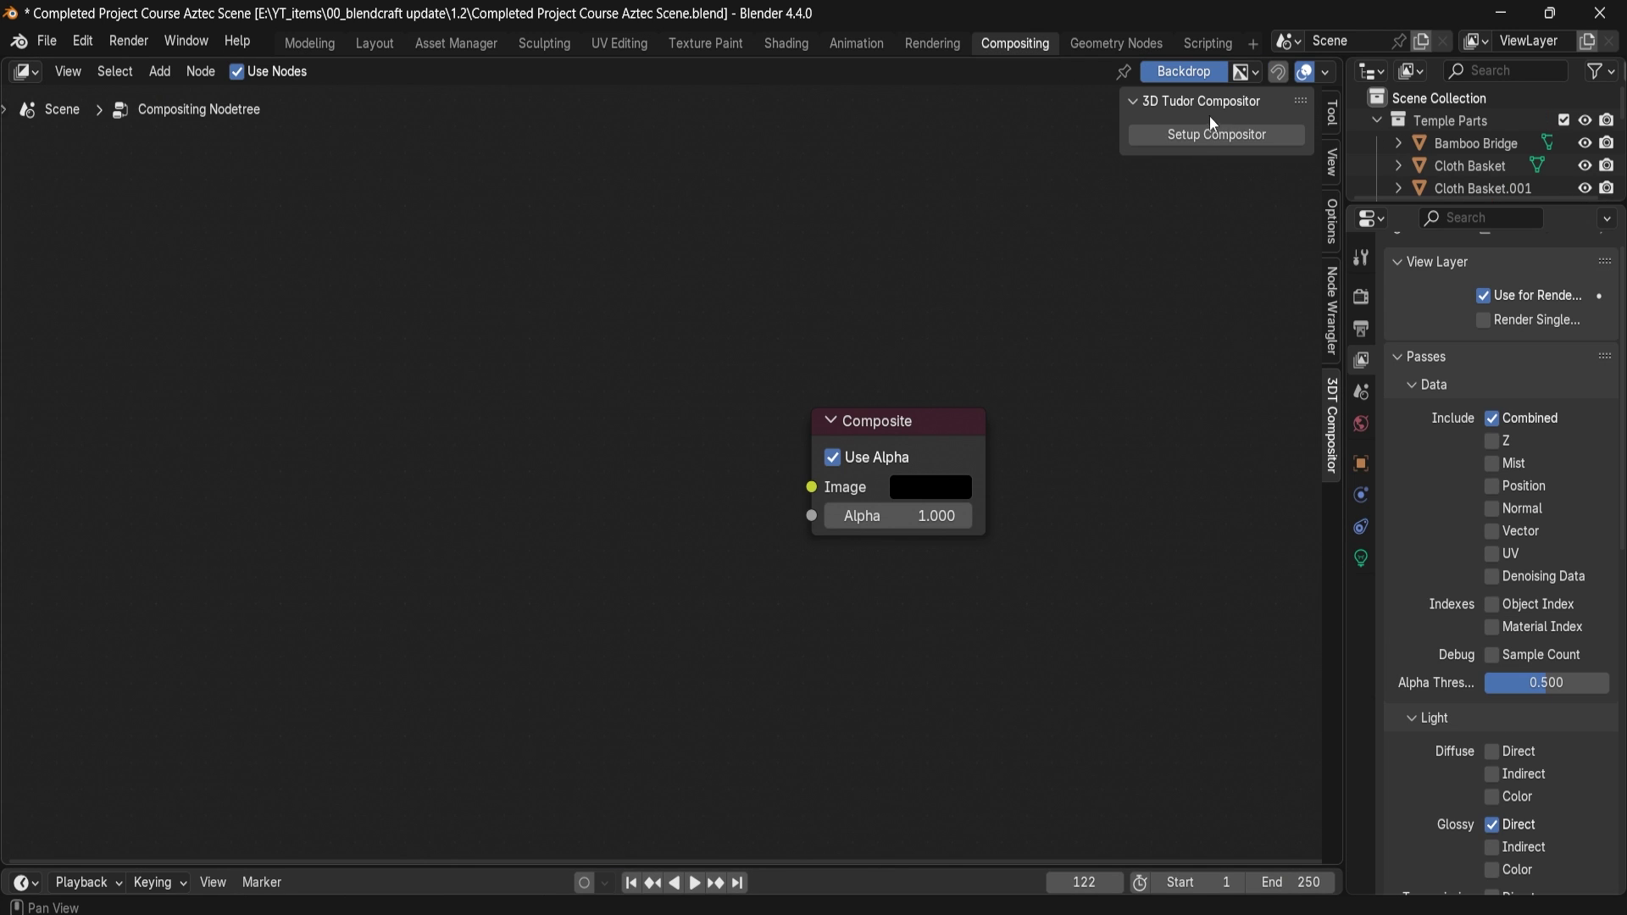
pyautogui.click(1201, 137)
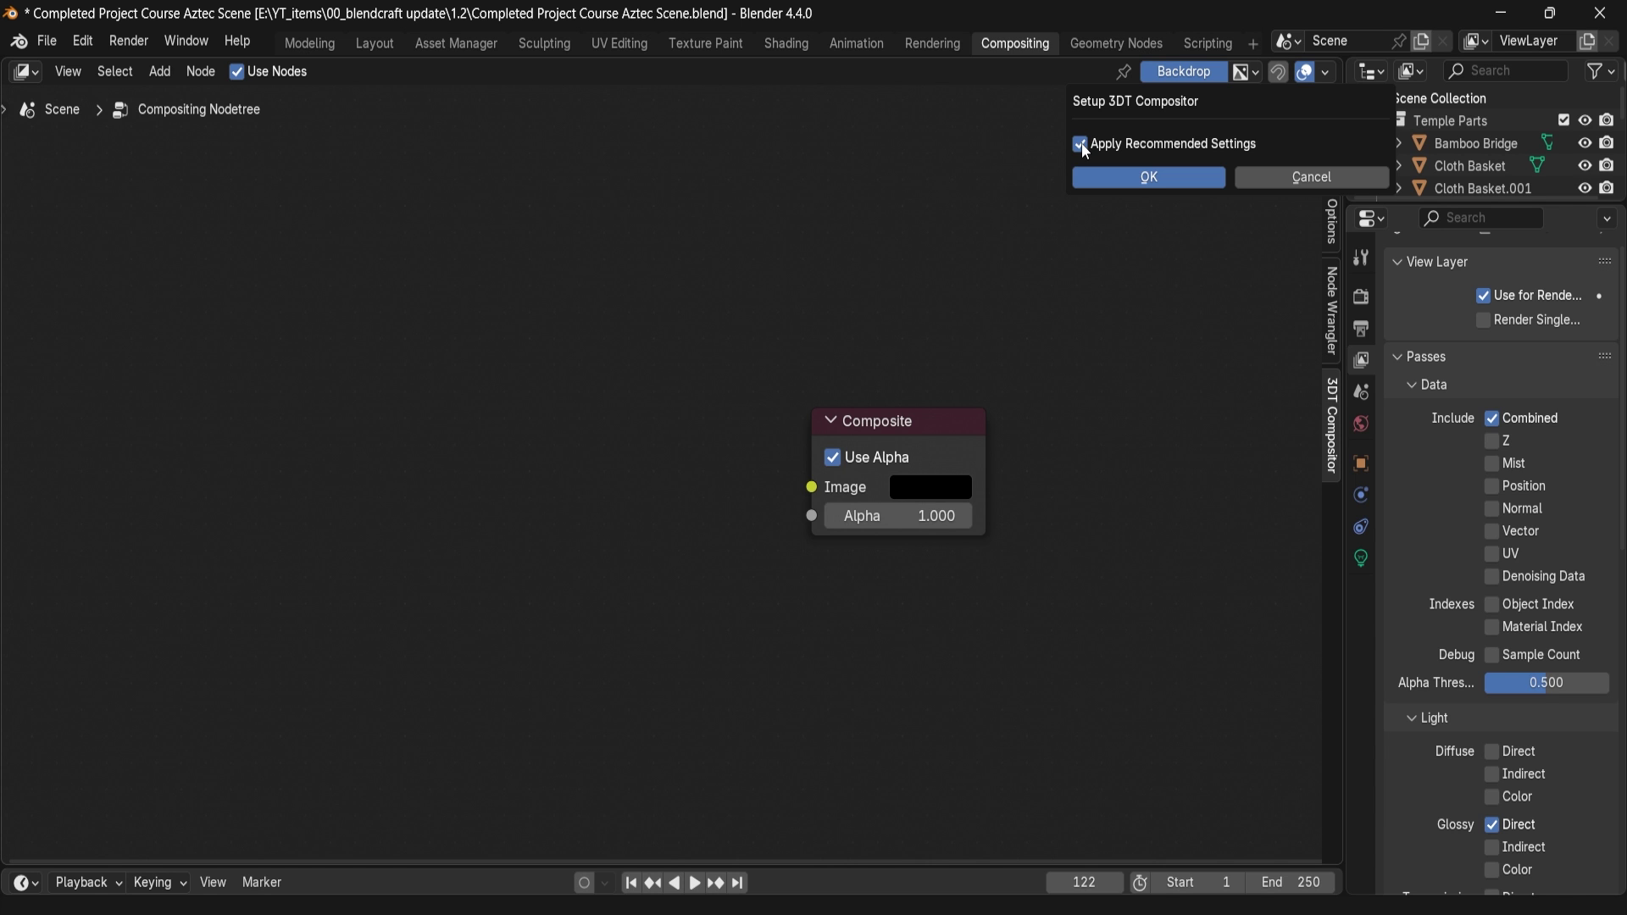
pyautogui.click(1133, 183)
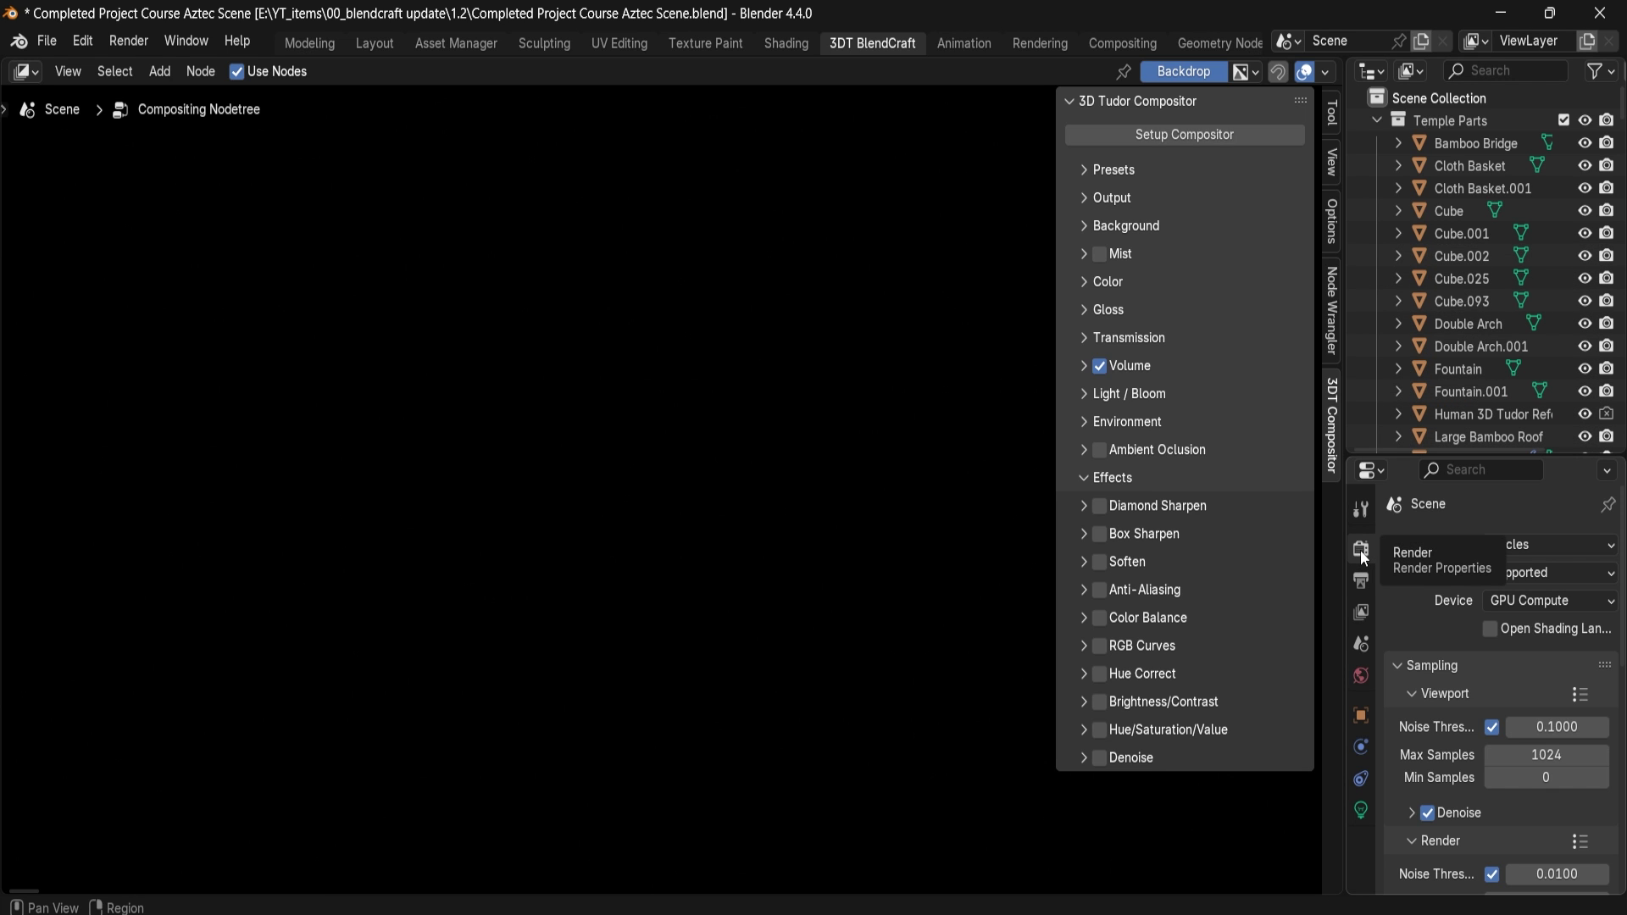
# Step: Load the Full Global Illumination light path preset in Render Properties
pyautogui.scroll(-4, 1436, 748)
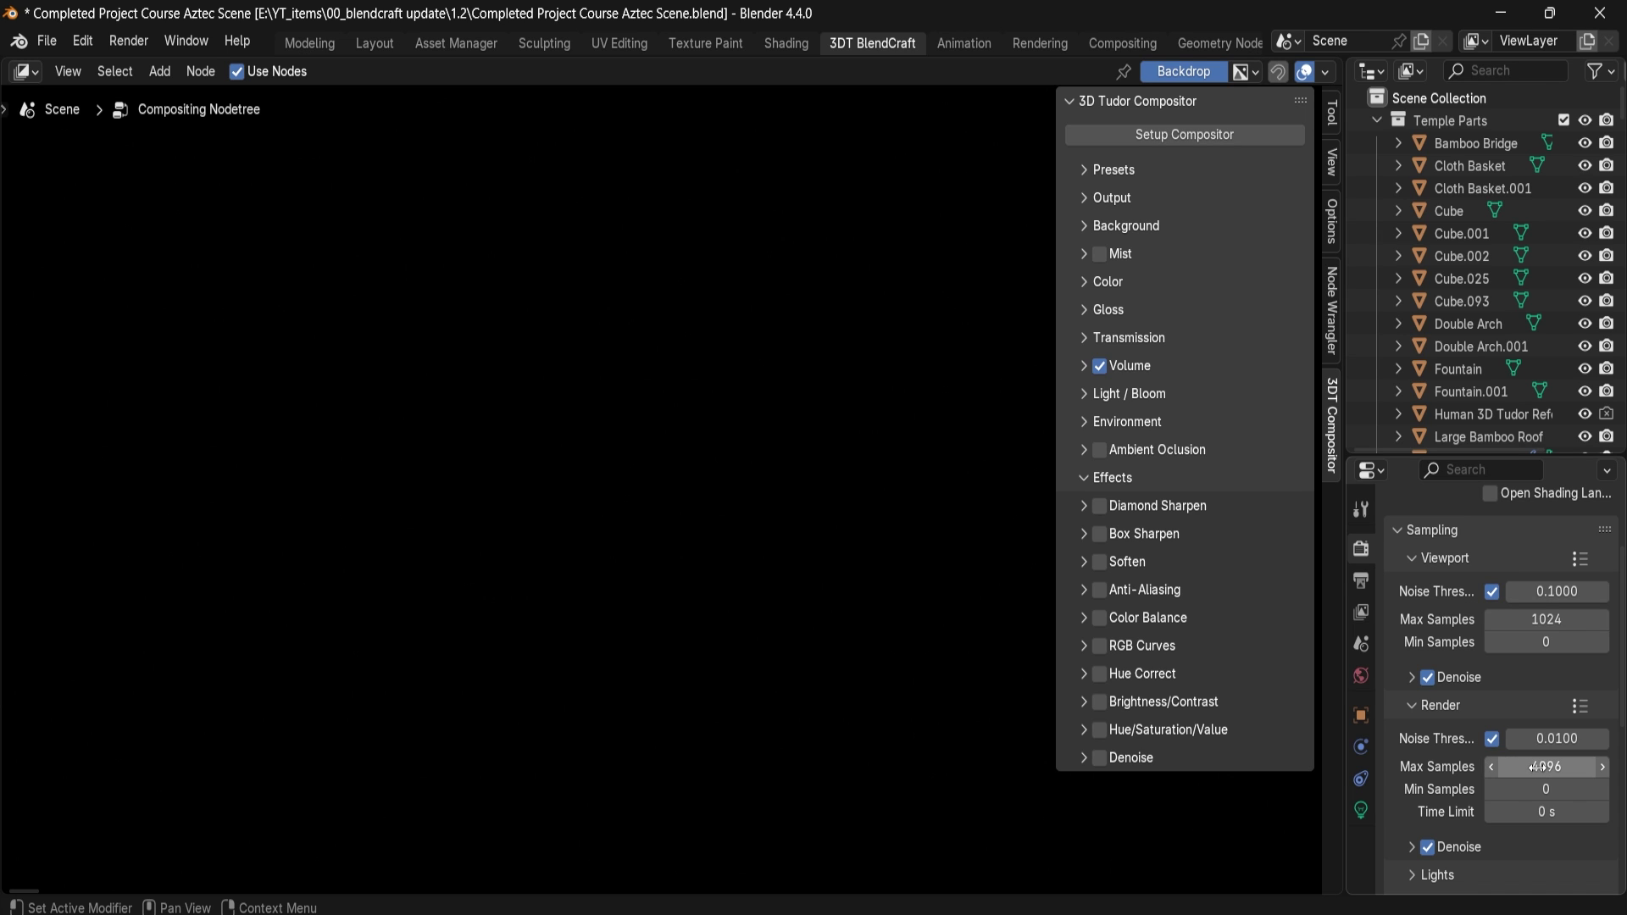
pyautogui.scroll(-5, 1460, 771)
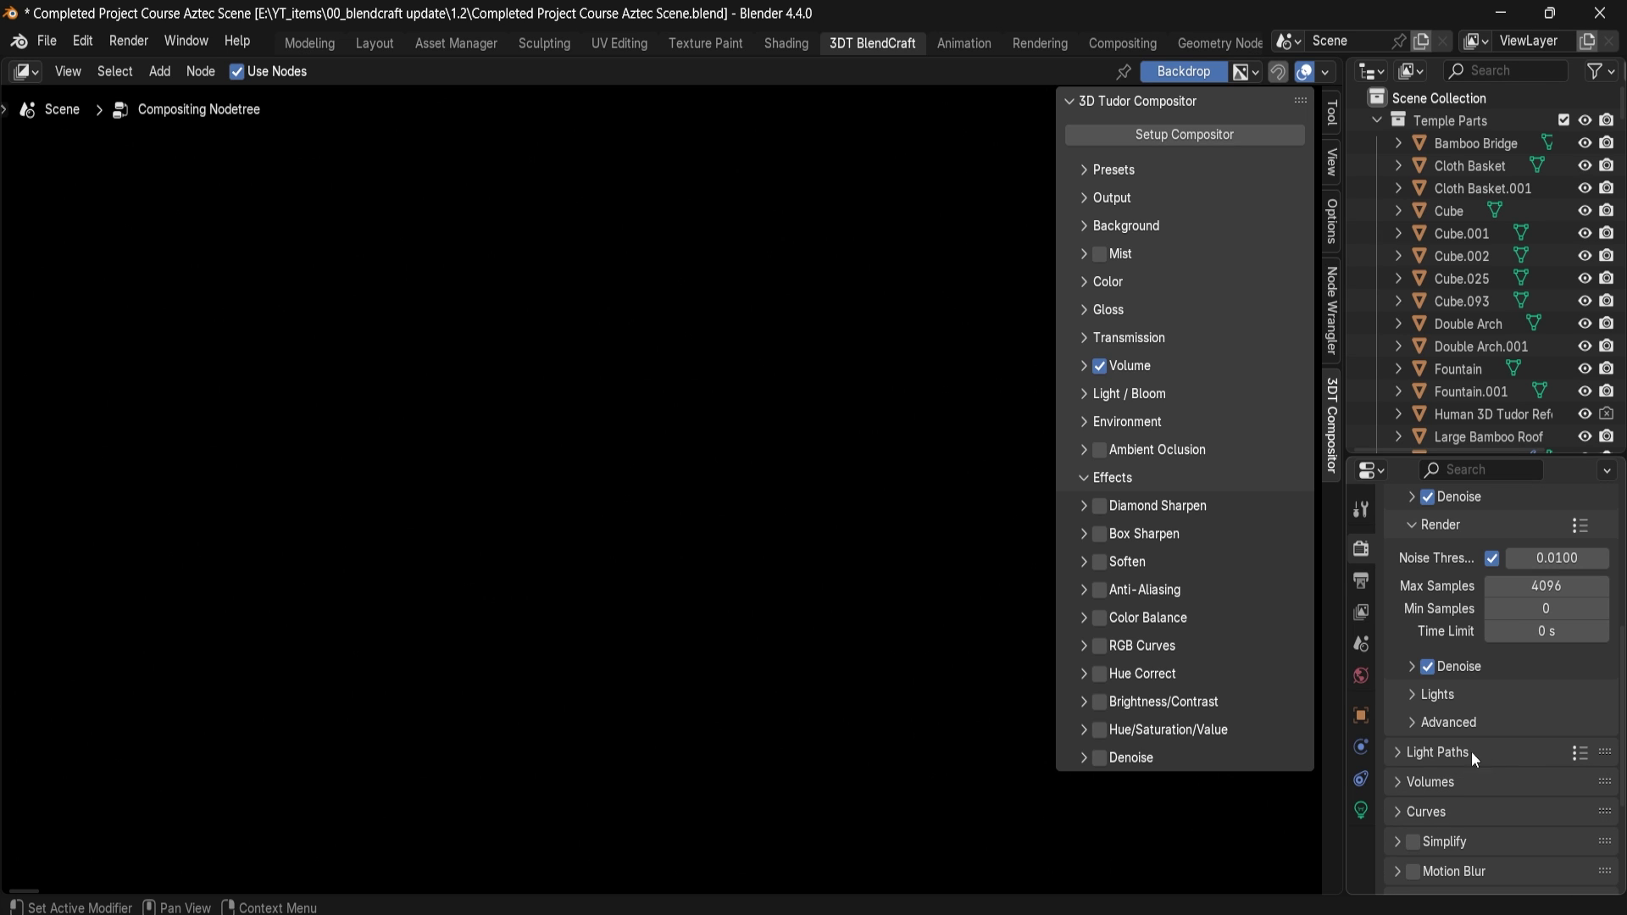
pyautogui.click(1574, 752)
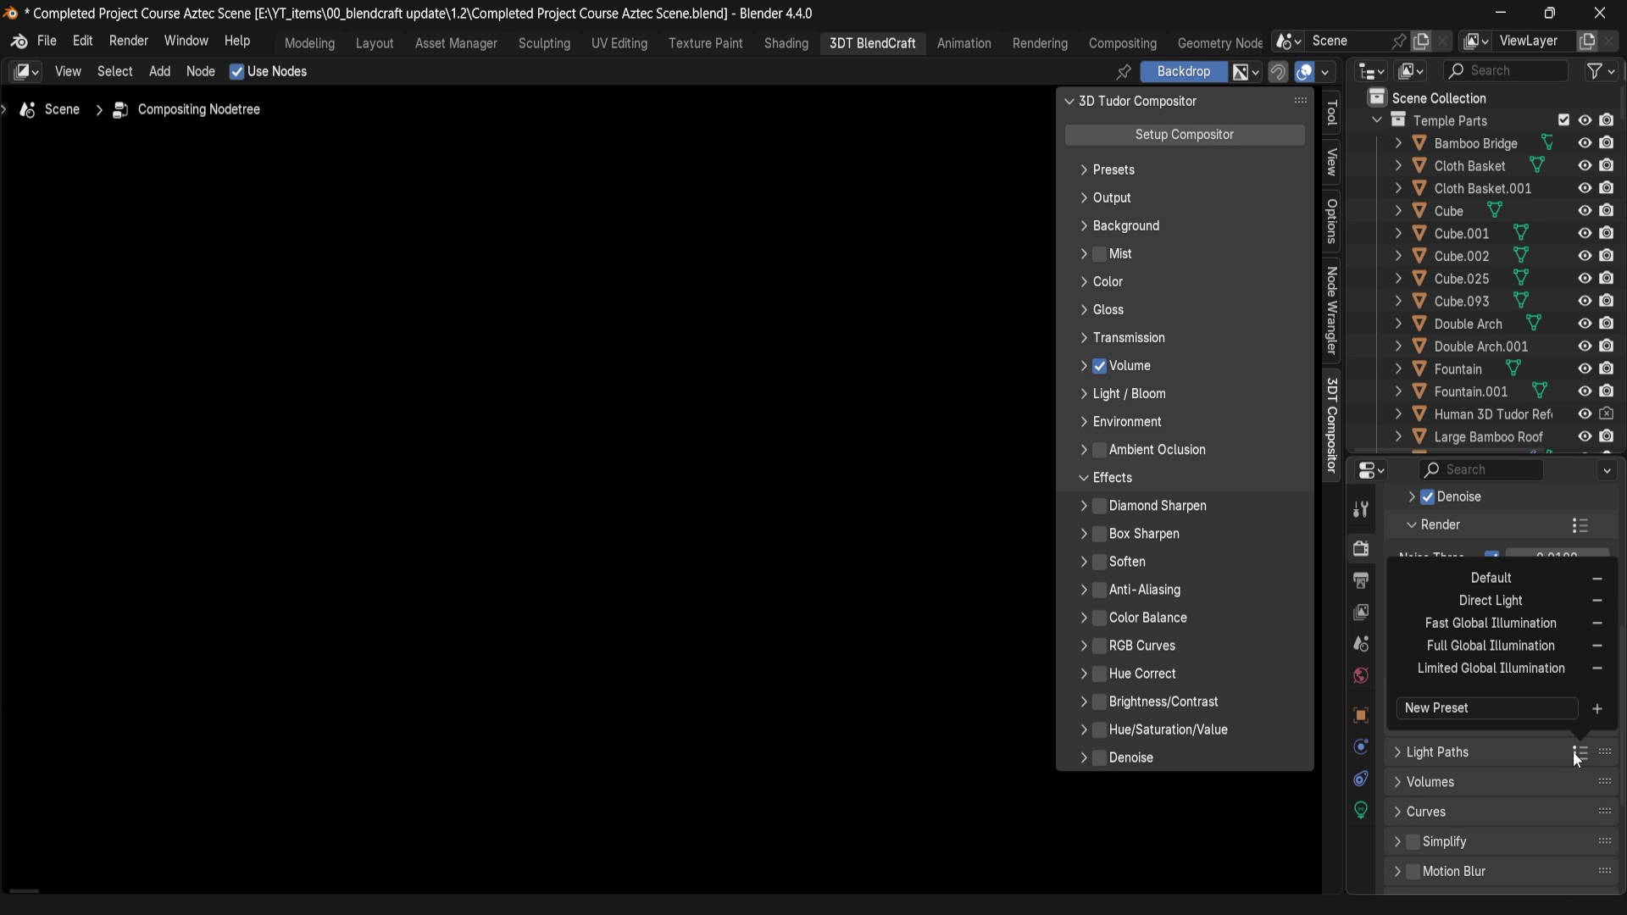
pyautogui.click(1476, 649)
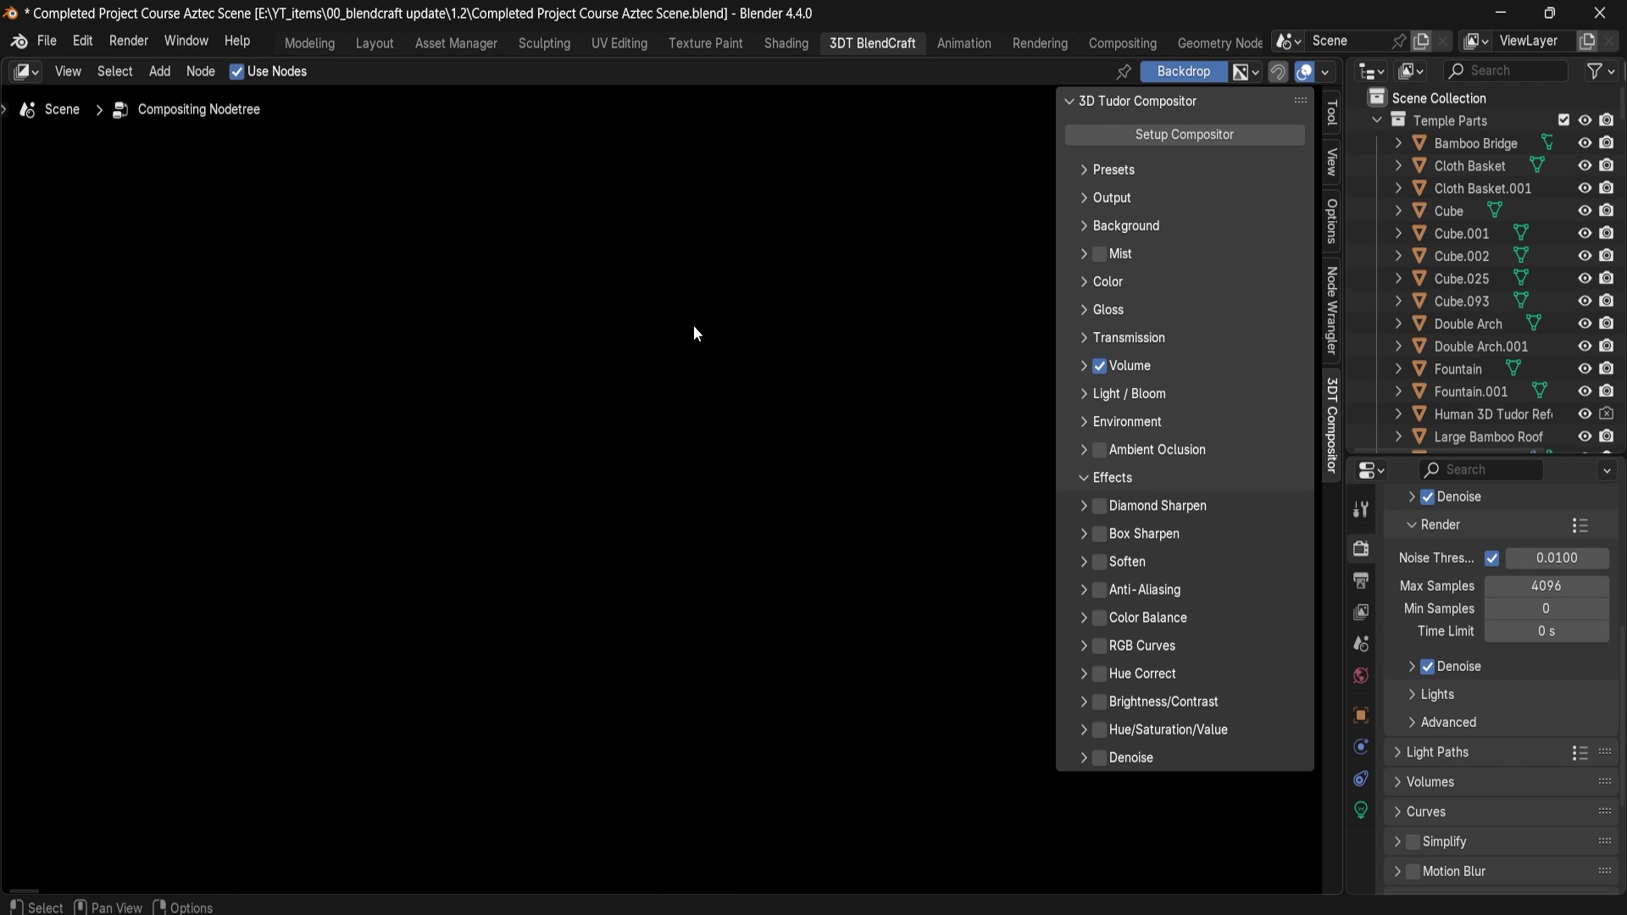
# Step: Render the temple image and close the Render Result window
pyautogui.click(126, 41)
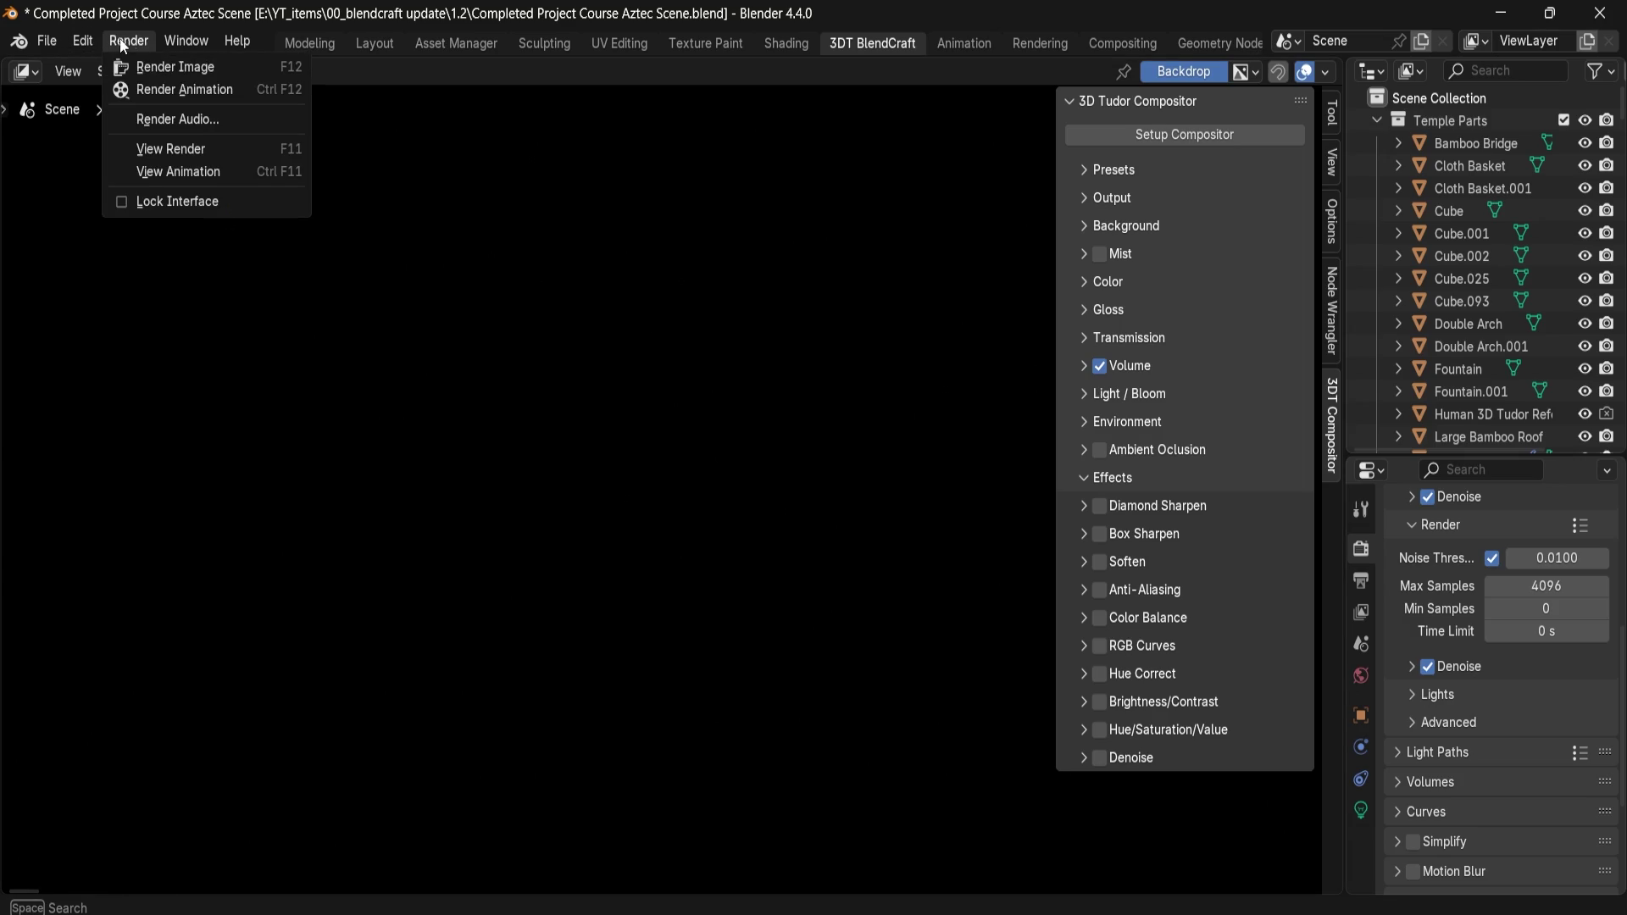
pyautogui.click(149, 67)
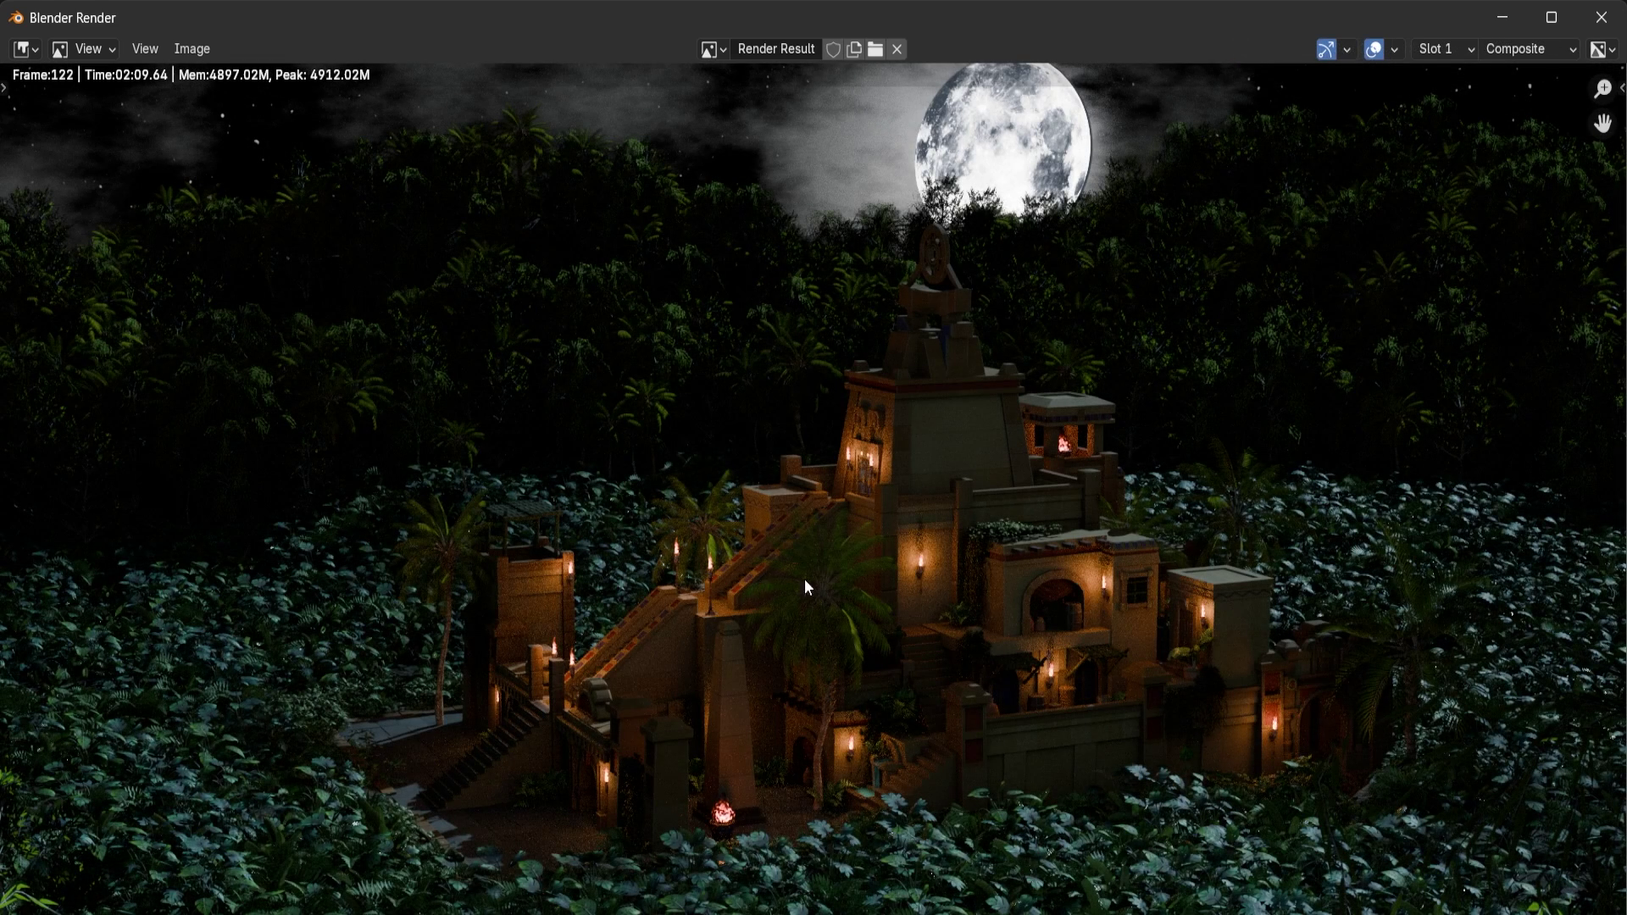
pyautogui.moveTo(430, 17); pyautogui.dragTo(725, 175)
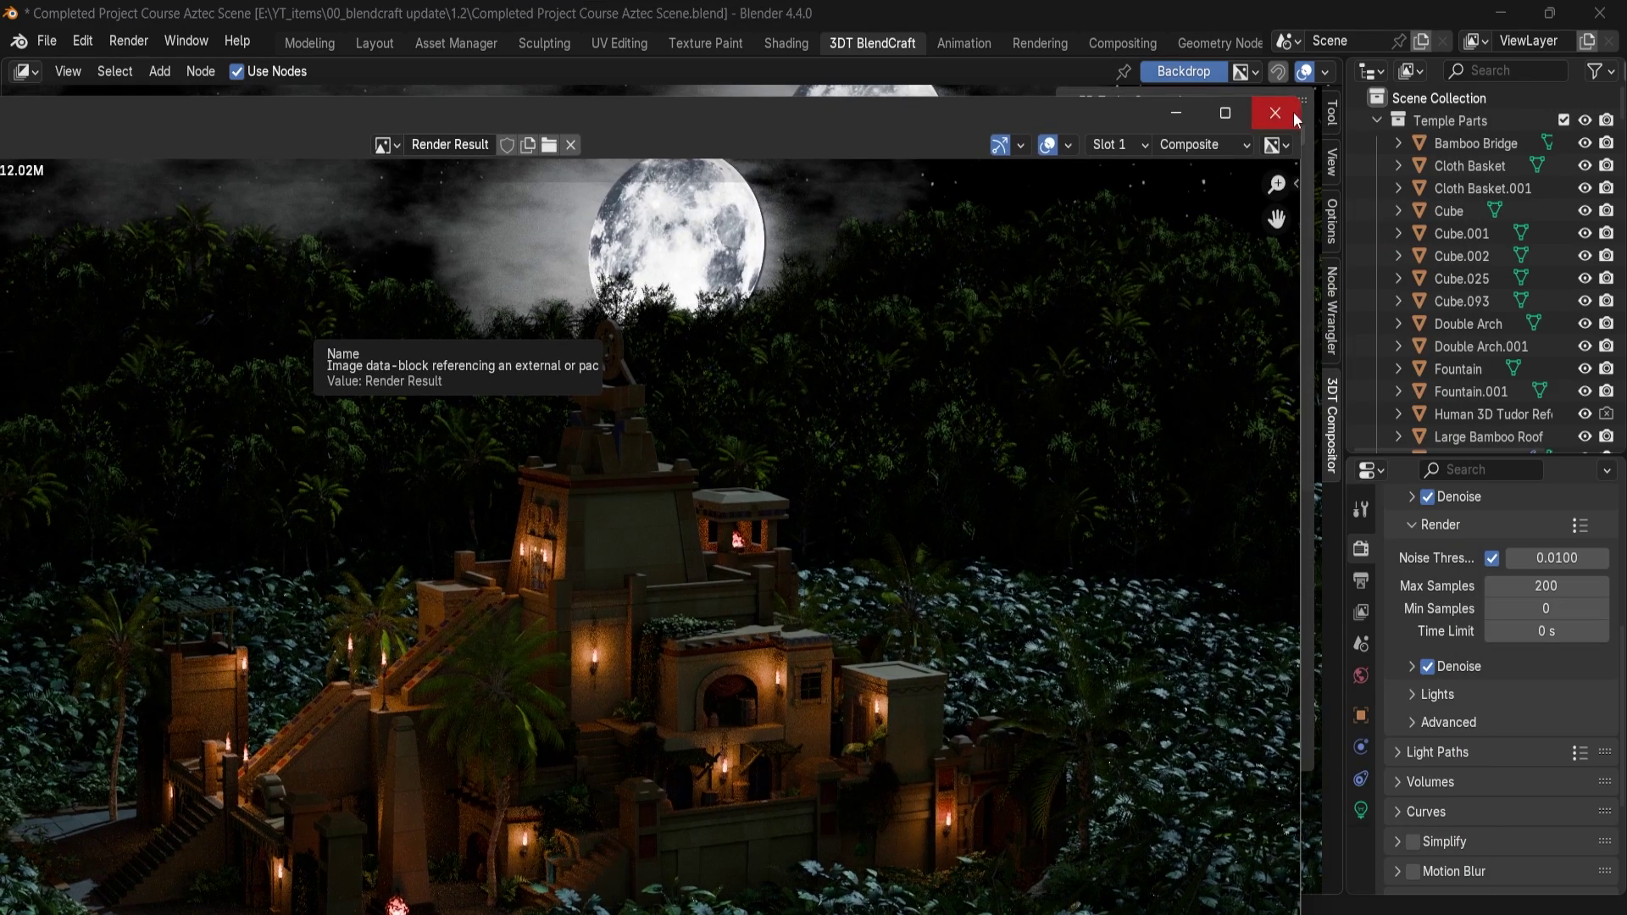
pyautogui.click(1277, 109)
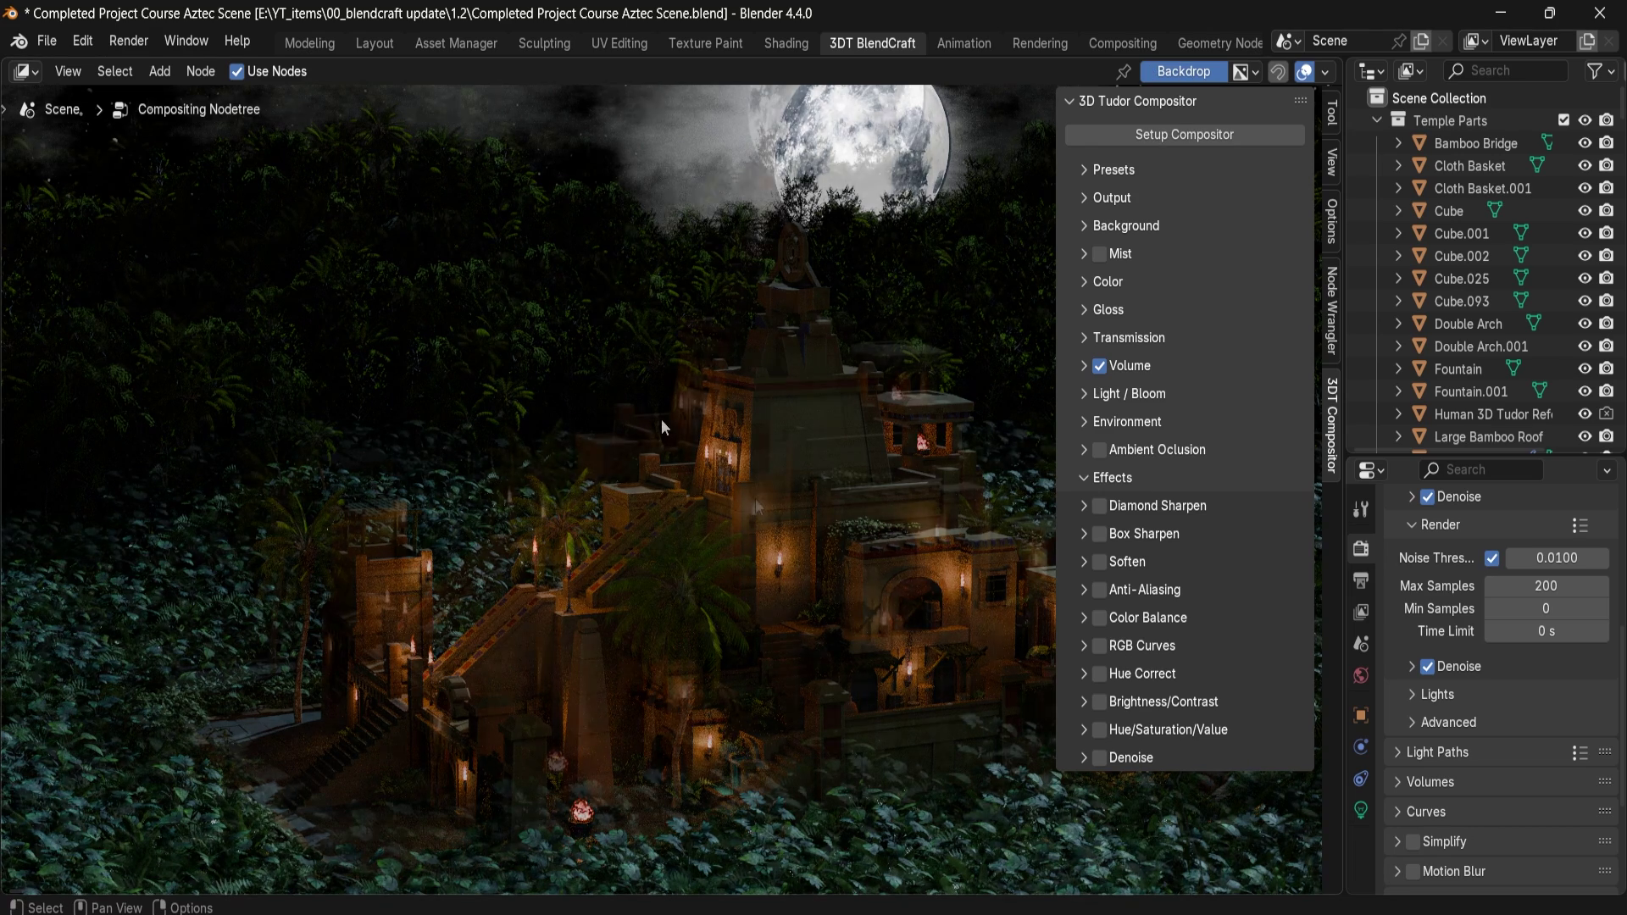
# Step: Pan and zoom the render backdrop and frame all compositor nodes in view
pyautogui.keyDown('alt'); pyautogui.moveTo(735, 404); pyautogui.dragTo(700, 348, button='middle'); pyautogui.keyUp('alt')
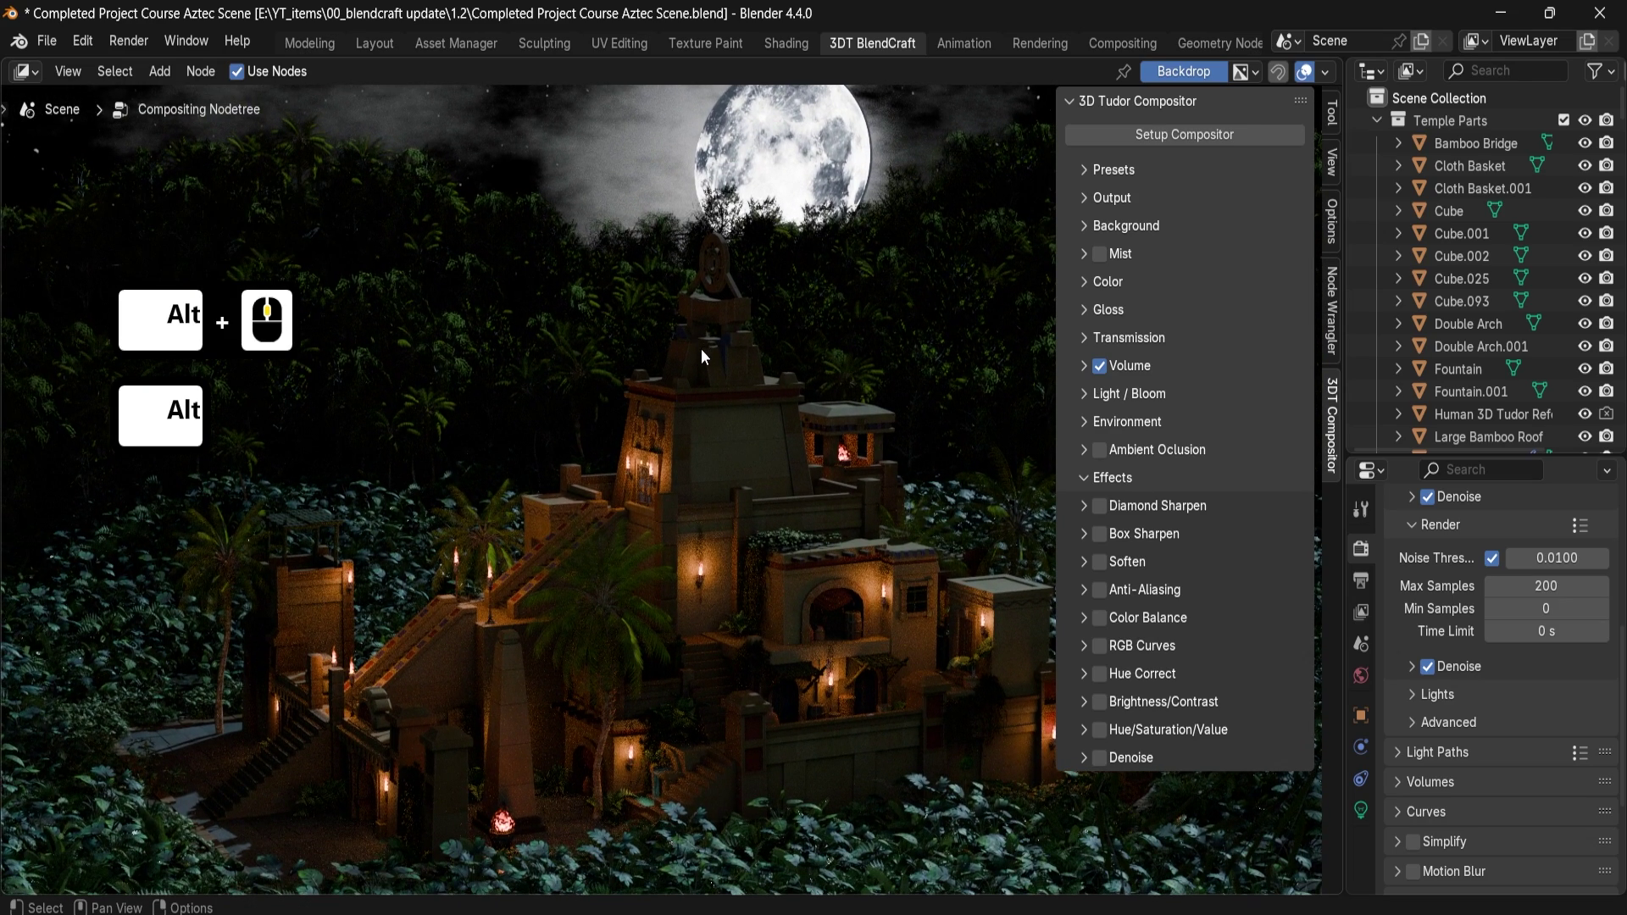
pyautogui.press('v')
pyautogui.press('v')
pyautogui.press('v')
pyautogui.press('v')
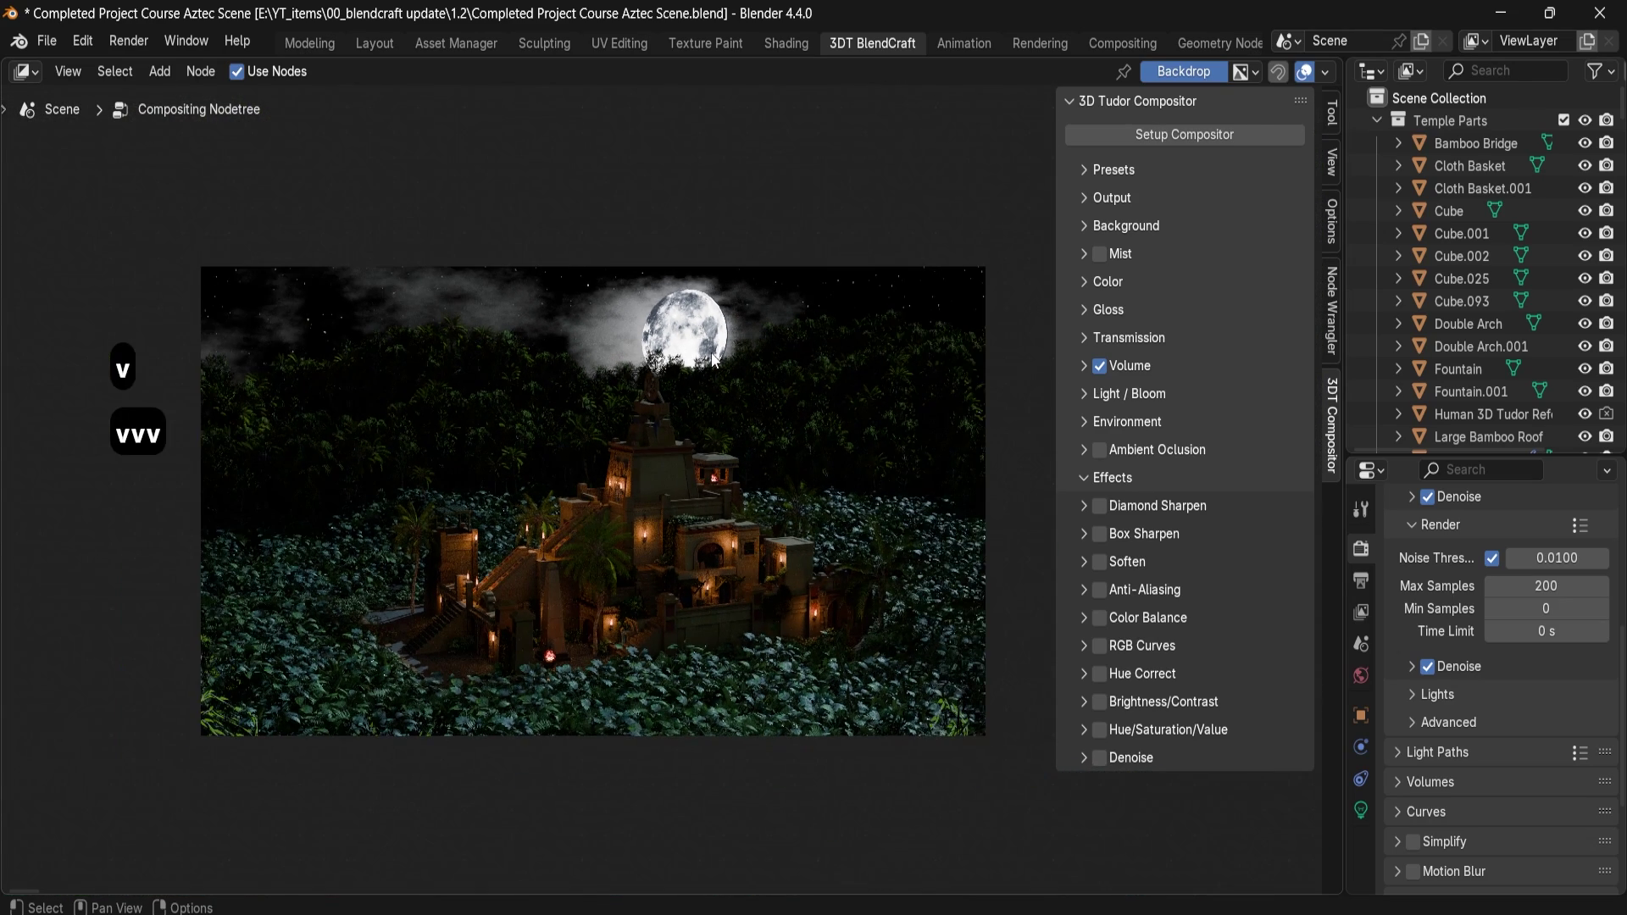
pyautogui.hotkey('alt', 'v')
pyautogui.hotkey('alt', 'v')
pyautogui.hotkey('alt', 'v')
pyautogui.hotkey('alt', 'v')
pyautogui.hotkey('alt', 'v')
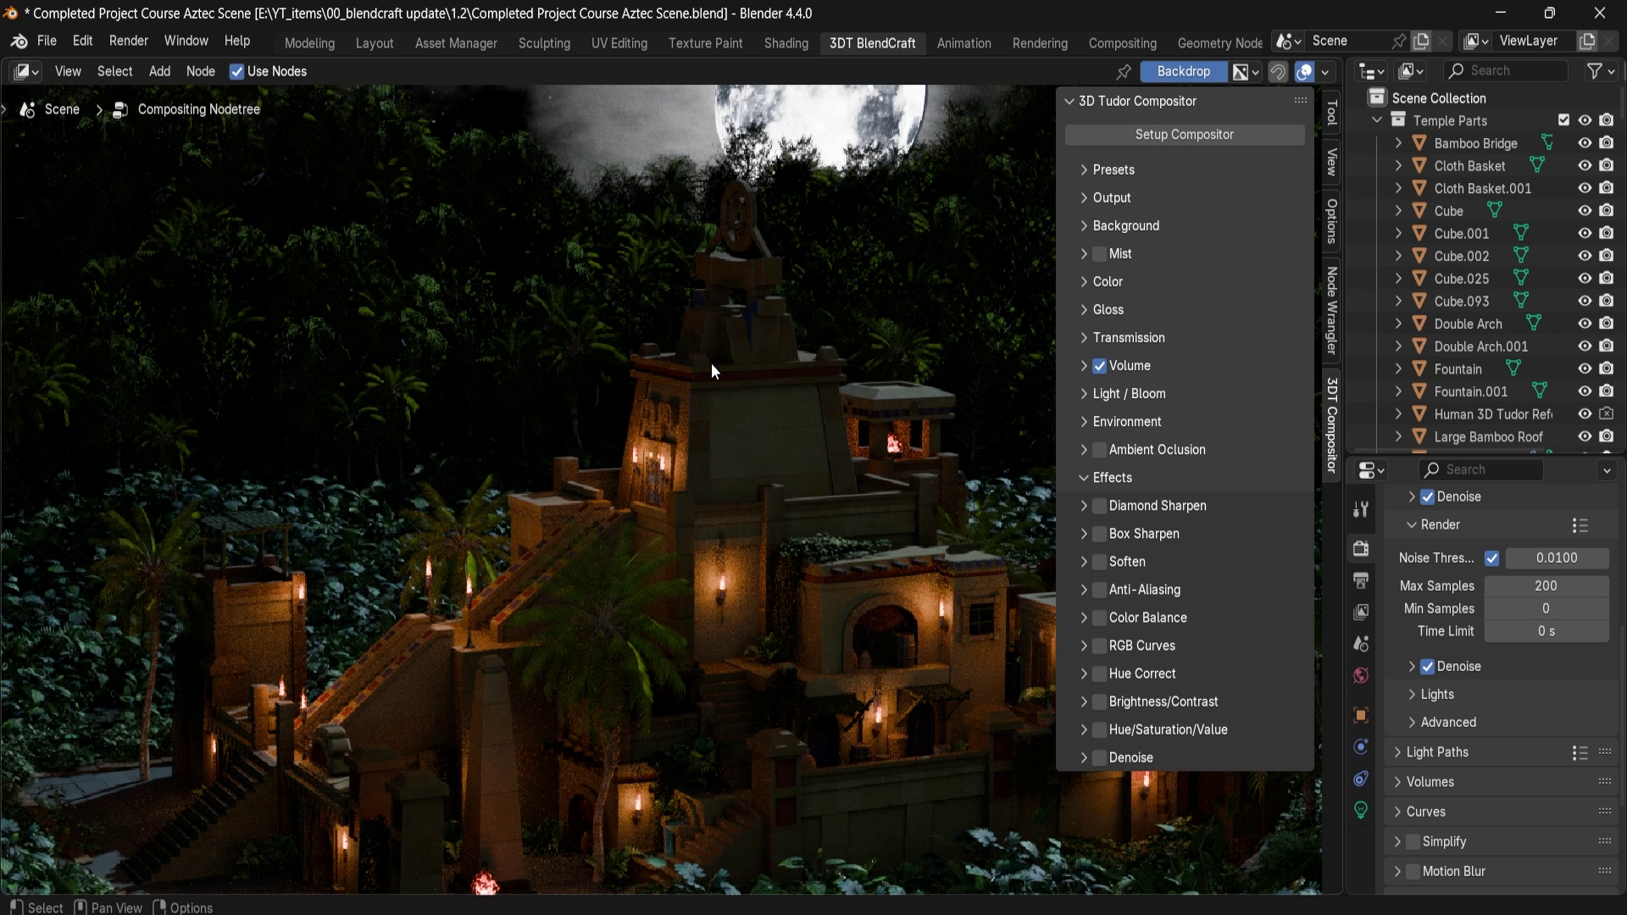
pyautogui.press('Home')
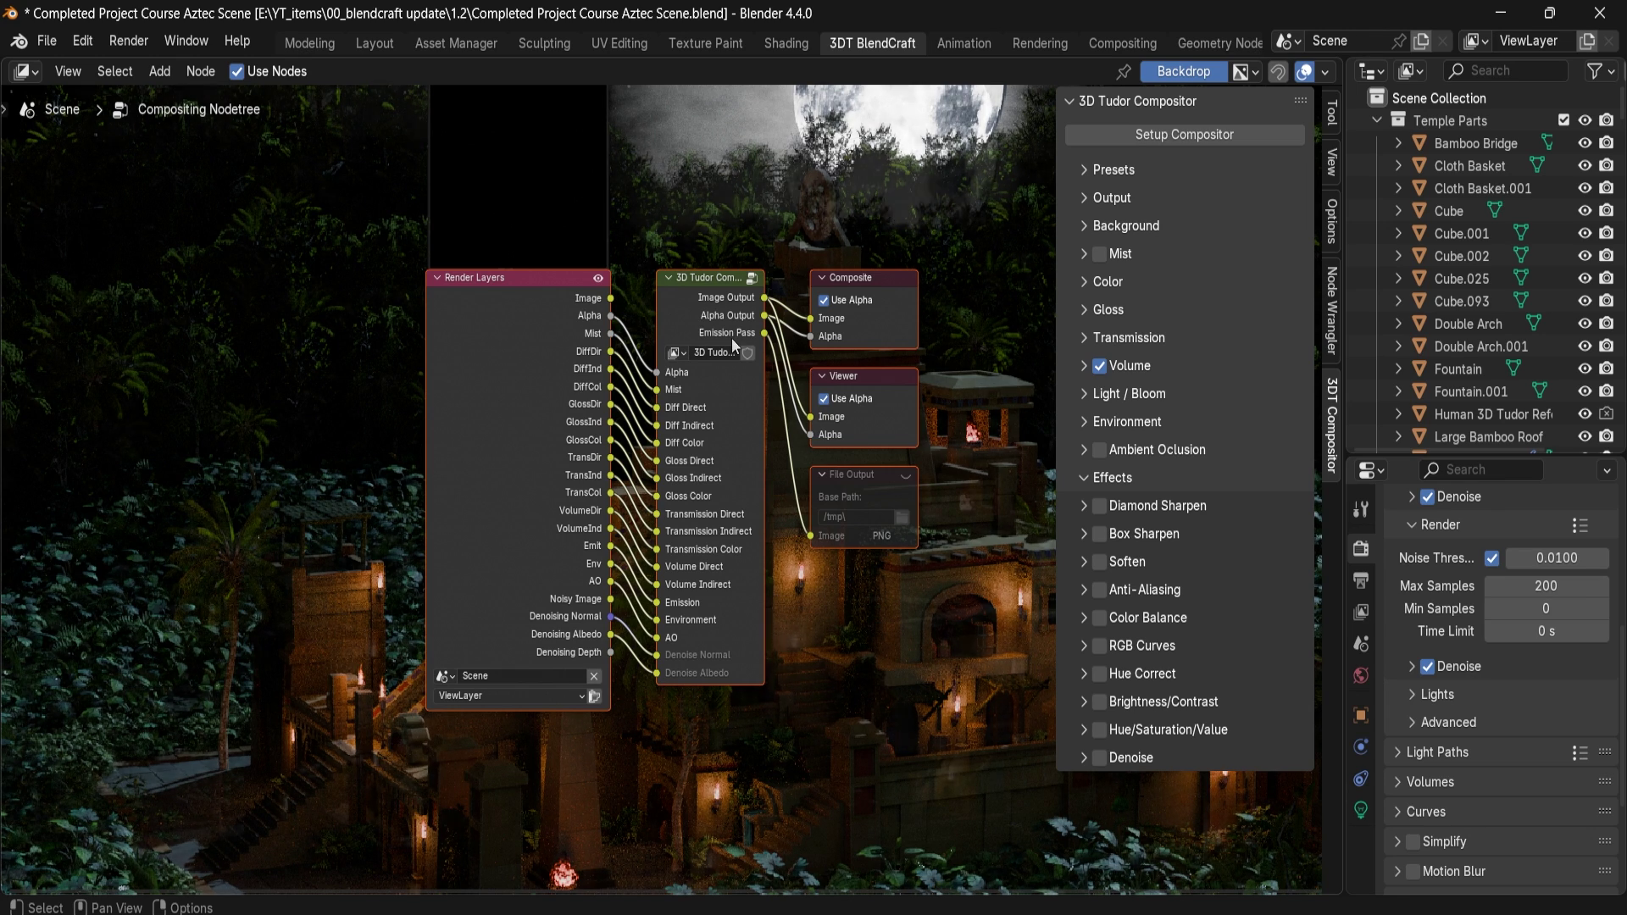
pyautogui.moveTo(851, 212); pyautogui.dragTo(397, 476, button='middle')
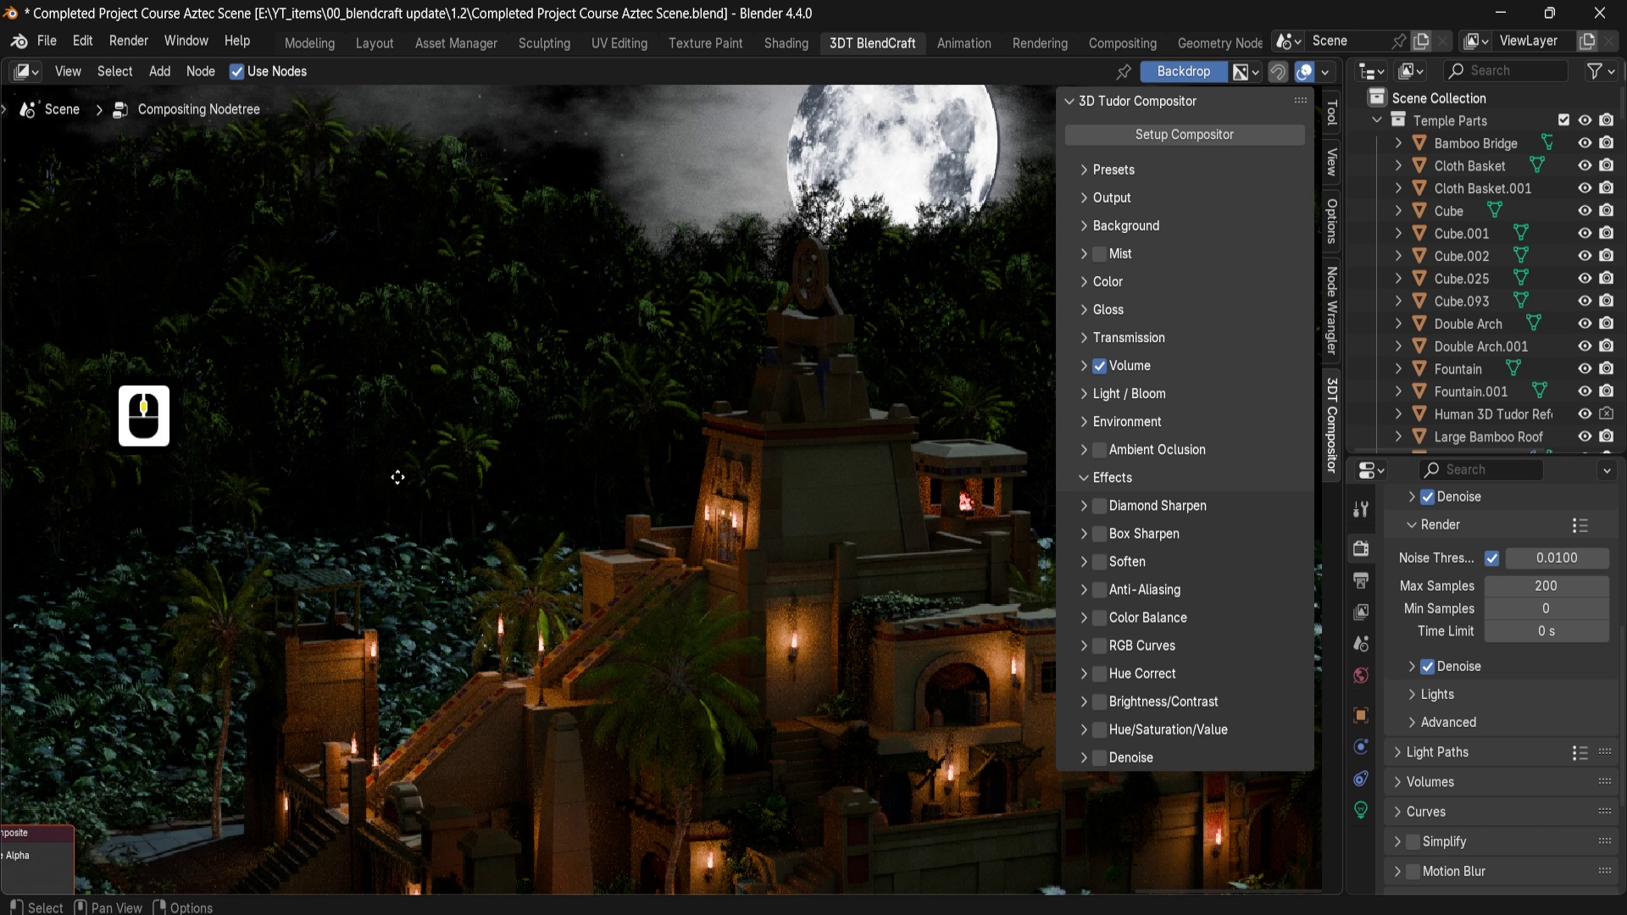
# Step: Reset the compositor settings to defaults and save them as a new preset
pyautogui.click(1118, 171)
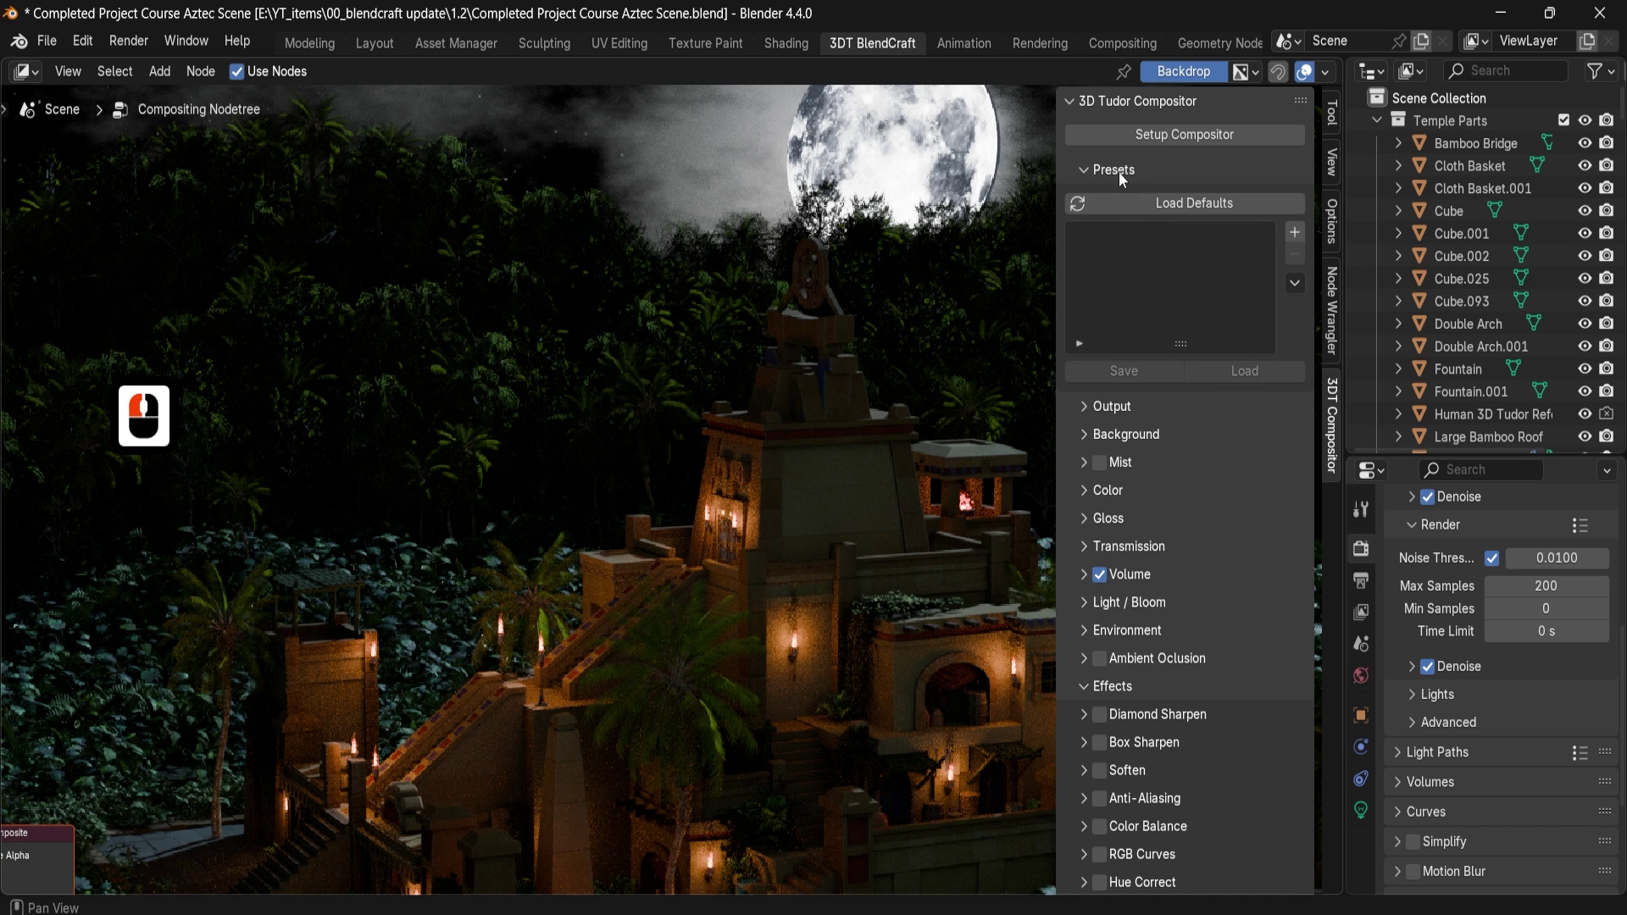
pyautogui.click(1187, 201)
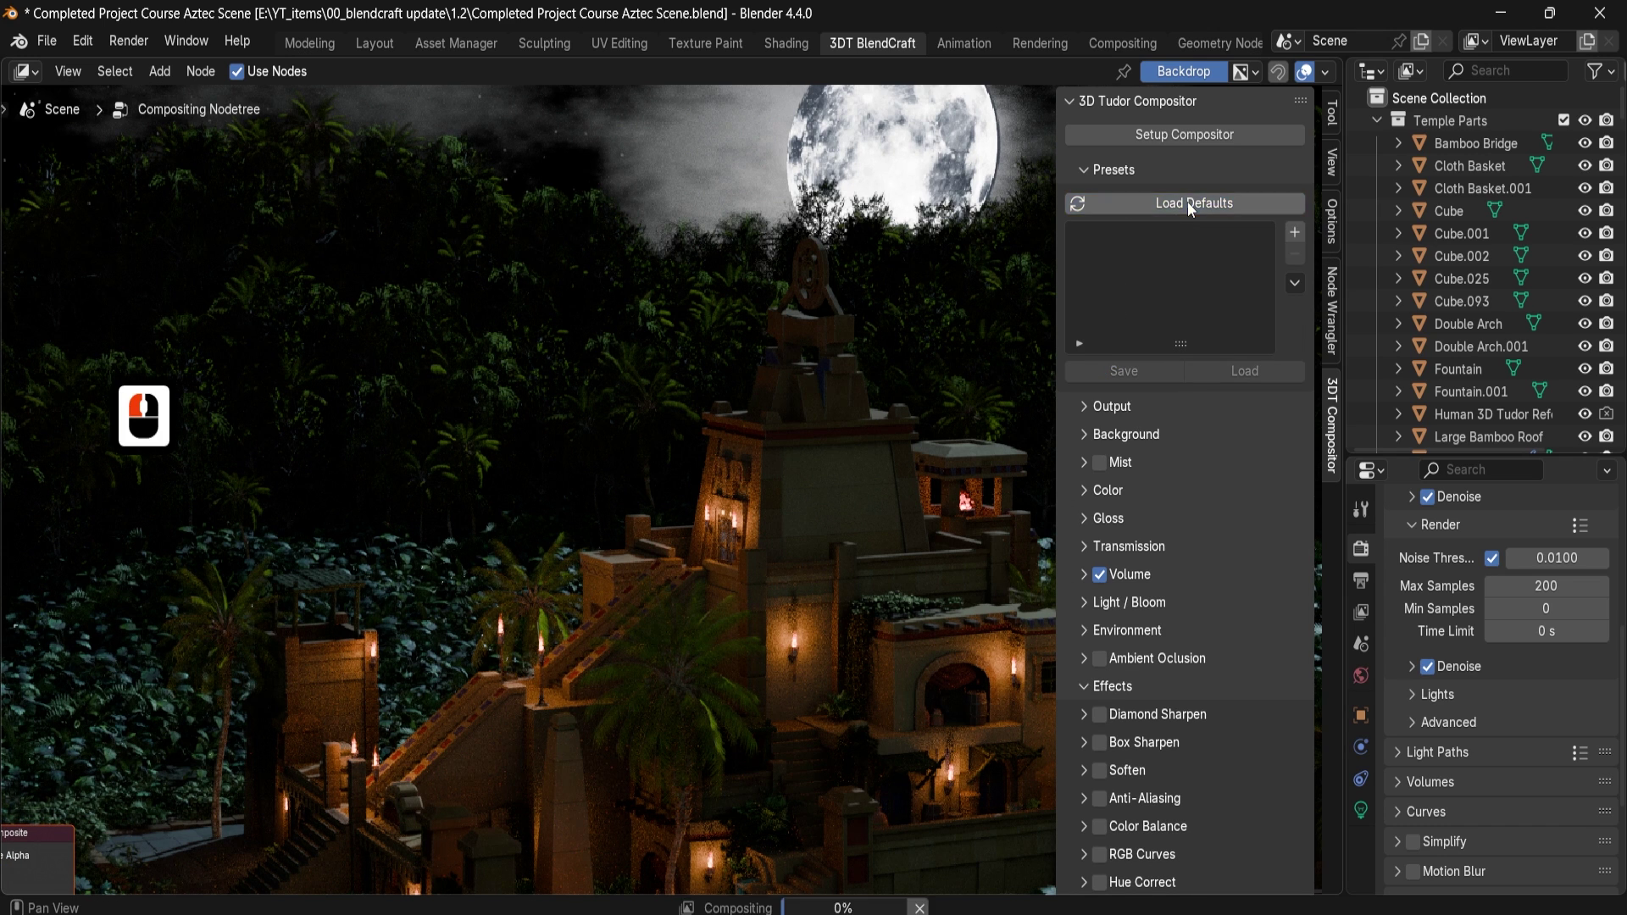
pyautogui.scroll(-6, 1145, 828)
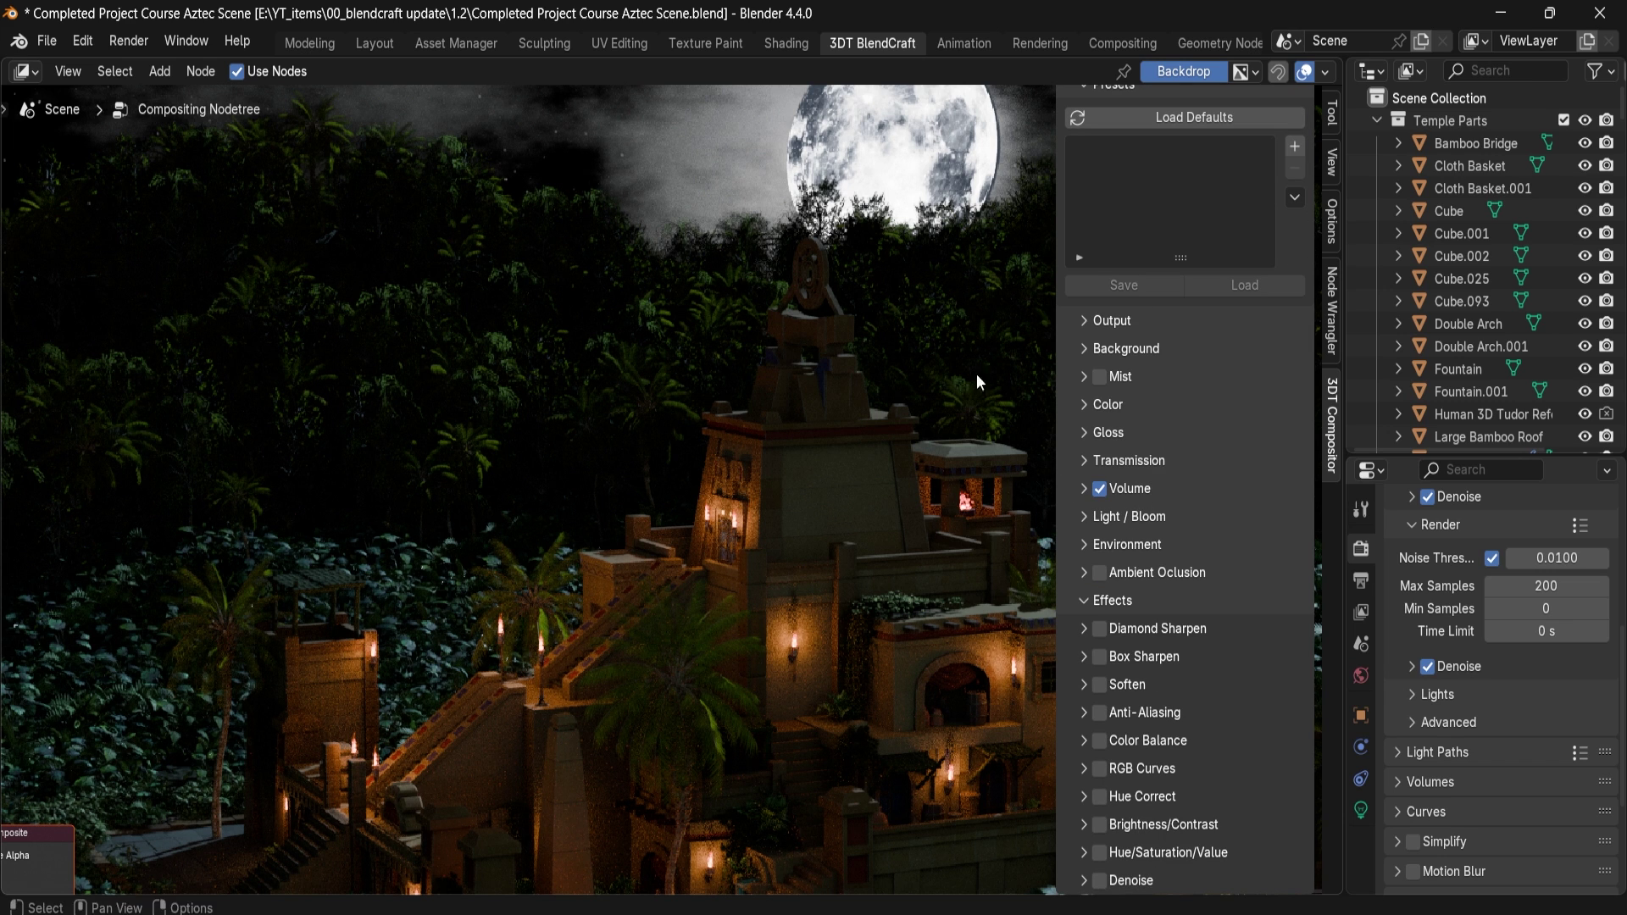
pyautogui.click(1295, 148)
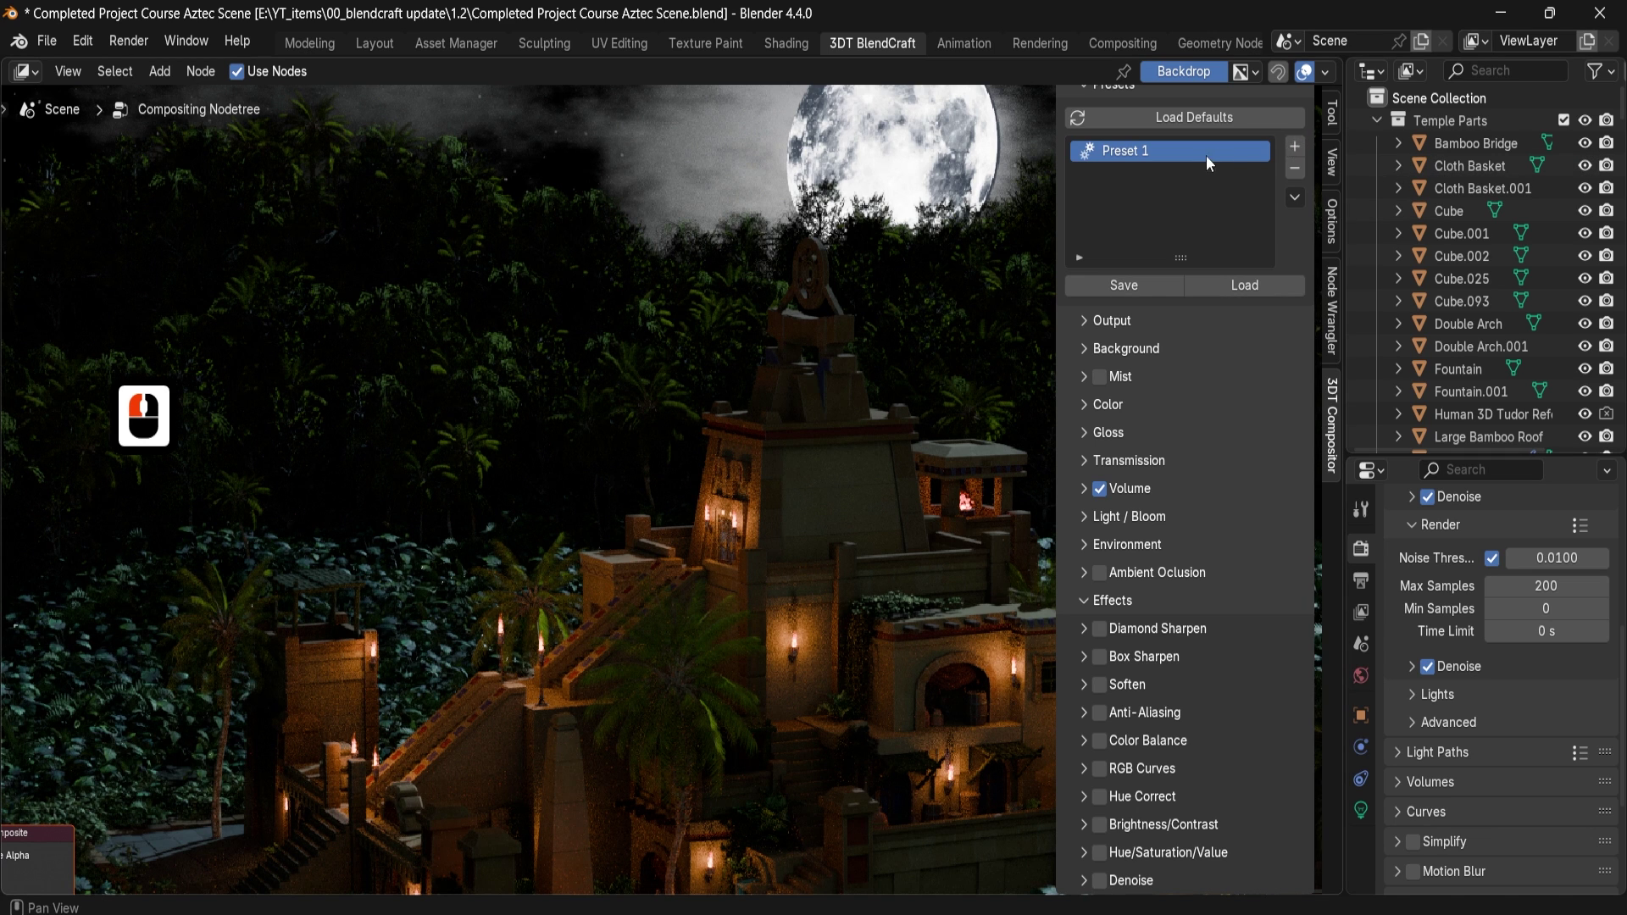
# Step: Rename Preset 1 to 'Compositor Preset' and save the current settings into it
pyautogui.doubleClick(1147, 152)
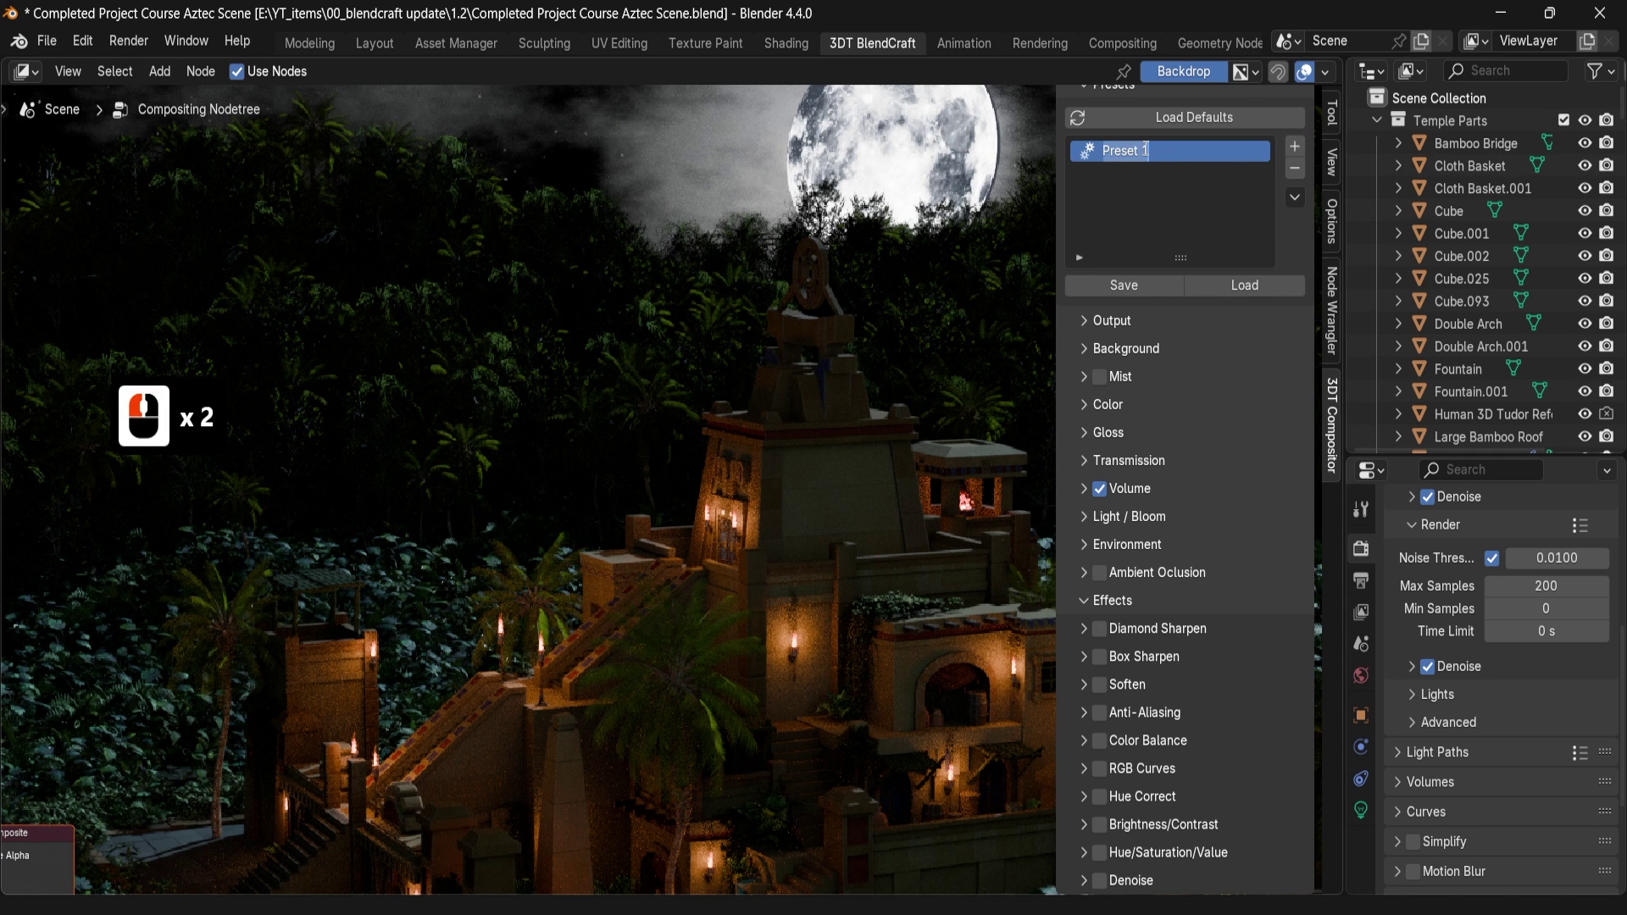
pyautogui.press('shift')
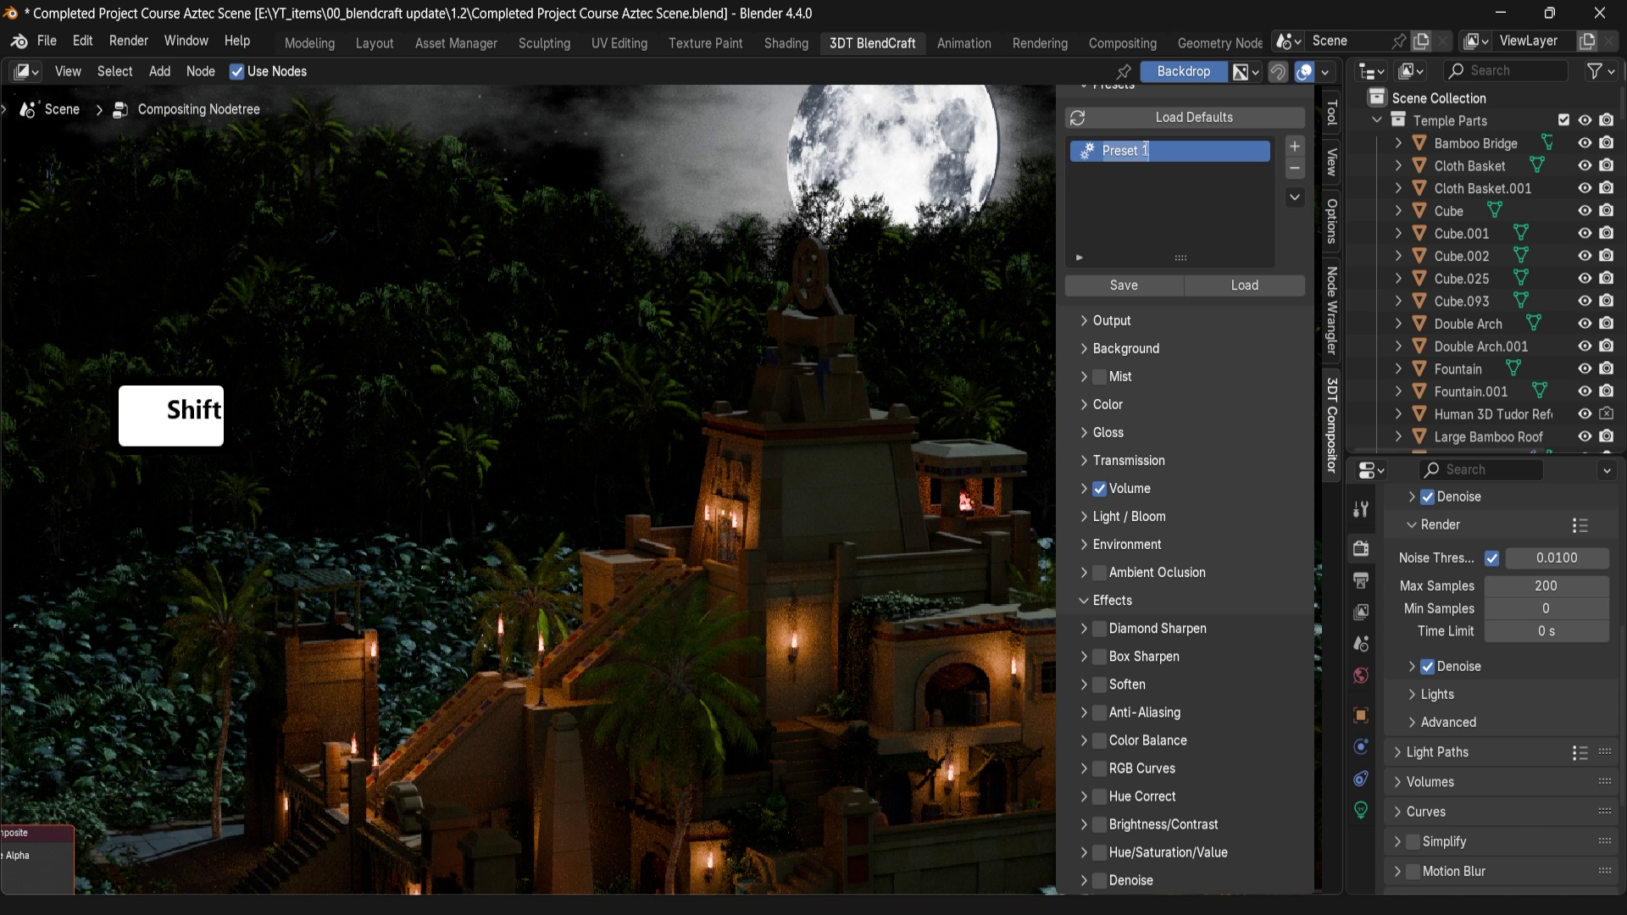
pyautogui.write('Compositor Preset')
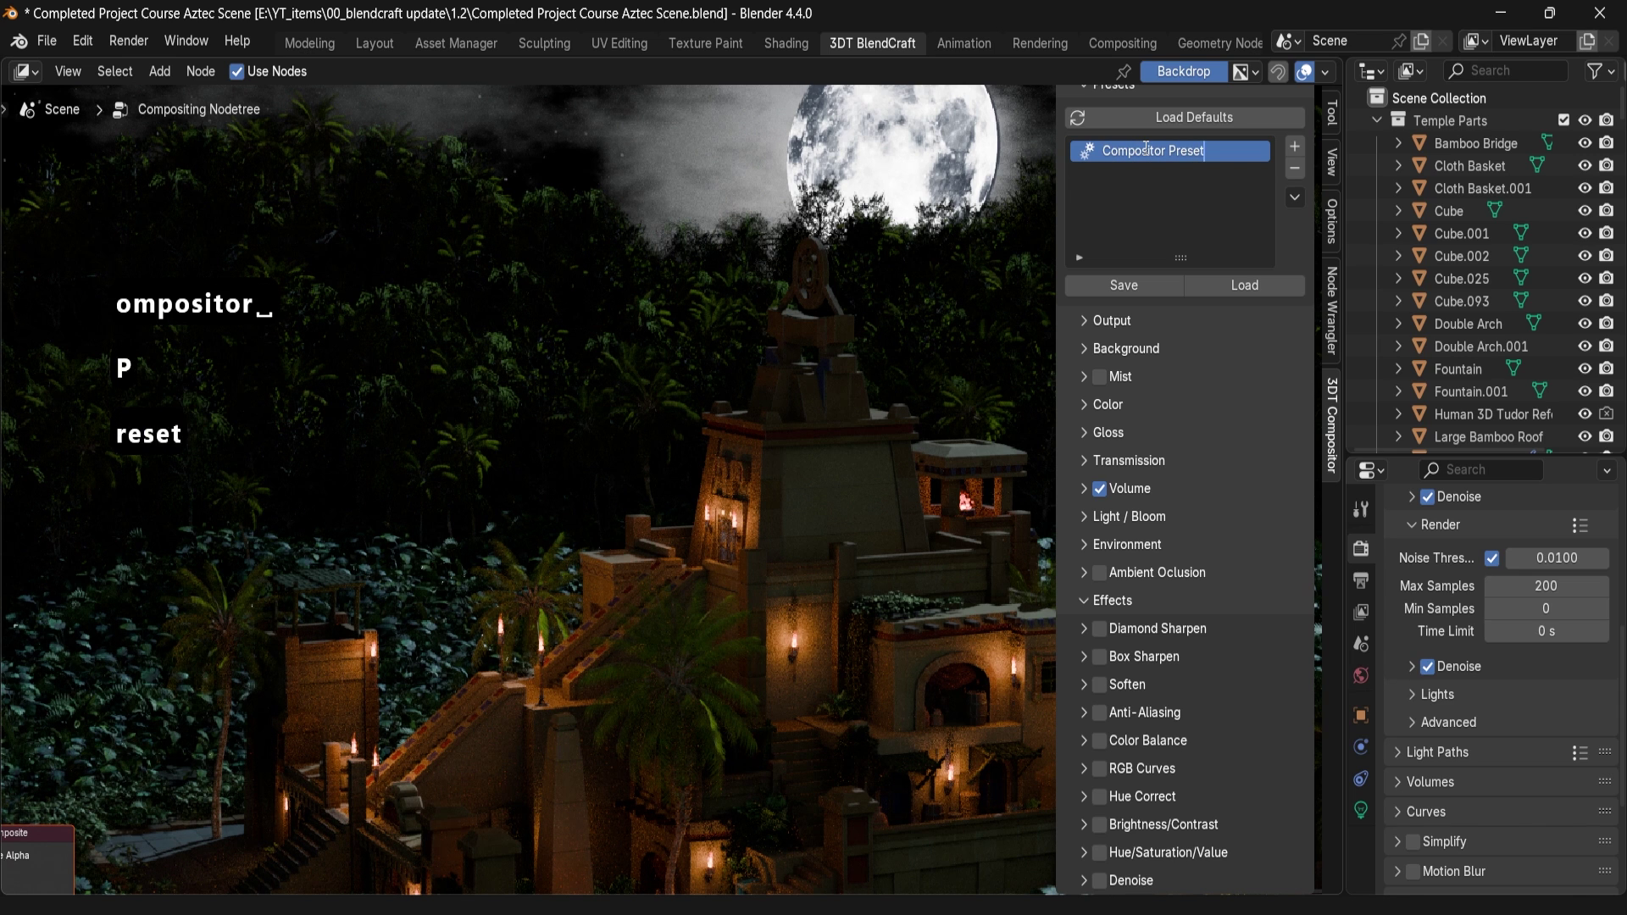
pyautogui.press('Return')
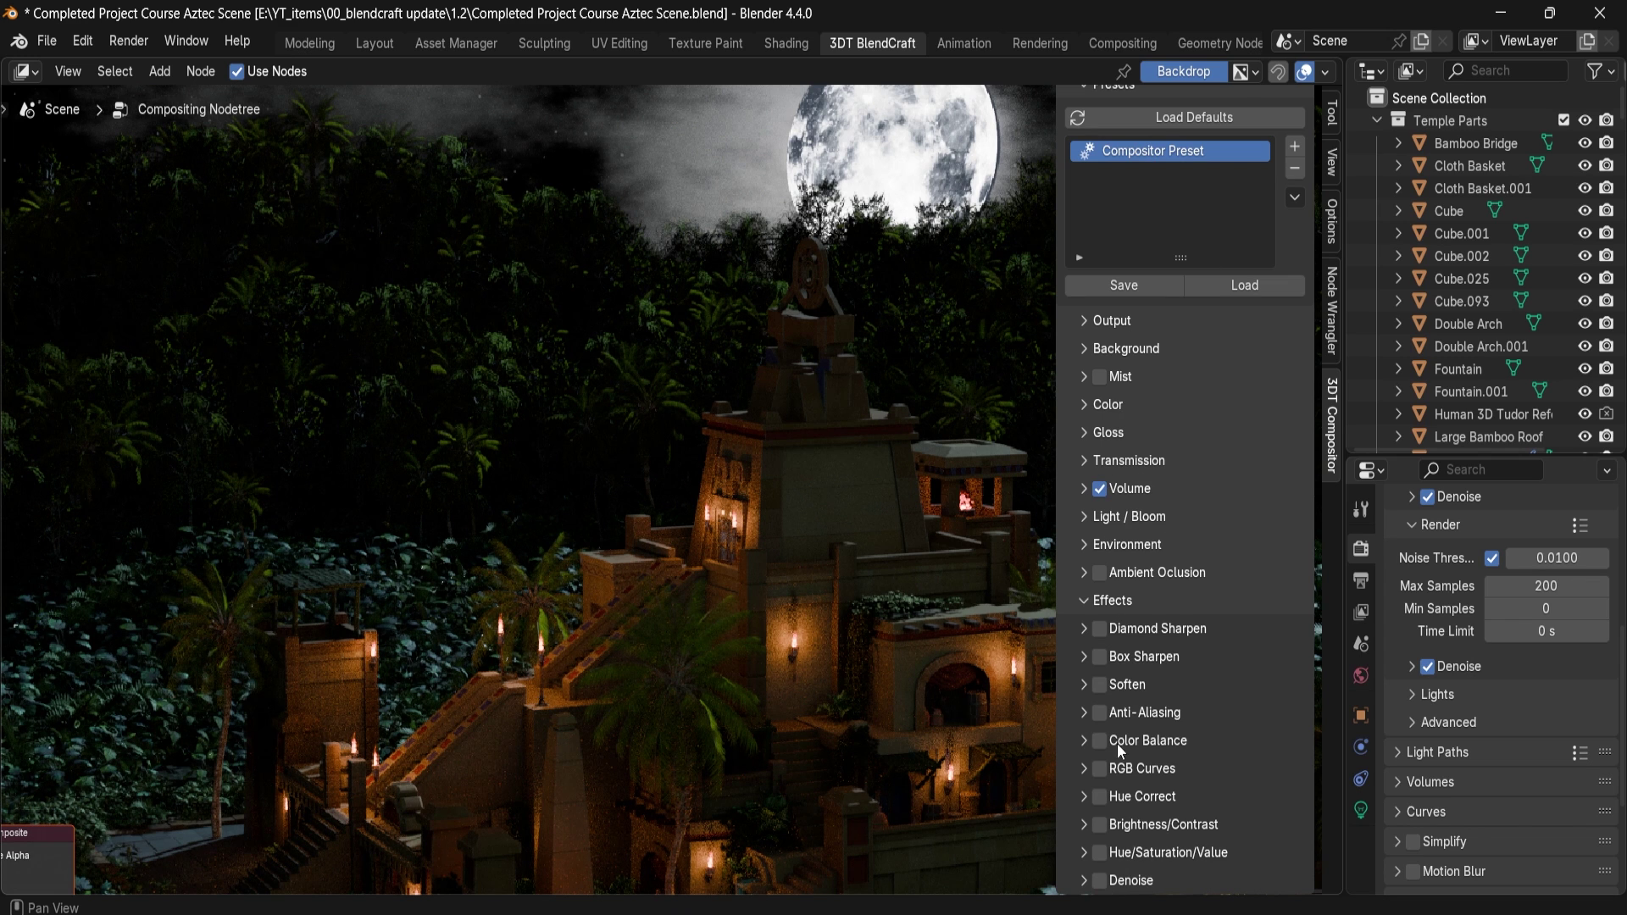
pyautogui.click(1128, 287)
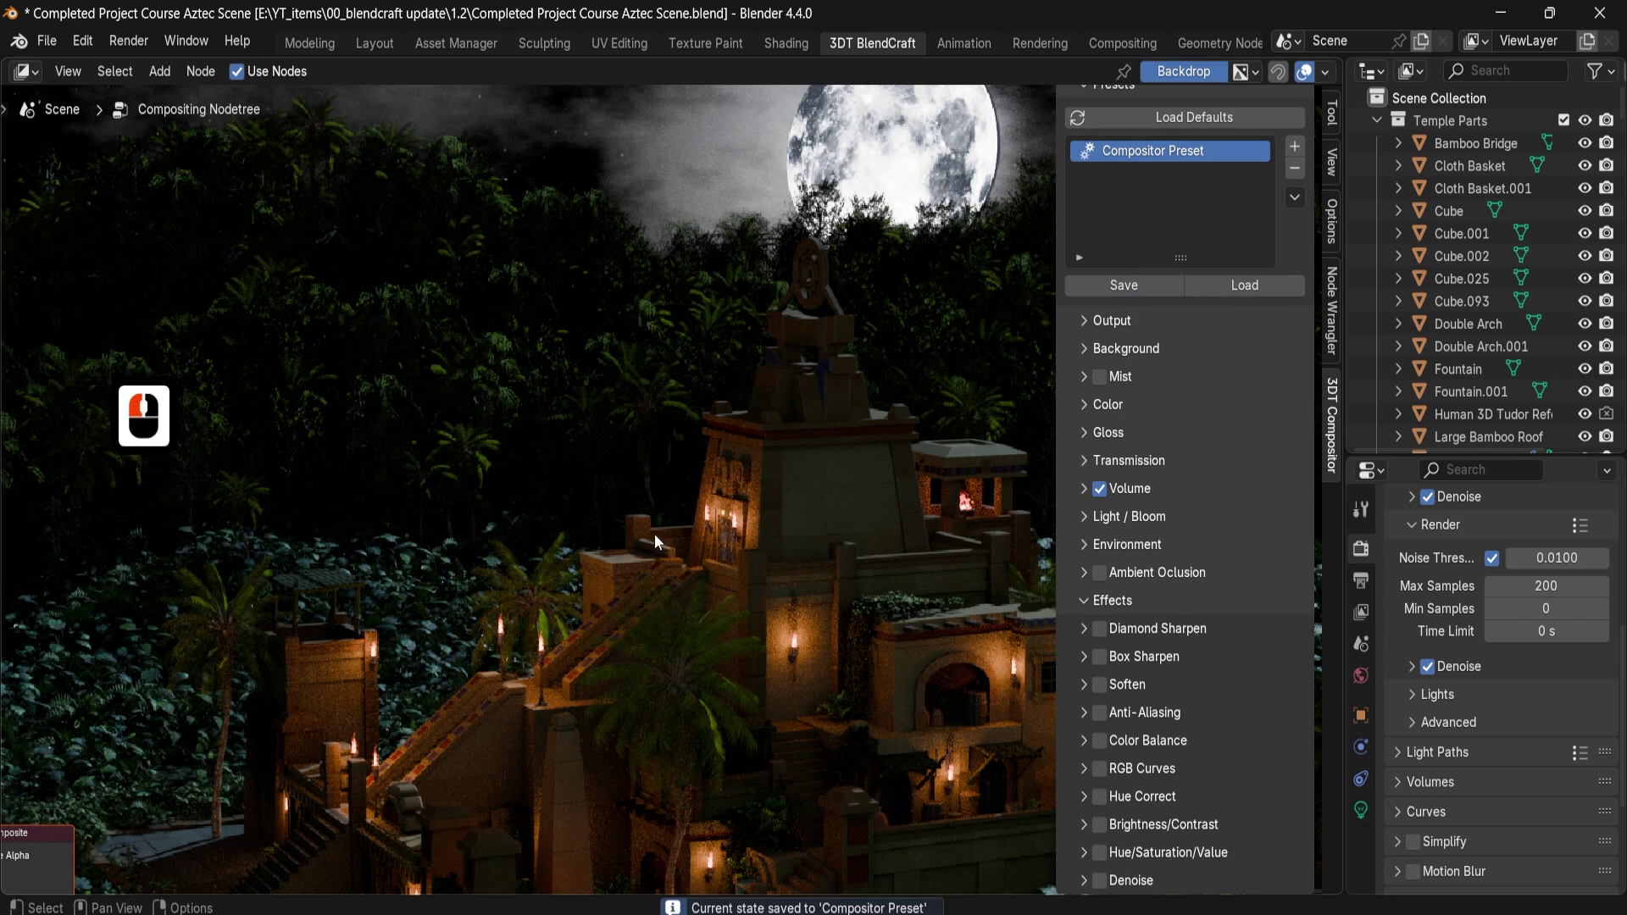
# Step: Check the preset export/import options, then load Compositor Preset
pyautogui.click(1295, 198)
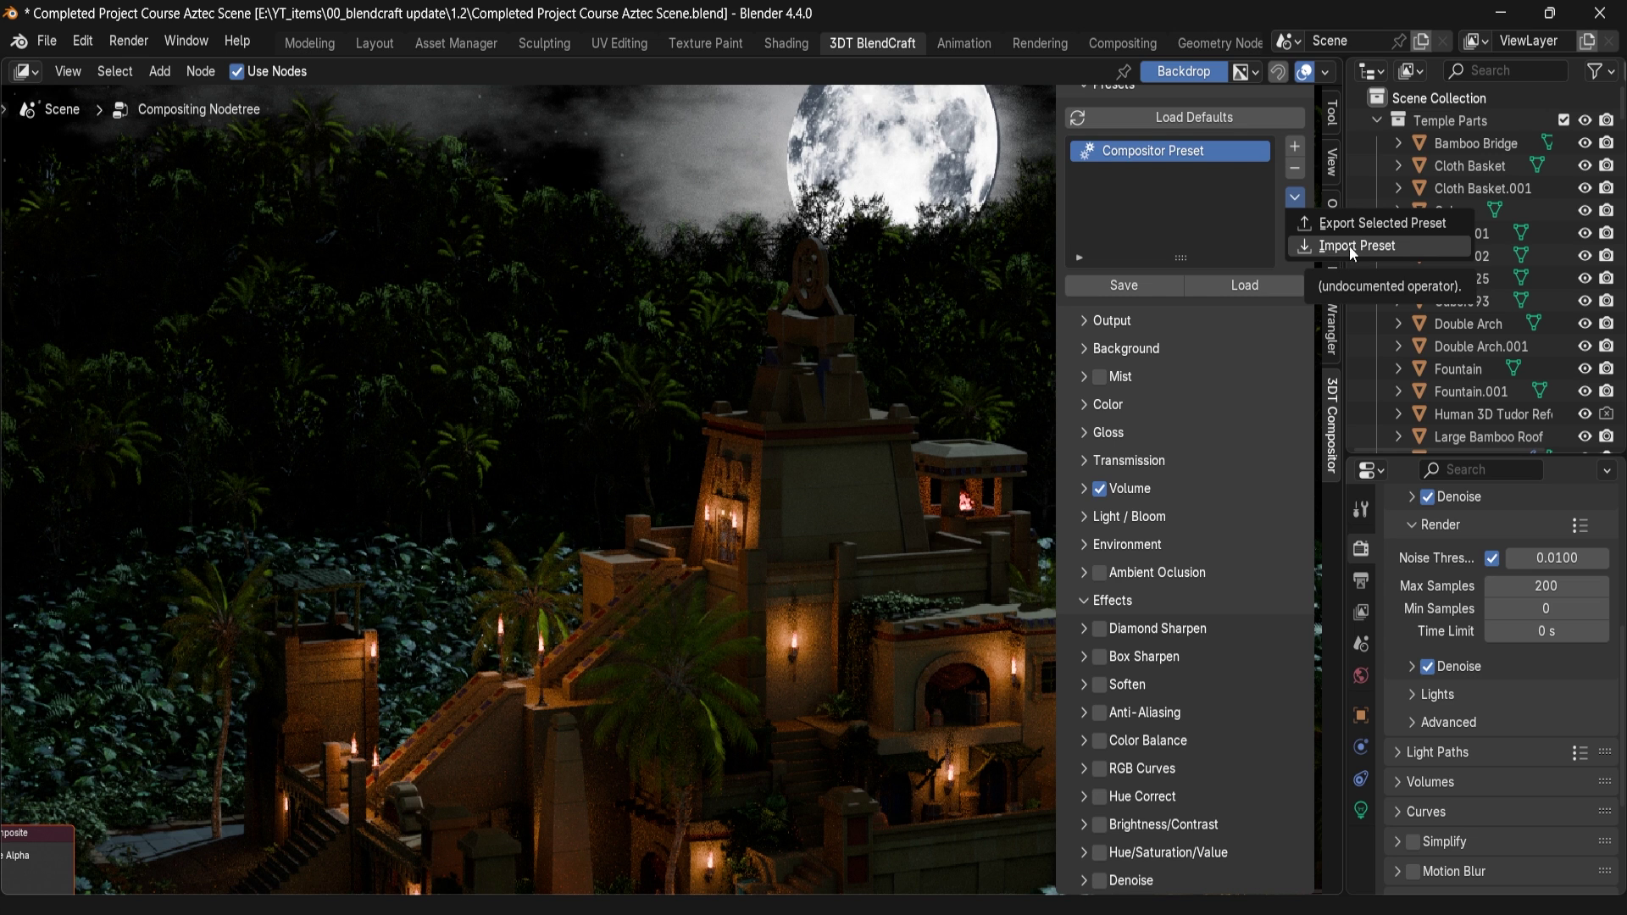
pyautogui.doubleClick(1150, 151)
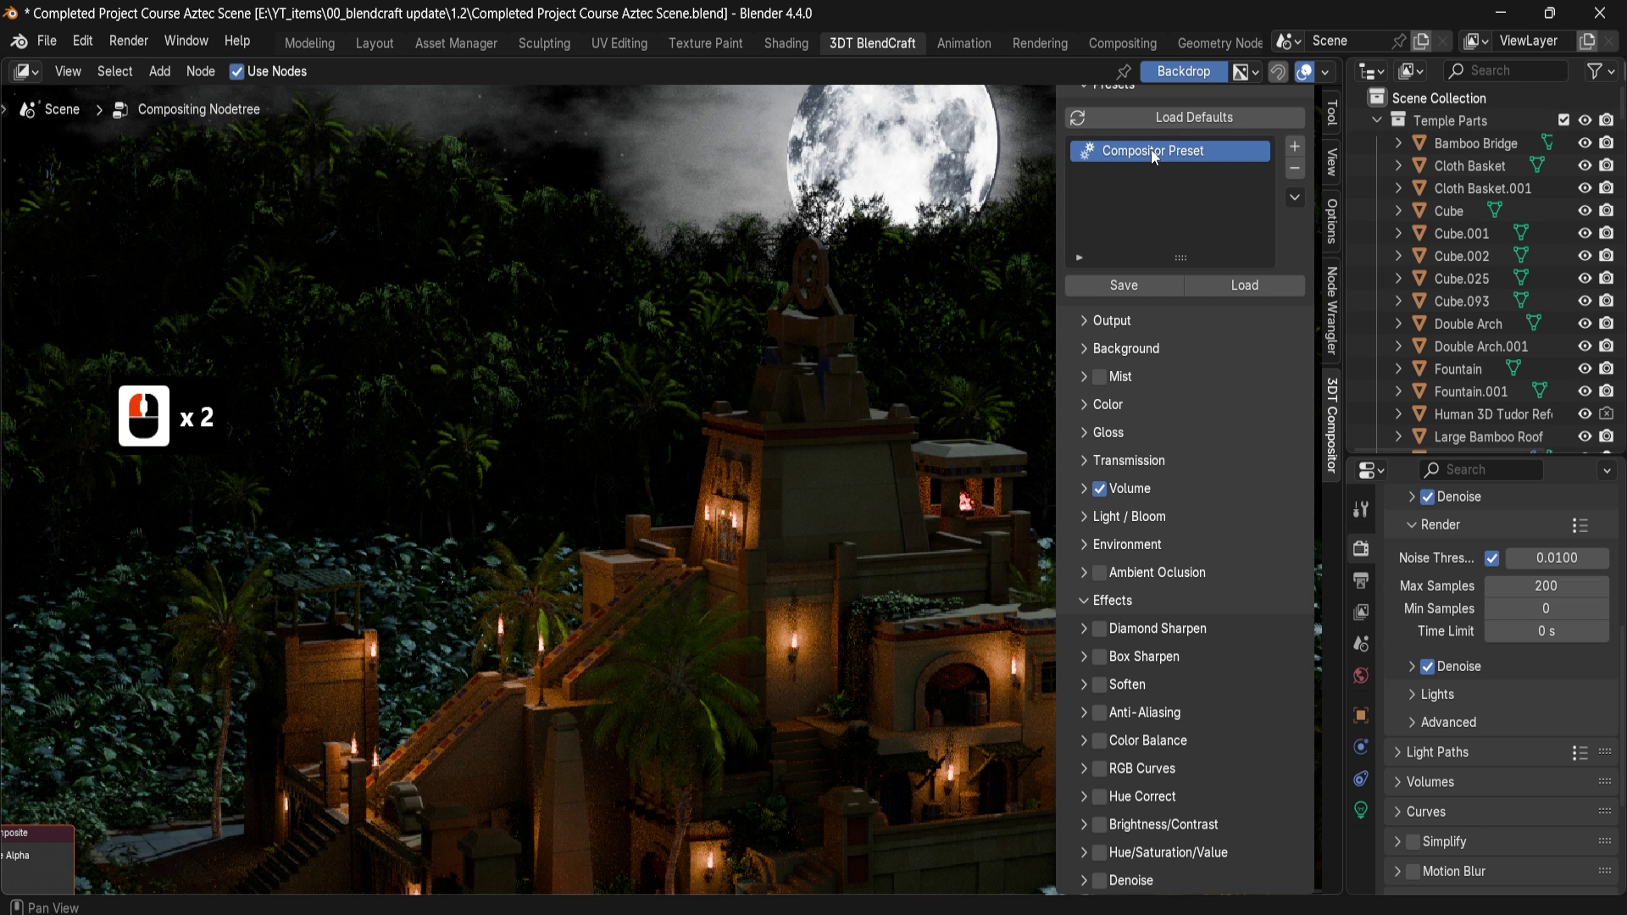
pyautogui.click(1244, 284)
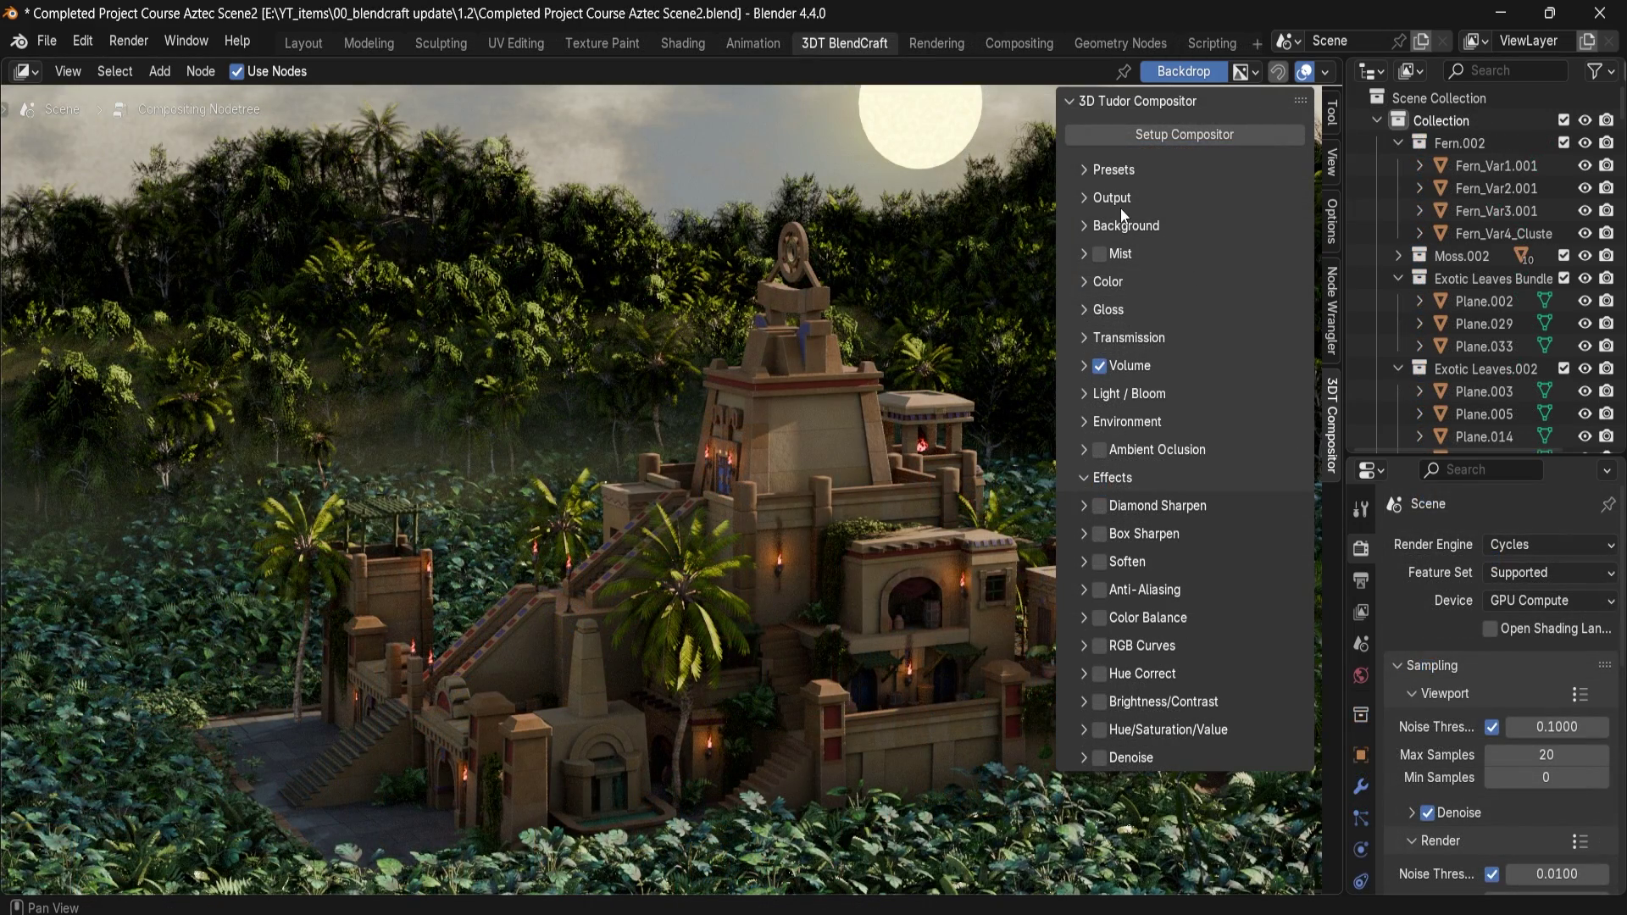
# Step: Expand Output settings and keep PNG as the file format at 1920×1080
pyautogui.click(1127, 197)
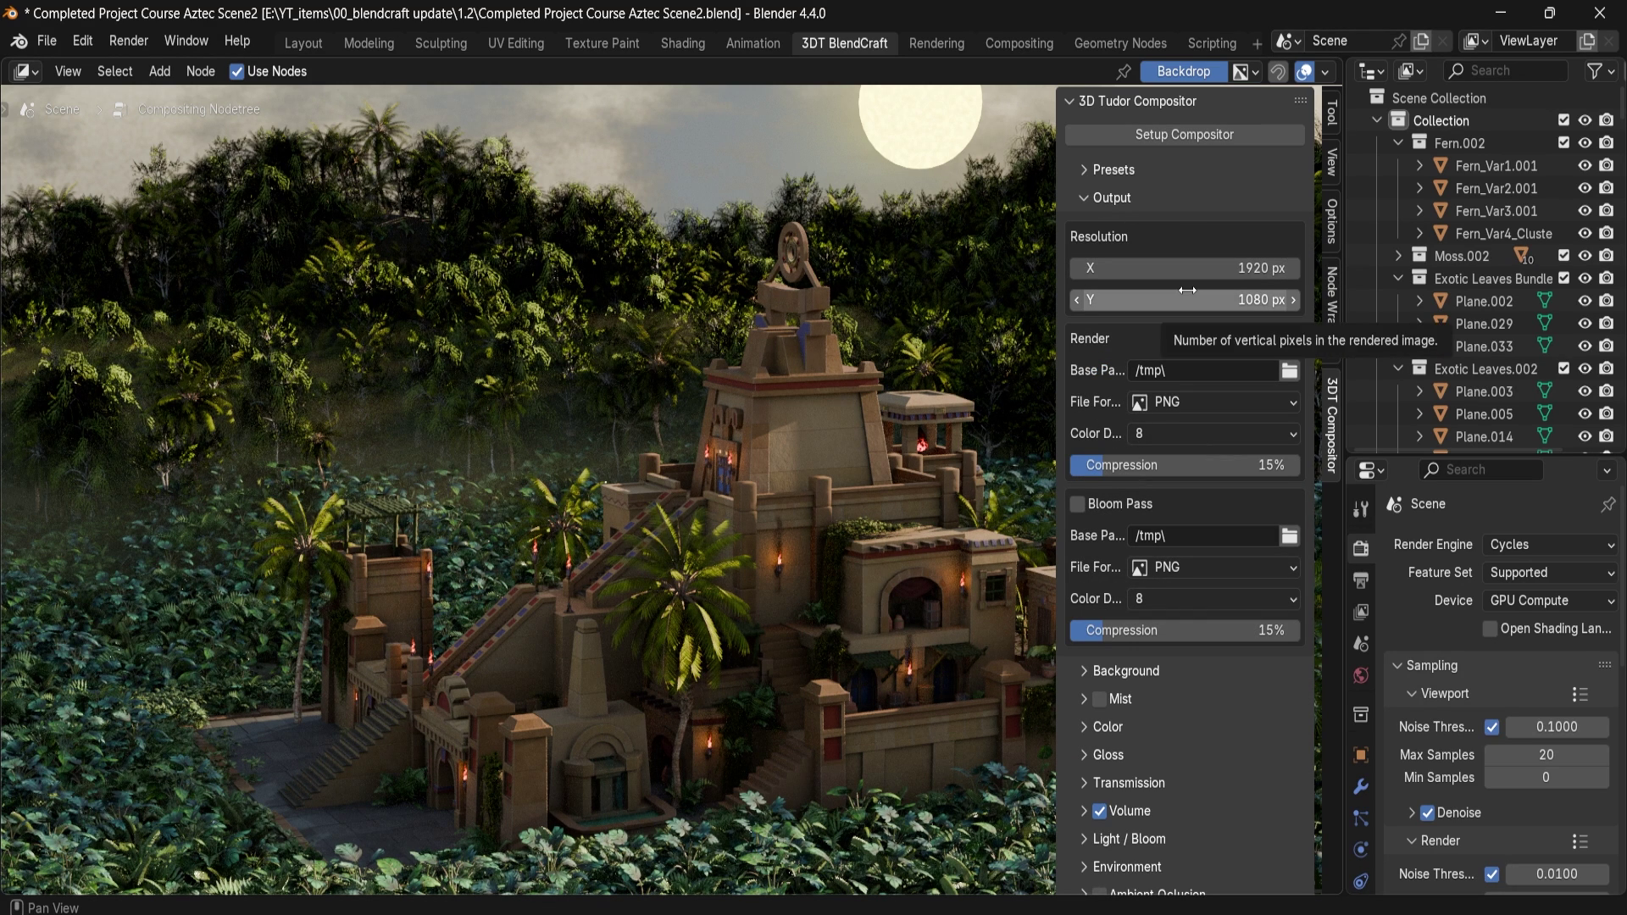
pyautogui.click(1174, 408)
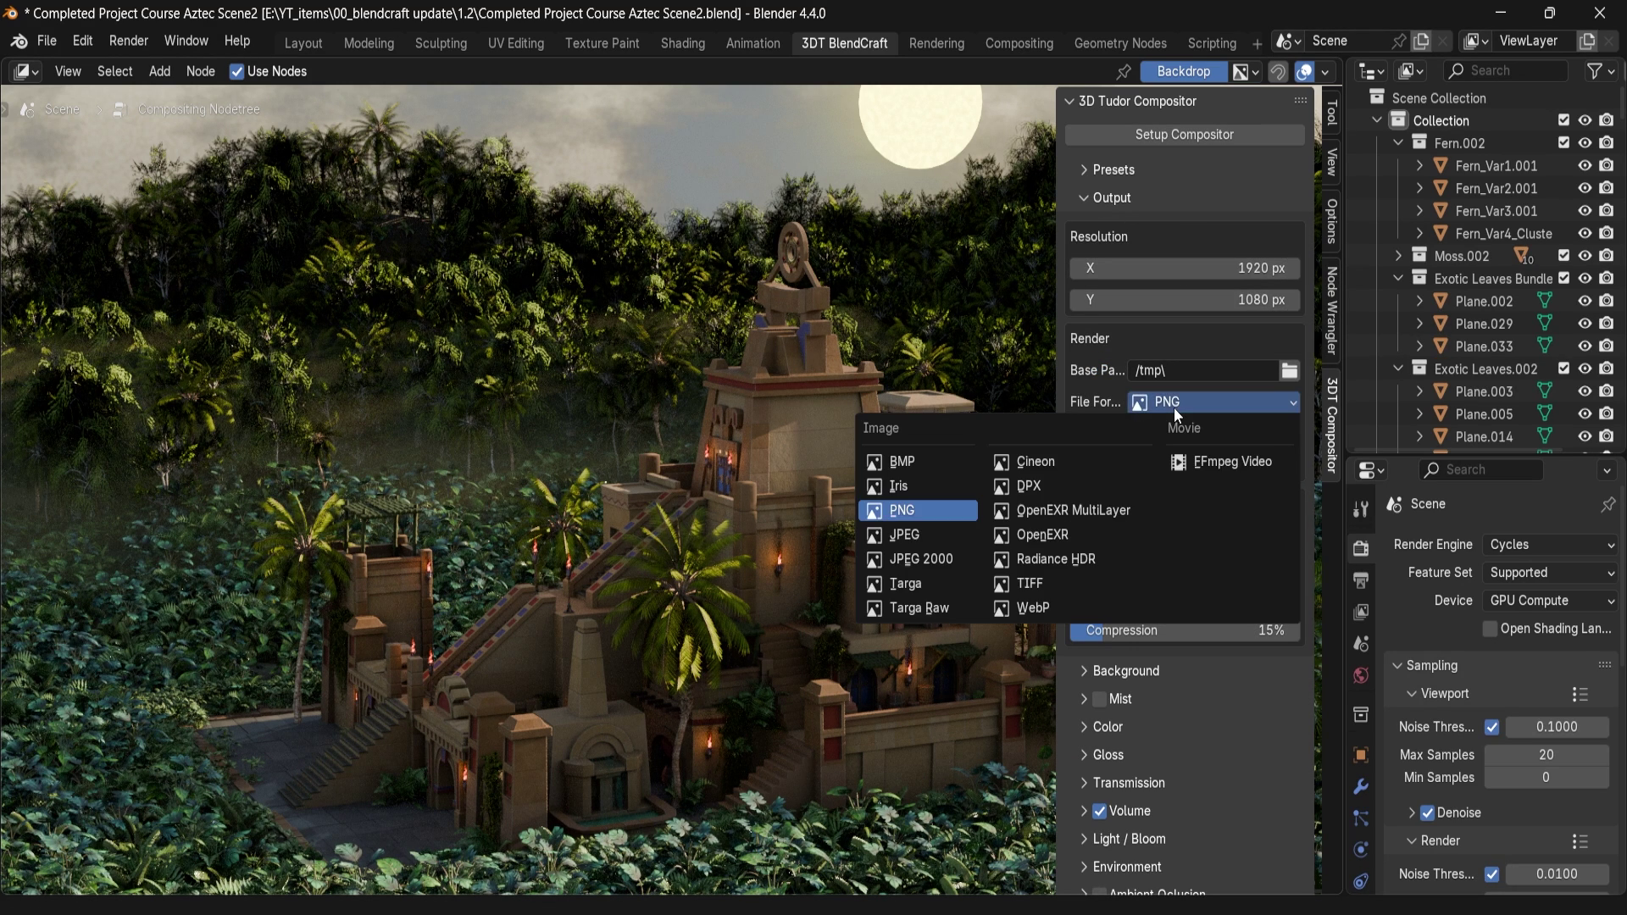
pyautogui.click(1173, 408)
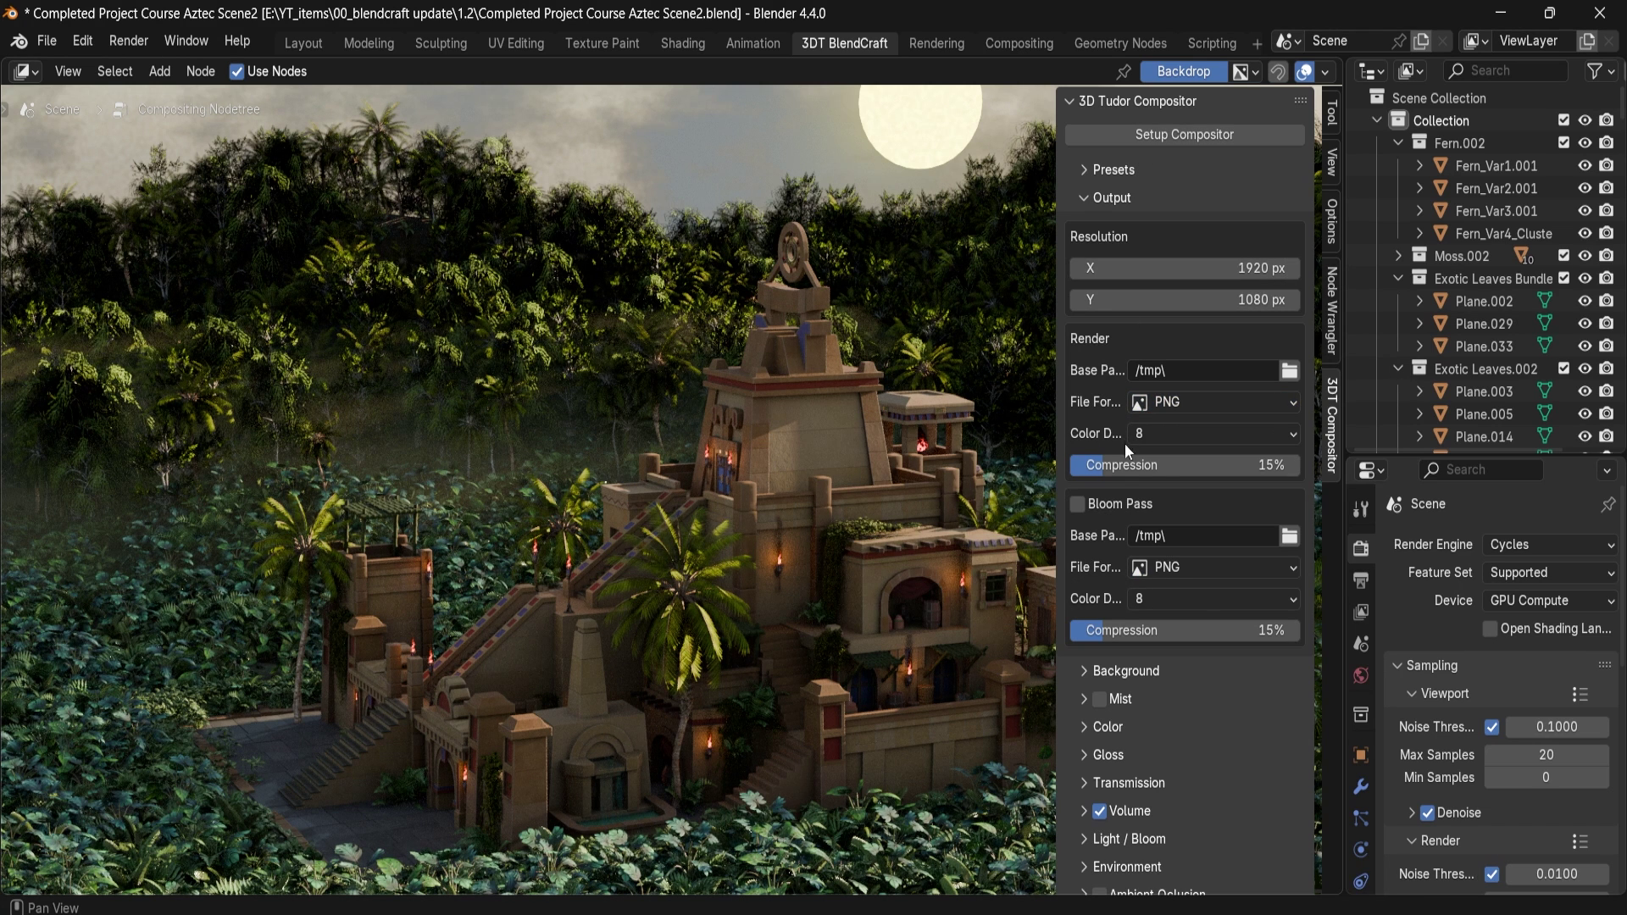
# Step: Enable the Bloom Pass output and zoom the backdrop to preview the bloom image
pyautogui.click(1078, 504)
pyautogui.press('n')
pyautogui.hotkey('alt', 'v')
pyautogui.hotkey('alt', 'v')
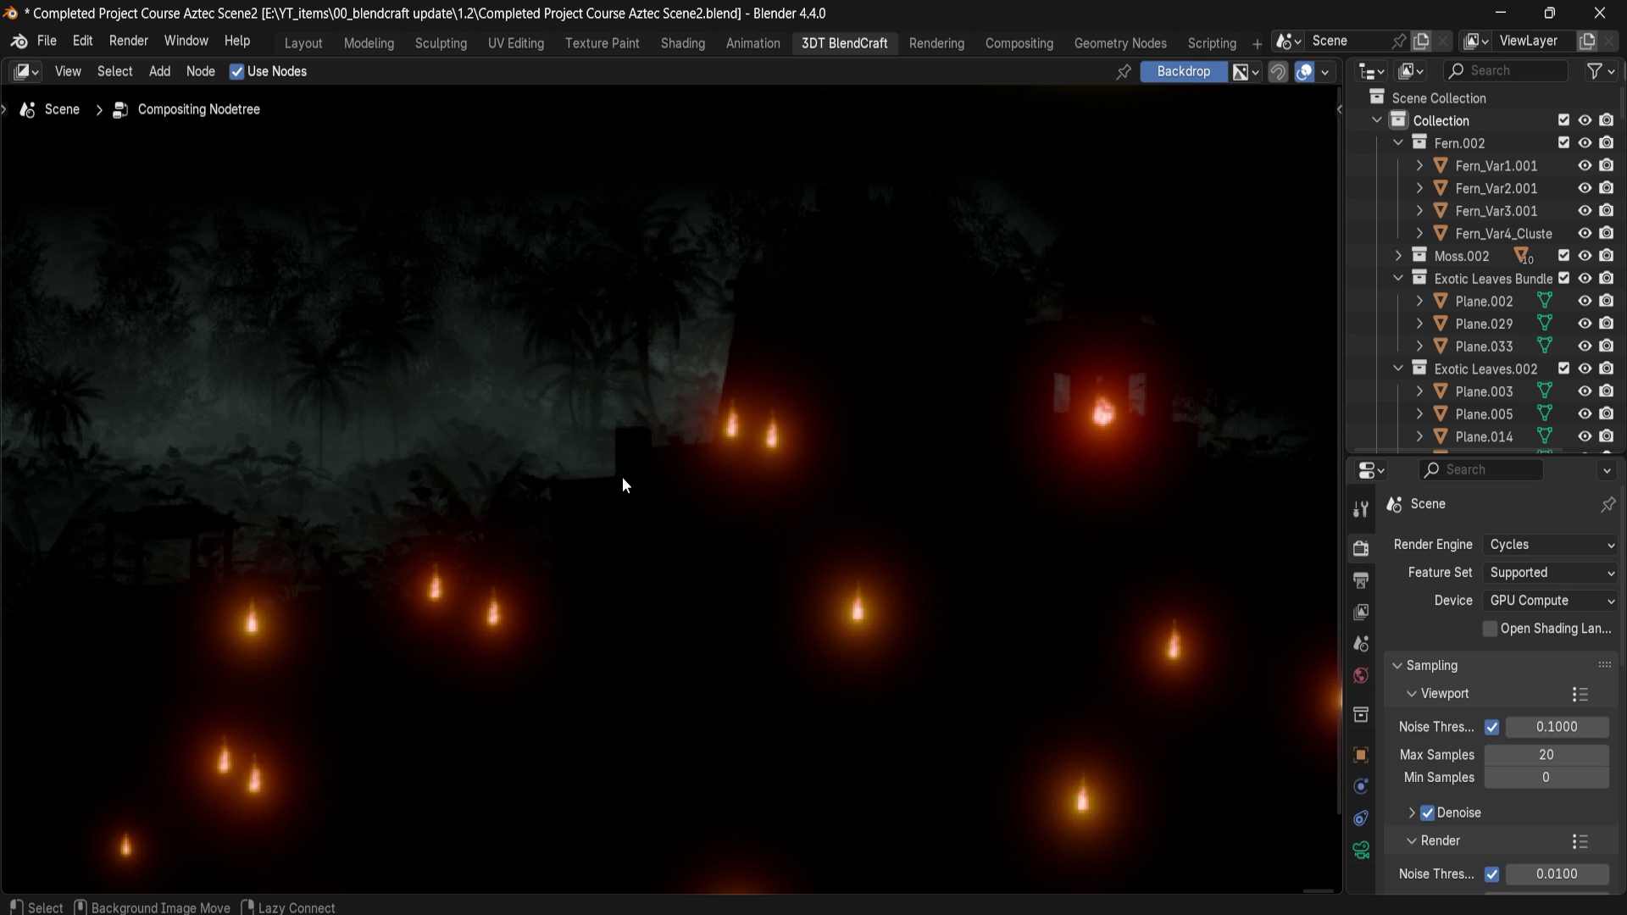
pyautogui.press('v')
pyautogui.press('v')
pyautogui.press('v')
pyautogui.press('v')
pyautogui.press('v')
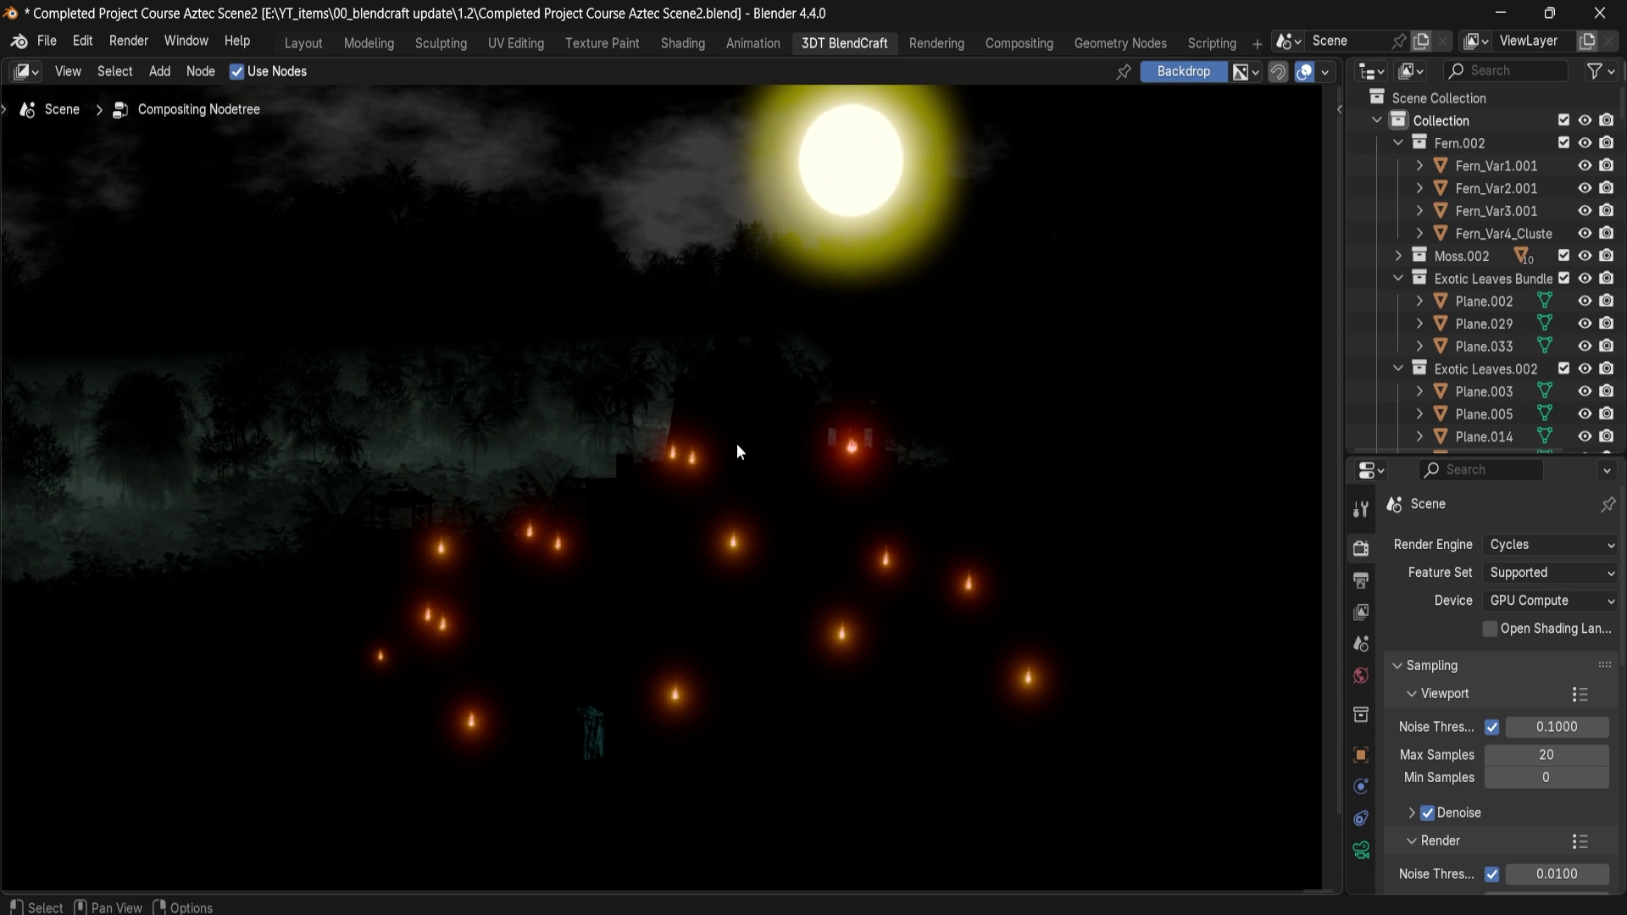
# Step: Restore the side panel and normal backdrop, then re-enable the Bloom Pass output
pyautogui.press('n')
pyautogui.click(1078, 504)
pyautogui.hotkey('alt', 'v')
pyautogui.hotkey('alt', 'v')
pyautogui.hotkey('alt', 'v')
pyautogui.click(128, 41)
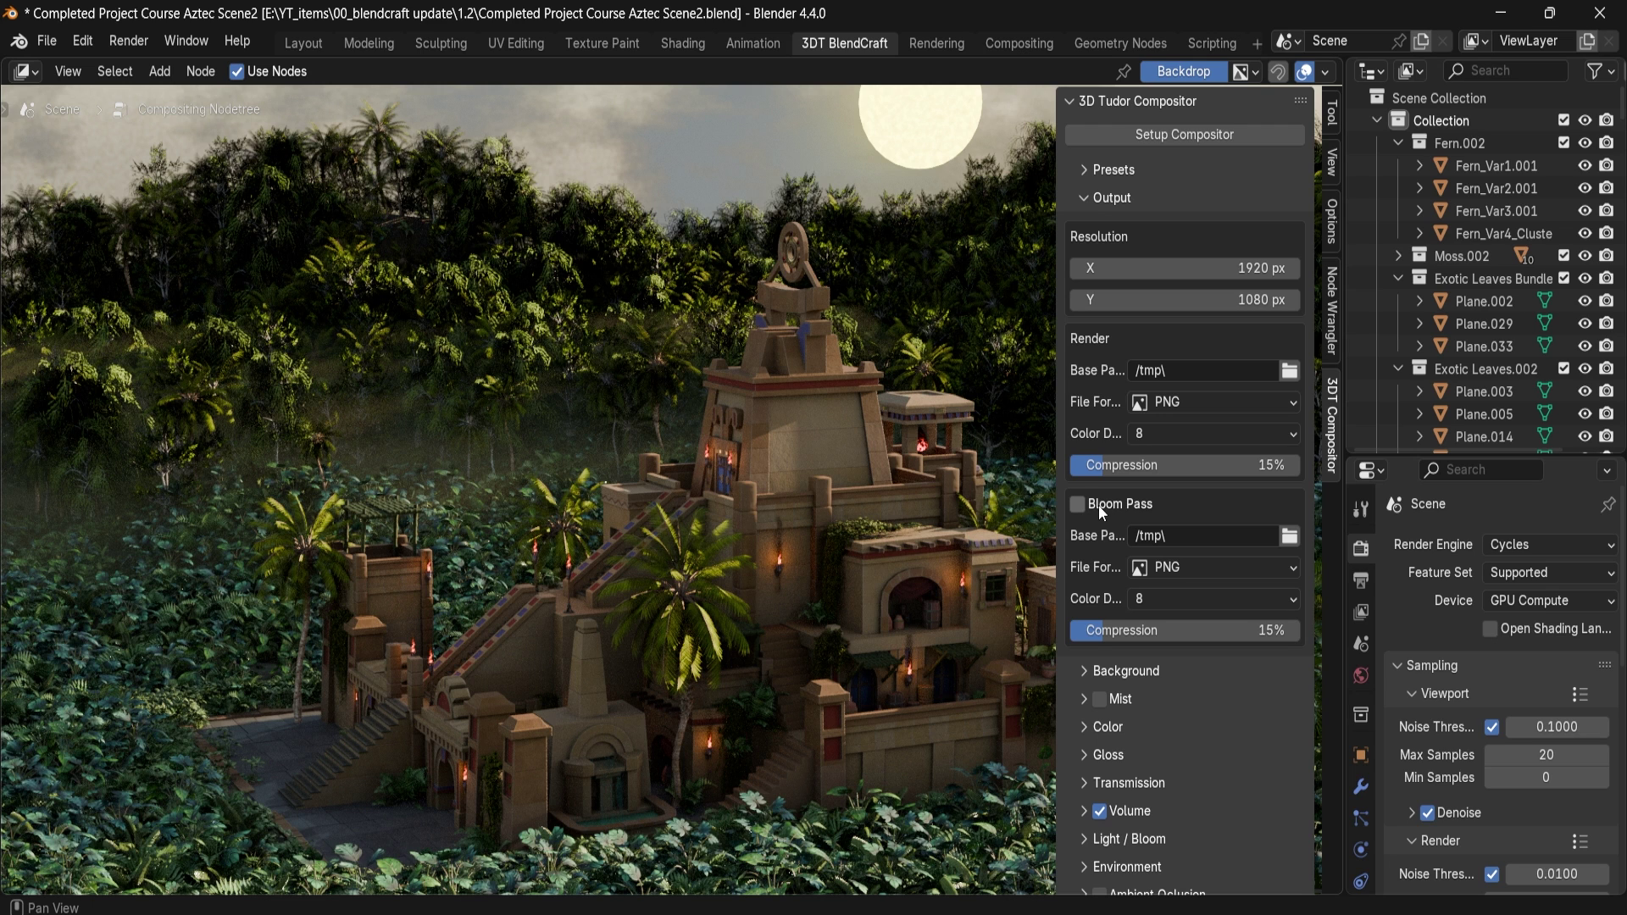
pyautogui.click(1078, 504)
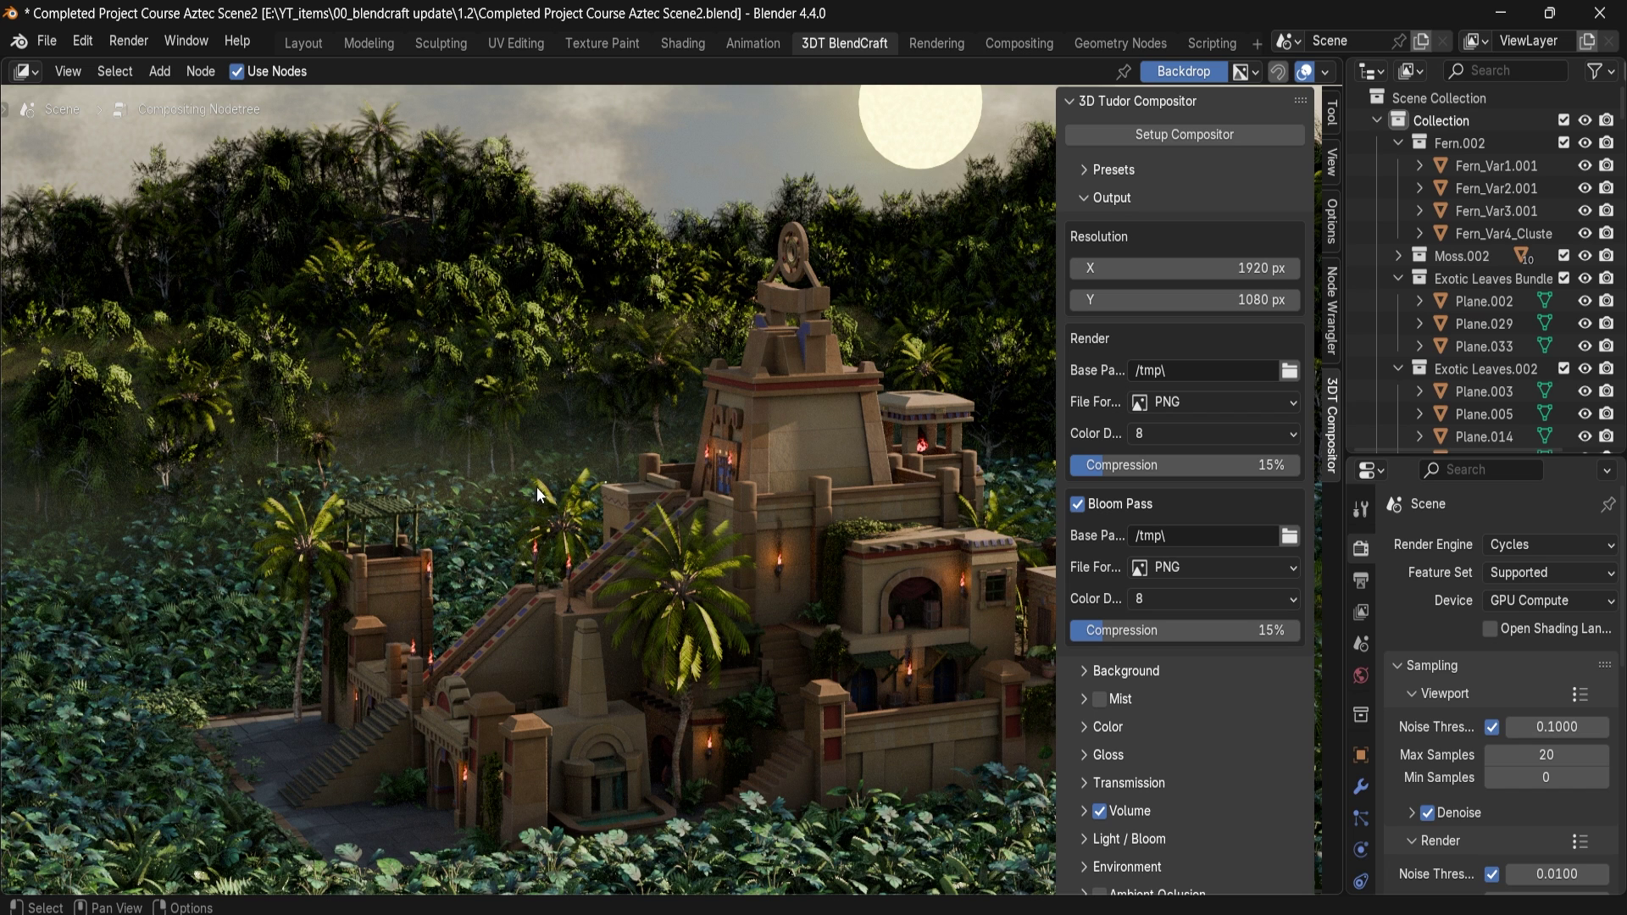
# Step: Expand Background settings and set the background type to Alpha
pyautogui.click(1112, 667)
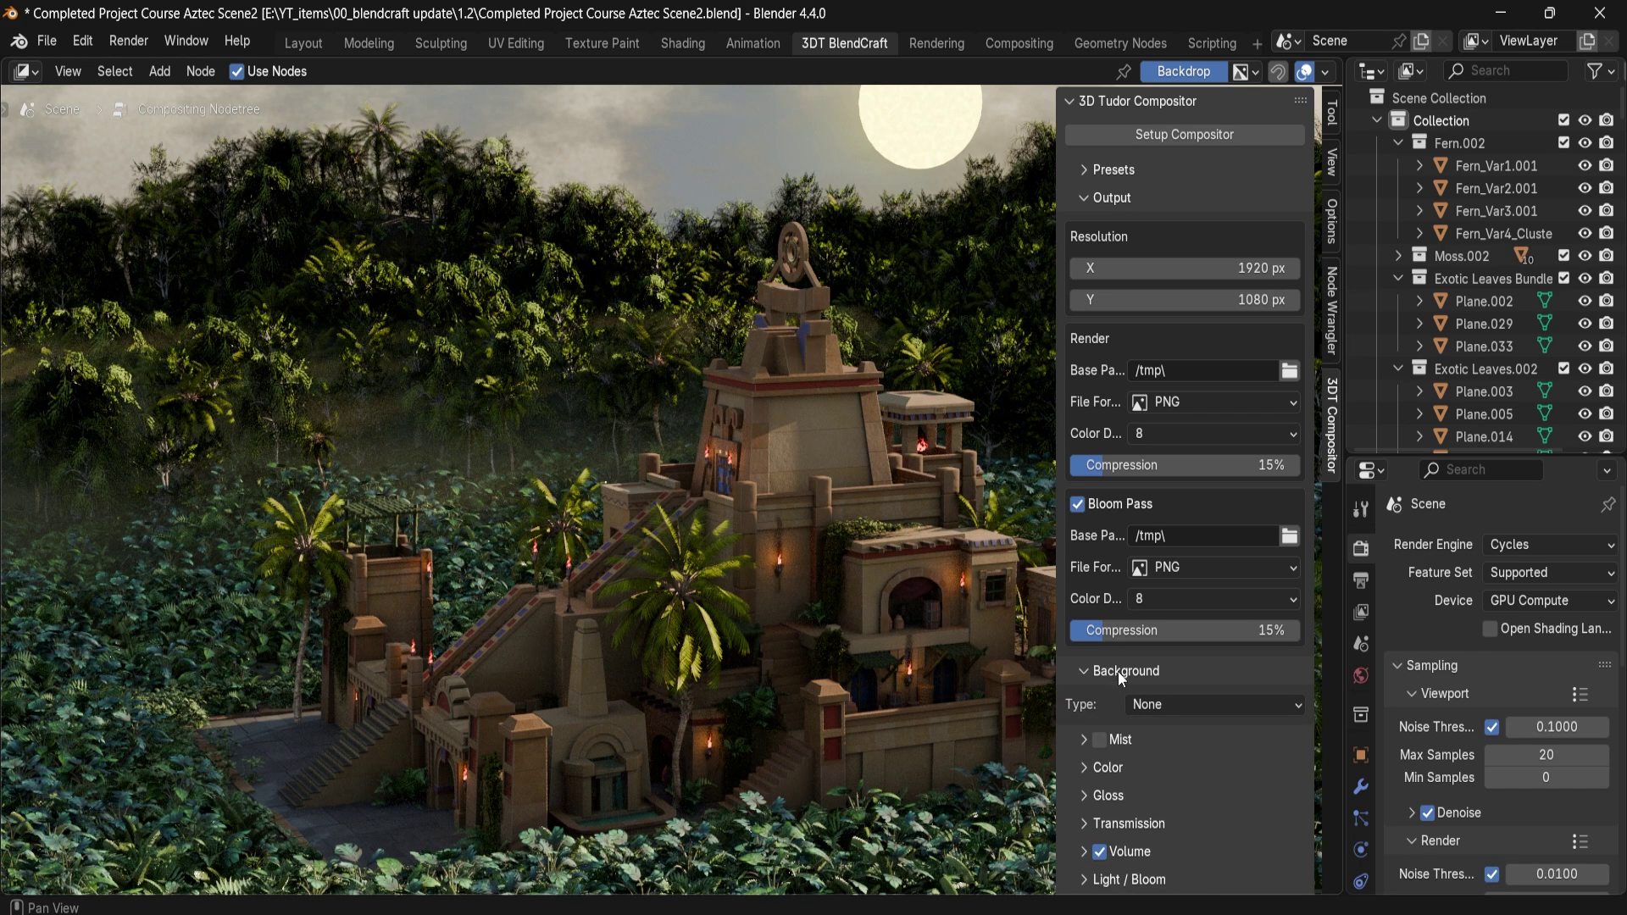
pyautogui.click(1152, 706)
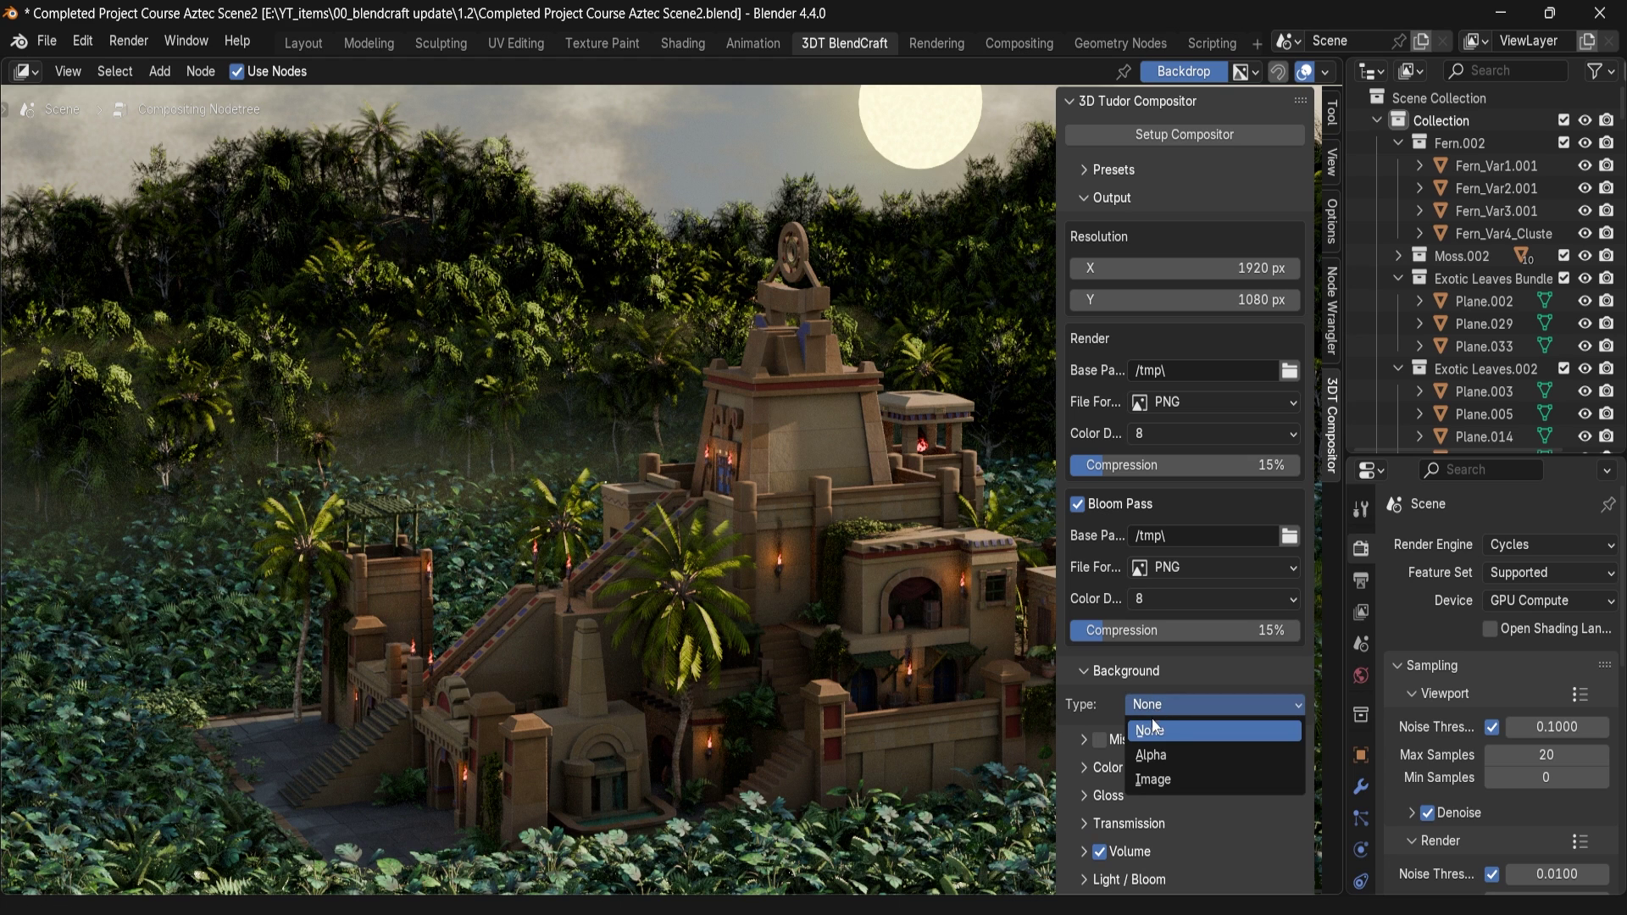
pyautogui.click(1171, 724)
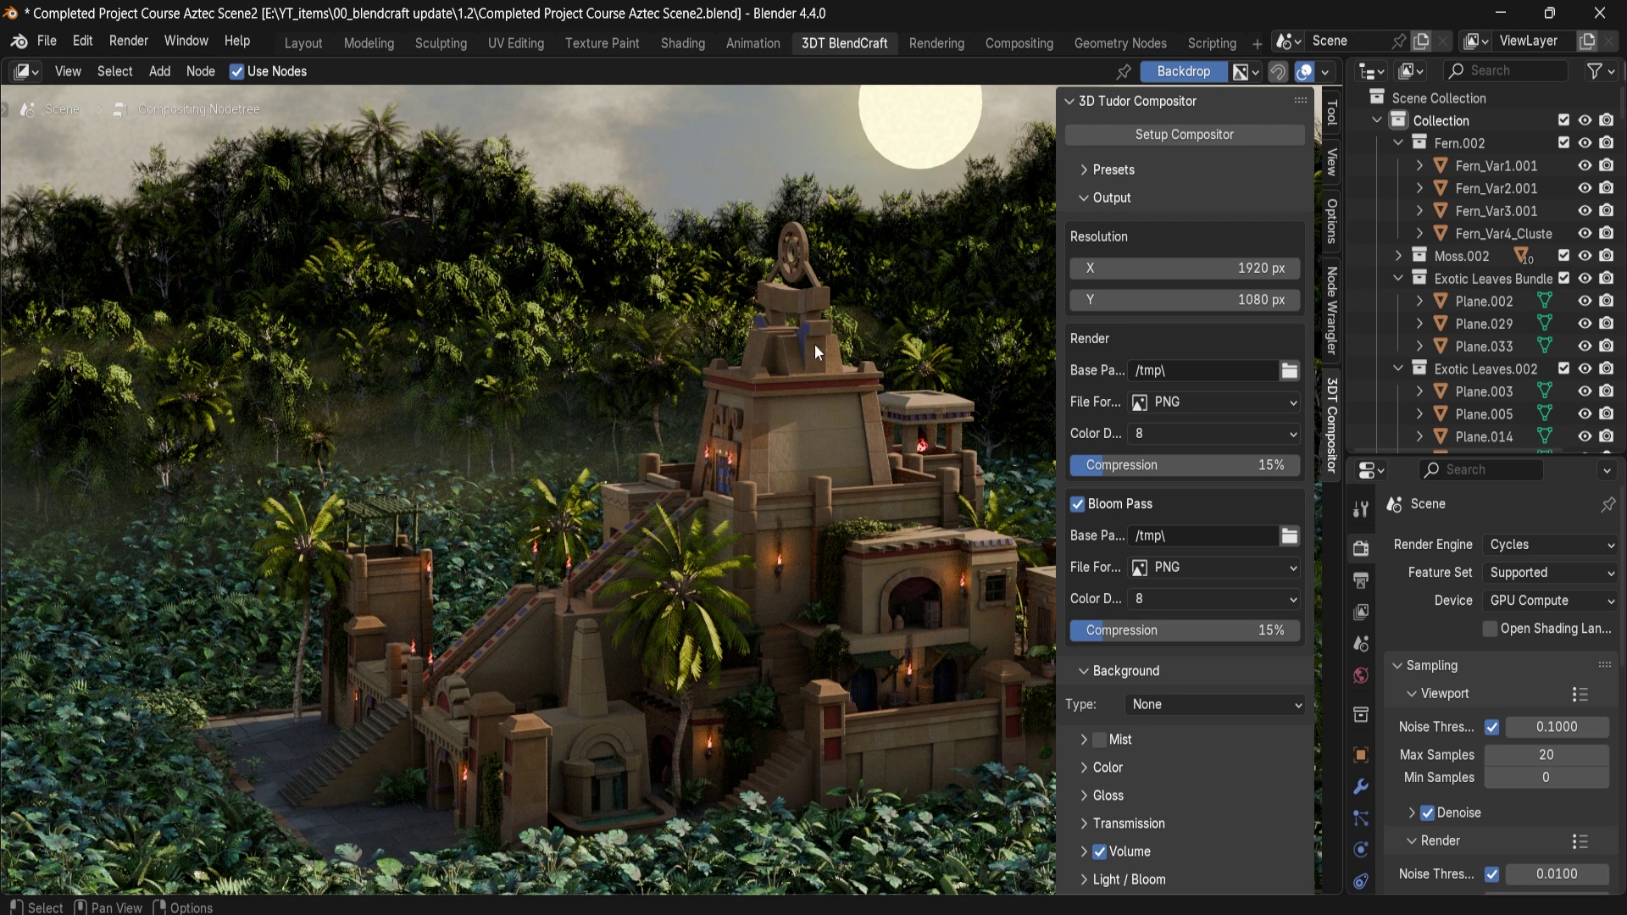
pyautogui.click(1147, 702)
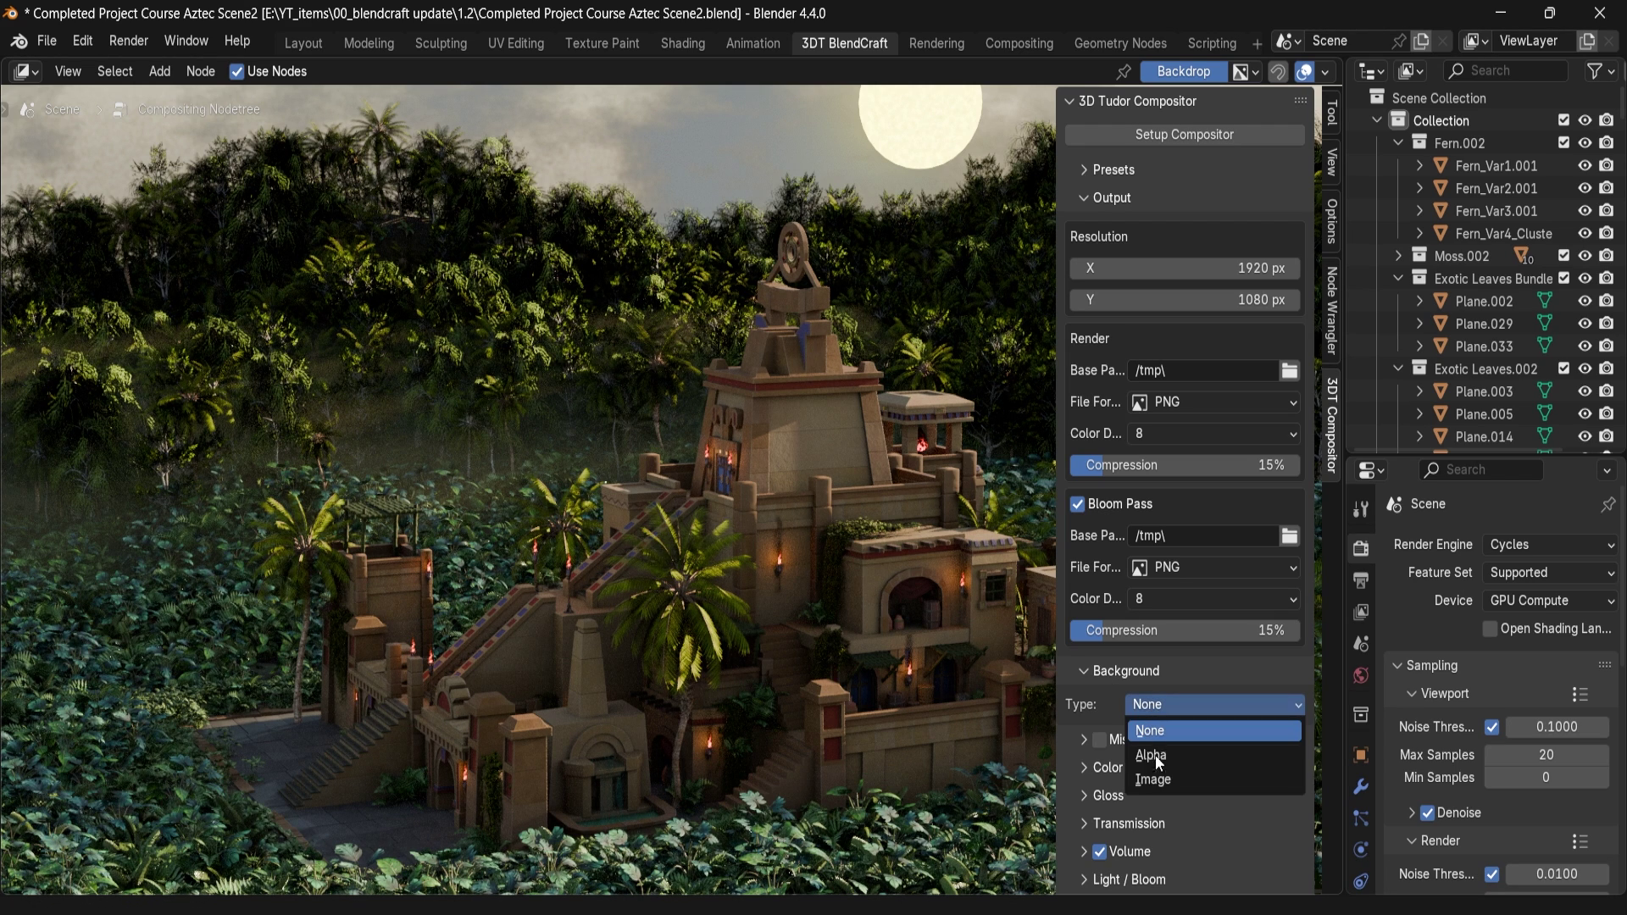
pyautogui.click(1156, 755)
# Step: Render with F12 and inspect the transparent sky in the Render Result window
pyautogui.press('F12')
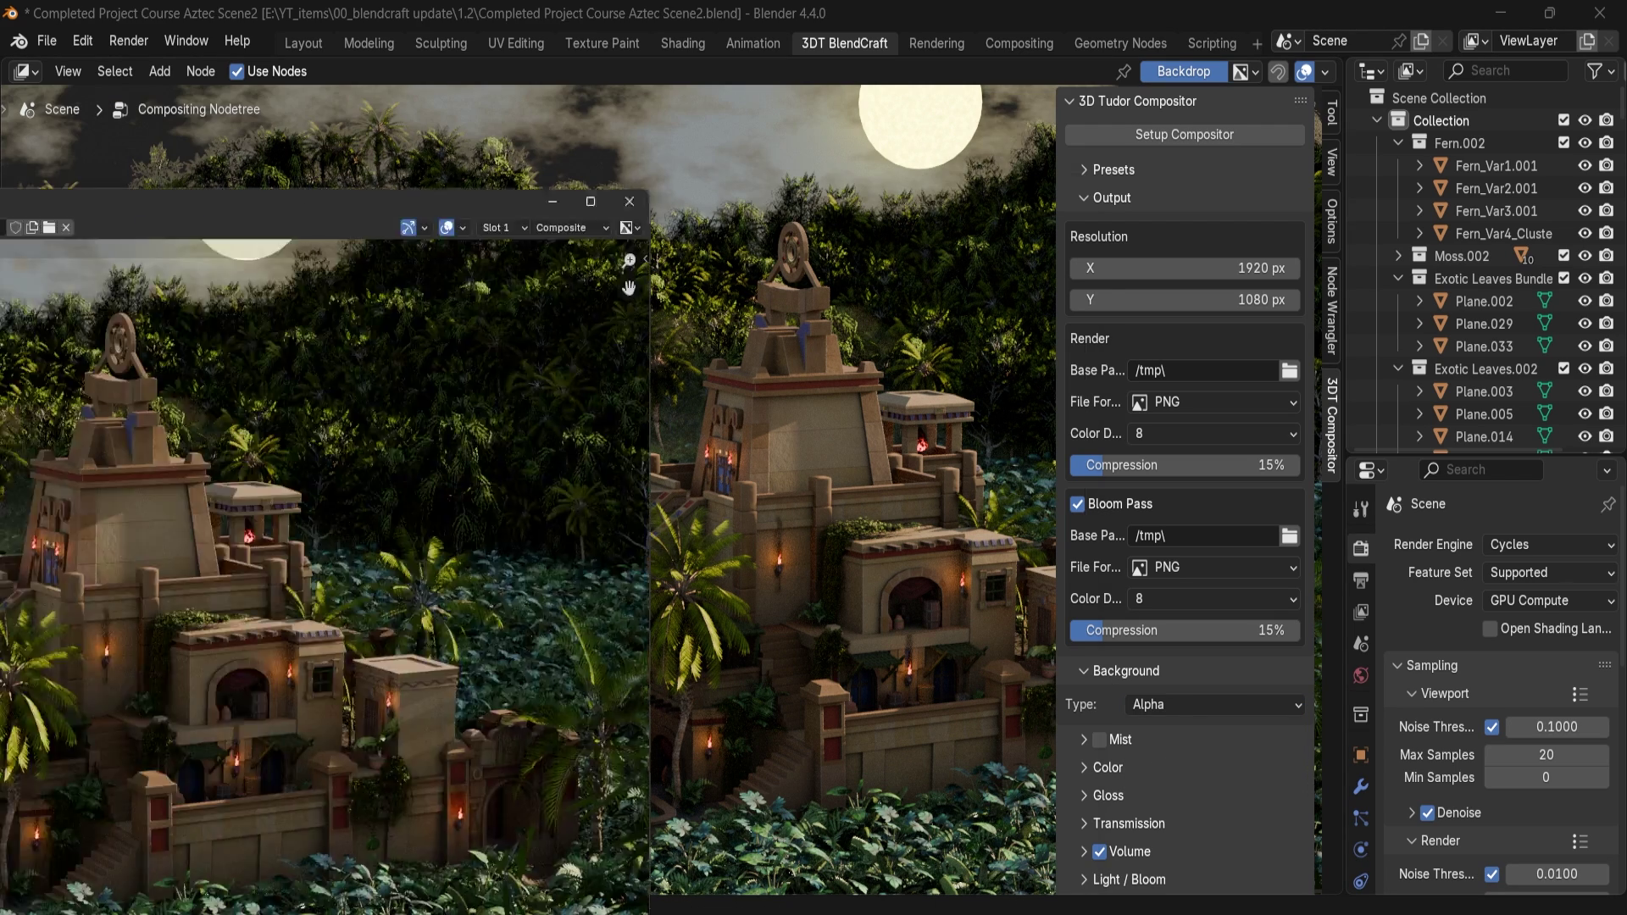
pyautogui.scroll(4, 525, 242)
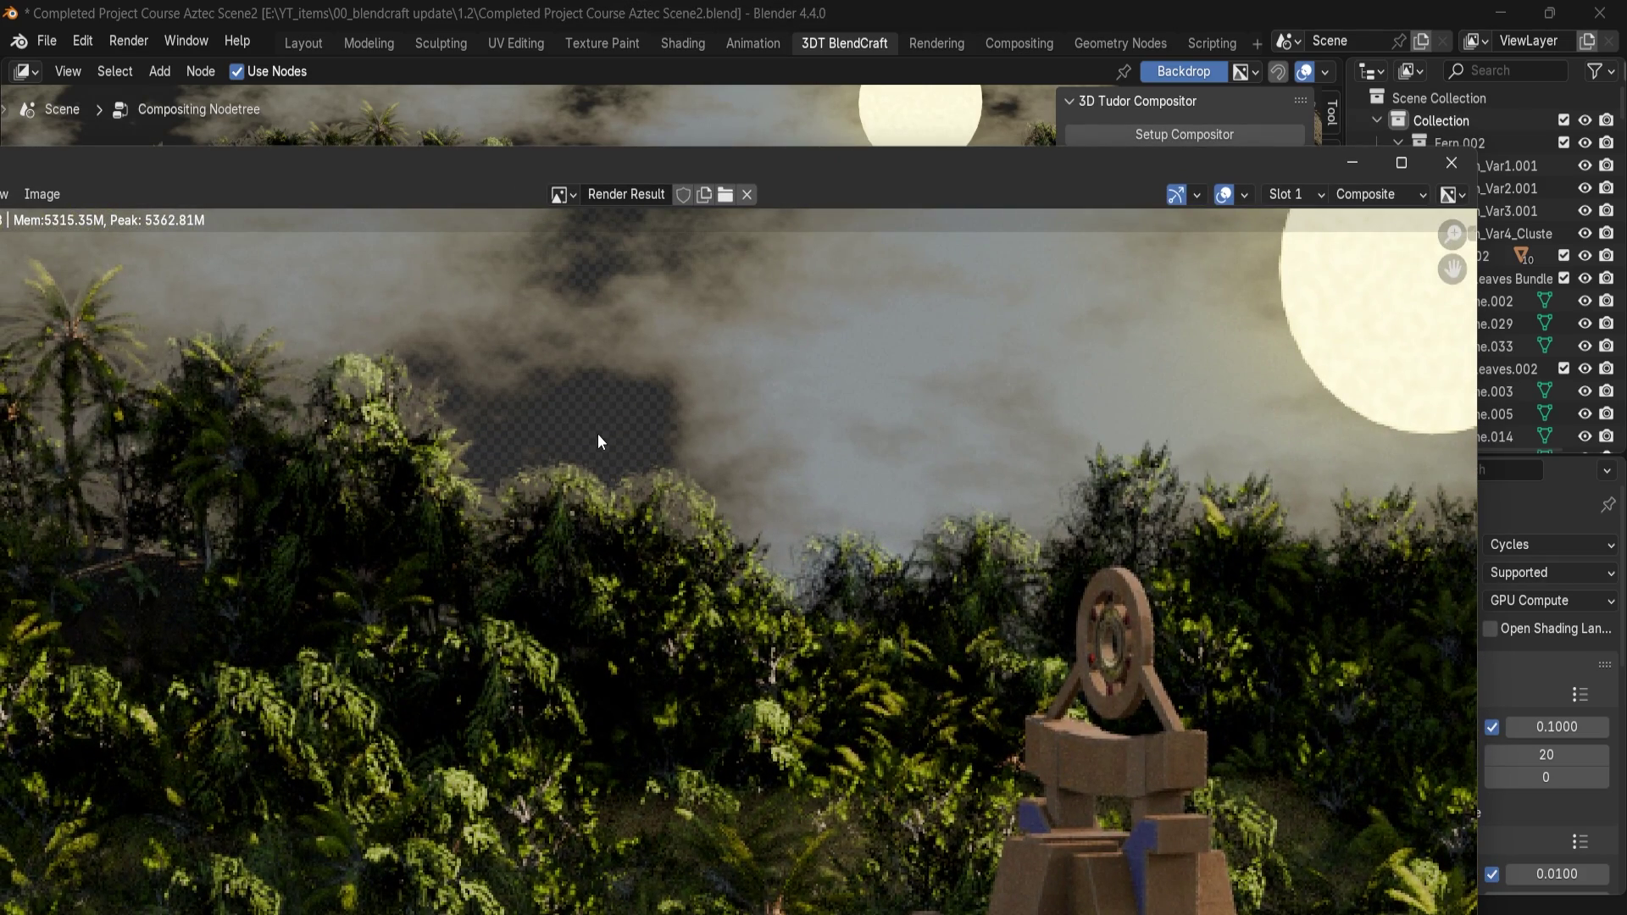
pyautogui.scroll(5, 805, 348)
pyautogui.hscroll(3, 805, 347)
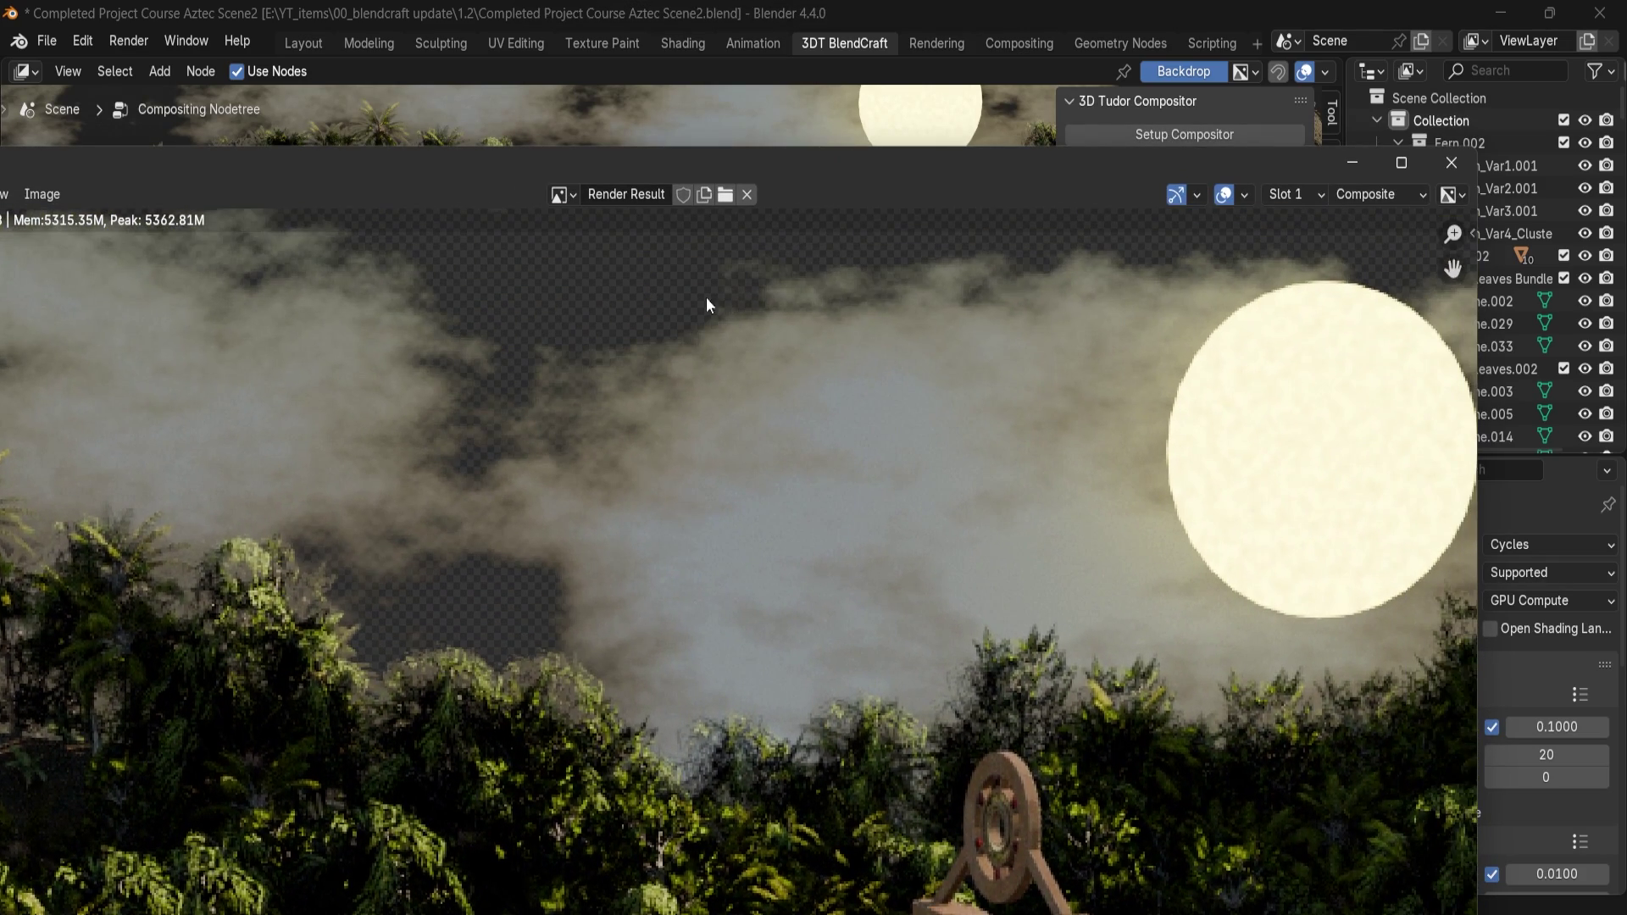
pyautogui.moveTo(559, 403); pyautogui.dragTo(739, 463, button='middle')
pyautogui.scroll(3, 740, 460)
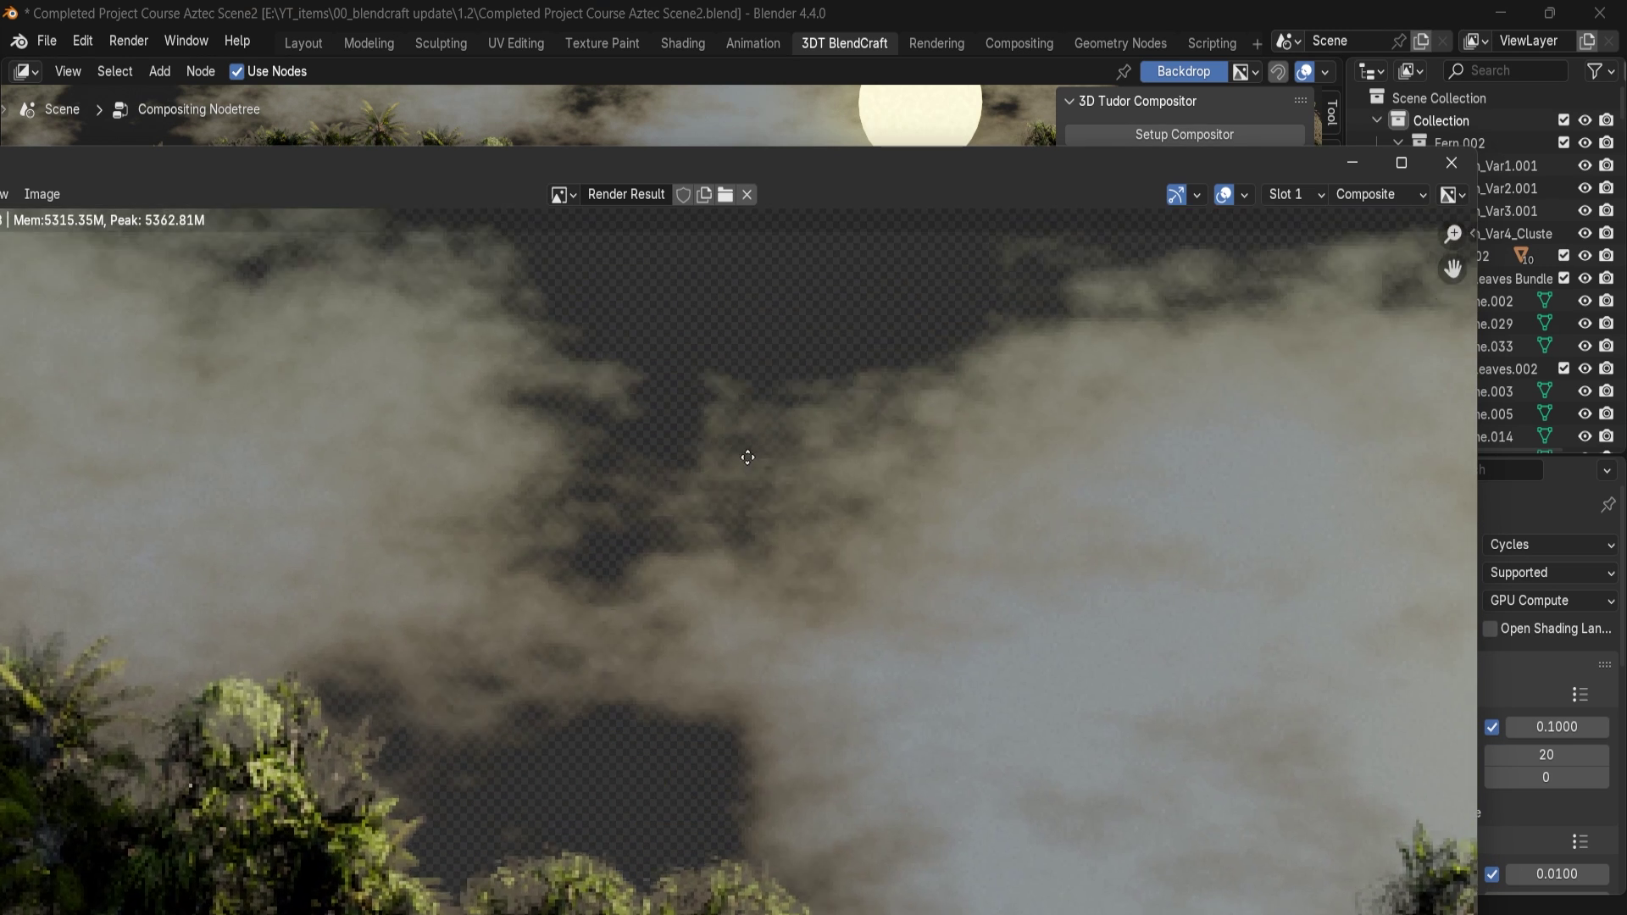
pyautogui.scroll(2, 747, 457)
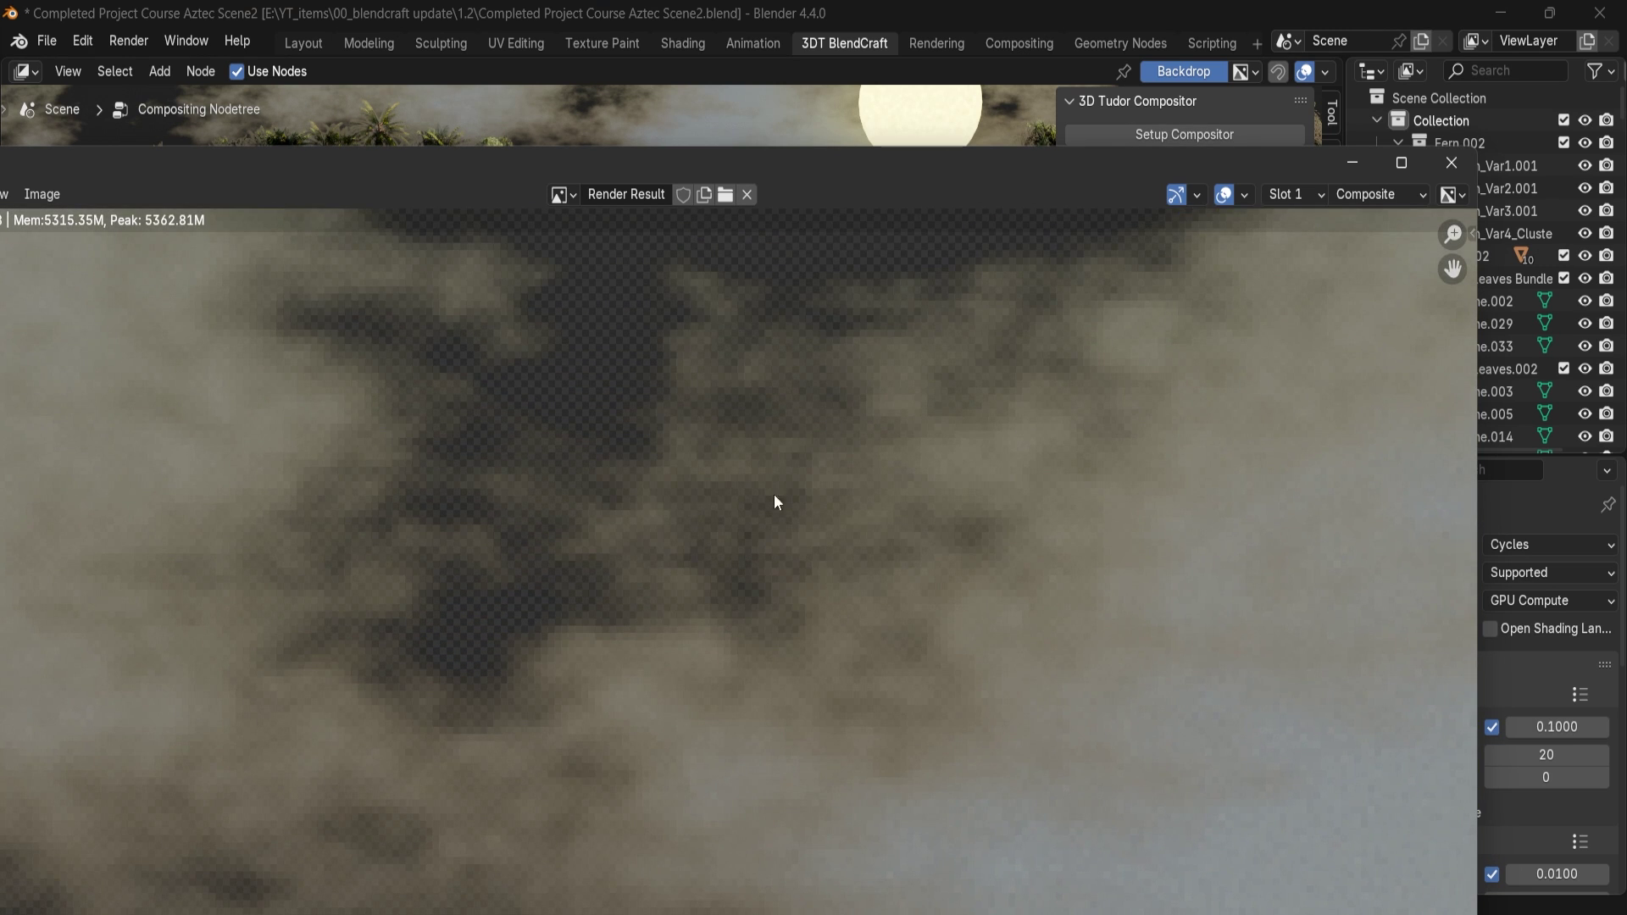
pyautogui.moveTo(802, 170); pyautogui.dragTo(0, 220)
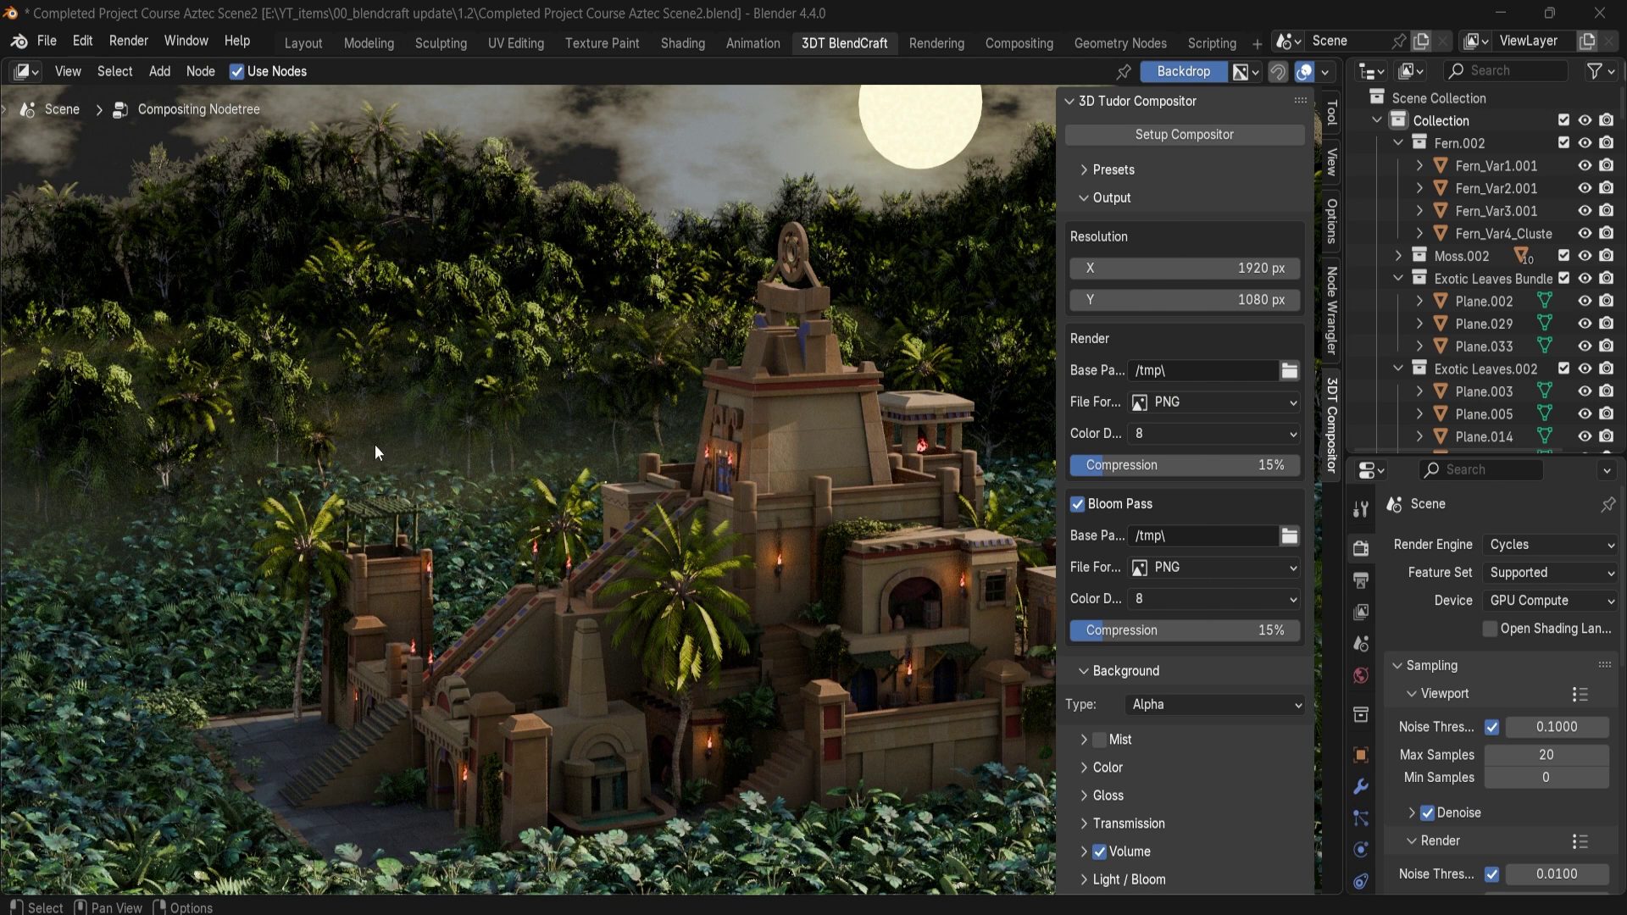
pyautogui.click(1153, 704)
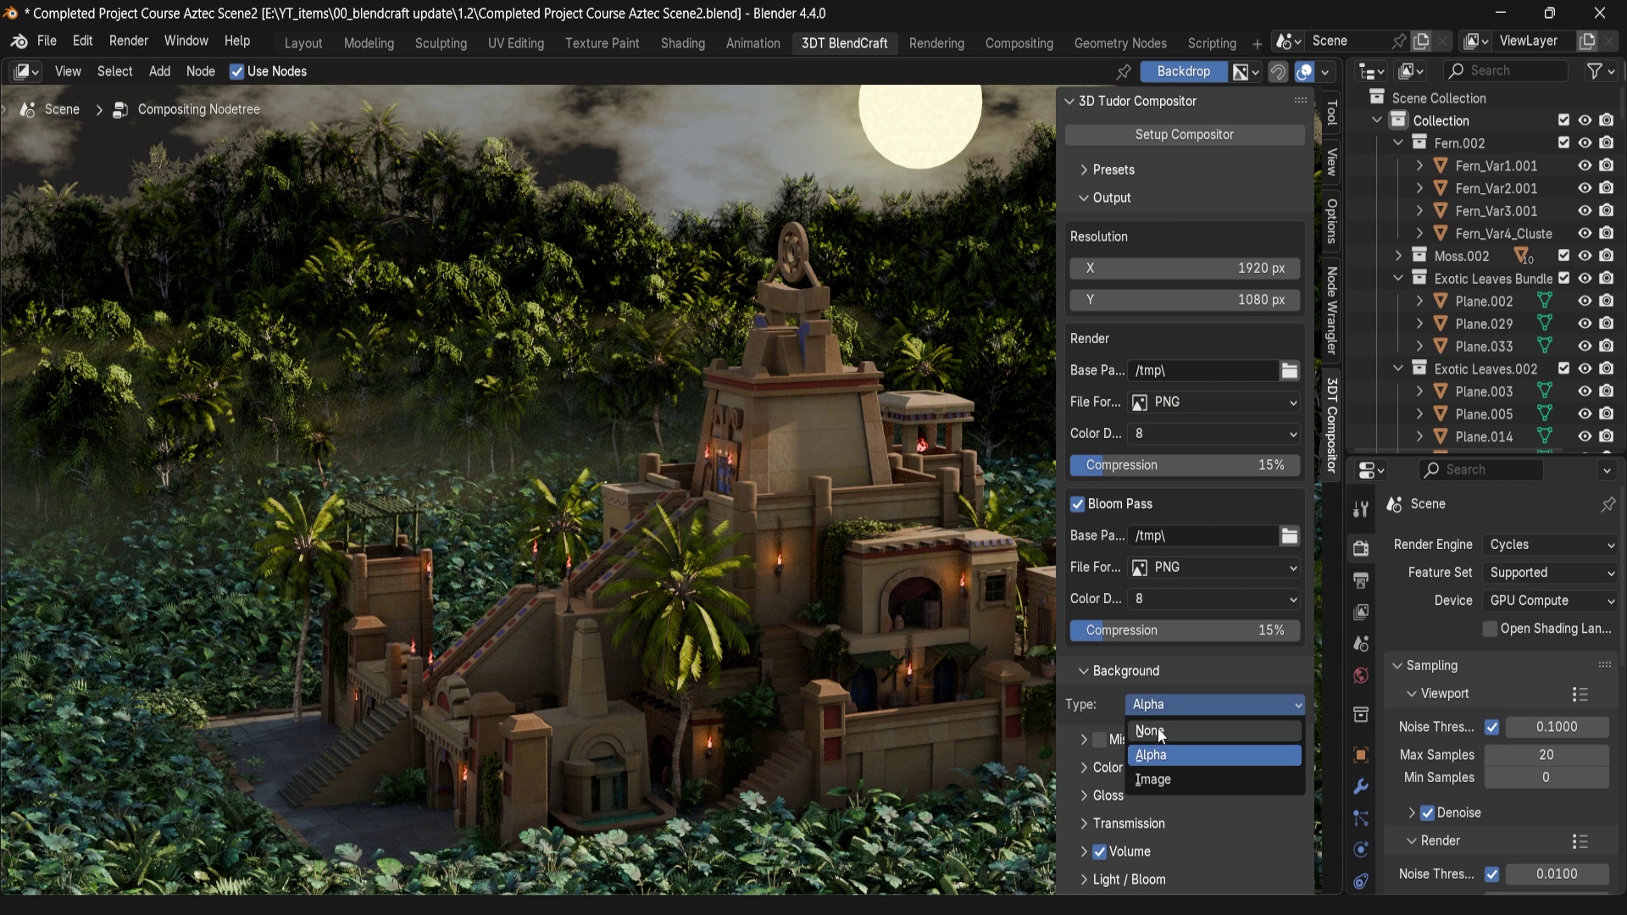
# Step: Set the background type to Image and look for the sky image, including UV Editing's Image > Open
pyautogui.click(1152, 778)
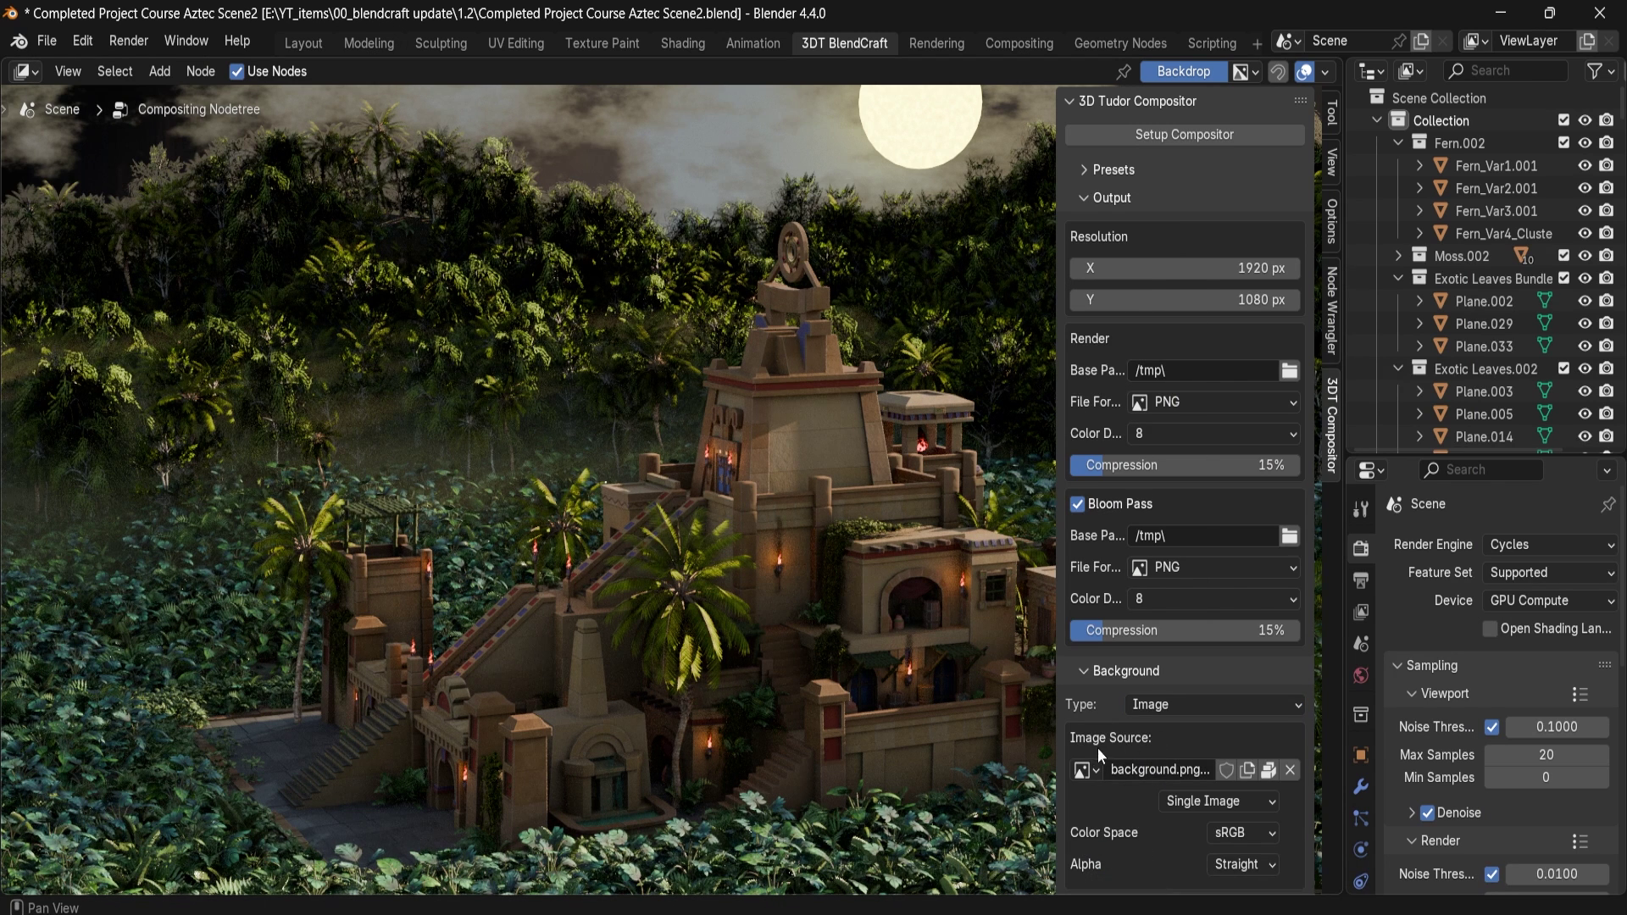
pyautogui.click(1087, 769)
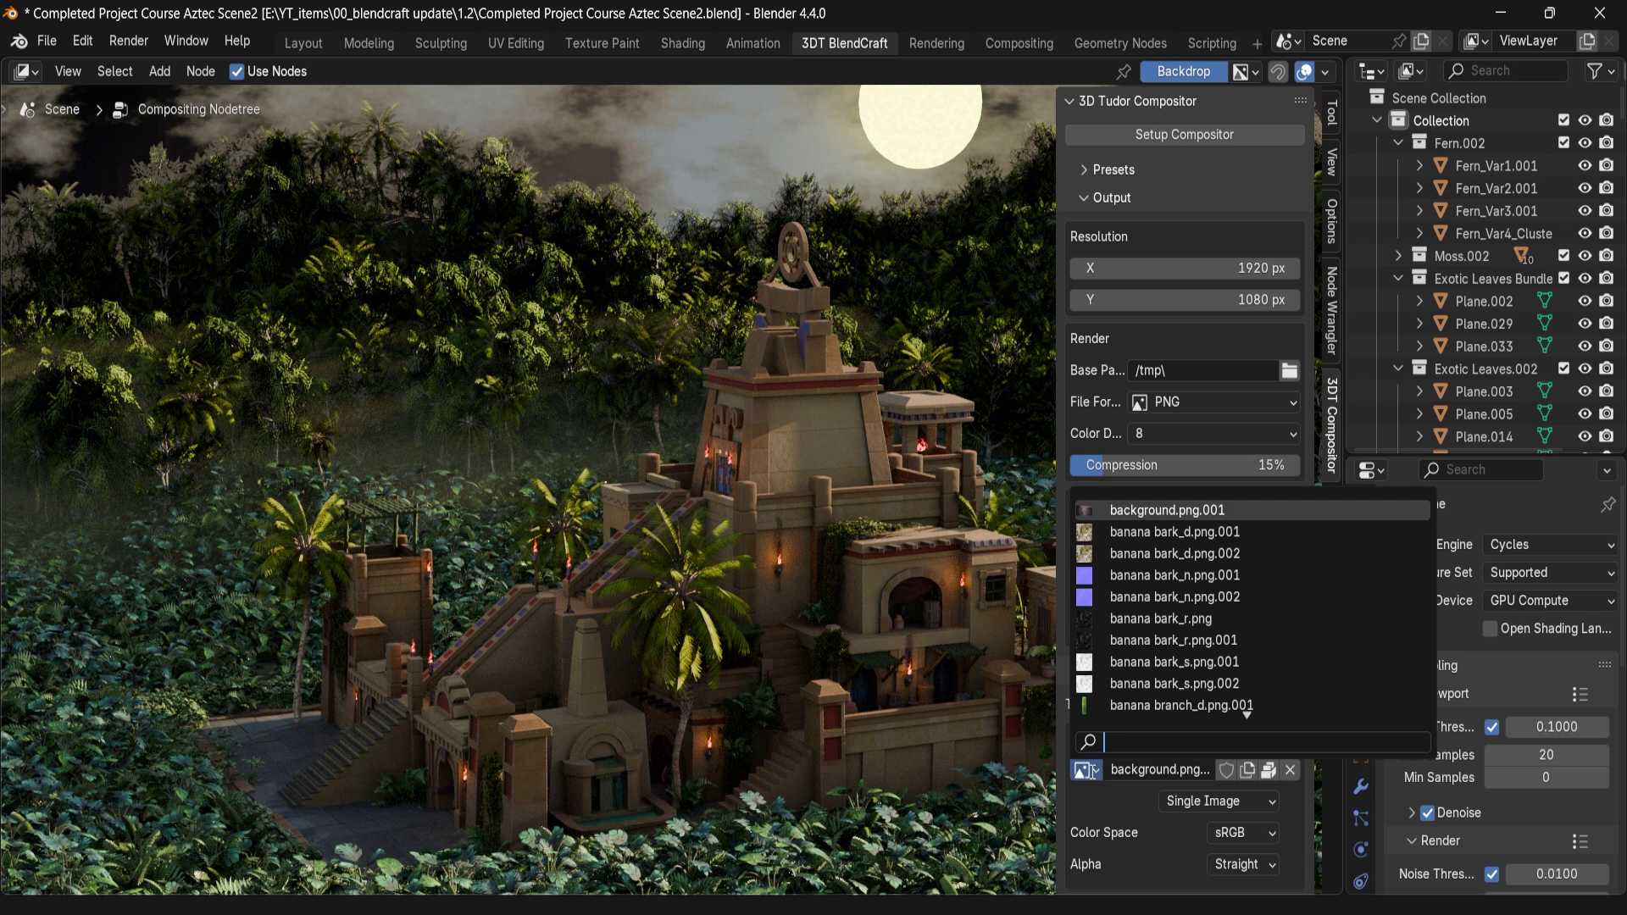
pyautogui.scroll(-2, 1074, 704)
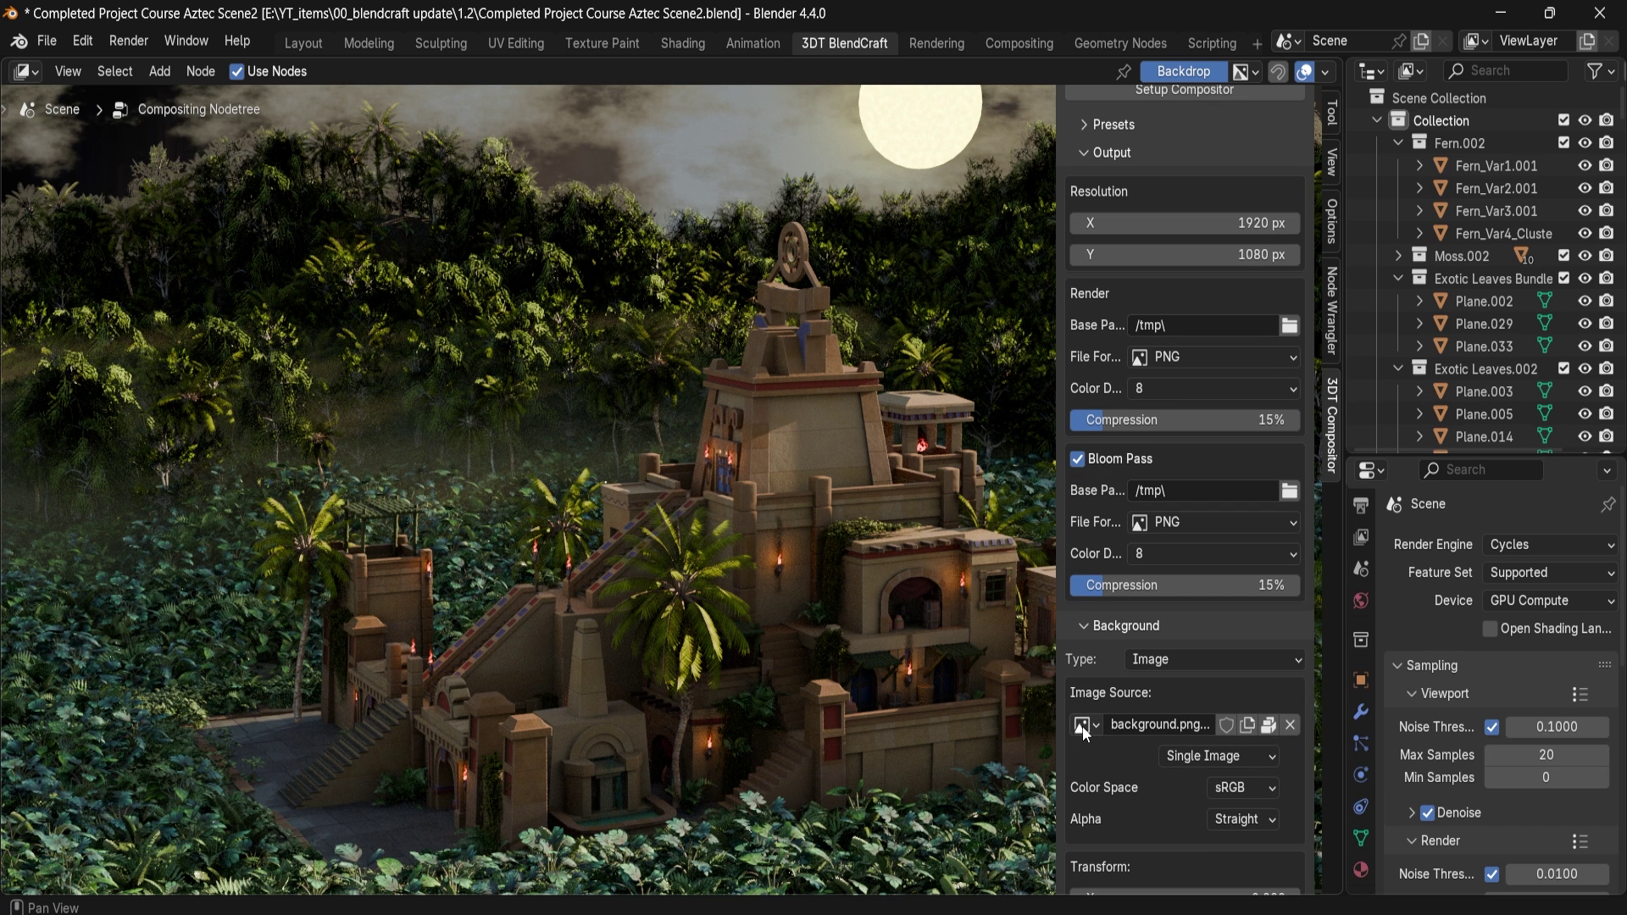
pyautogui.click(516, 44)
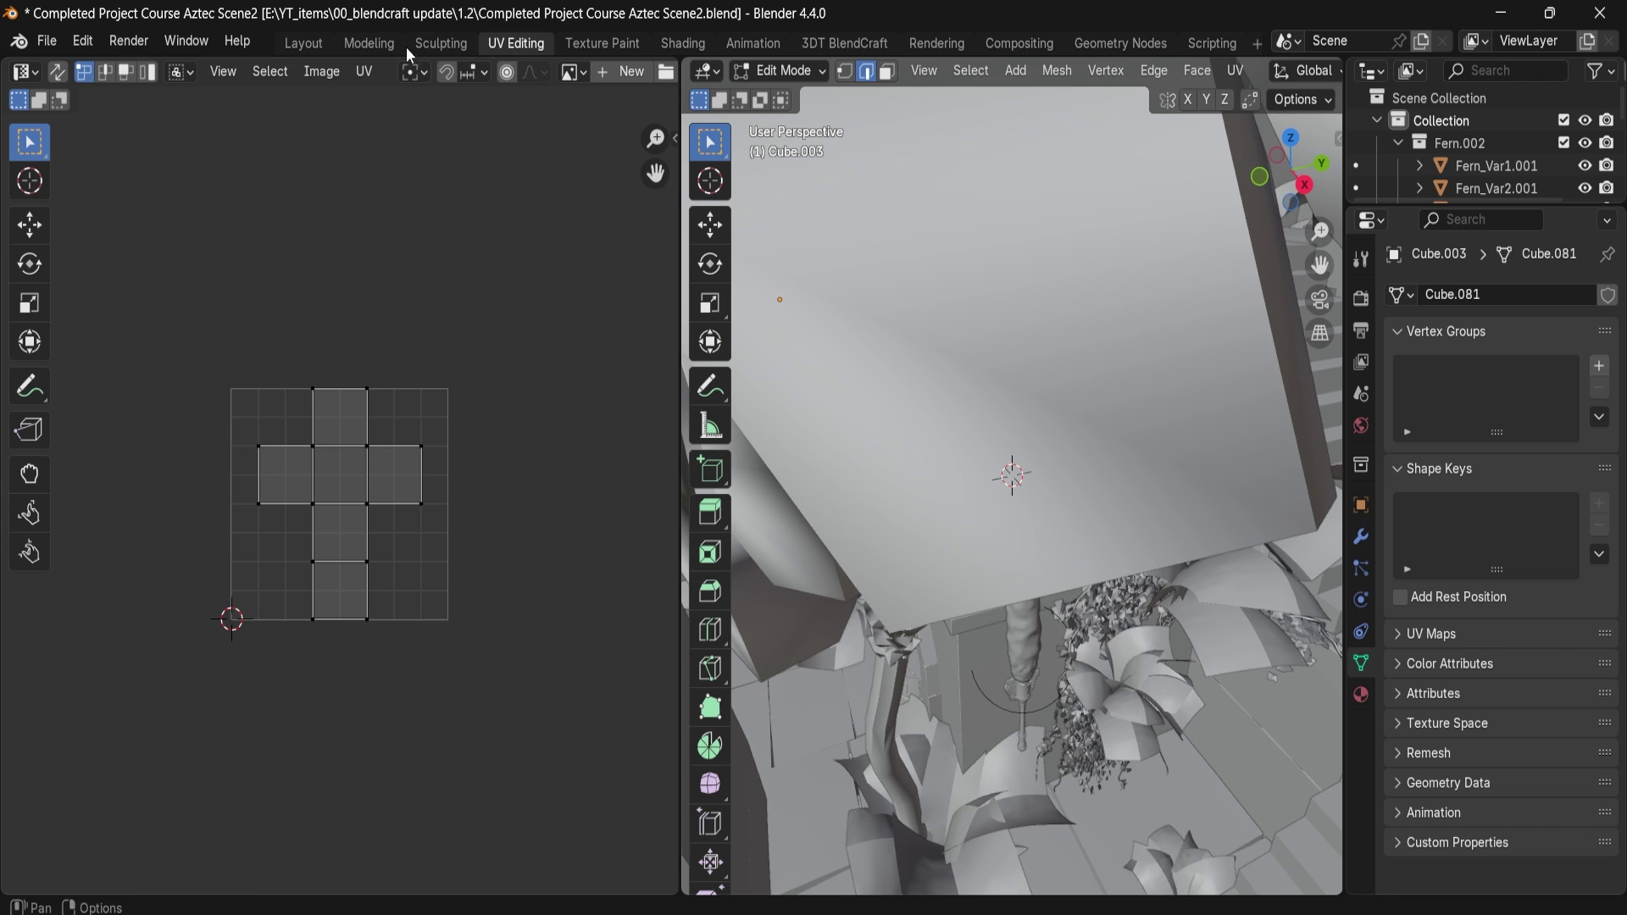
pyautogui.click(324, 74)
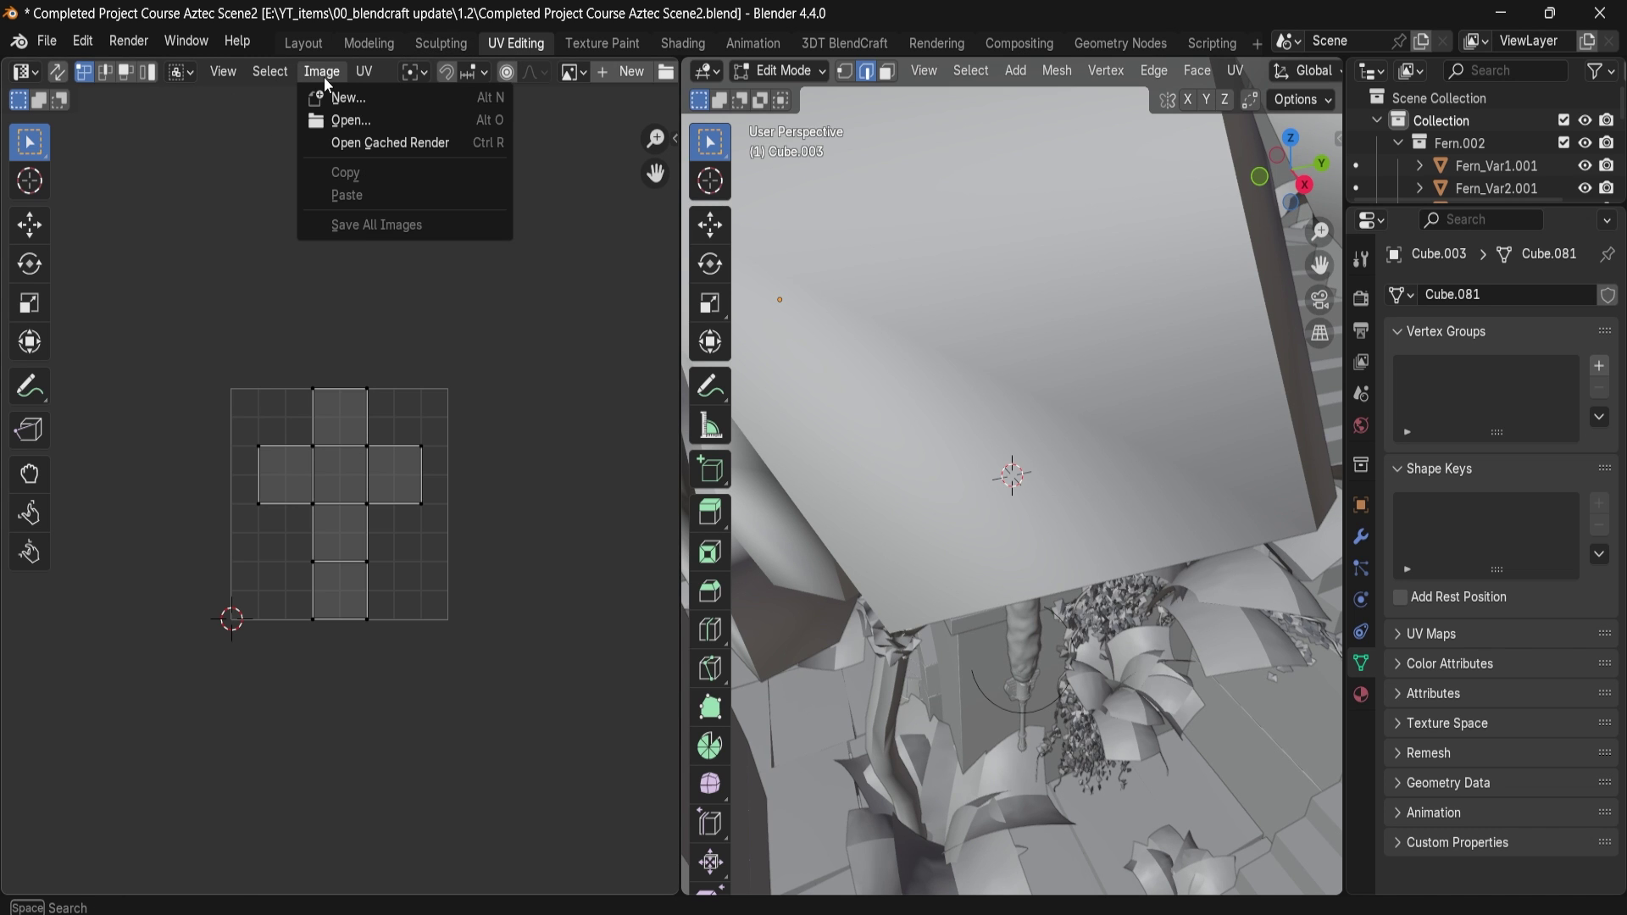
pyautogui.click(342, 119)
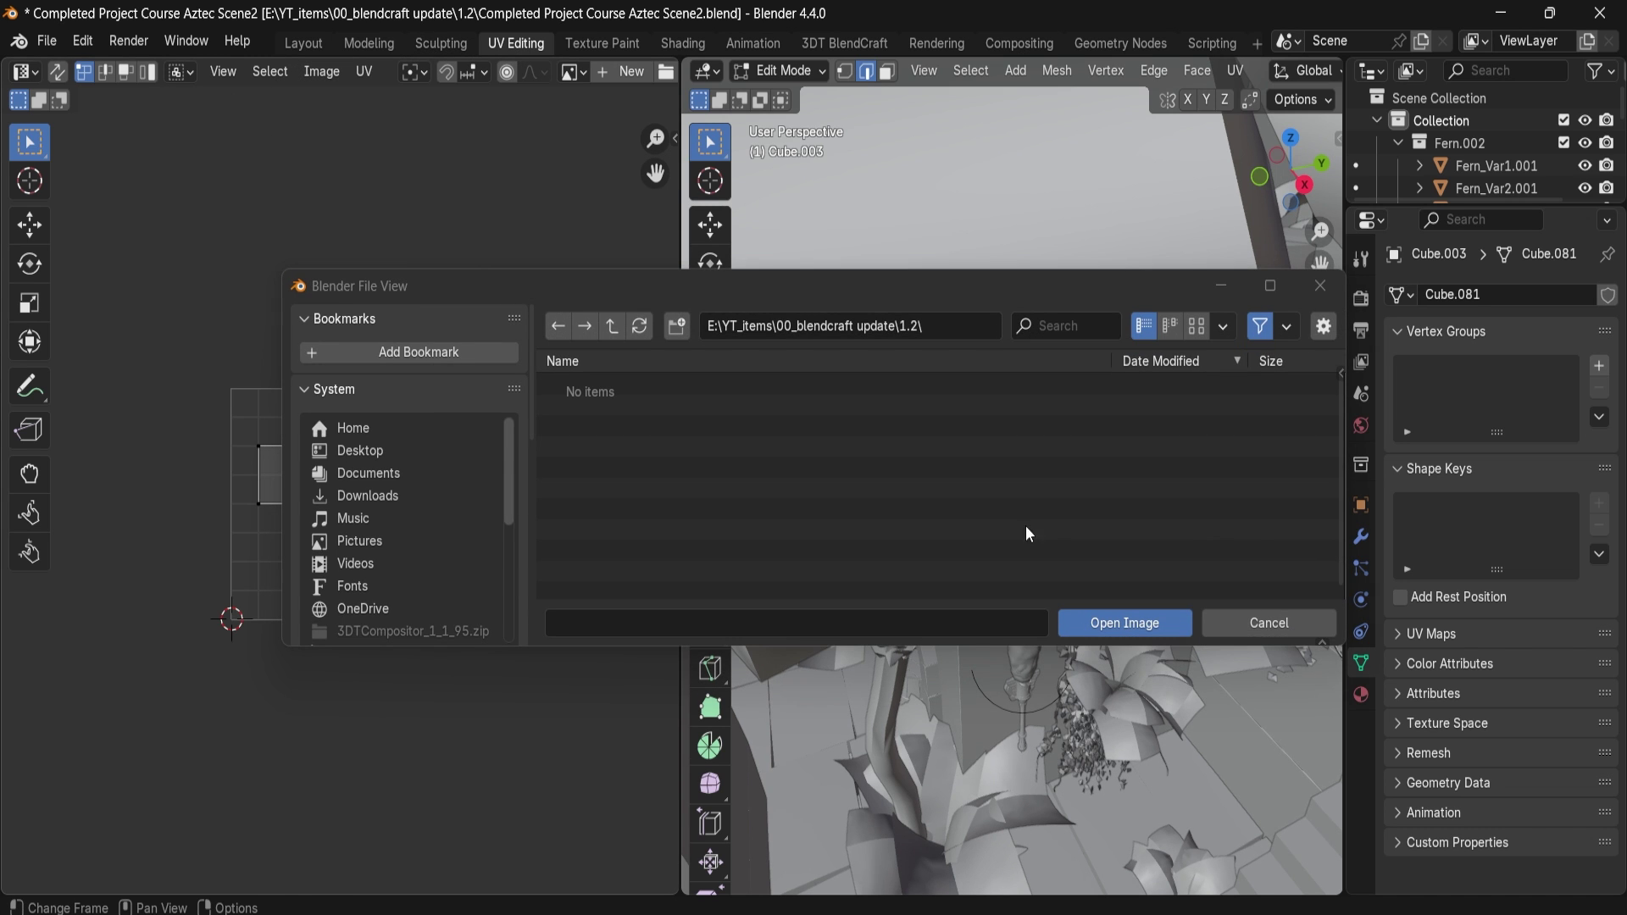
pyautogui.click(1320, 286)
# Step: Back in 3DT BlendCraft, choose background.png as the background image source
pyautogui.click(821, 43)
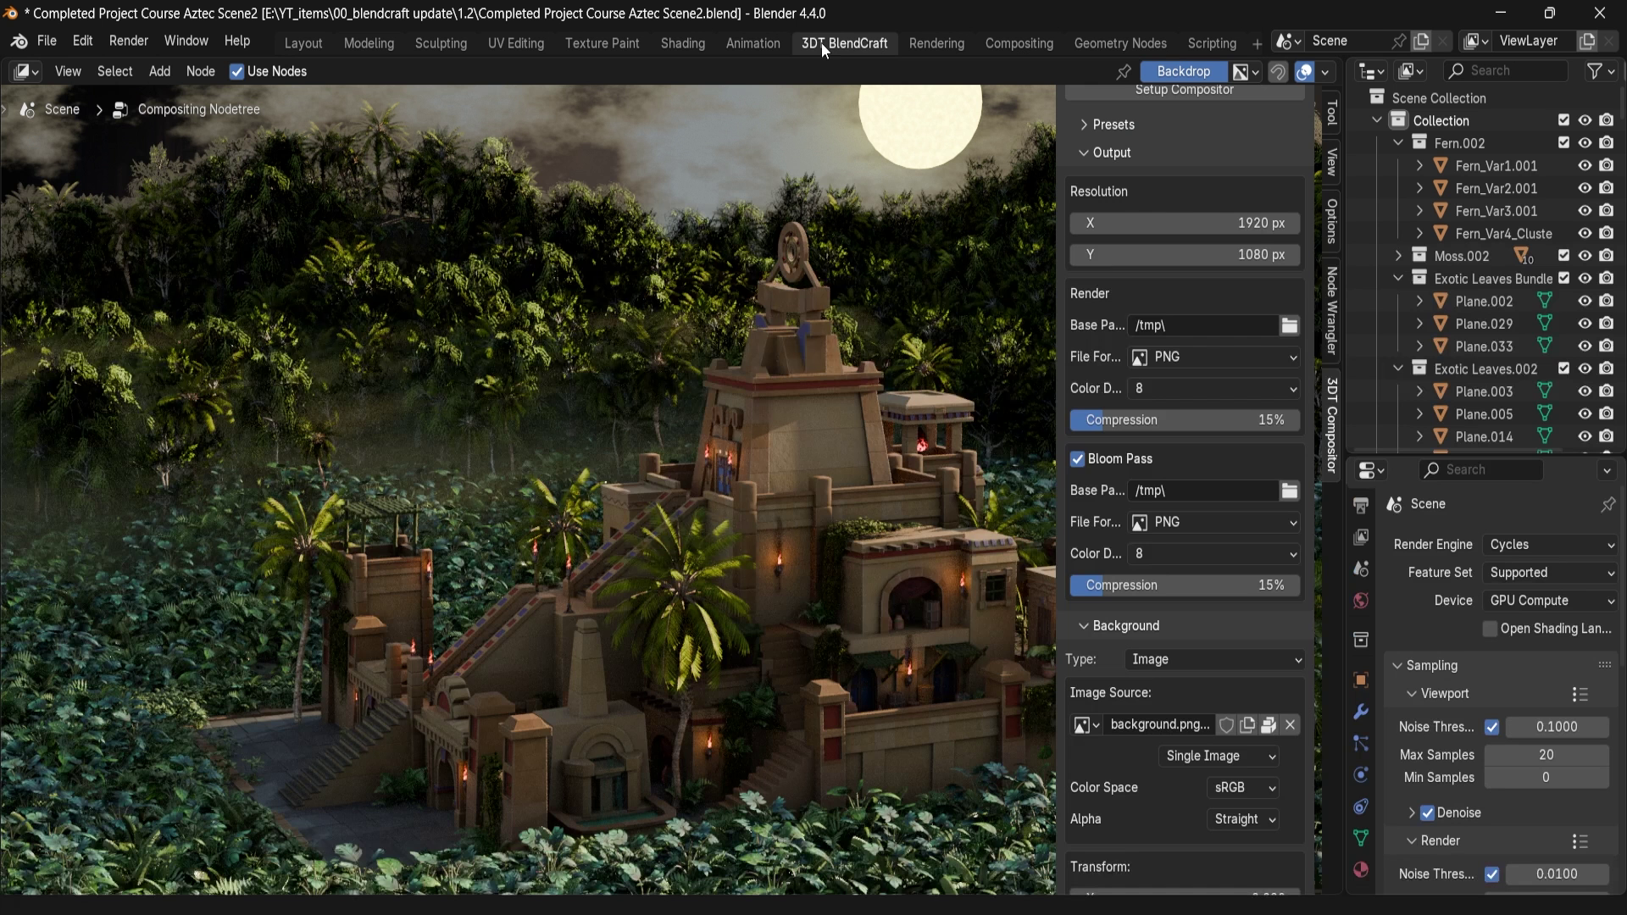
pyautogui.click(1086, 725)
pyautogui.scroll(-2, 1136, 631)
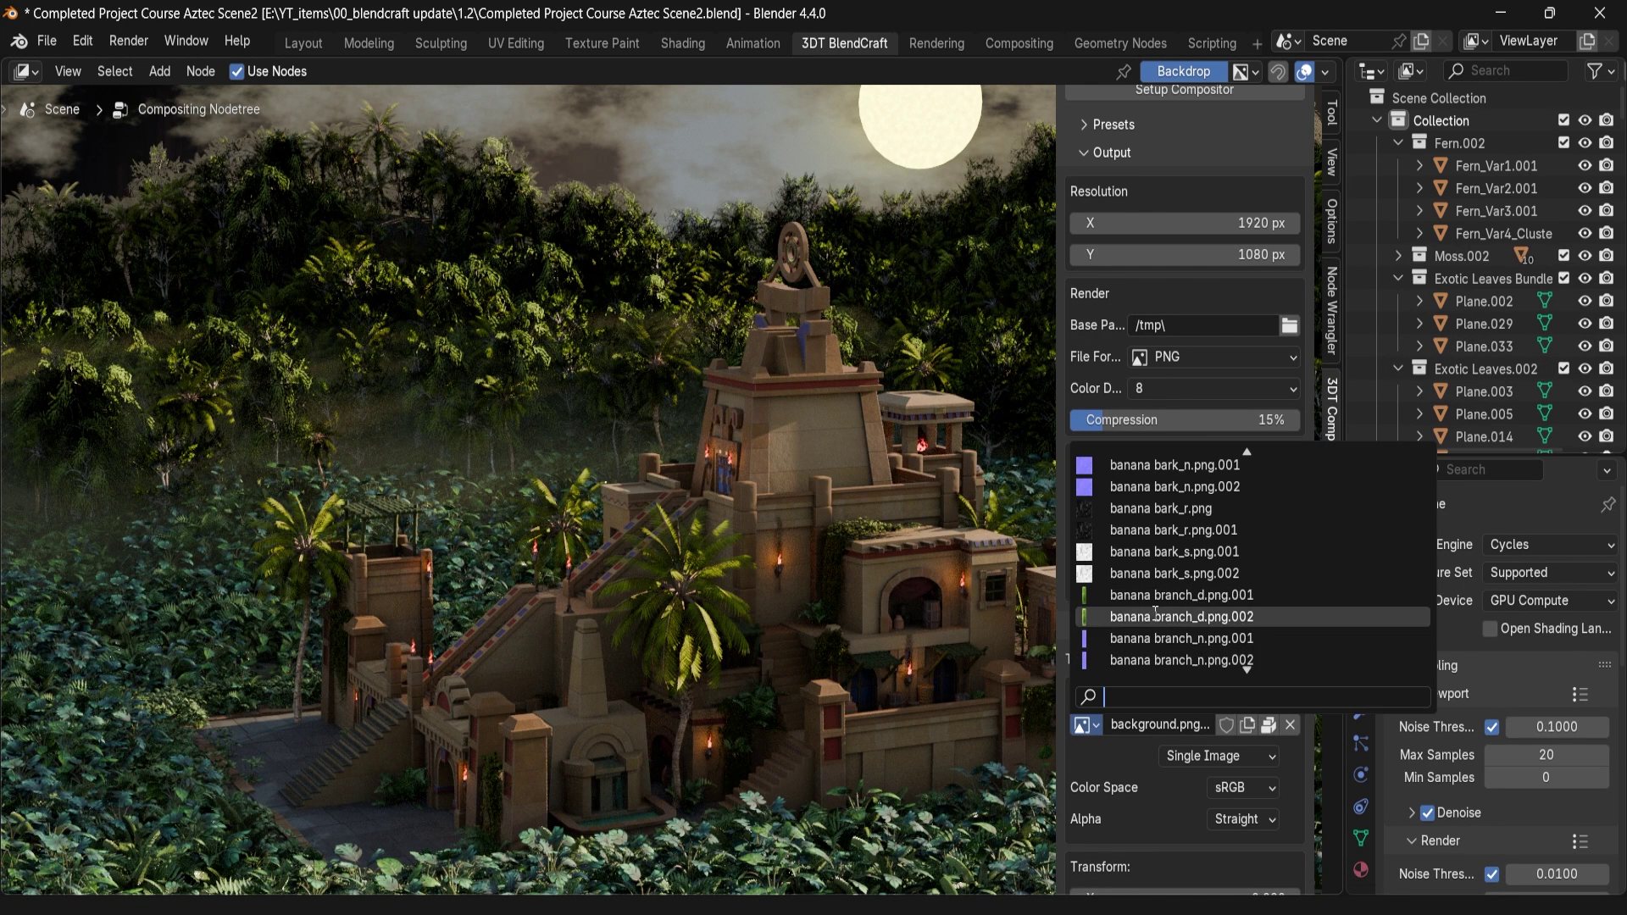
pyautogui.scroll(1, 1081, 464)
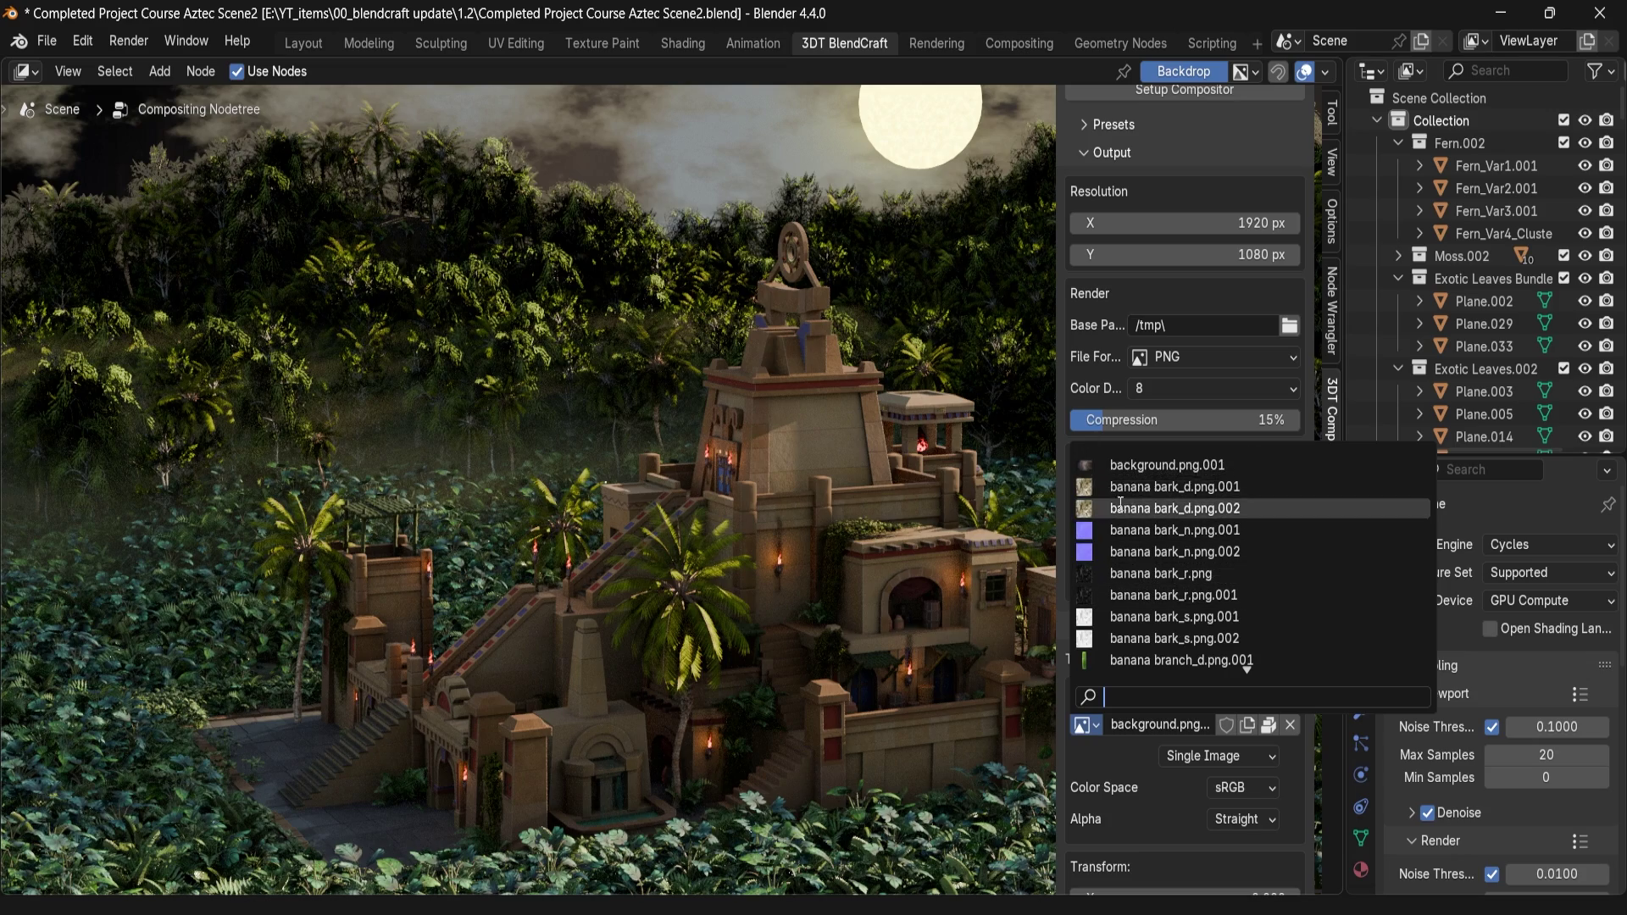
pyautogui.moveTo(1153, 598)
pyautogui.click(1166, 465)
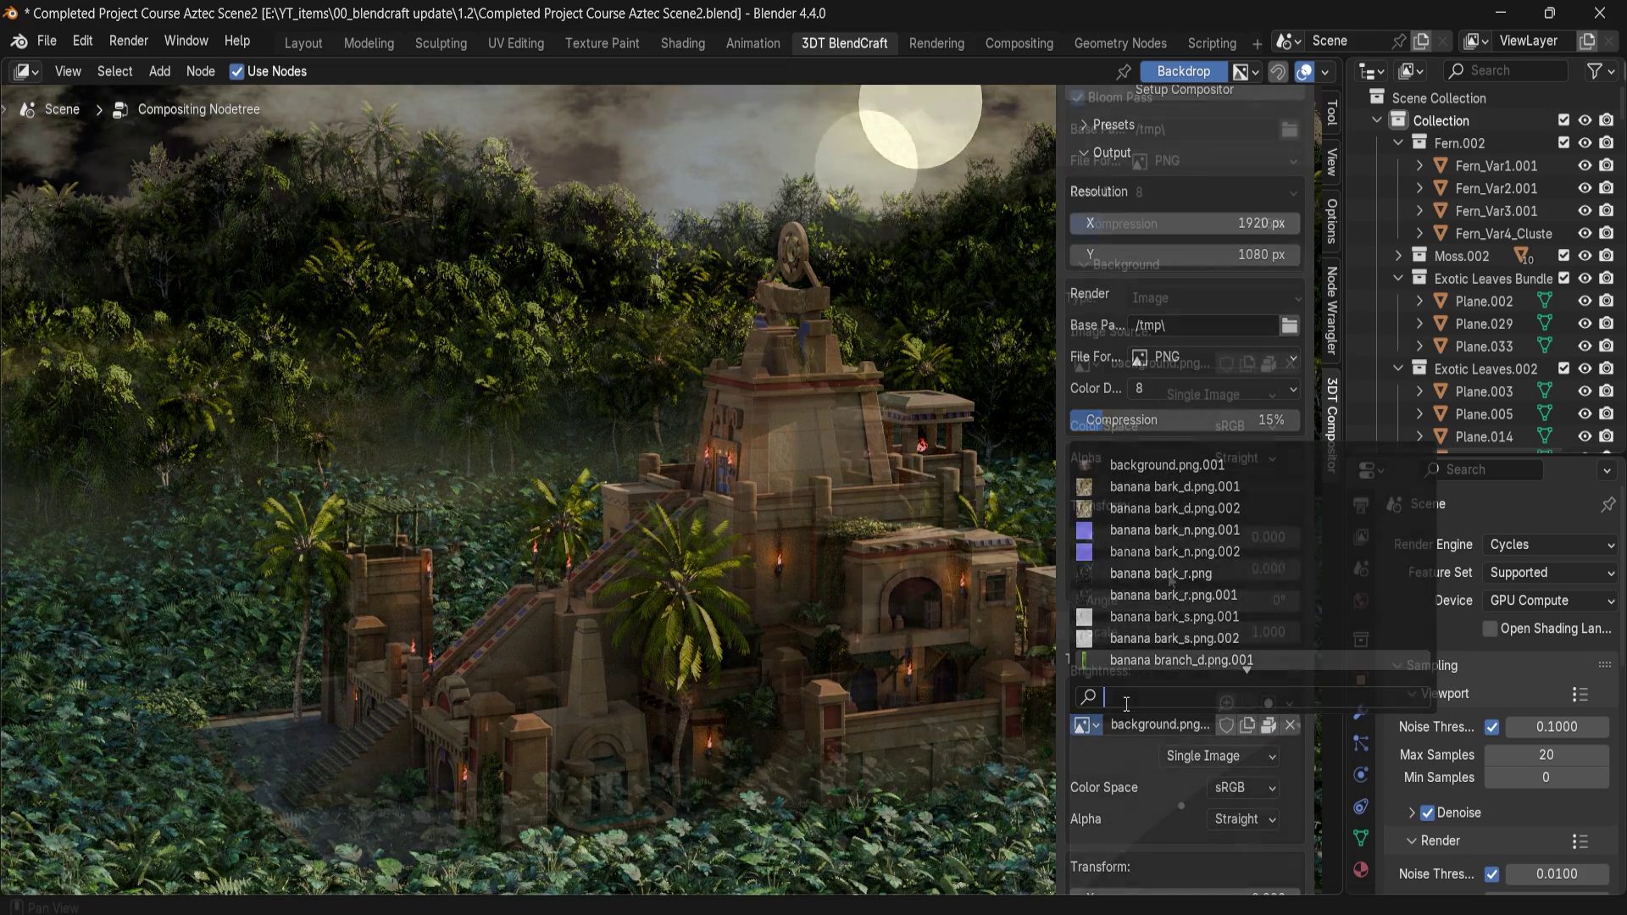
pyautogui.scroll(-5, 1212, 644)
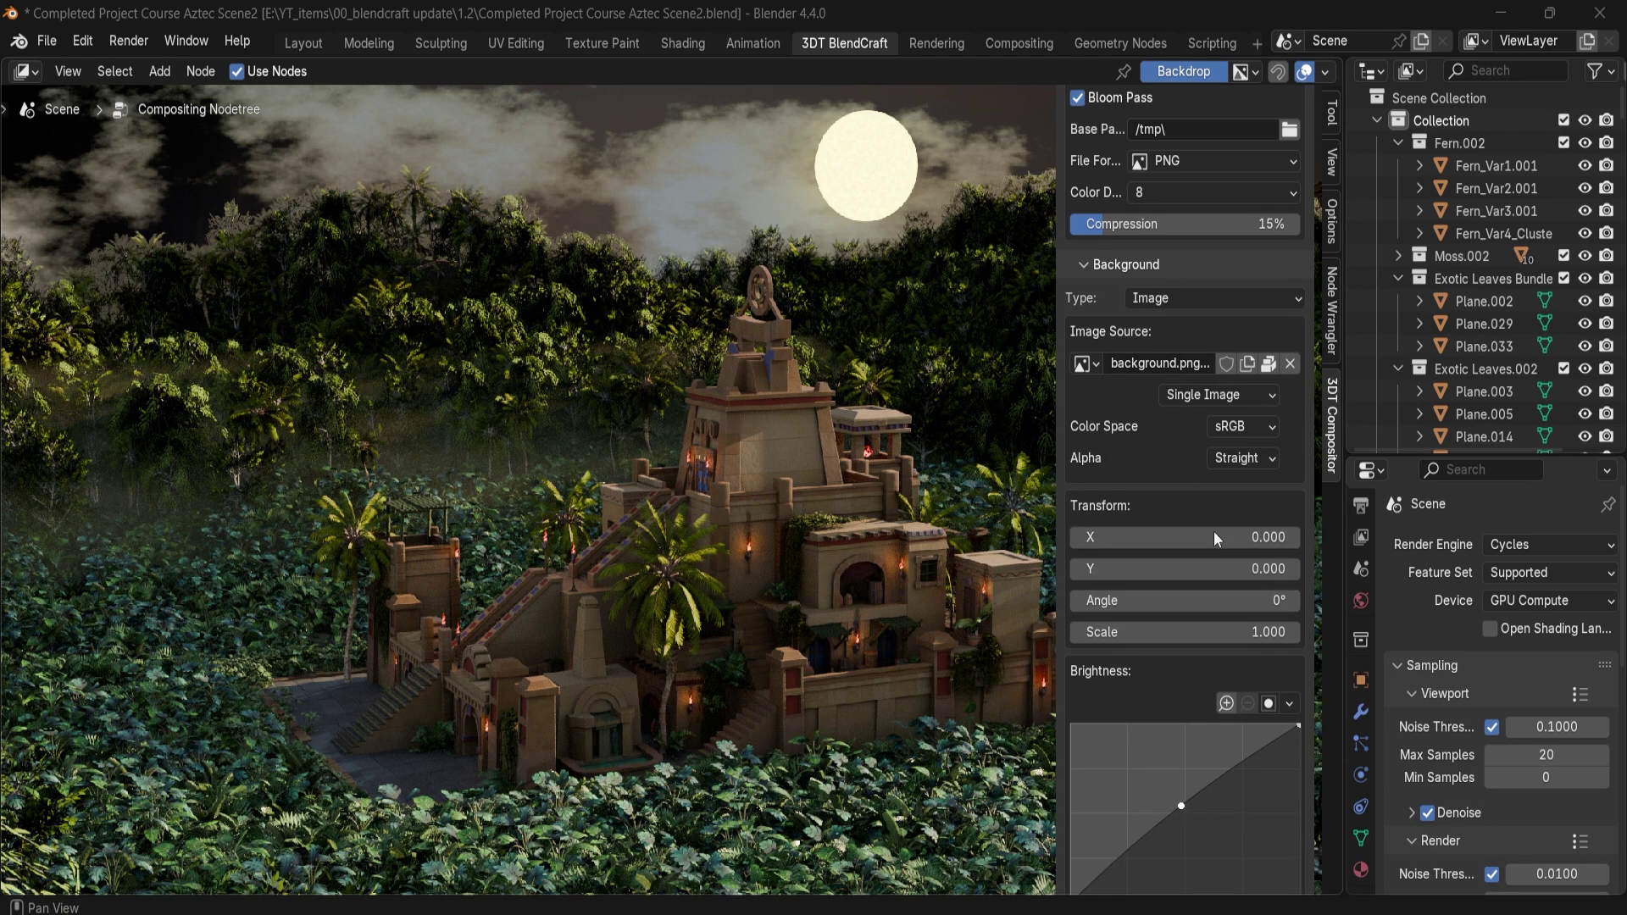
# Step: Nudge the background Brightness curve point and enable the Mist pass
pyautogui.scroll(-4, 1208, 645)
pyautogui.moveTo(1180, 672)
pyautogui.mouseDown()
pyautogui.moveTo(1154, 624)
pyautogui.moveTo(1169, 686)
pyautogui.moveTo(1194, 707)
pyautogui.moveTo(1182, 670)
pyautogui.mouseUp()
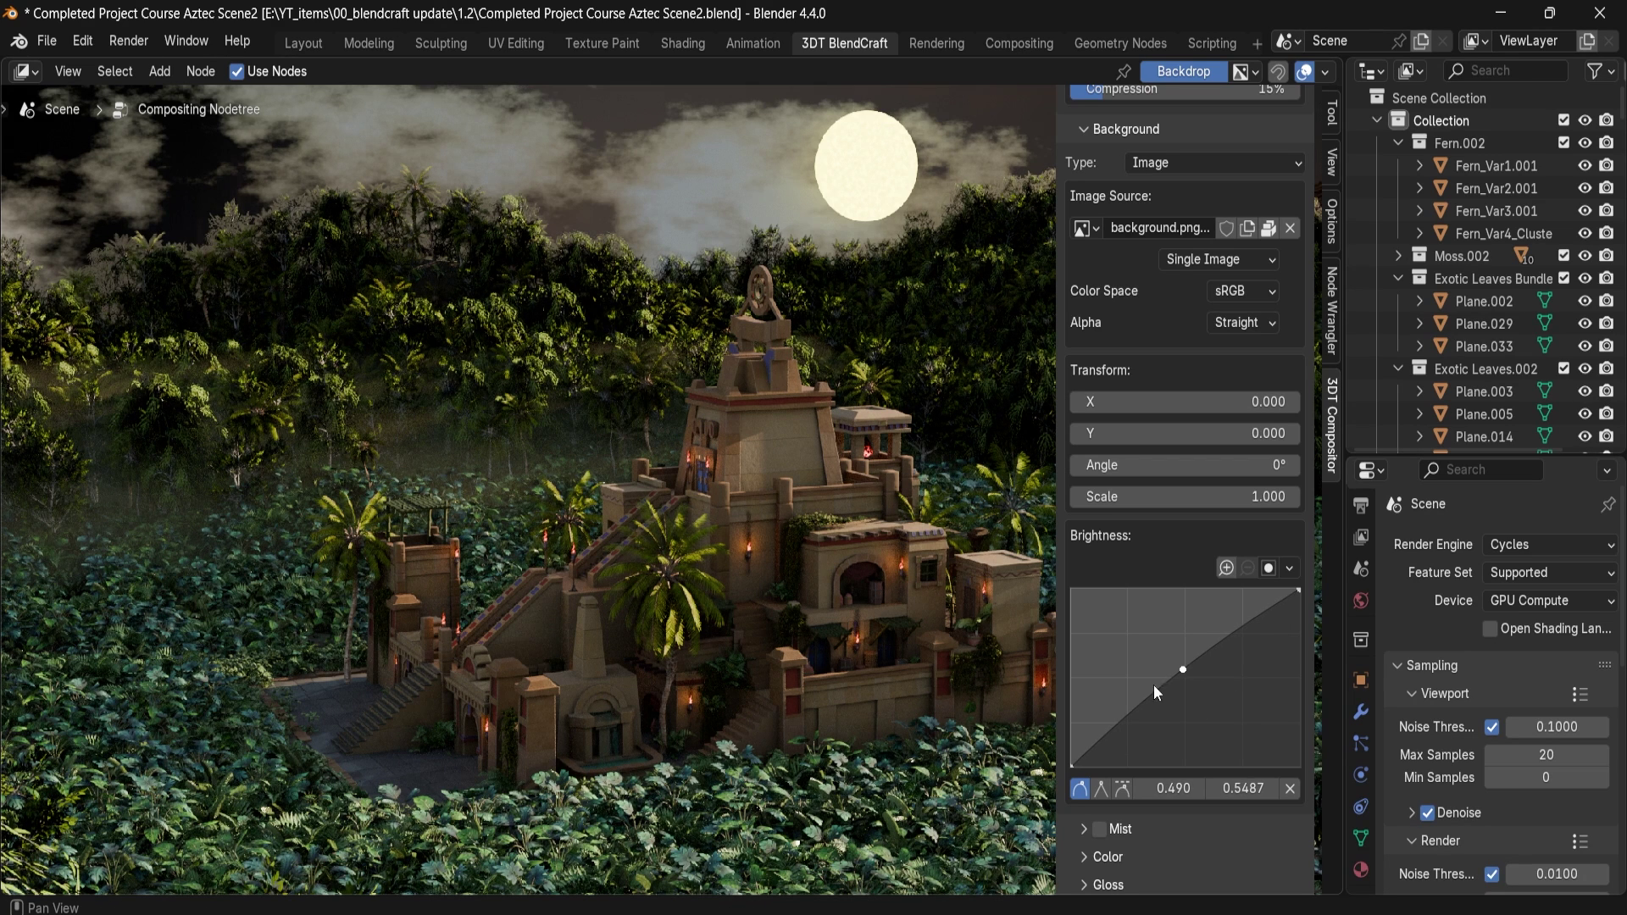
pyautogui.scroll(-5, 1137, 825)
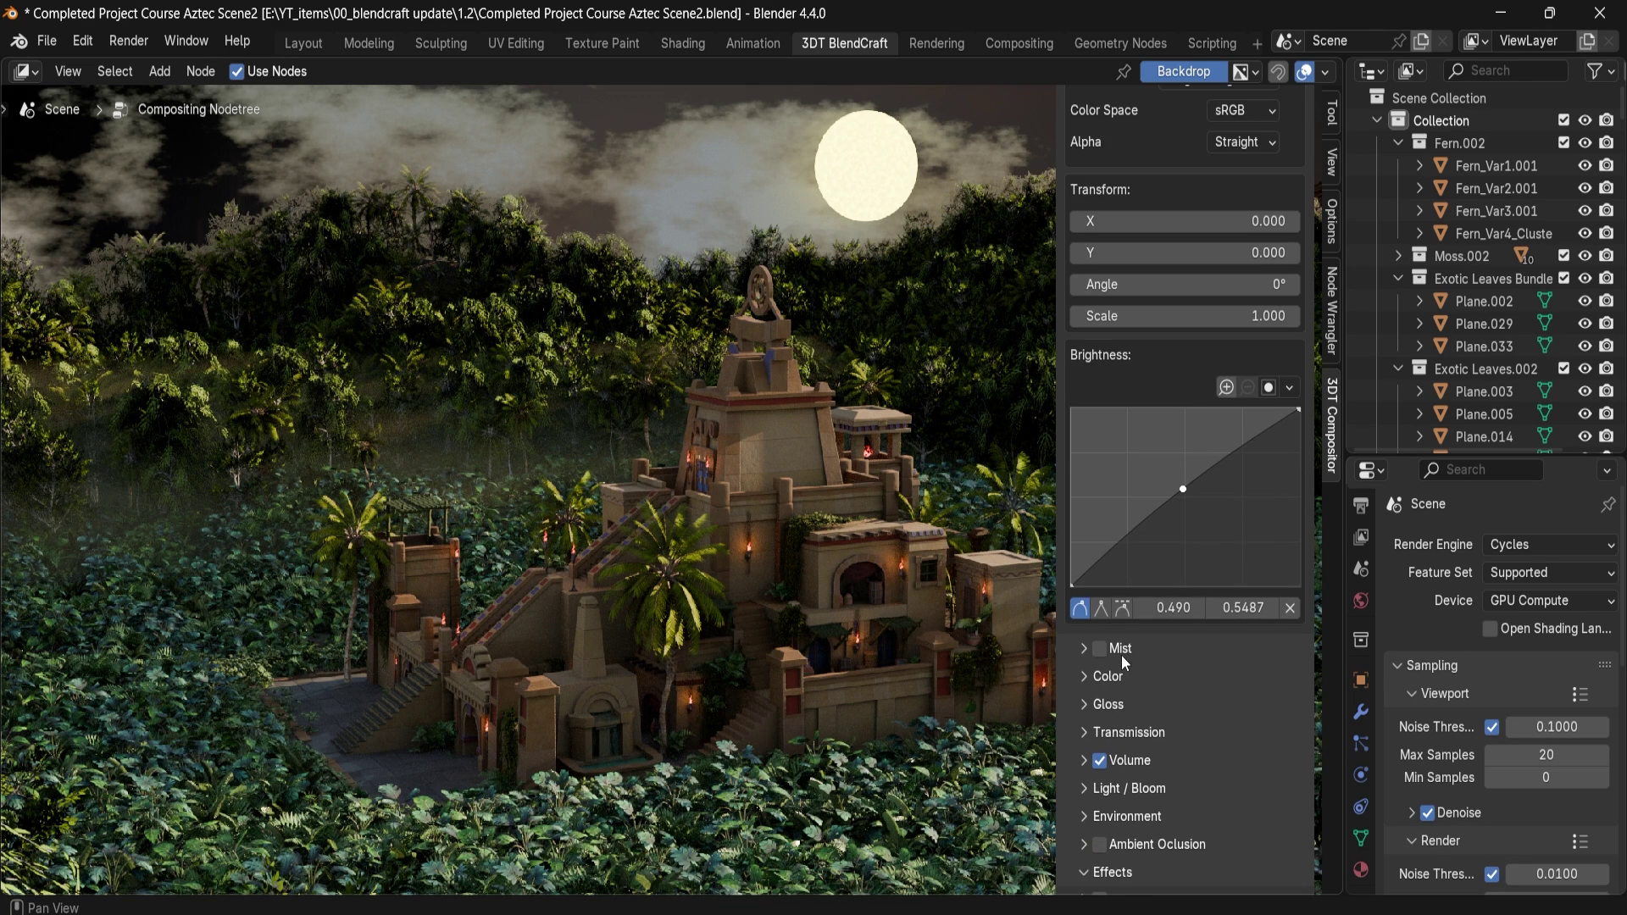
pyautogui.click(1123, 649)
pyautogui.click(1100, 648)
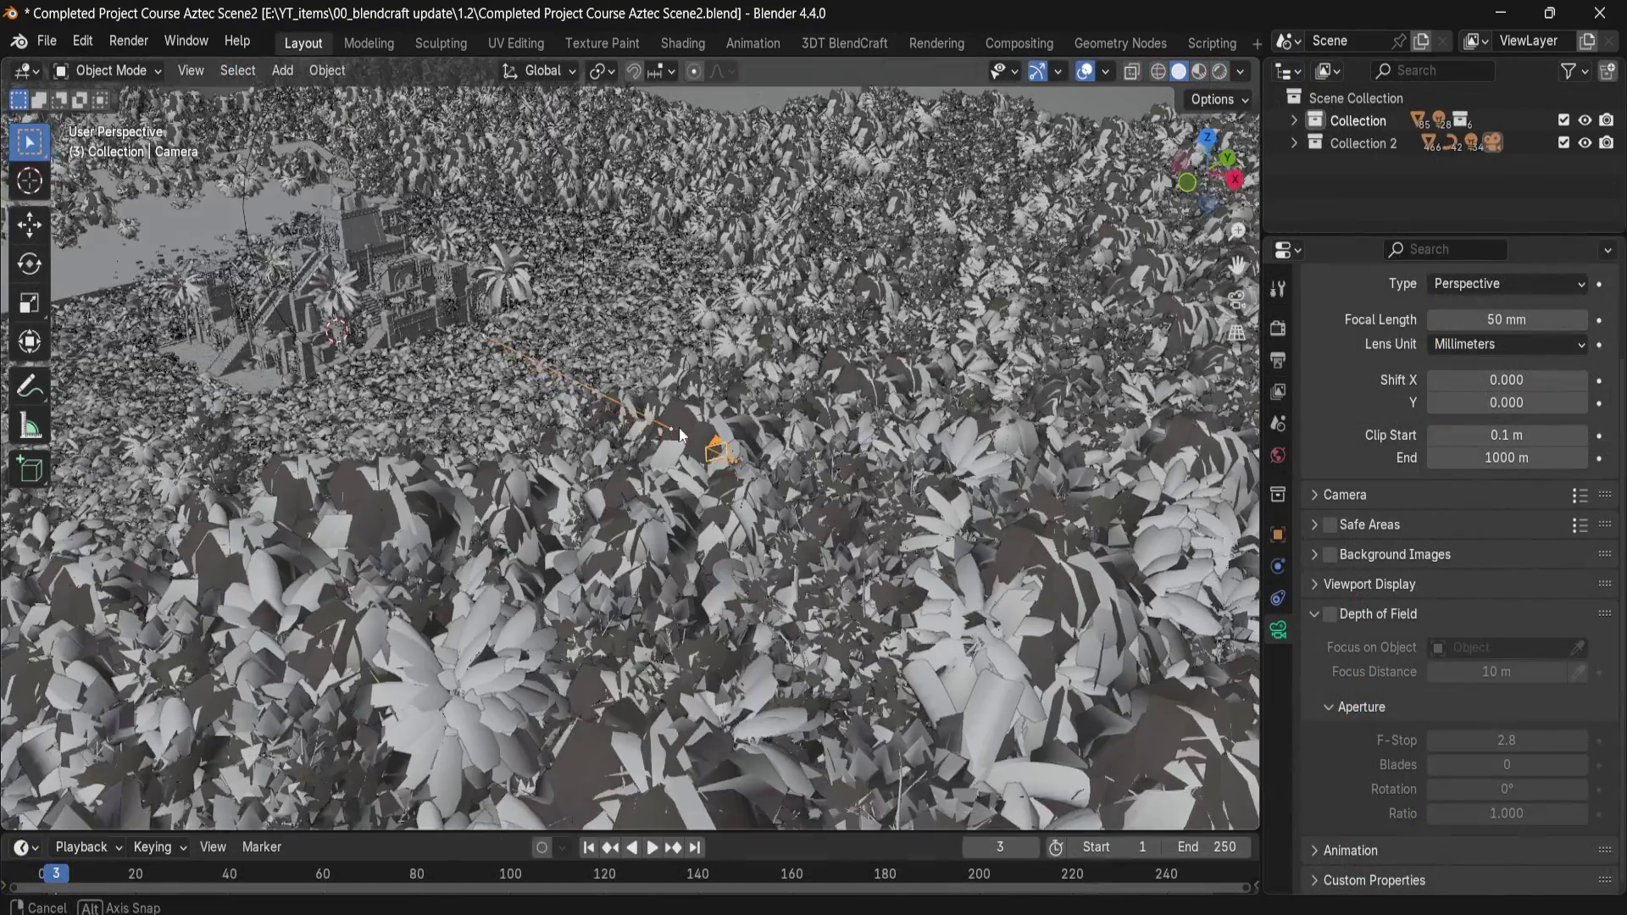
# Step: Orbit the Layout view to judge camera-to-temple distance, then return to the compositor's Mist settings
pyautogui.moveTo(680, 435); pyautogui.dragTo(735, 471, button='middle')
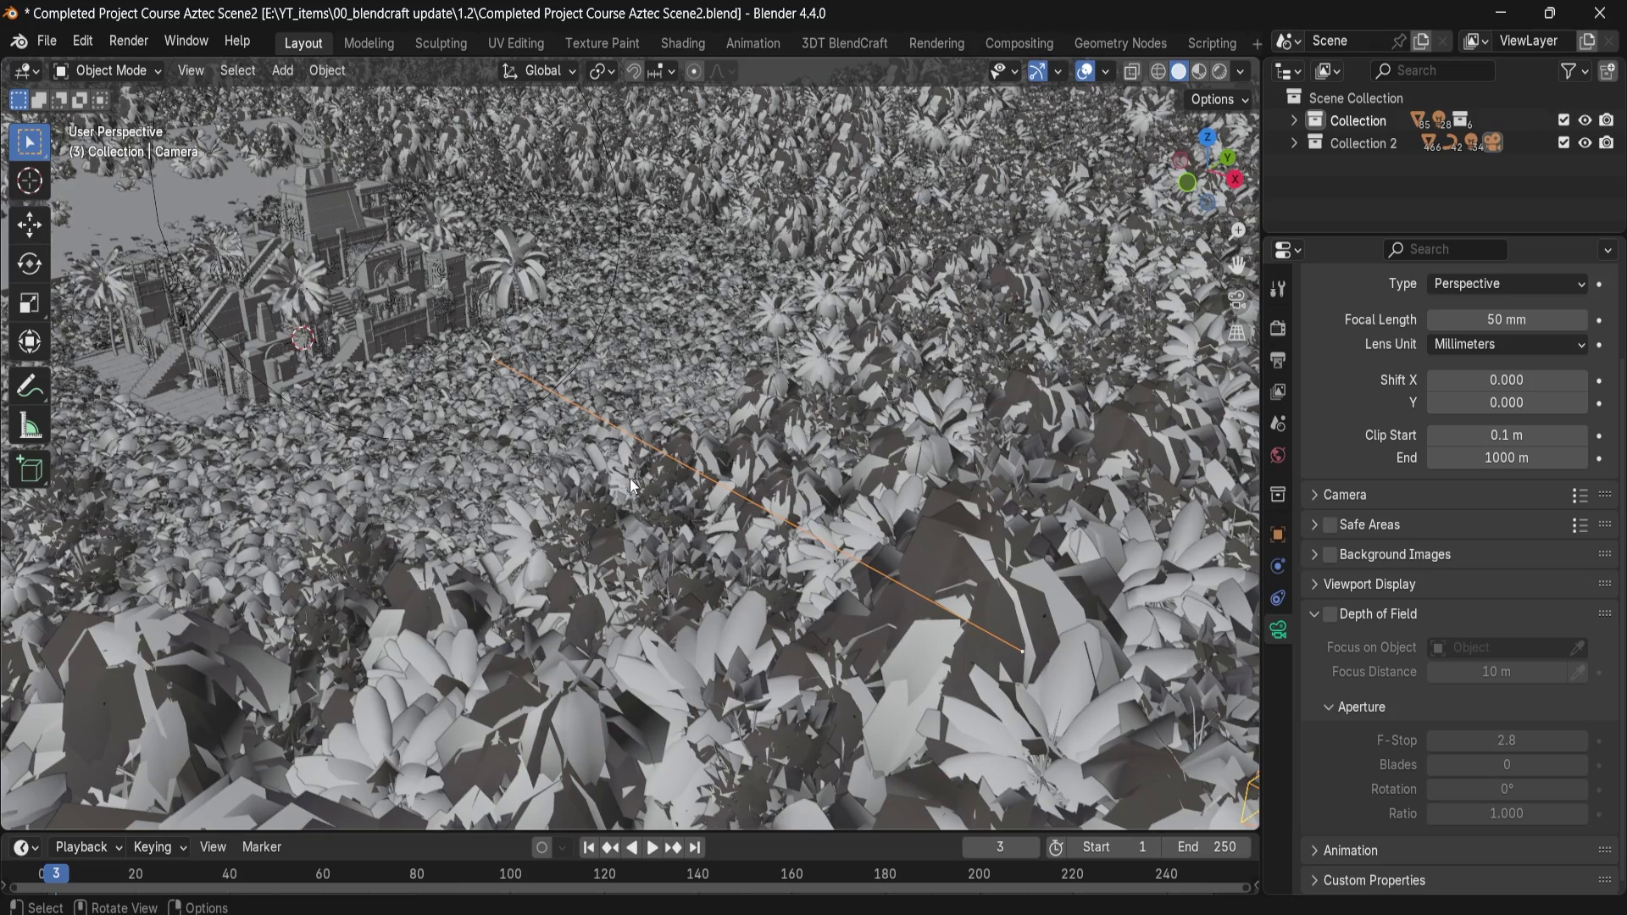
pyautogui.moveTo(770, 466); pyautogui.dragTo(902, 510, button='middle')
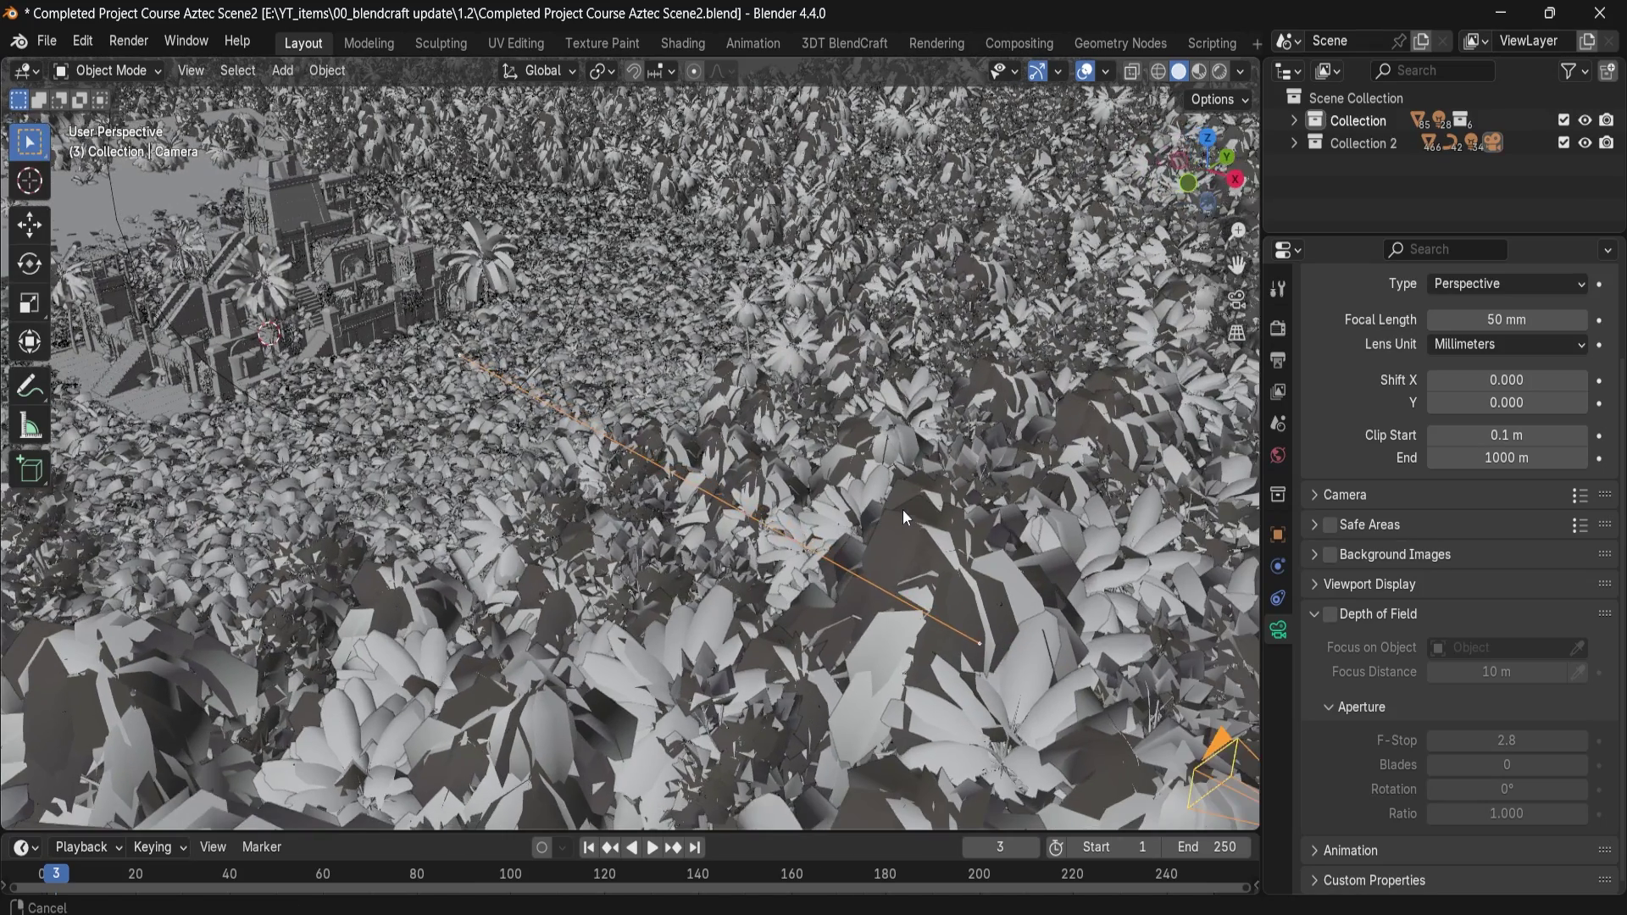
pyautogui.moveTo(553, 402); pyautogui.dragTo(571, 309, button='middle')
pyautogui.moveTo(607, 385); pyautogui.dragTo(785, 444, button='middle')
pyautogui.moveTo(418, 269)
pyautogui.mouseDown(button='middle')
pyautogui.moveTo(470, 283)
pyautogui.moveTo(447, 277)
pyautogui.mouseUp(button='middle')
pyautogui.moveTo(568, 389); pyautogui.dragTo(629, 422, button='middle')
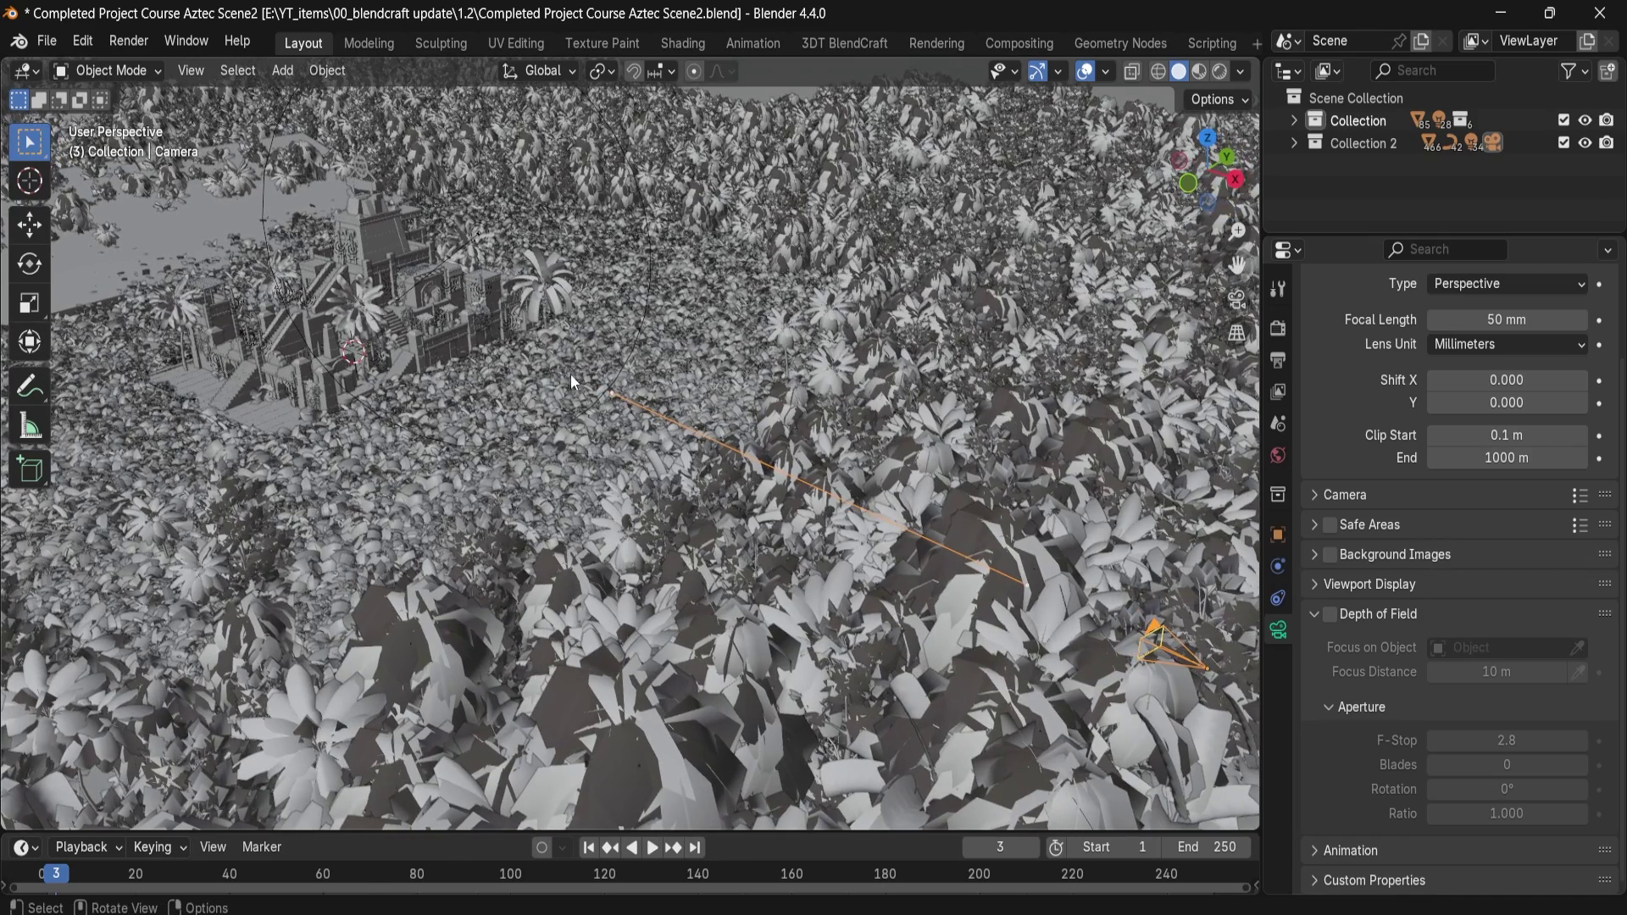
pyautogui.click(816, 46)
pyautogui.scroll(-3, 1108, 370)
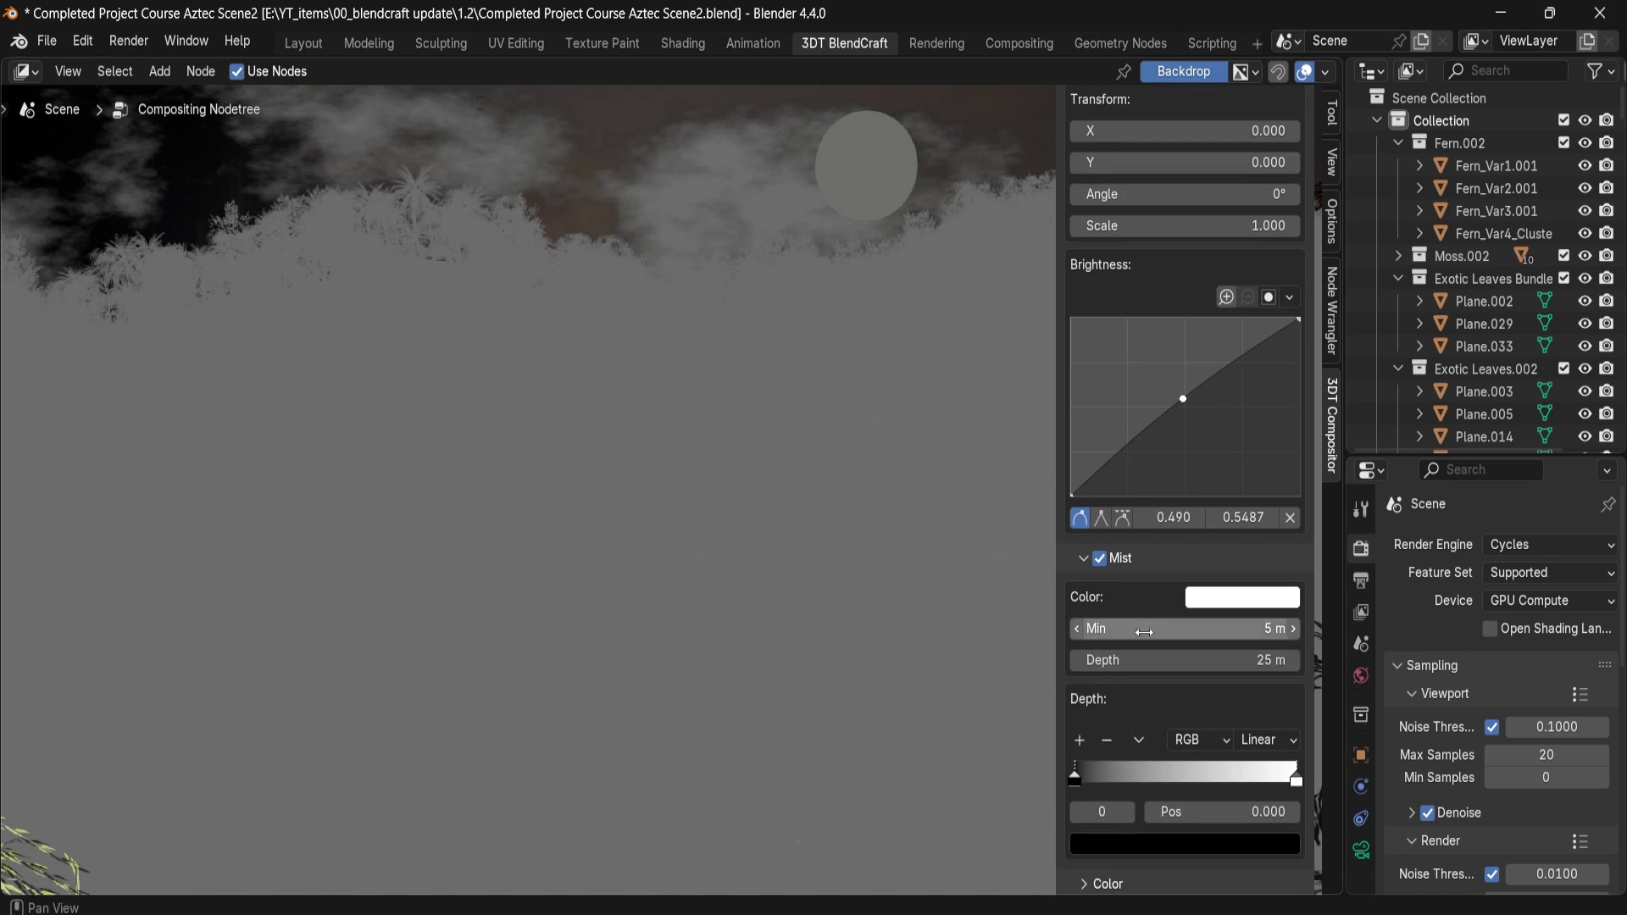
# Step: Set the Mist Depth to 200 m
pyautogui.click(1205, 661)
pyautogui.write('200')
pyautogui.press('Return')
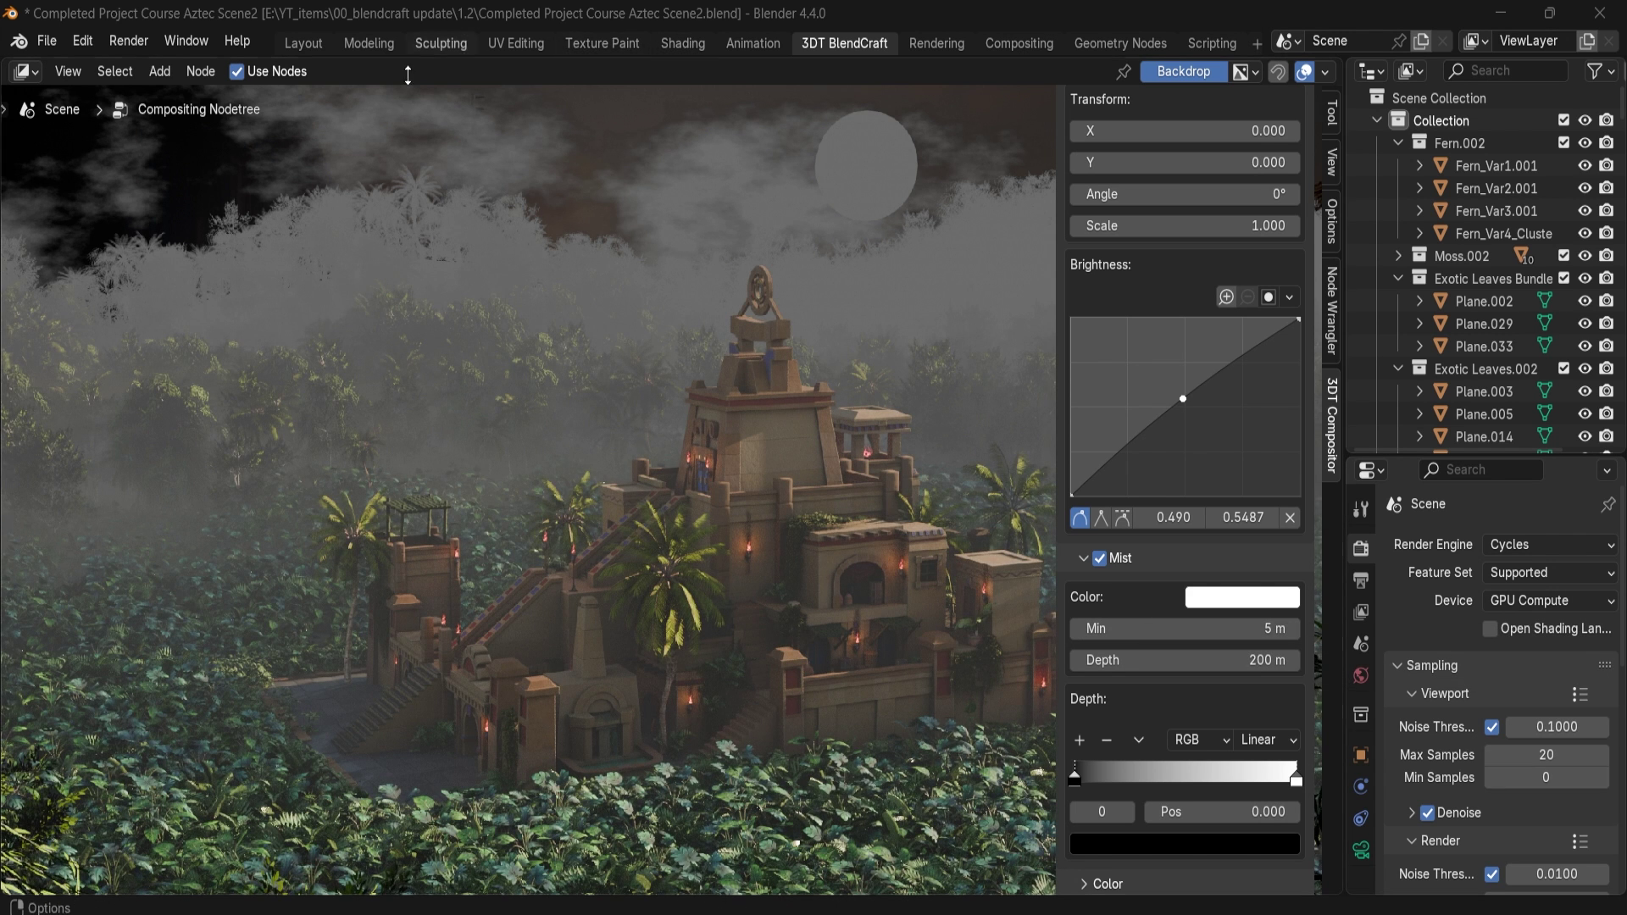
# Step: Check the camera-to-temple distance in the Layout view and return to the compositor
pyautogui.click(319, 42)
pyautogui.moveTo(578, 395); pyautogui.dragTo(703, 233, button='middle')
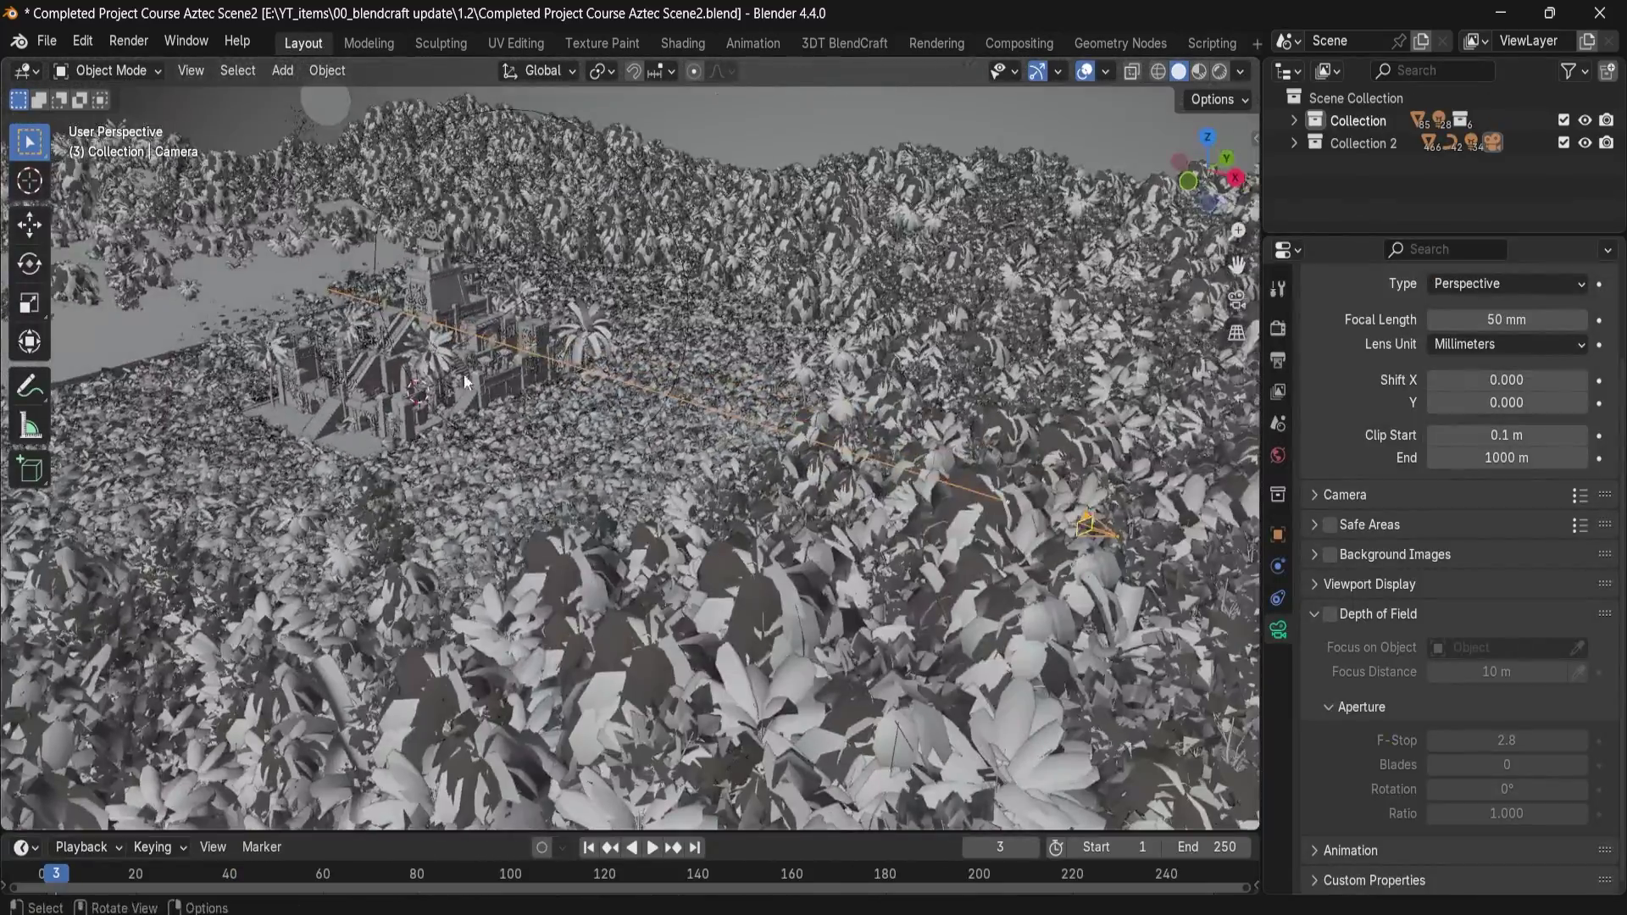
pyautogui.click(837, 41)
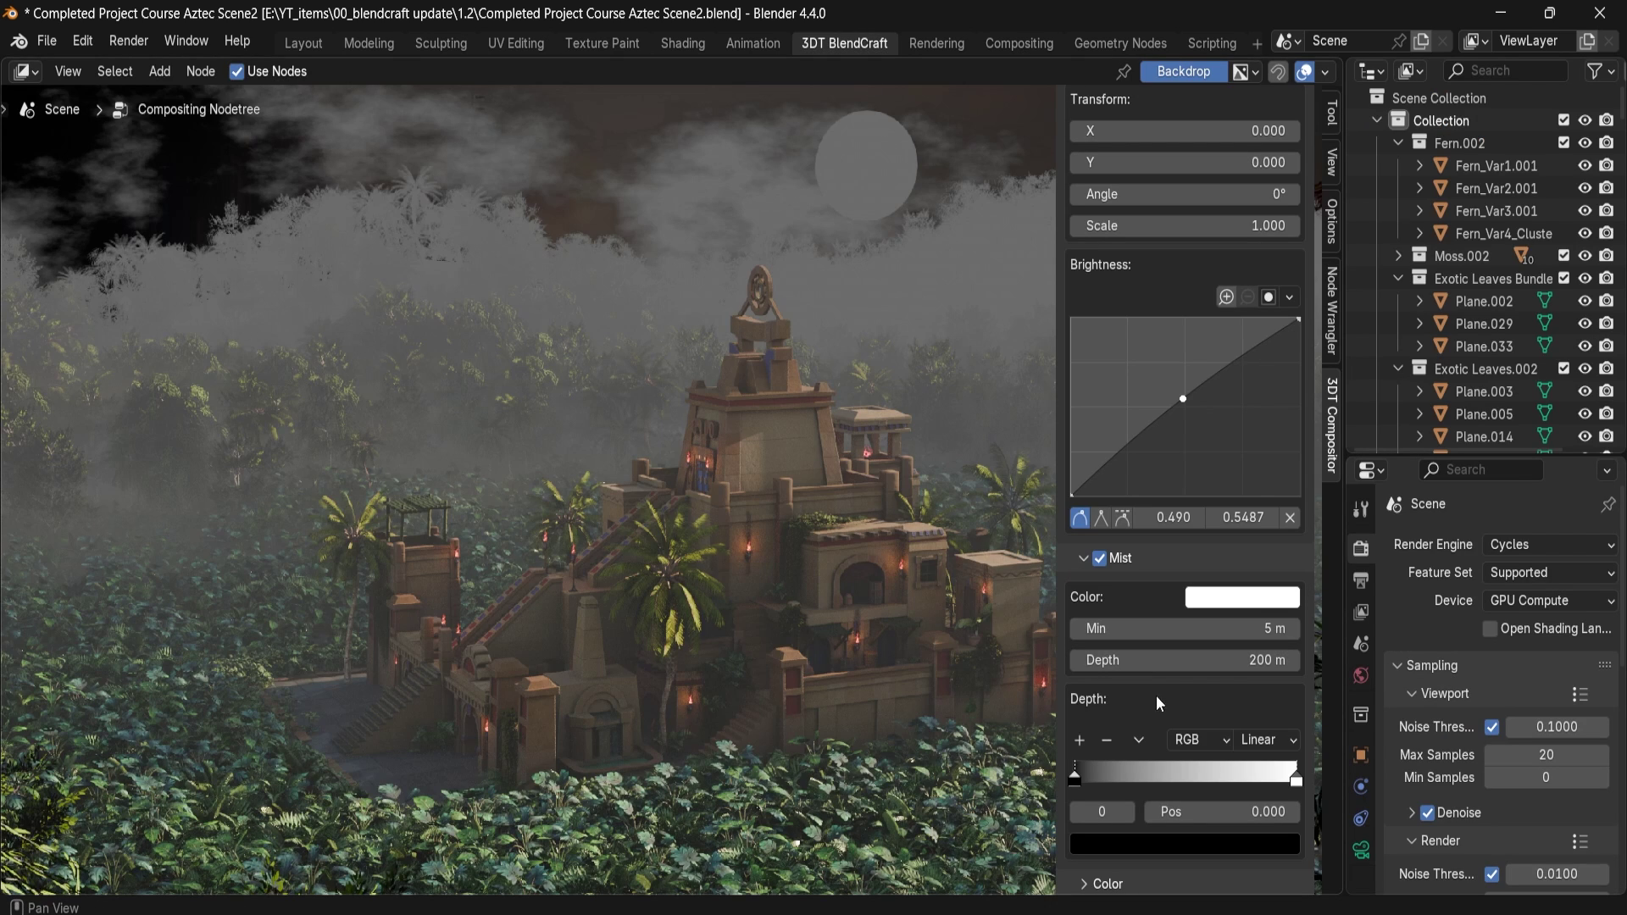
# Step: Move the mist Depth ramp's black stop to 0.429 and dim its white end to grey
pyautogui.scroll(-4, 1081, 707)
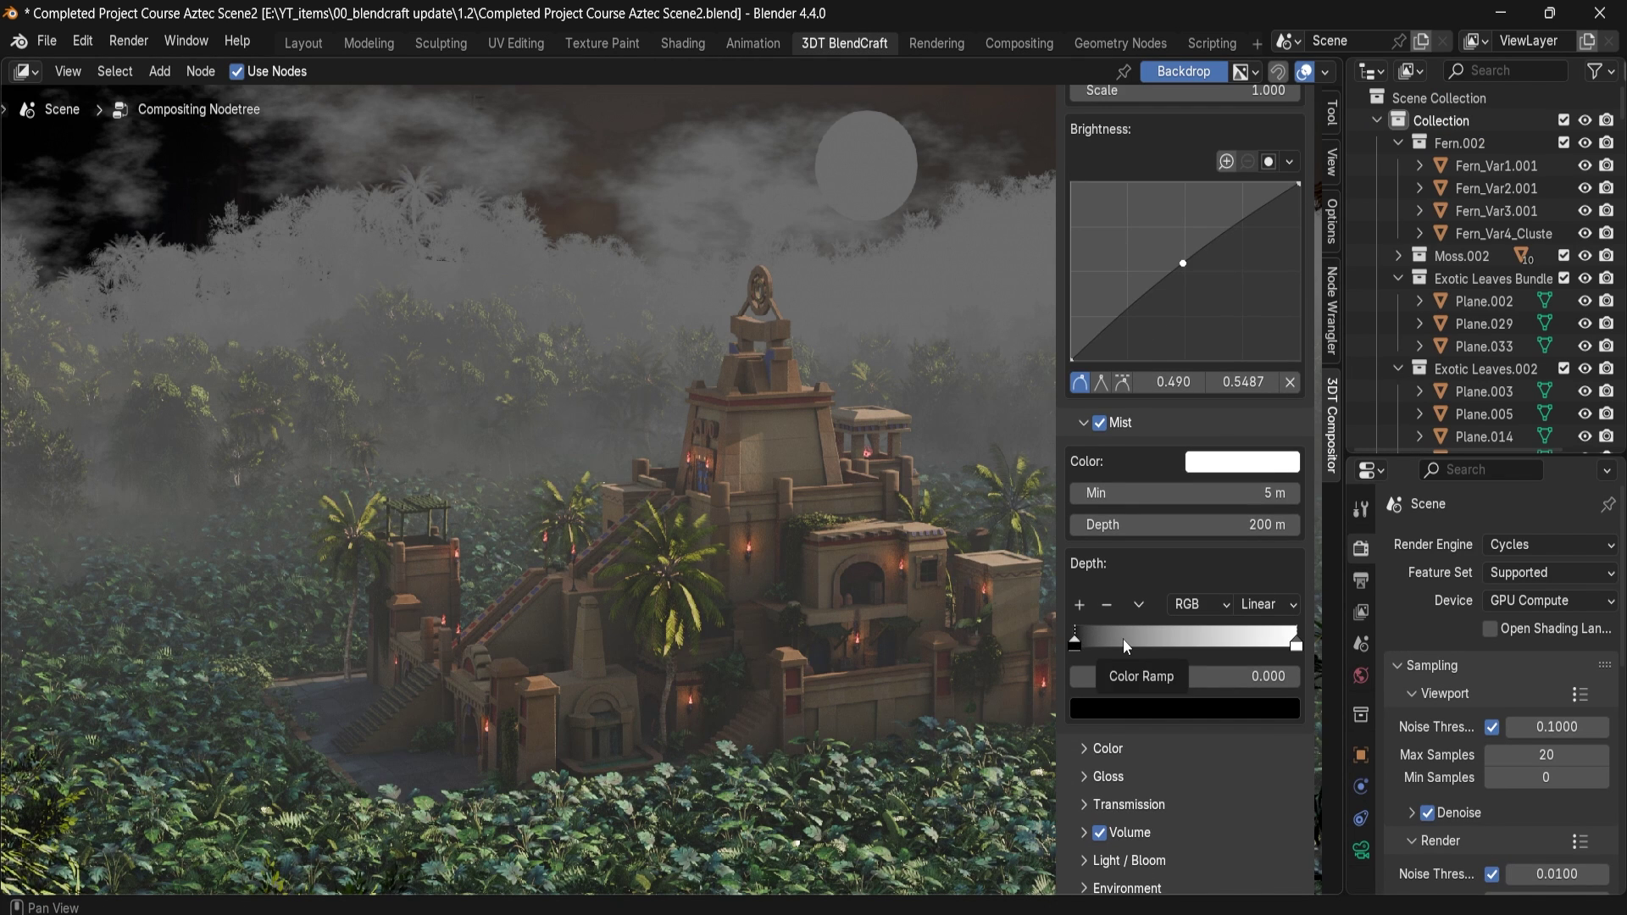
pyautogui.moveTo(1078, 646); pyautogui.dragTo(1176, 642)
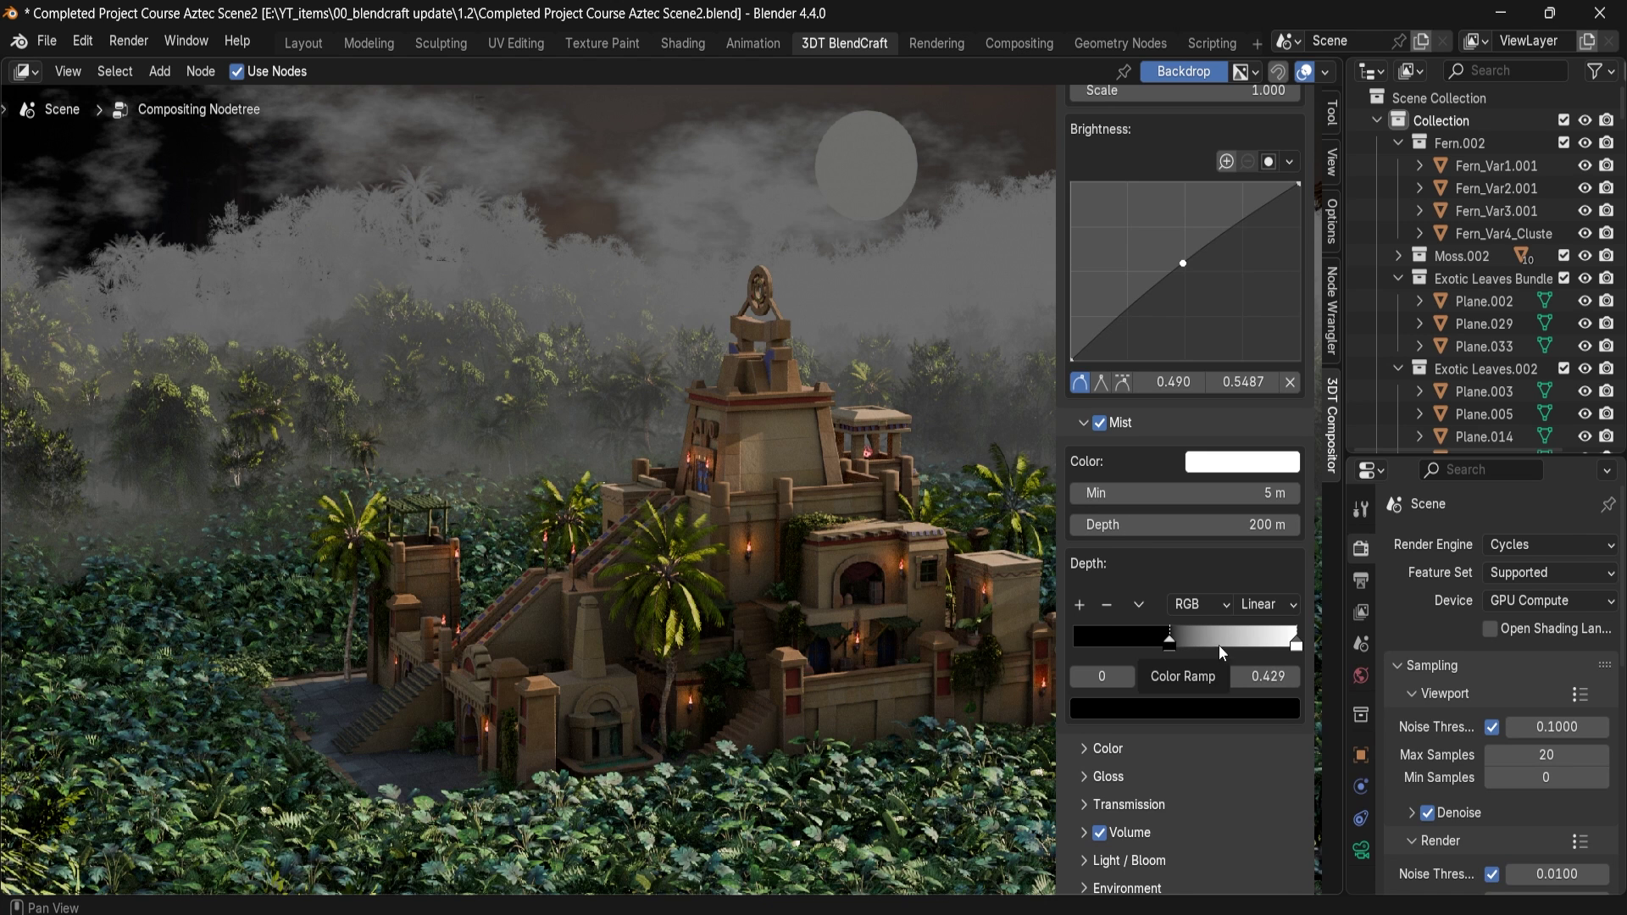
pyautogui.click(1289, 648)
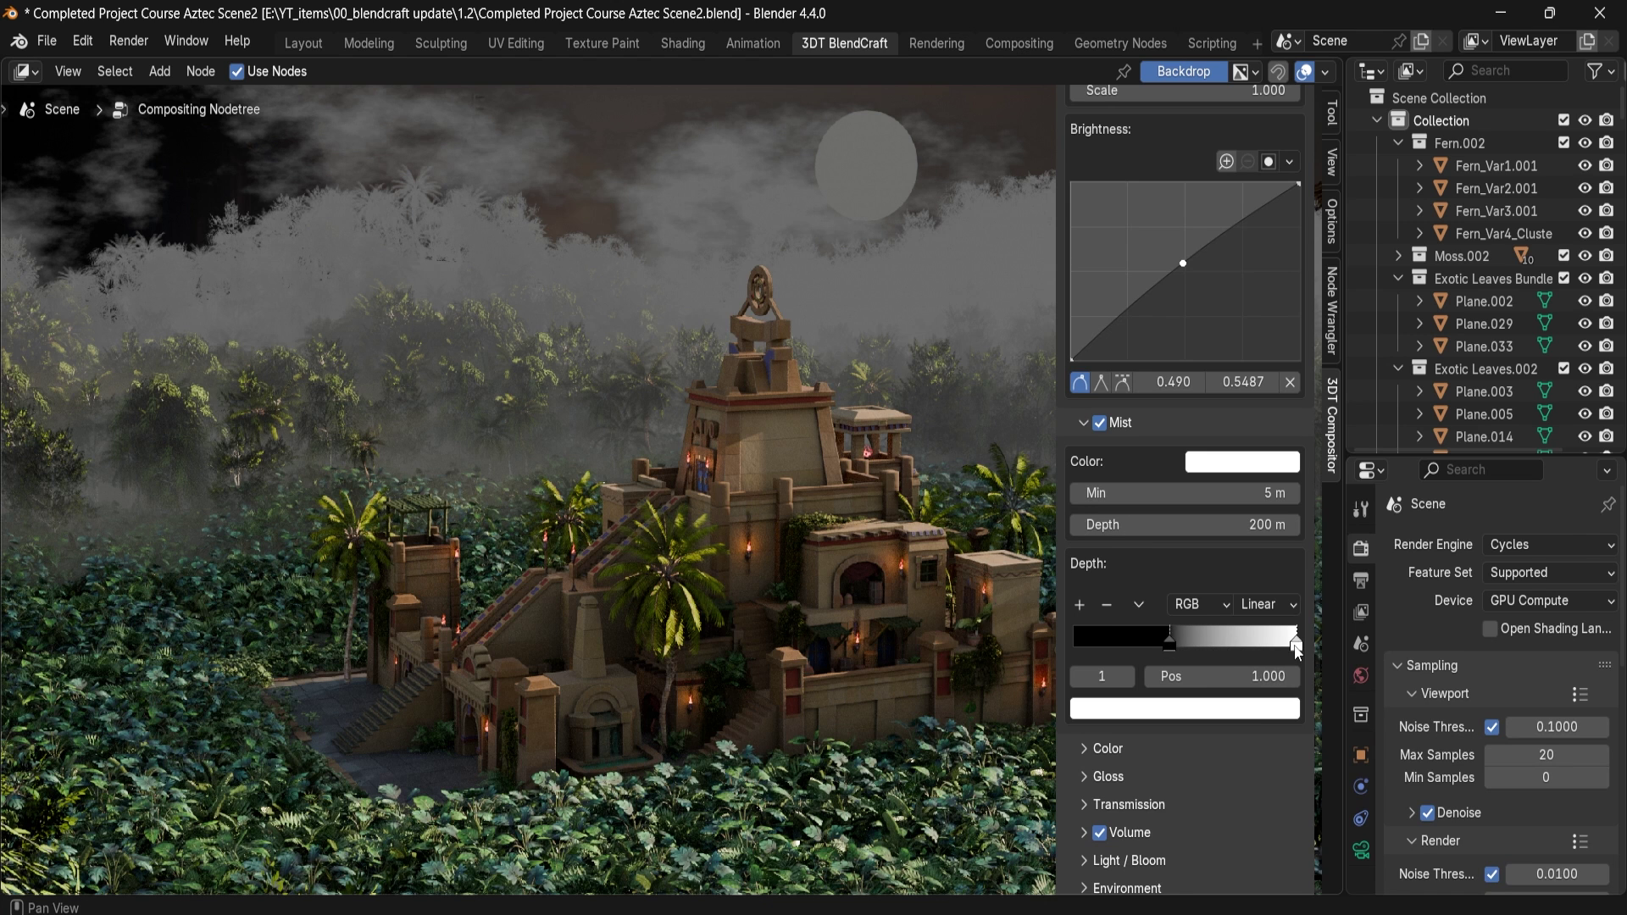
pyautogui.click(1254, 716)
pyautogui.moveTo(1264, 426); pyautogui.dragTo(1263, 439)
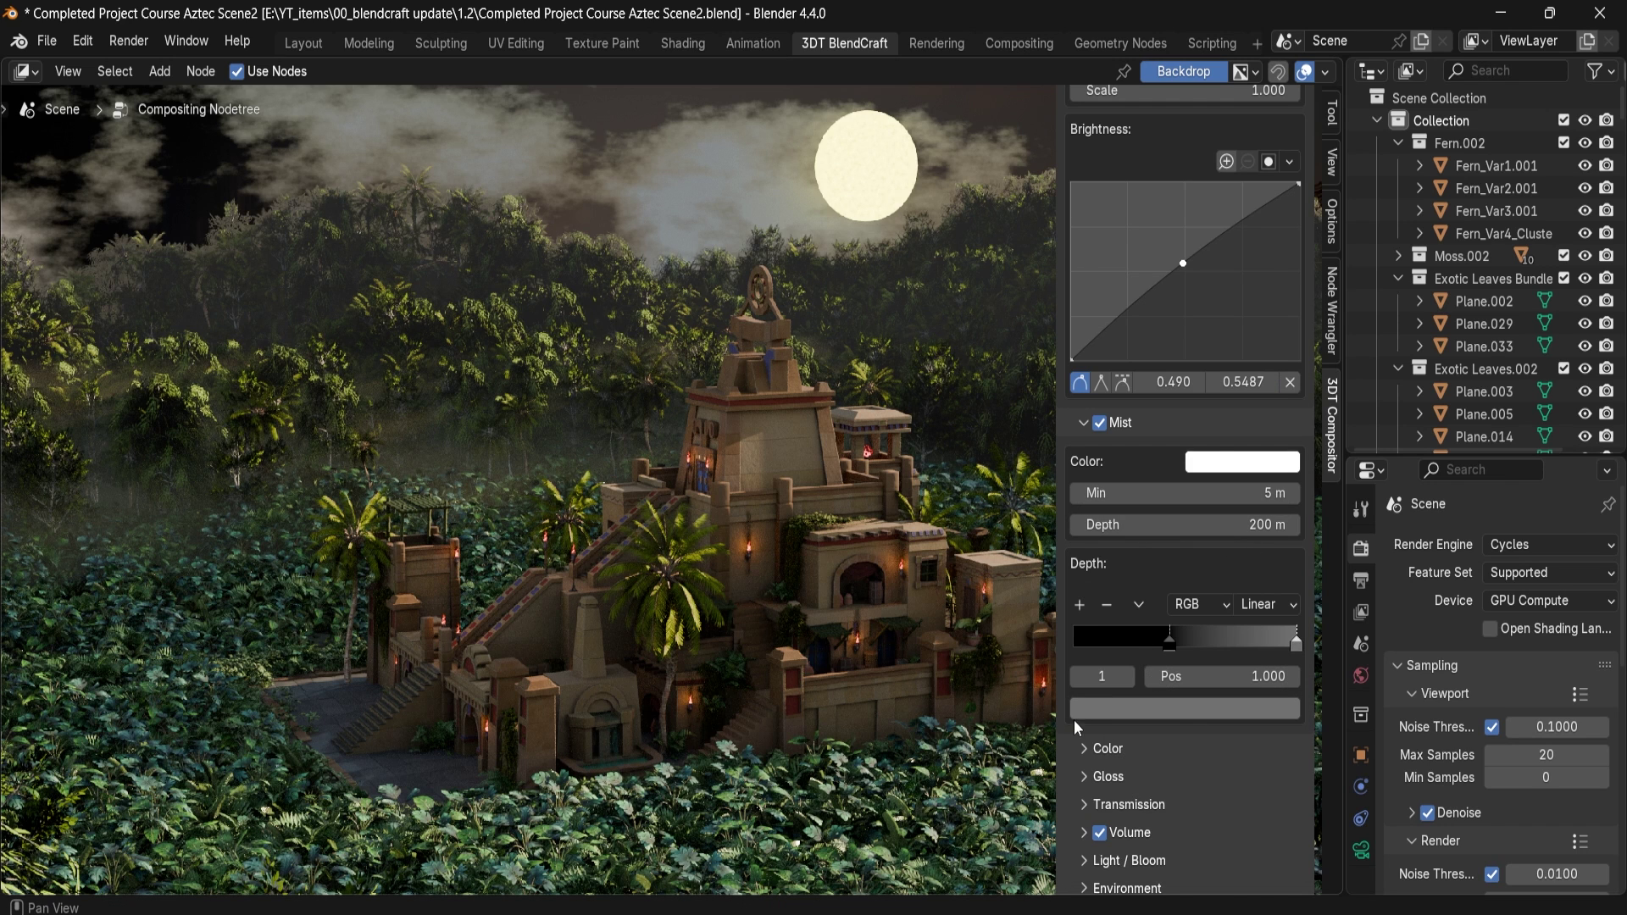
# Step: Tint the Mist Color pale green (#D9FFB1)
pyautogui.click(1255, 468)
pyautogui.moveTo(1263, 185); pyautogui.dragTo(1241, 186)
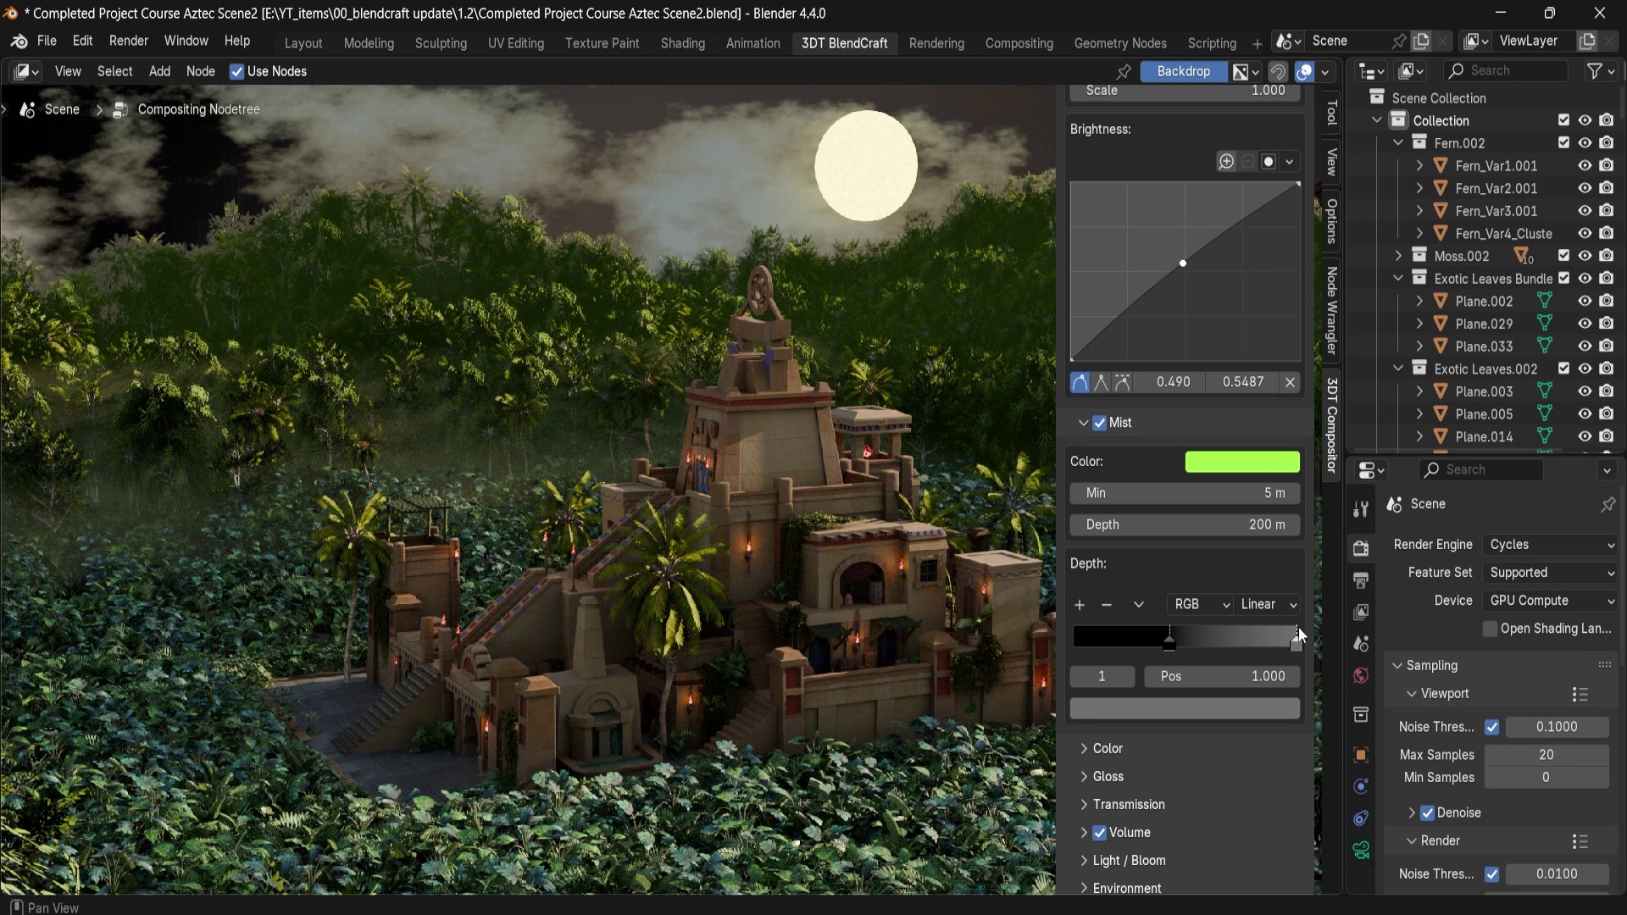
pyautogui.click(1242, 461)
pyautogui.click(1253, 182)
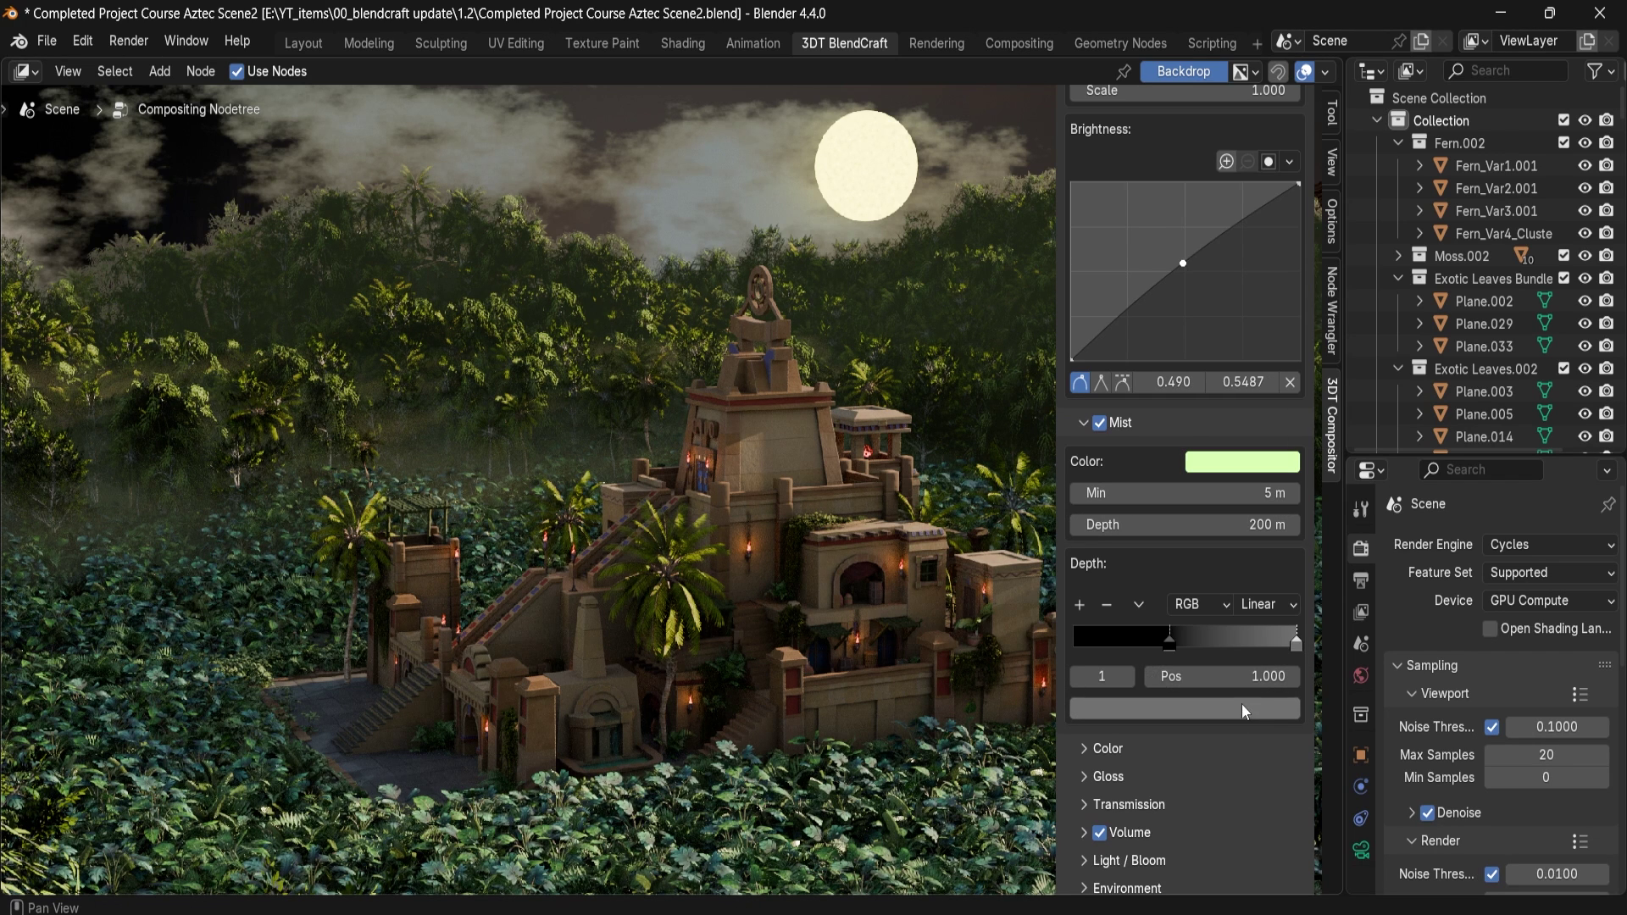
pyautogui.click(1121, 749)
# Step: Bend the colour Depth curve and set HSV to hue 0.496, saturation 1.081, value 1.161
pyautogui.scroll(-8, 1115, 718)
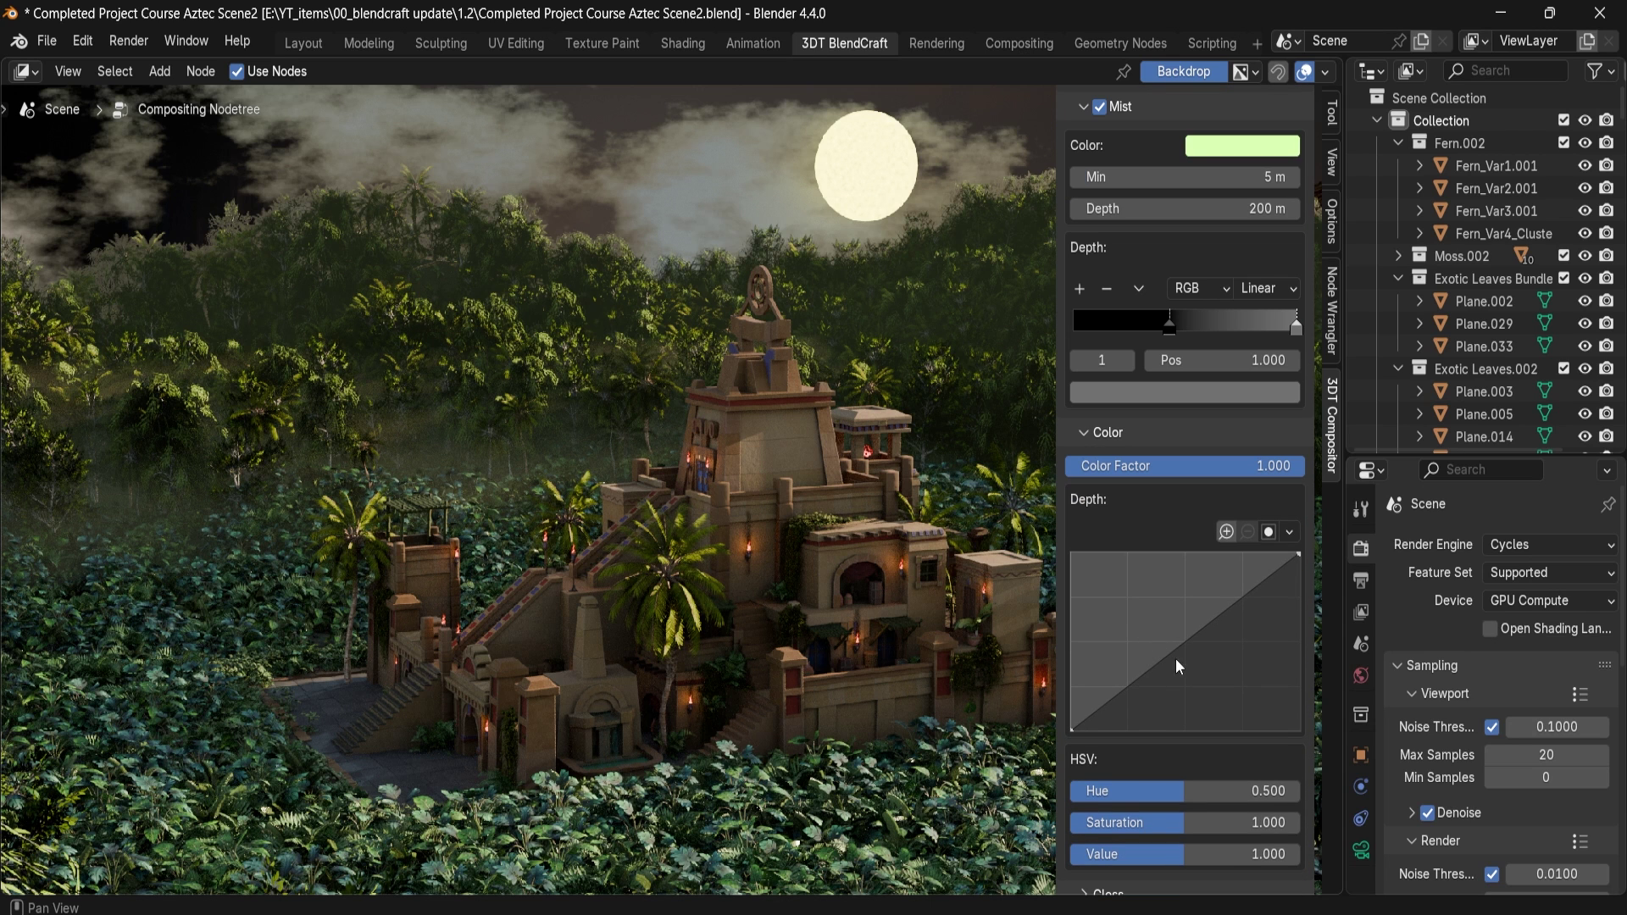
pyautogui.moveTo(1168, 647); pyautogui.dragTo(1298, 553)
pyautogui.scroll(-1, 1157, 749)
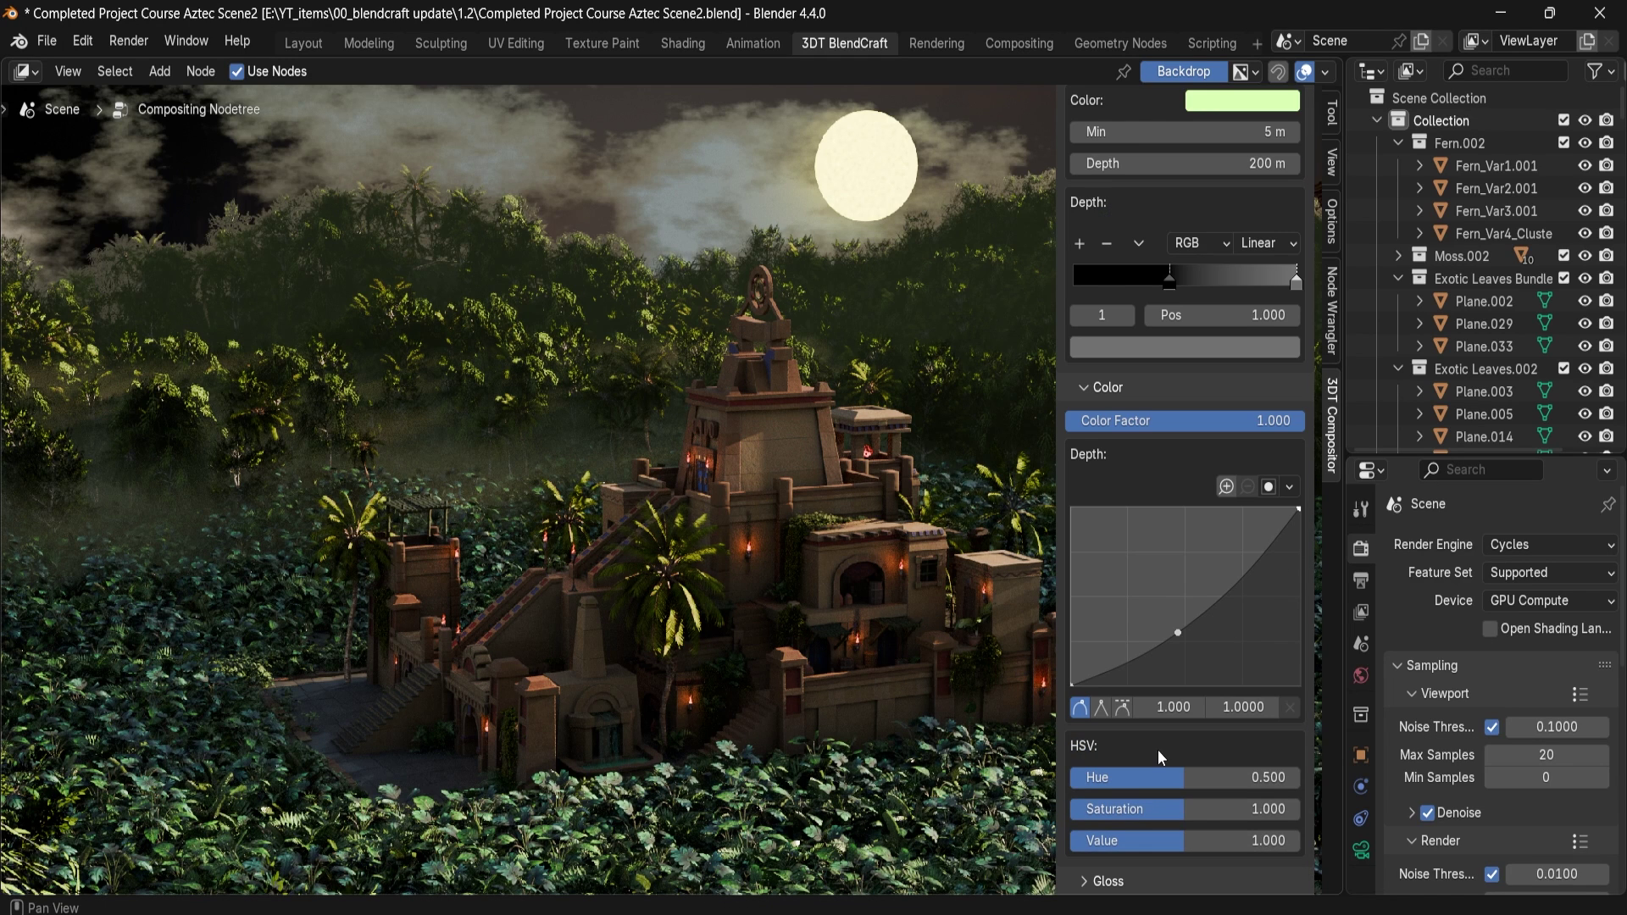
pyautogui.scroll(-1, 1158, 749)
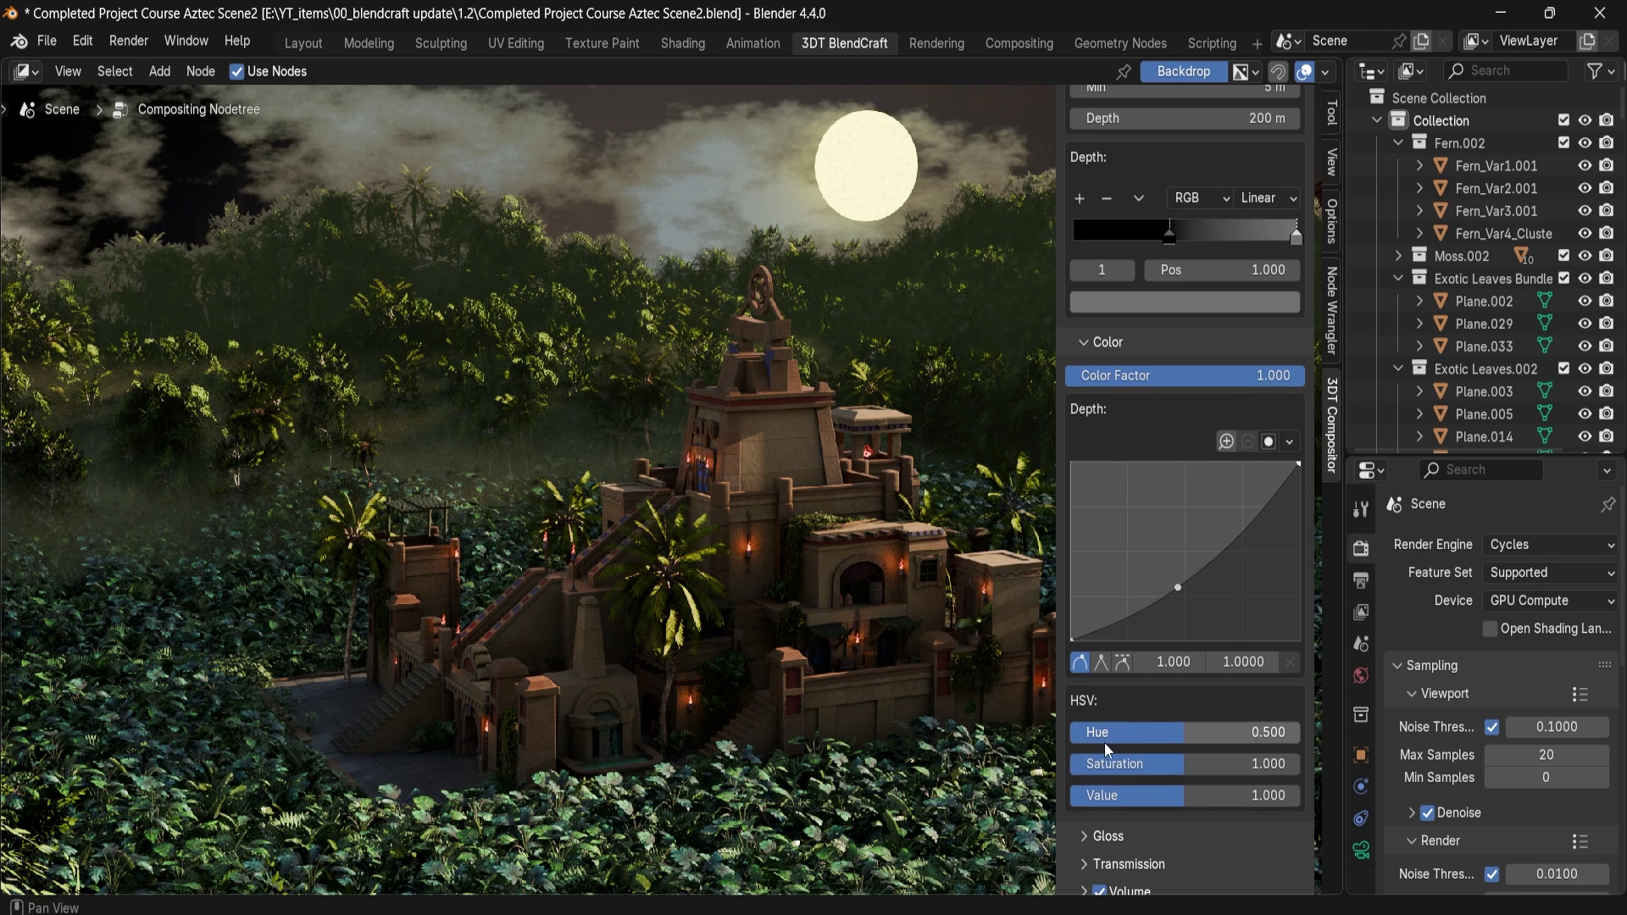
pyautogui.moveTo(1182, 740); pyautogui.dragTo(1190, 812)
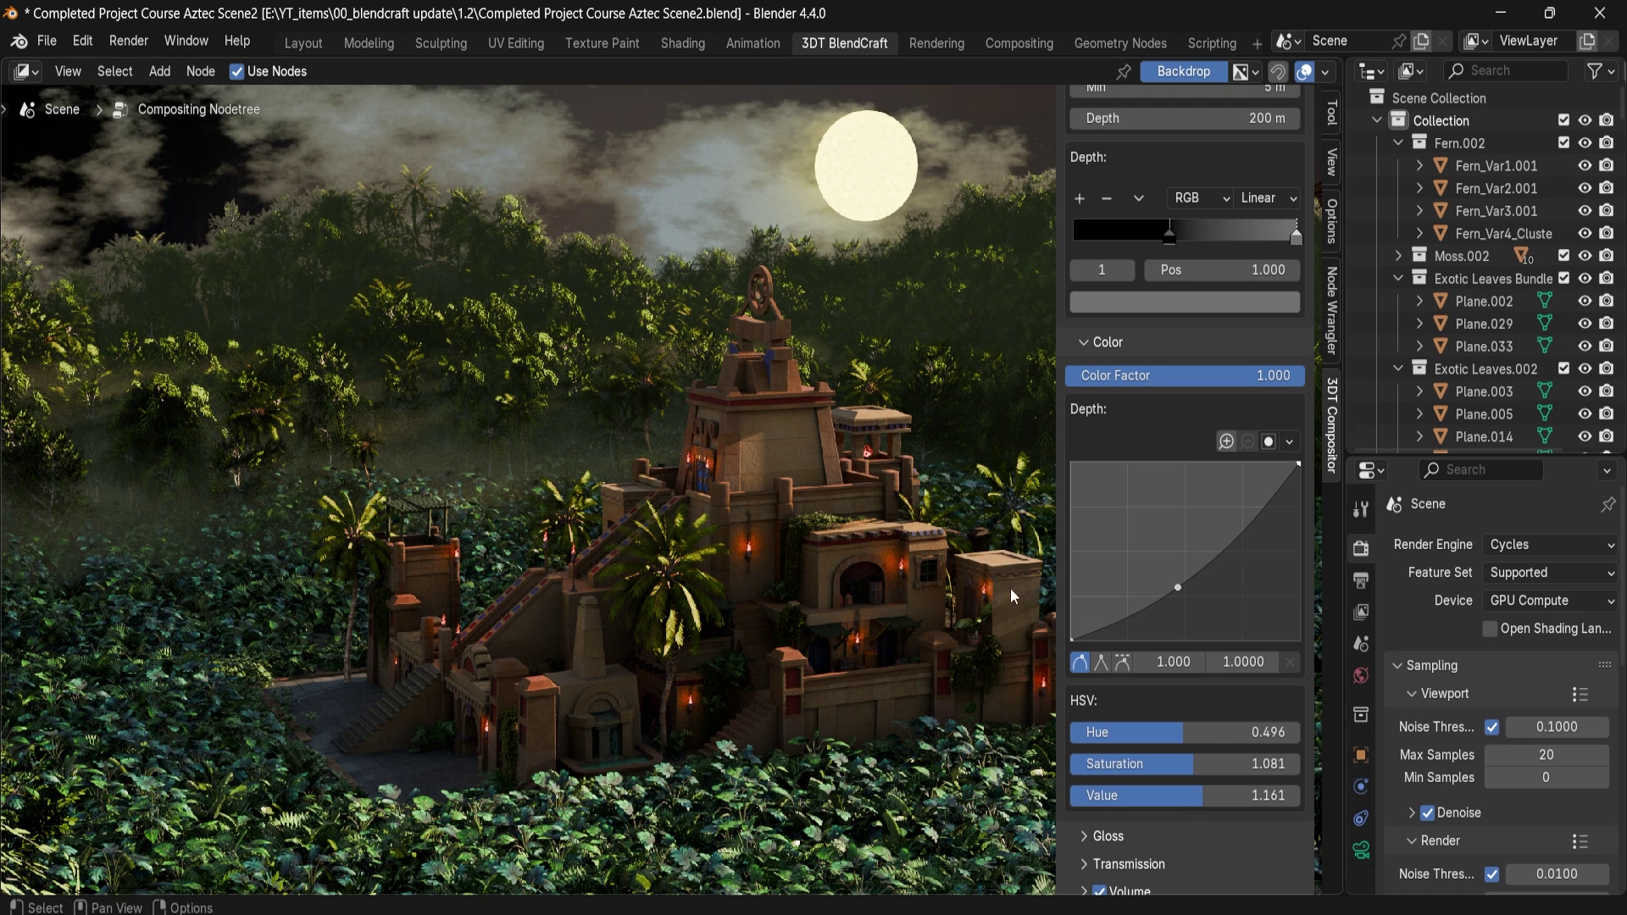
pyautogui.scroll(-3, 1110, 784)
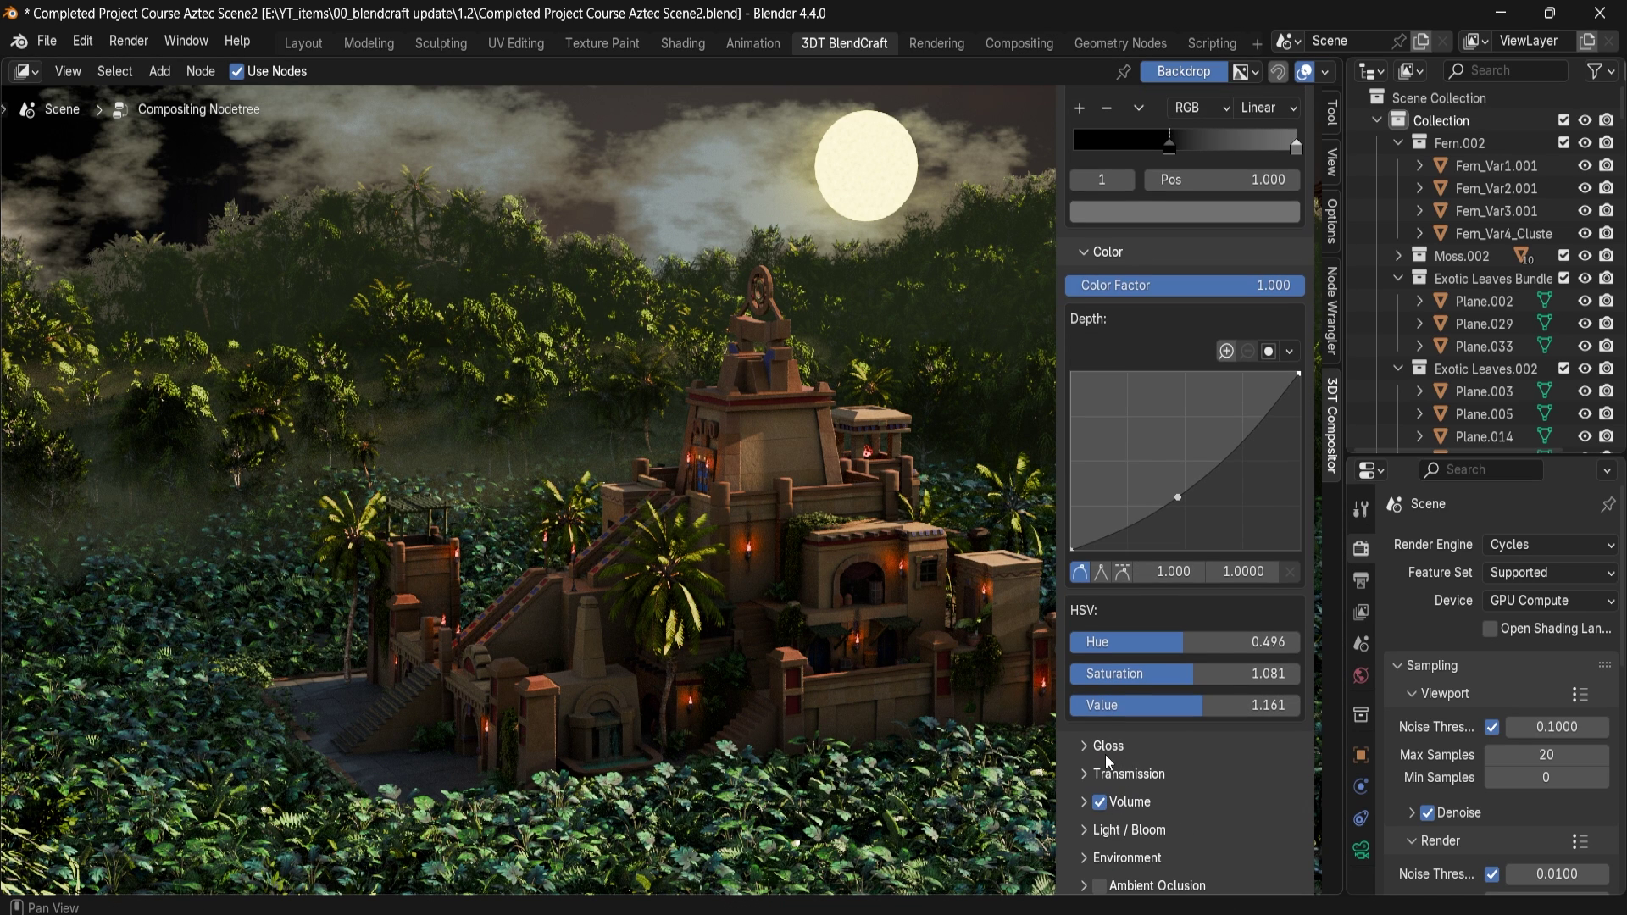
# Step: Expand the Gloss settings, frame the temple in the backdrop, and lower the Level curve point
pyautogui.click(1106, 746)
pyautogui.scroll(-9, 1104, 744)
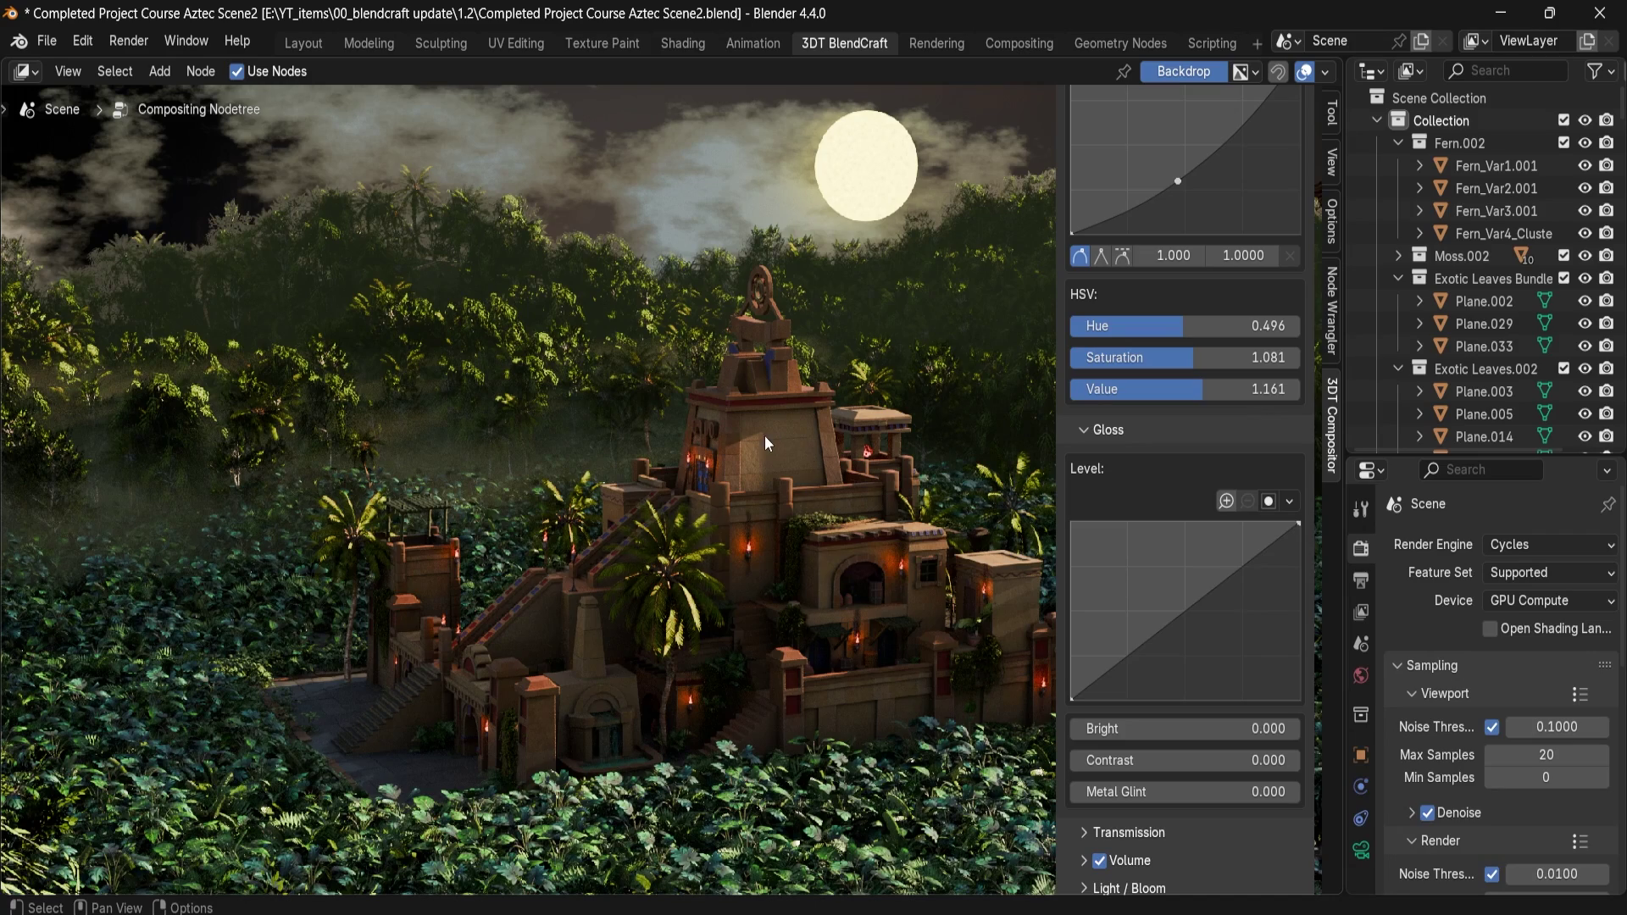
pyautogui.press('v')
pyautogui.hotkey('alt', 'v')
pyautogui.hotkey('alt', 'v')
pyautogui.hotkey('alt', 'v')
pyautogui.keyDown('alt'); pyautogui.moveTo(791, 603); pyautogui.dragTo(737, 481, button='middle'); pyautogui.keyUp('alt')
pyautogui.hotkey('alt', 'v')
pyautogui.hotkey('alt', 'v')
pyautogui.hotkey('alt', 'v')
pyautogui.moveTo(1163, 652)
pyautogui.mouseDown()
pyautogui.moveTo(1141, 586)
pyautogui.moveTo(1162, 629)
pyautogui.mouseUp()
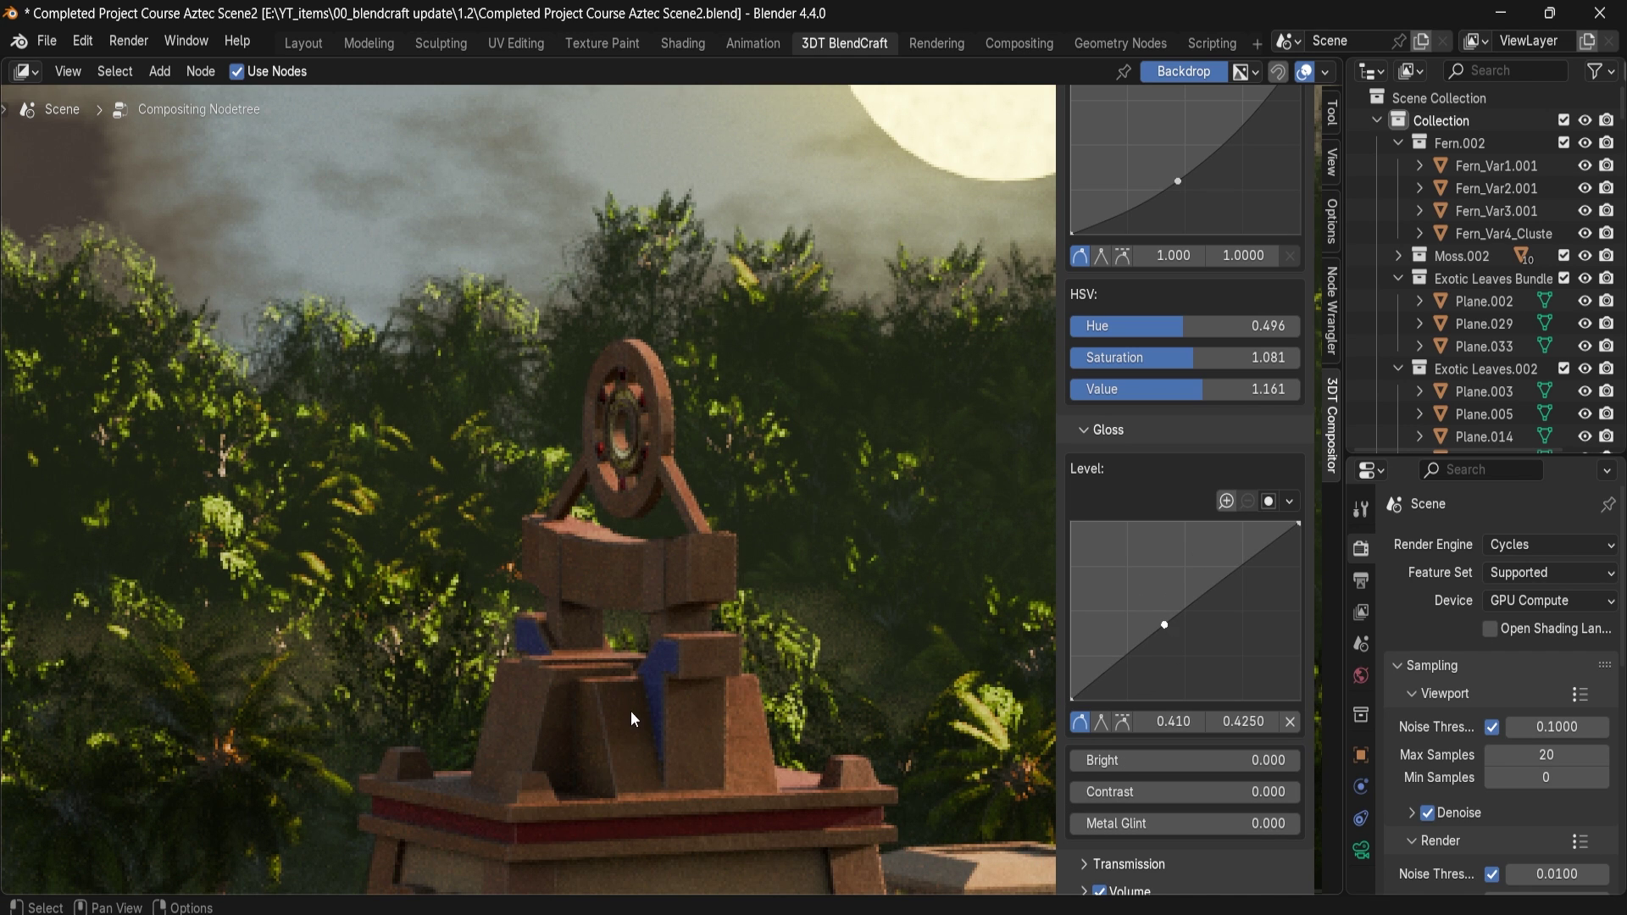
pyautogui.press('v')
pyautogui.hotkey('alt', 'v')
pyautogui.keyDown('alt'); pyautogui.moveTo(627, 709); pyautogui.dragTo(735, 430, button='middle'); pyautogui.keyUp('alt')
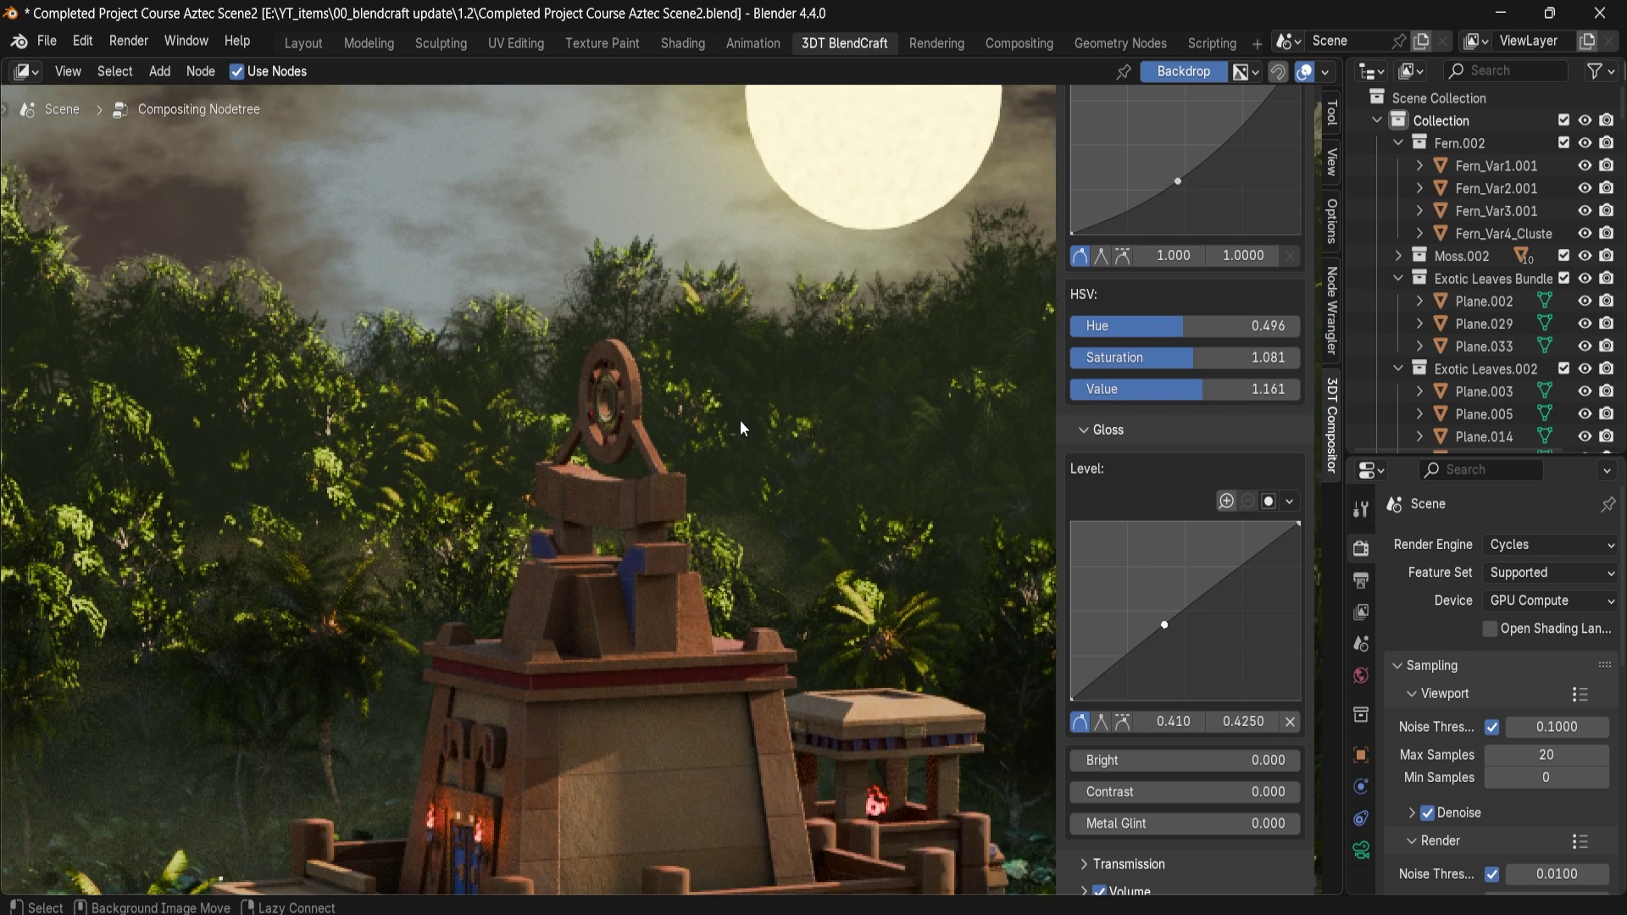
pyautogui.moveTo(1164, 624); pyautogui.dragTo(1218, 676)
# Step: Settle the Gloss Level curve point at 0.446 / 0.4950 and nudge the Bright slider
pyautogui.hotkey('alt', 'v')
pyautogui.press('v')
pyautogui.press('v')
pyautogui.press('v')
pyautogui.press('v')
pyautogui.press('v')
pyautogui.press('v')
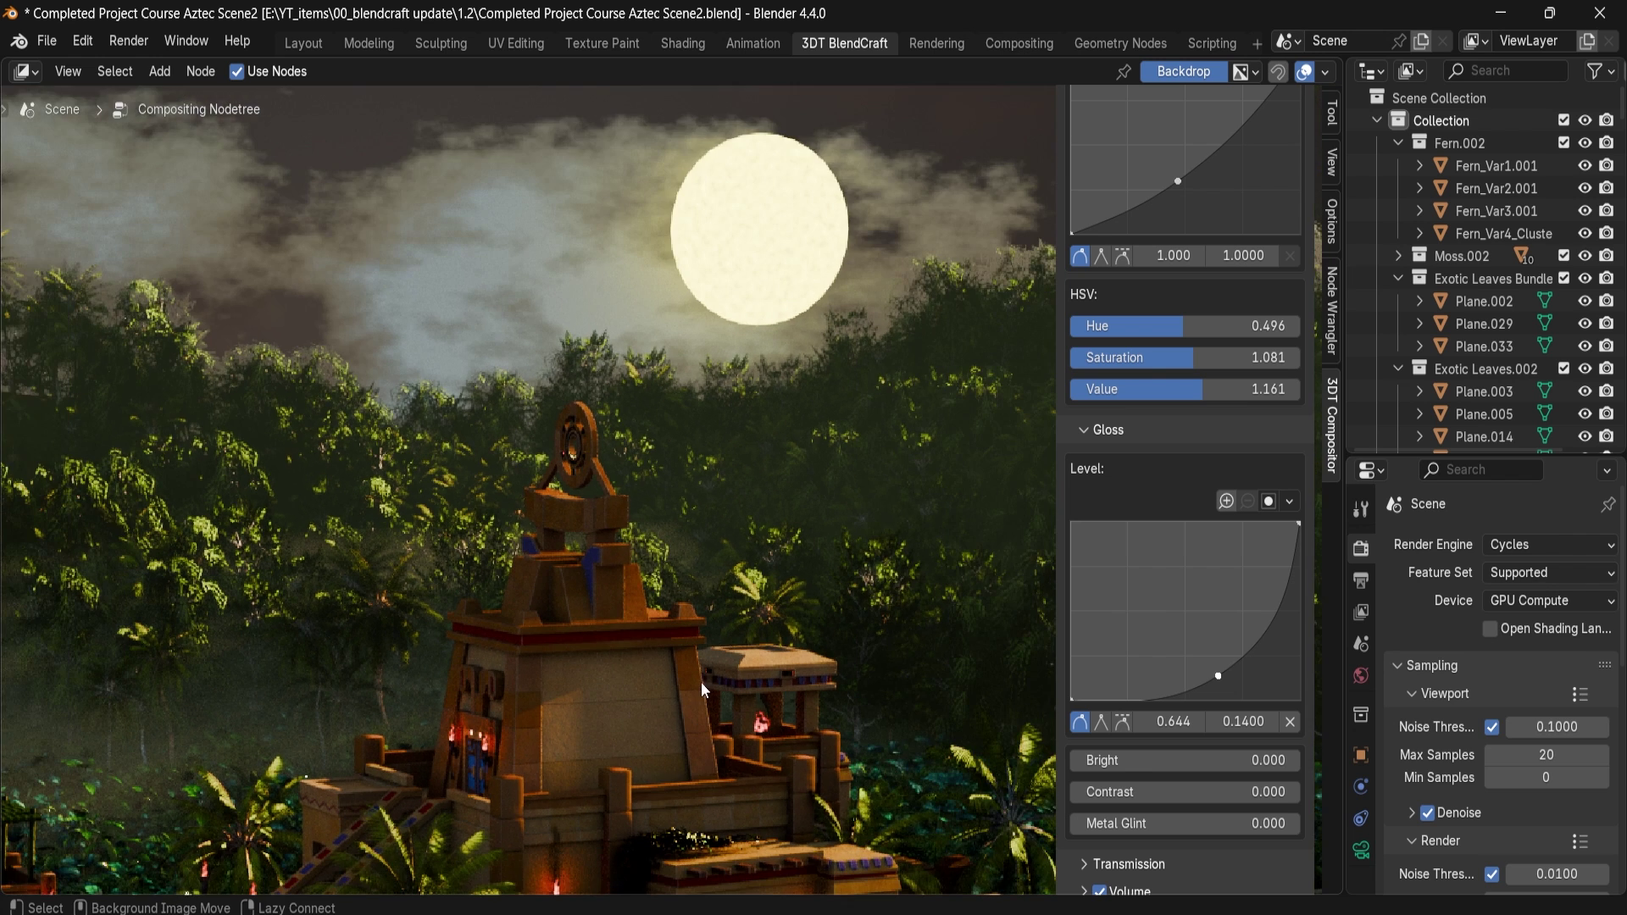
pyautogui.hotkey('alt', 'v')
pyautogui.hotkey('alt', 'v')
pyautogui.keyDown('alt'); pyautogui.moveTo(700, 683); pyautogui.dragTo(700, 460, button='middle'); pyautogui.keyUp('alt')
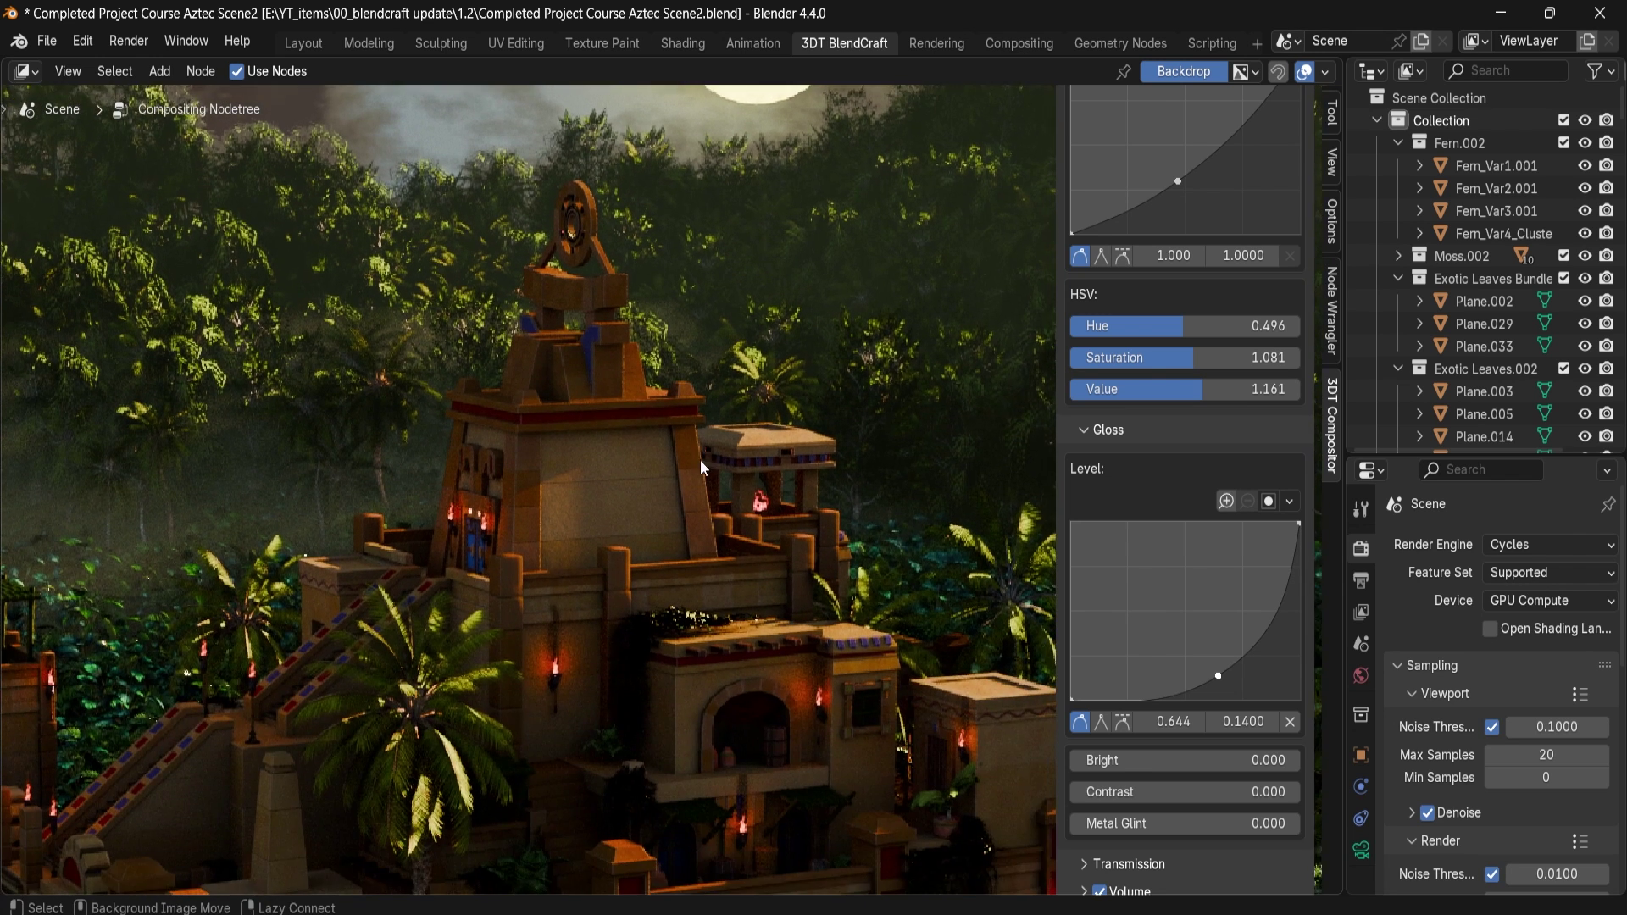
pyautogui.moveTo(1218, 675); pyautogui.dragTo(1173, 612)
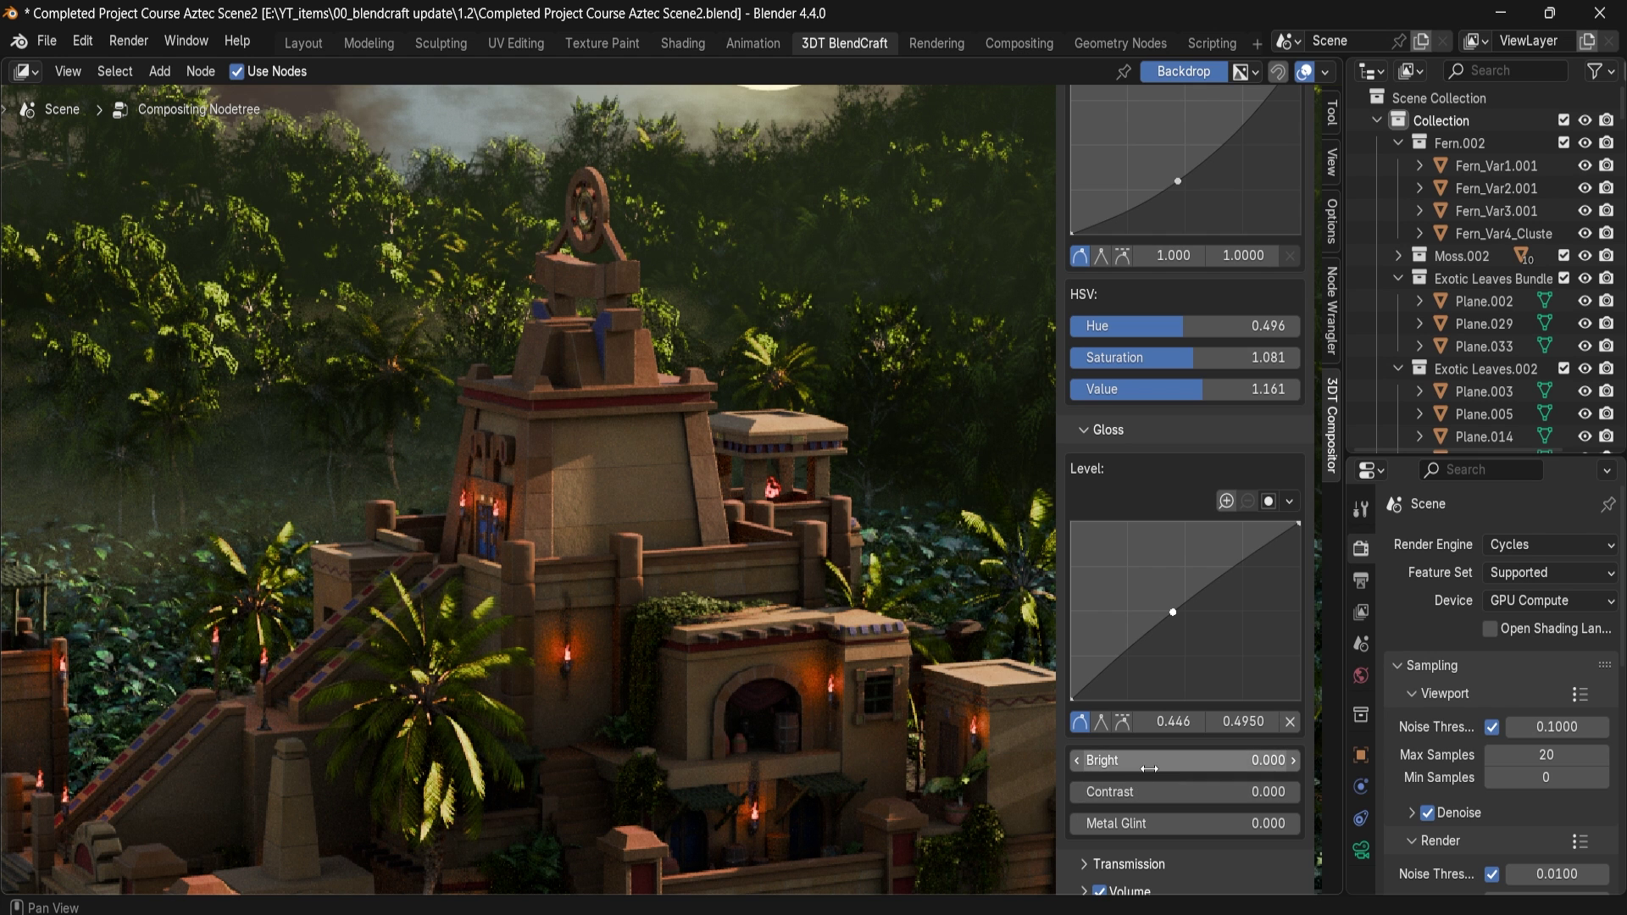
pyautogui.moveTo(1158, 764)
pyautogui.mouseDown()
pyautogui.moveTo(1228, 763)
pyautogui.moveTo(1167, 765)
pyautogui.mouseUp()
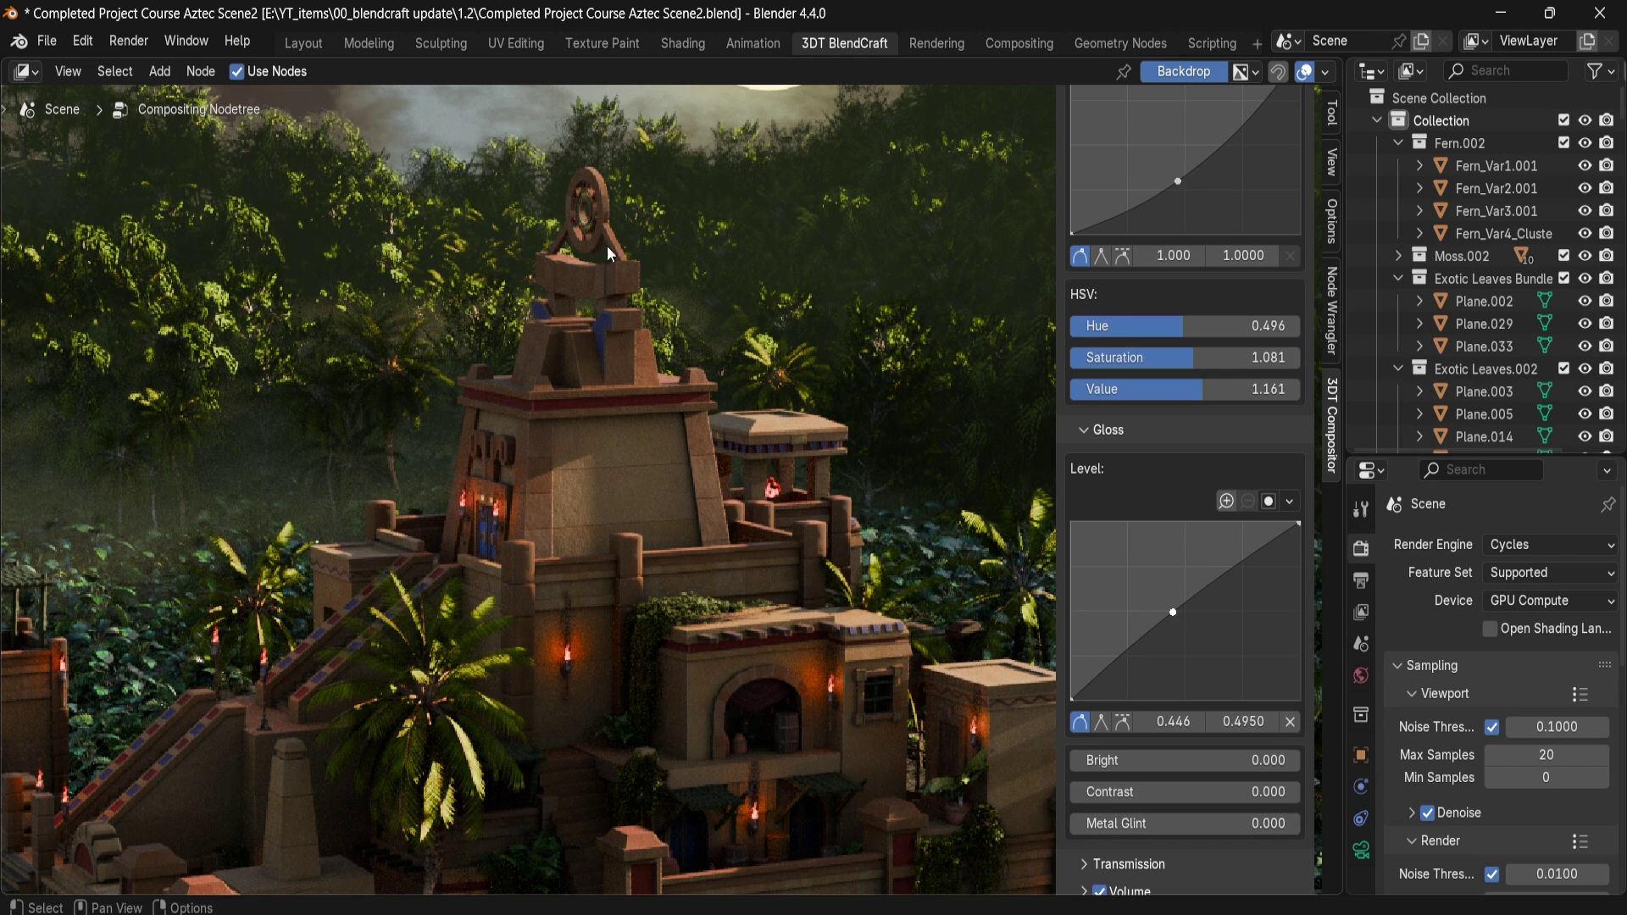
pyautogui.press('v')
pyautogui.hotkey('alt', 'v')
# Step: Push Metal Glint to 1.0, then lower it to 0.081 while inspecting the temple walls
pyautogui.keyDown('alt'); pyautogui.moveTo(610, 212); pyautogui.dragTo(615, 342, button='middle'); pyautogui.keyUp('alt')
pyautogui.moveTo(1158, 826); pyautogui.dragTo(1281, 809)
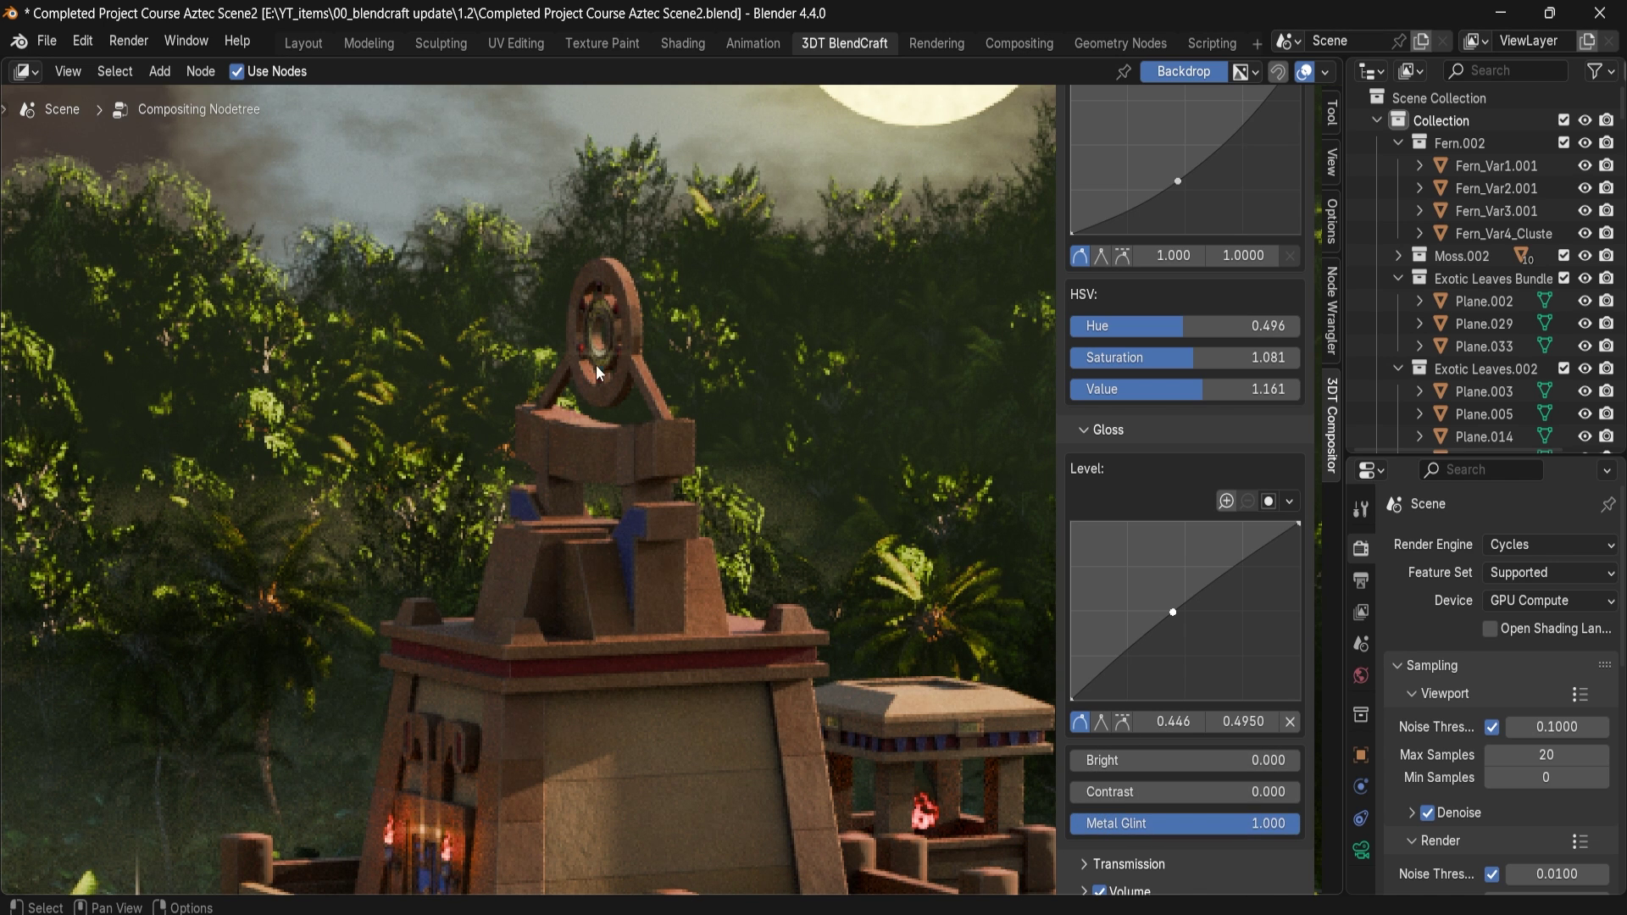
pyautogui.keyDown('alt'); pyautogui.moveTo(448, 847); pyautogui.dragTo(530, 713, button='middle'); pyautogui.keyUp('alt')
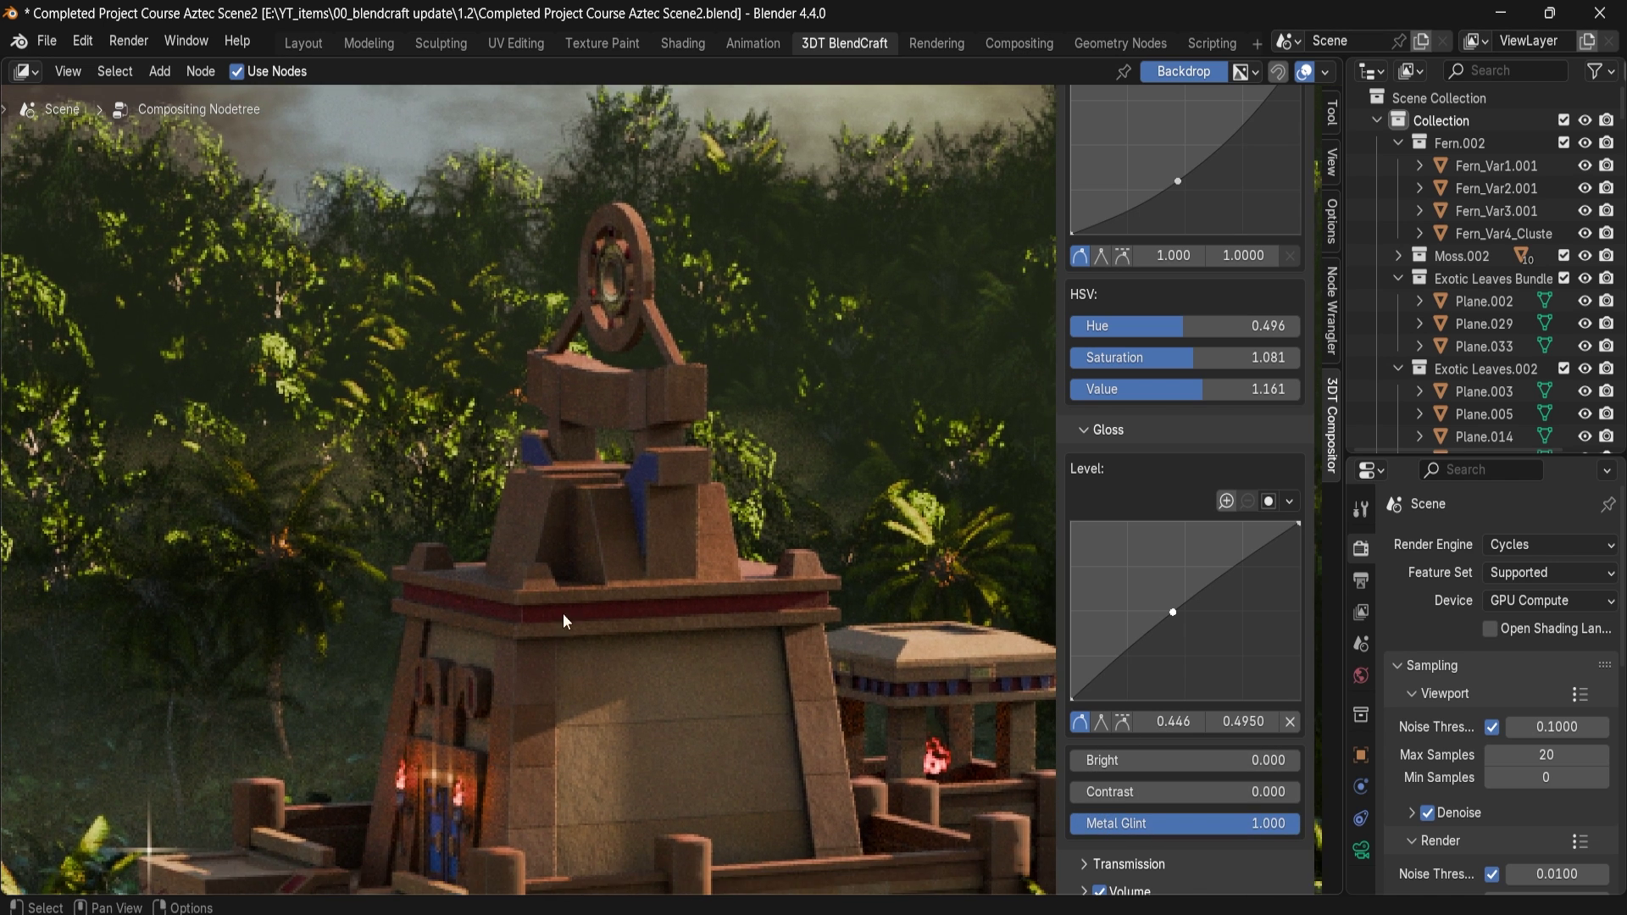
pyautogui.moveTo(1288, 824); pyautogui.dragTo(1117, 823)
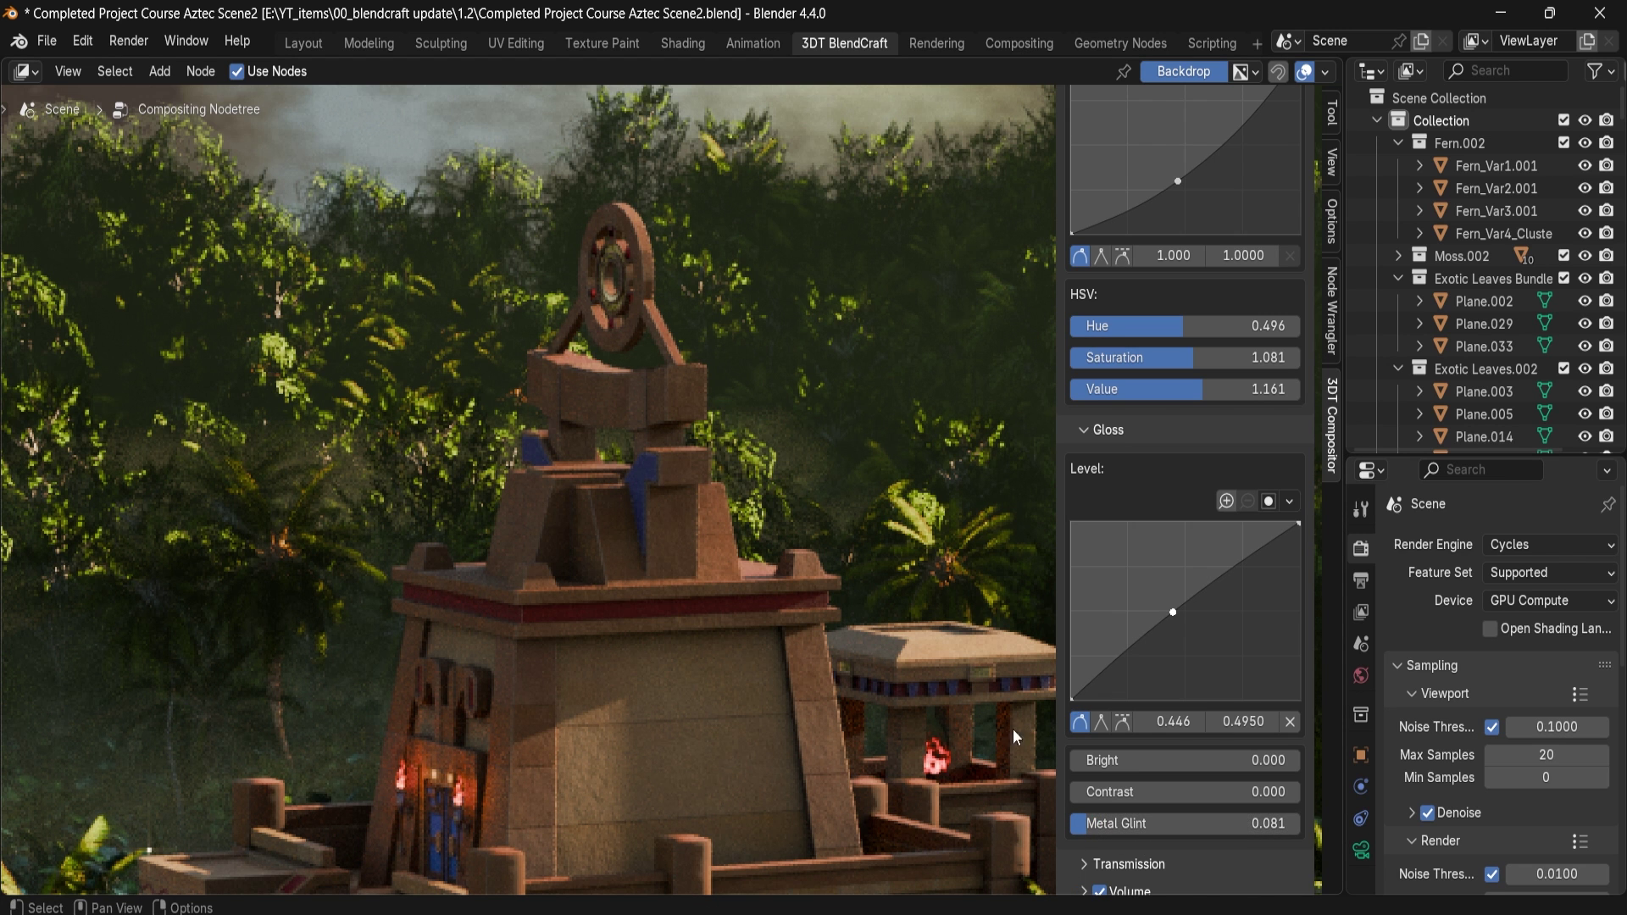
pyautogui.keyDown('alt'); pyautogui.moveTo(716, 754); pyautogui.dragTo(749, 254, button='middle'); pyautogui.keyUp('alt')
pyautogui.keyDown('alt'); pyautogui.moveTo(730, 720); pyautogui.dragTo(731, 506, button='middle'); pyautogui.keyUp('alt')
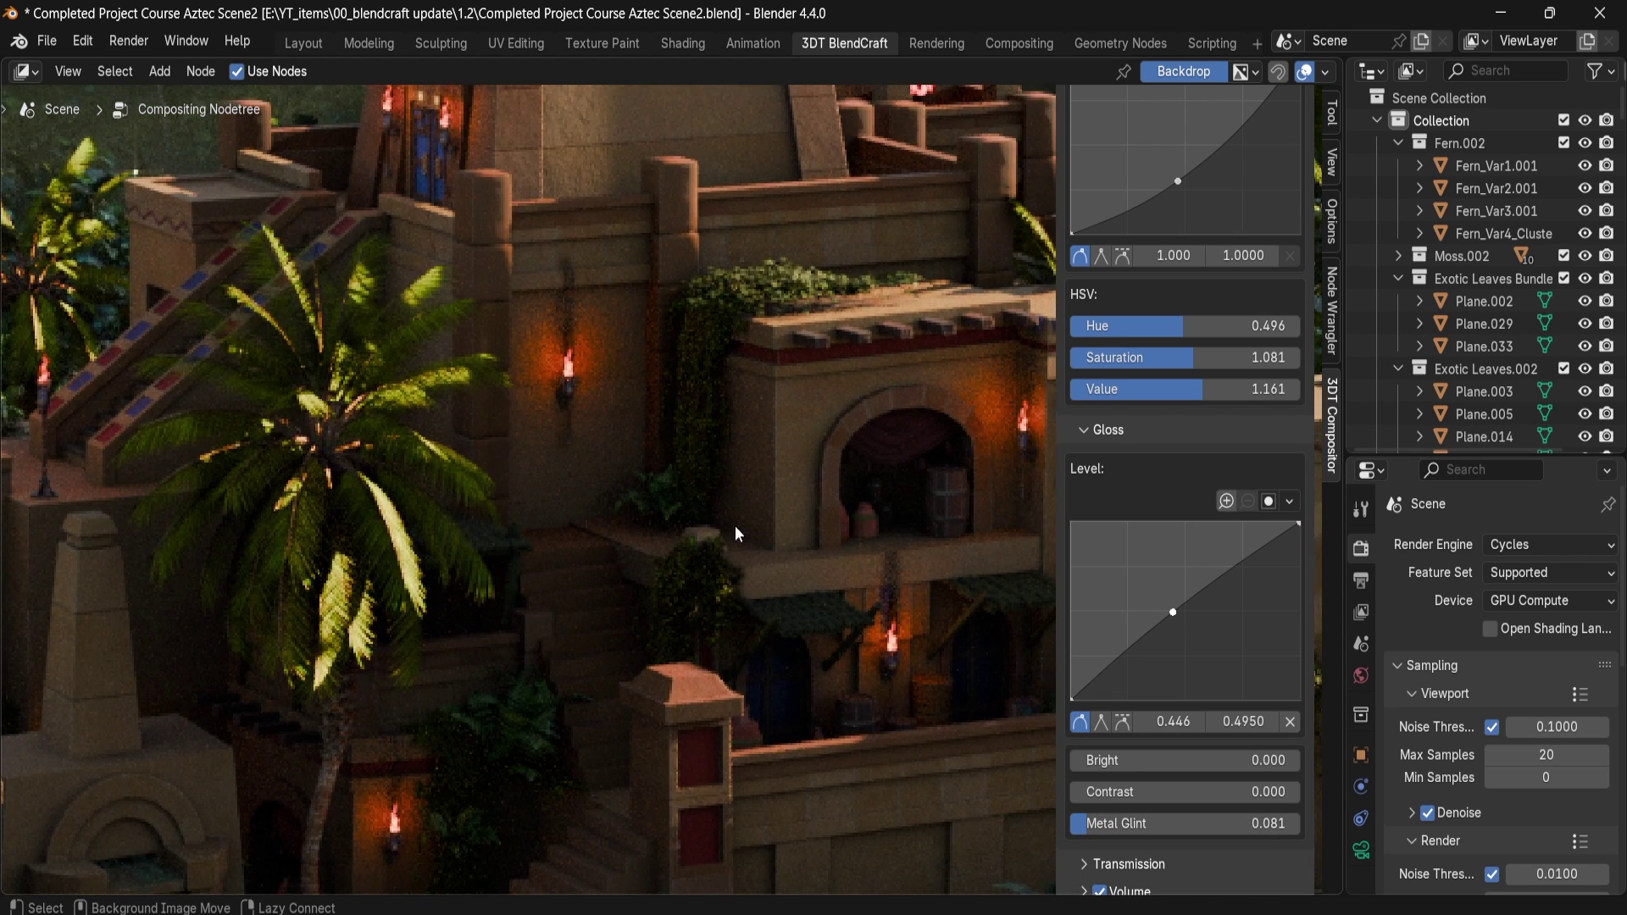
pyautogui.keyDown('alt'); pyautogui.moveTo(714, 627); pyautogui.dragTo(713, 498, button='middle'); pyautogui.keyUp('alt')
pyautogui.keyDown('alt'); pyautogui.moveTo(441, 847); pyautogui.dragTo(766, 649, button='middle'); pyautogui.keyUp('alt')
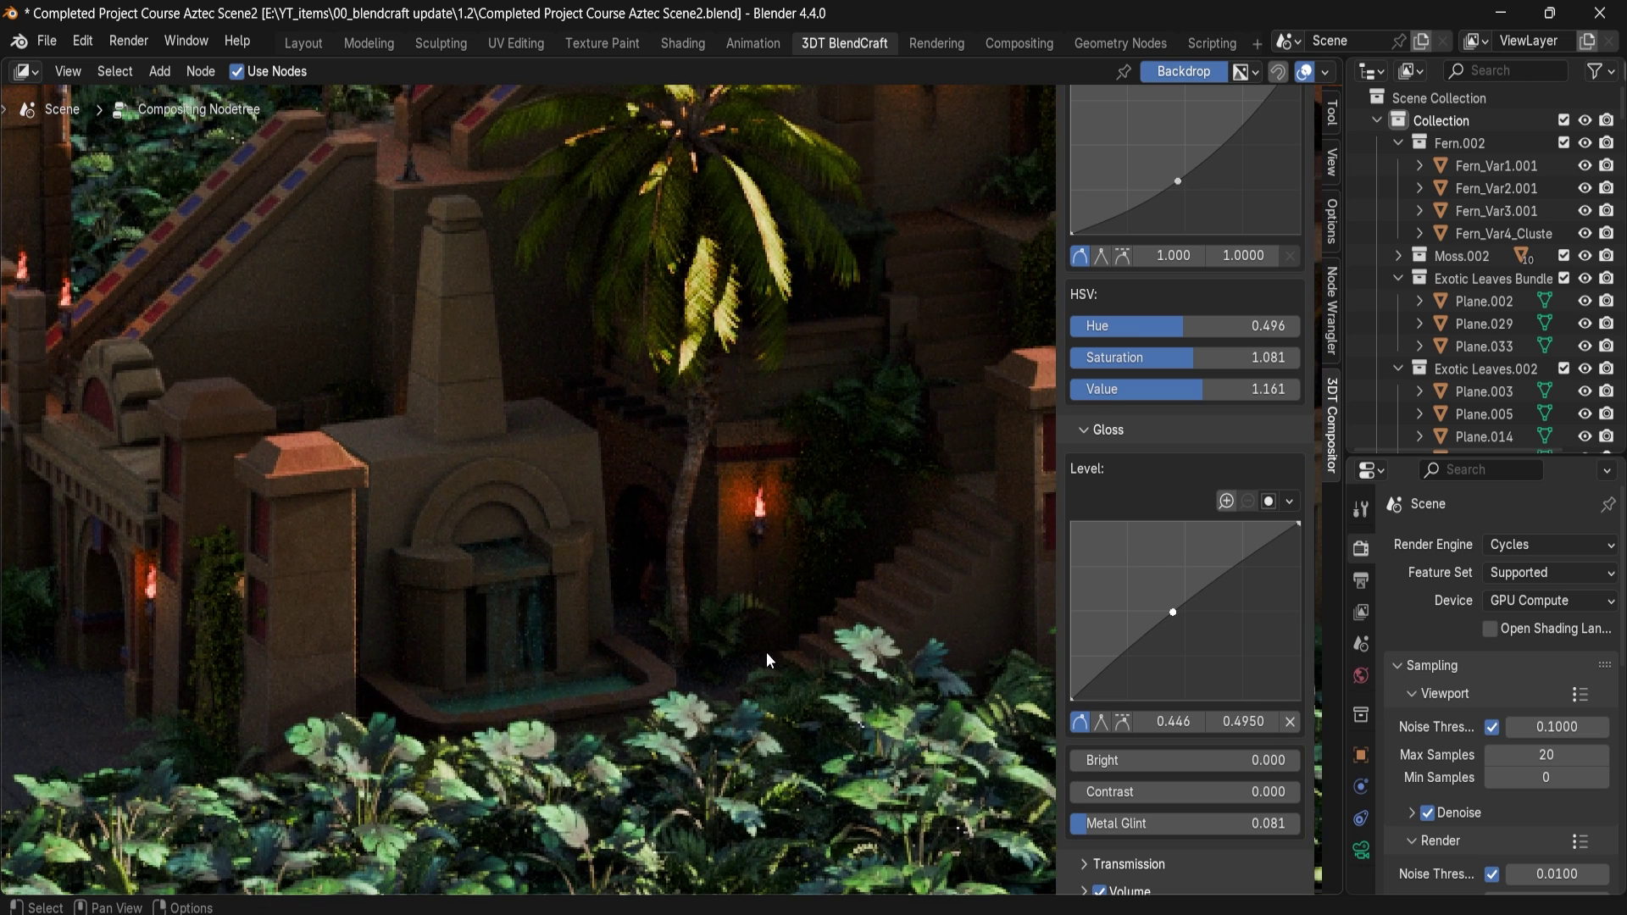
pyautogui.scroll(-5, 1119, 864)
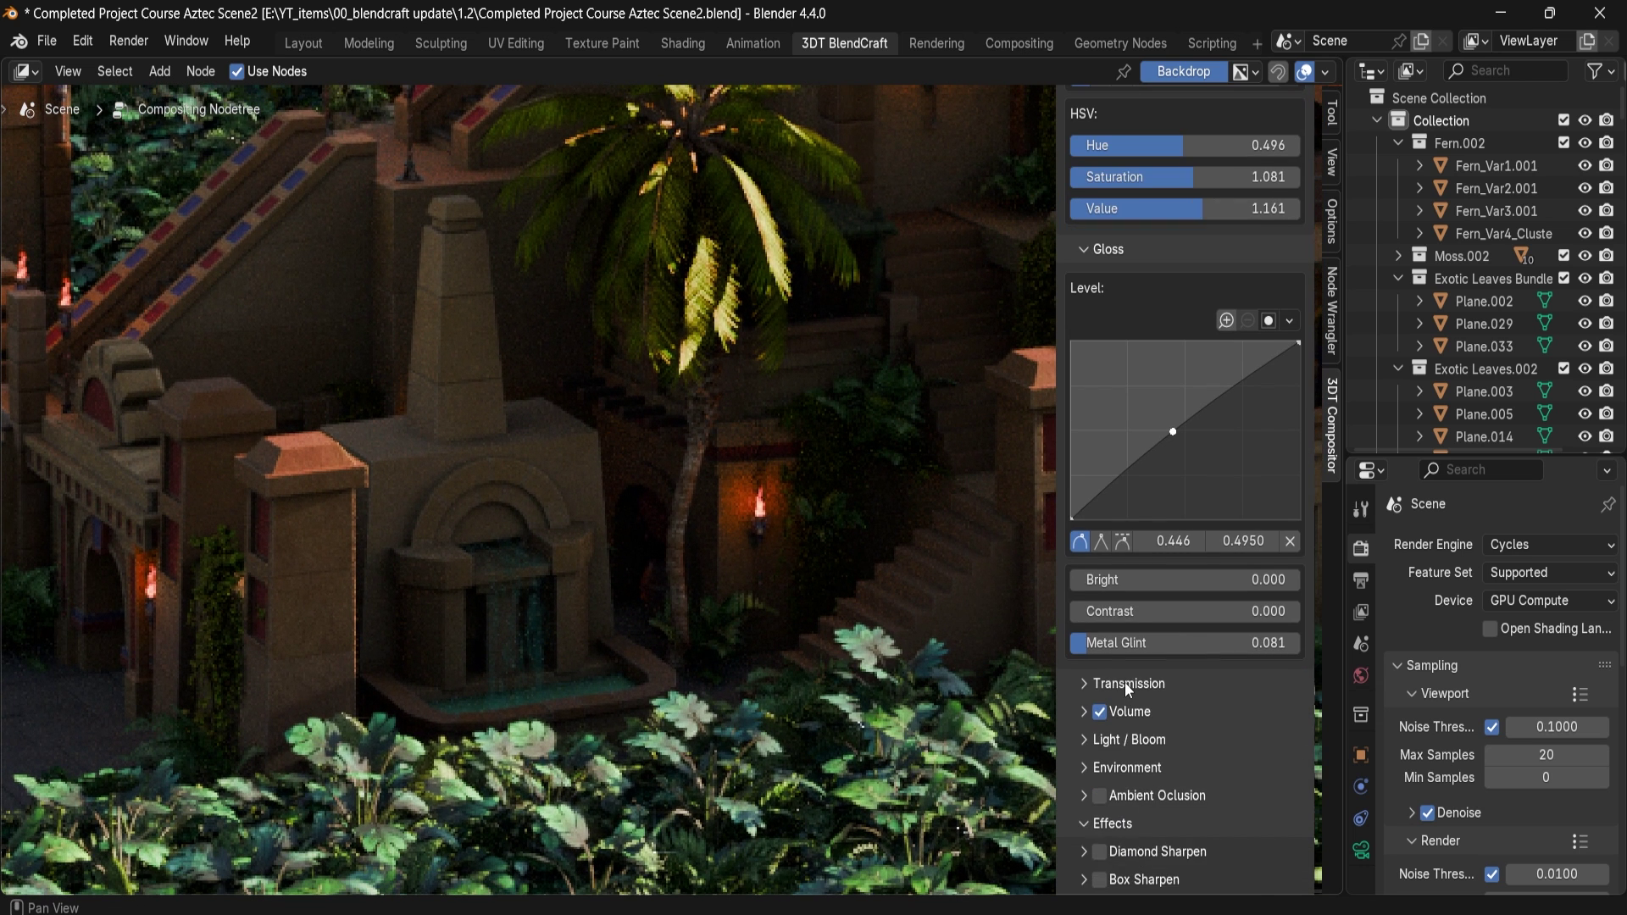
# Step: Expand Transmission and place its Depth curve point near 0.399 / 0.4750
pyautogui.click(1125, 683)
pyautogui.scroll(-4, 1105, 728)
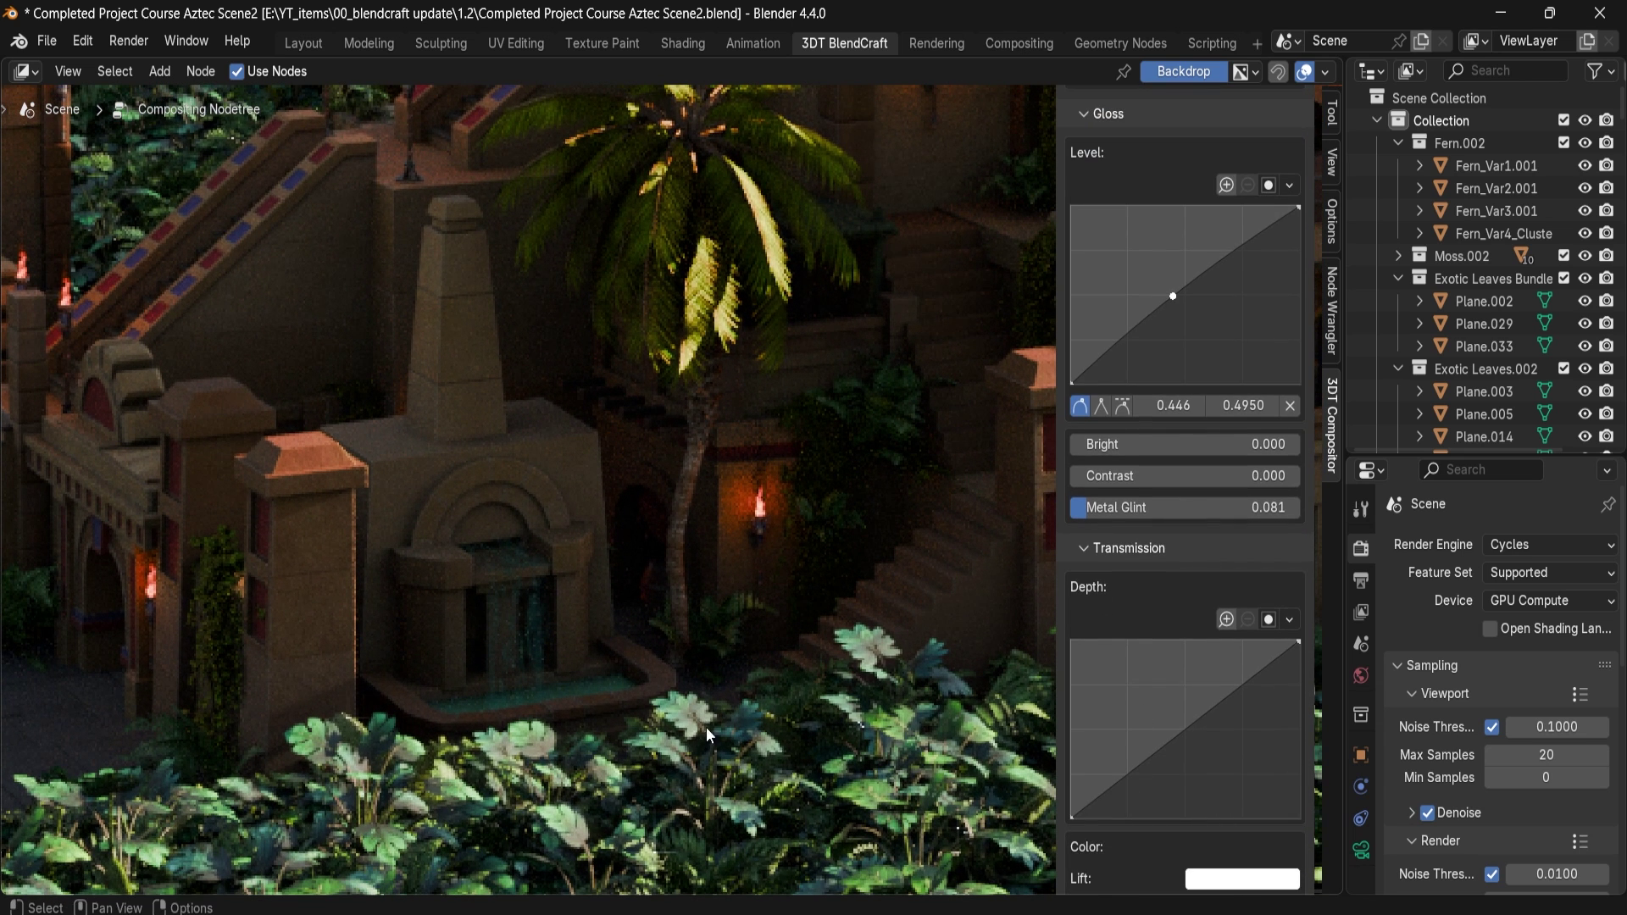
pyautogui.keyDown('alt'); pyautogui.moveTo(627, 634); pyautogui.dragTo(604, 596, button='middle'); pyautogui.keyUp('alt')
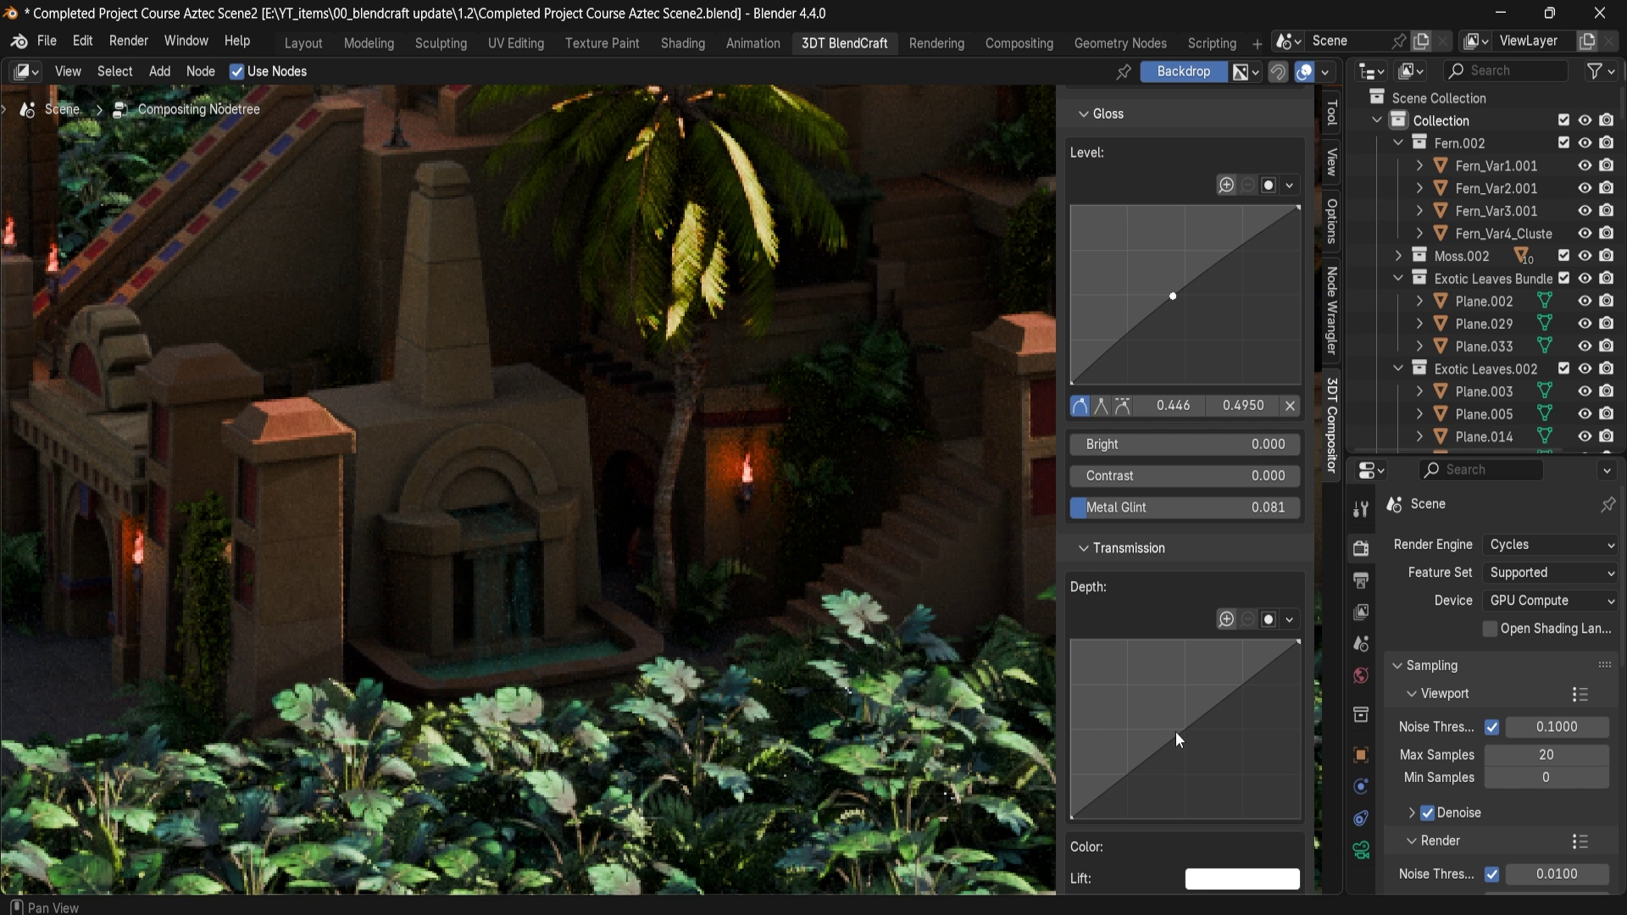
pyautogui.moveTo(1174, 735); pyautogui.dragTo(1144, 707)
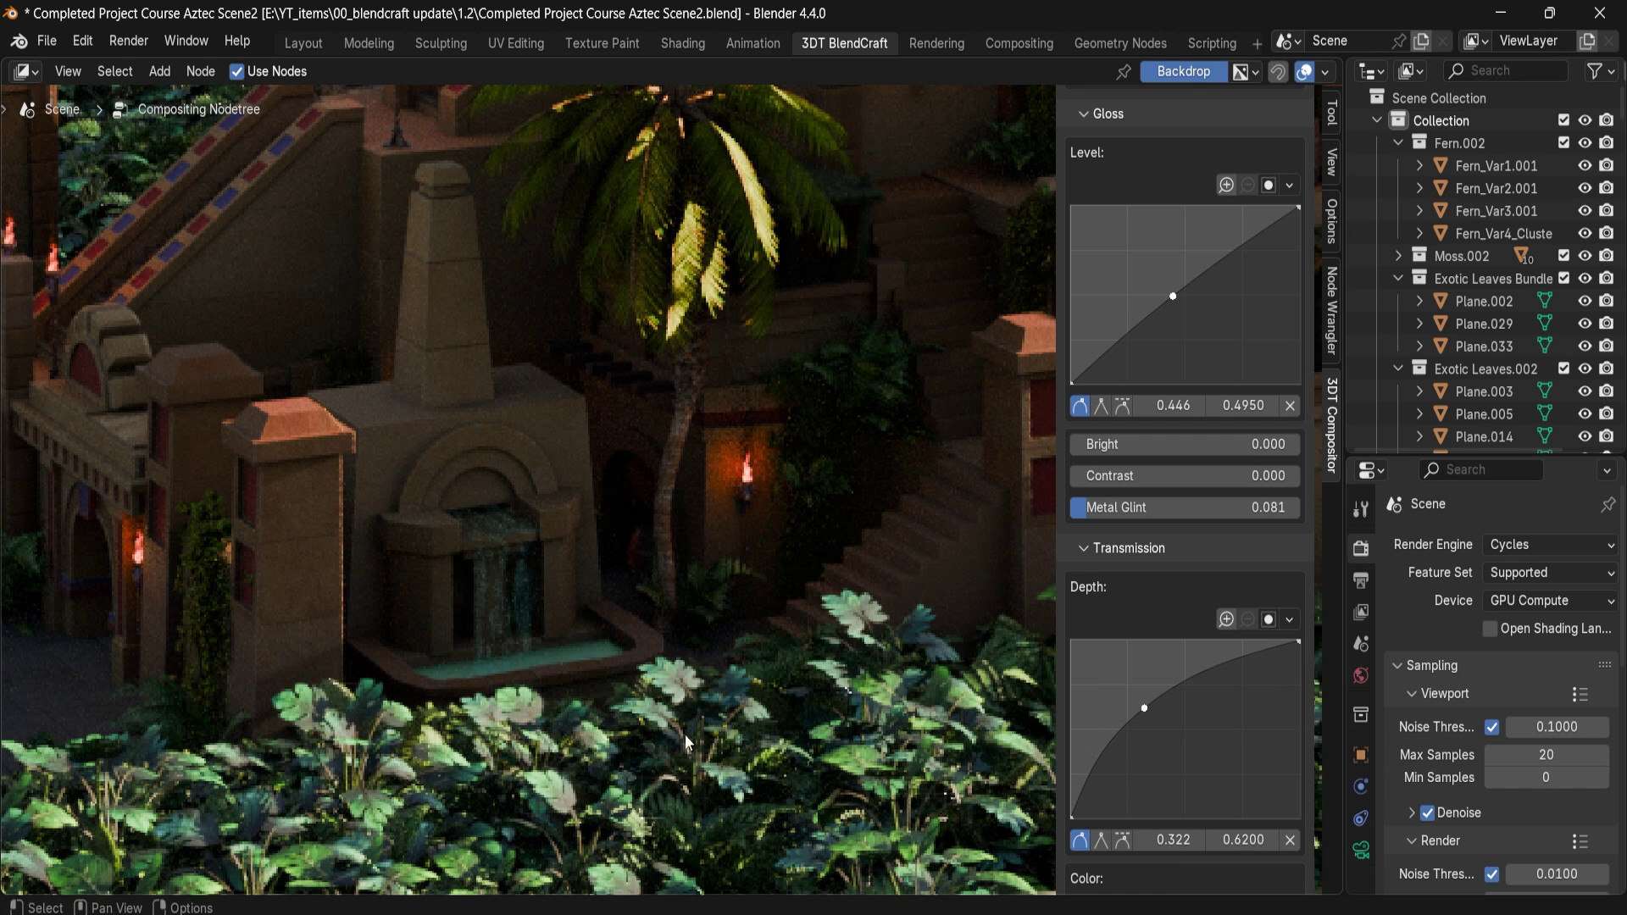
pyautogui.moveTo(1145, 708); pyautogui.dragTo(1159, 736)
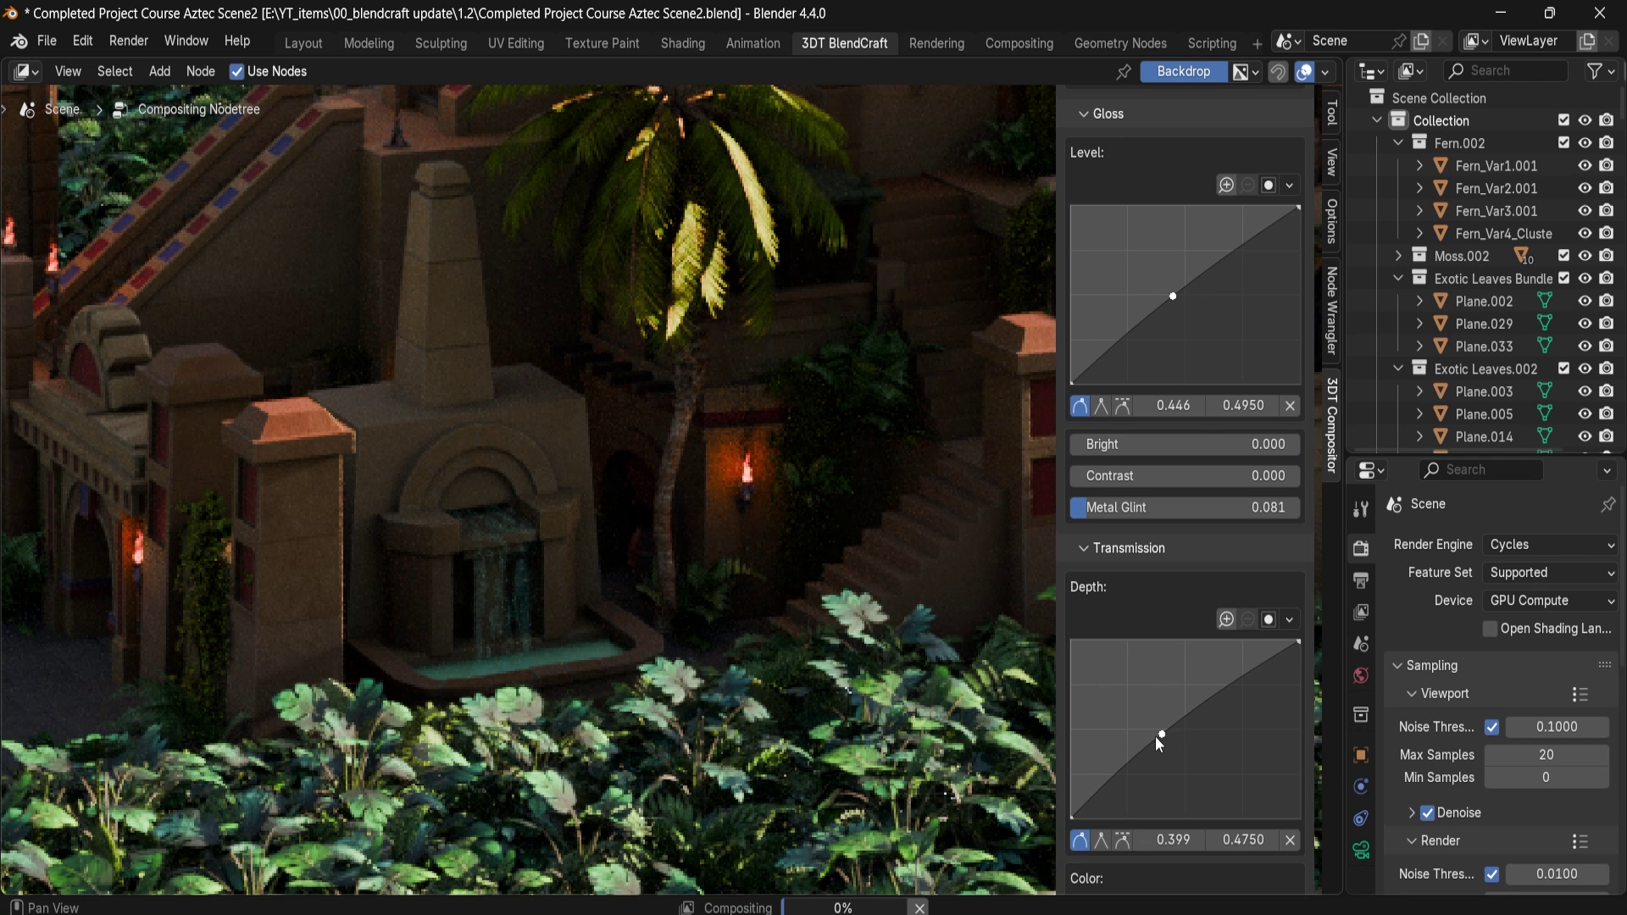
pyautogui.scroll(-5, 1156, 734)
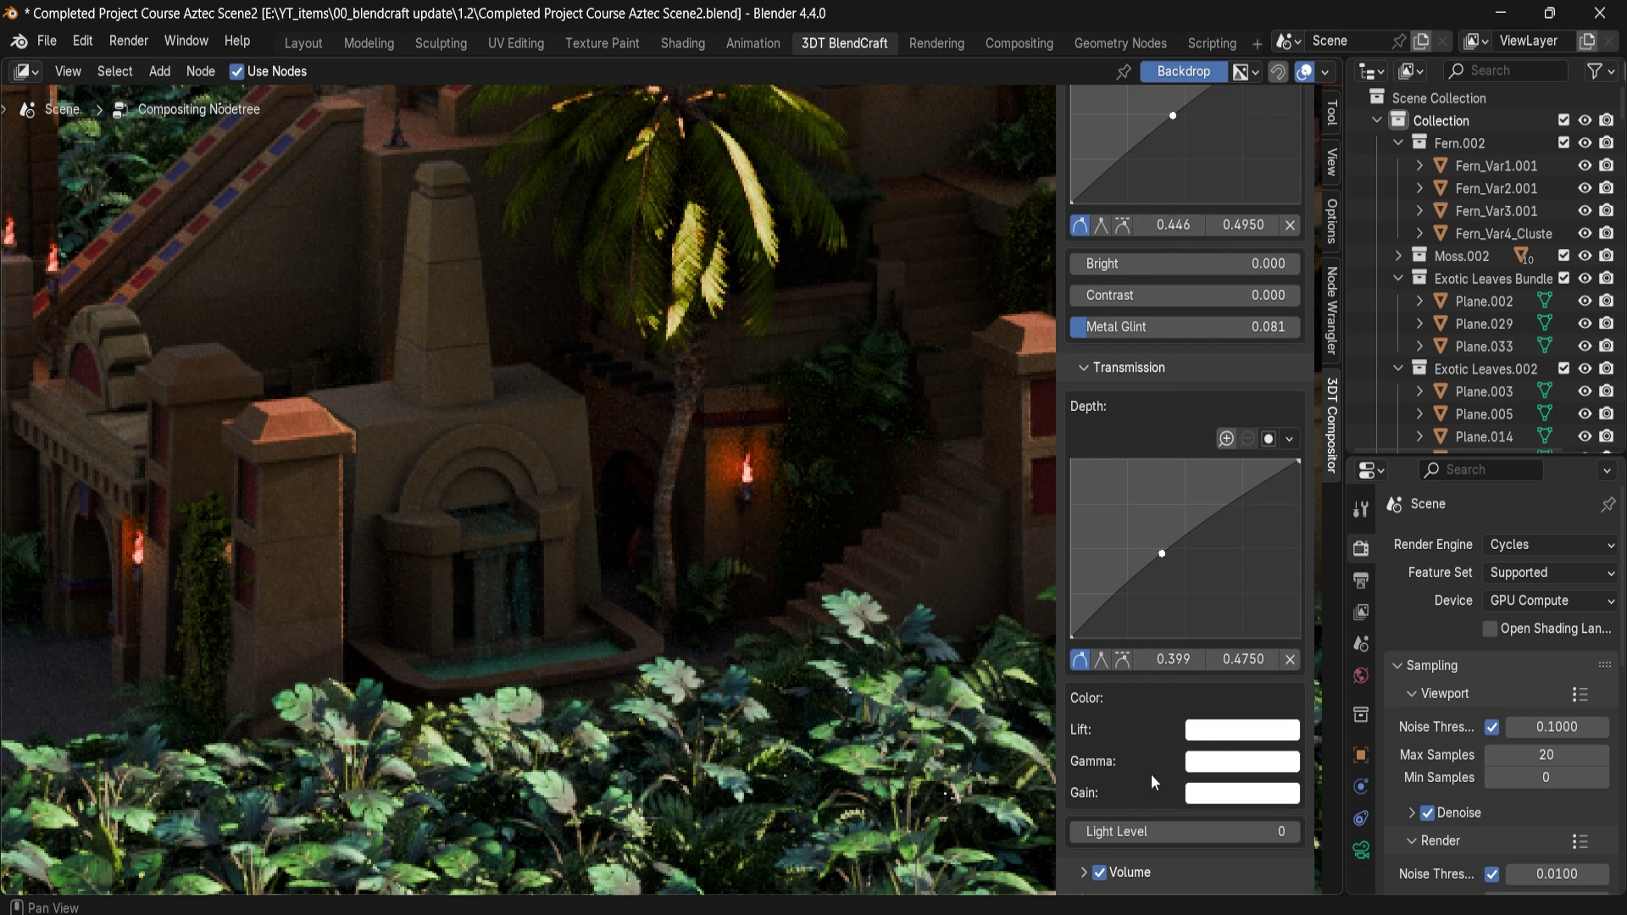
# Step: Tint the Transmission Lift green and raise Light Level to 2
pyautogui.click(1220, 737)
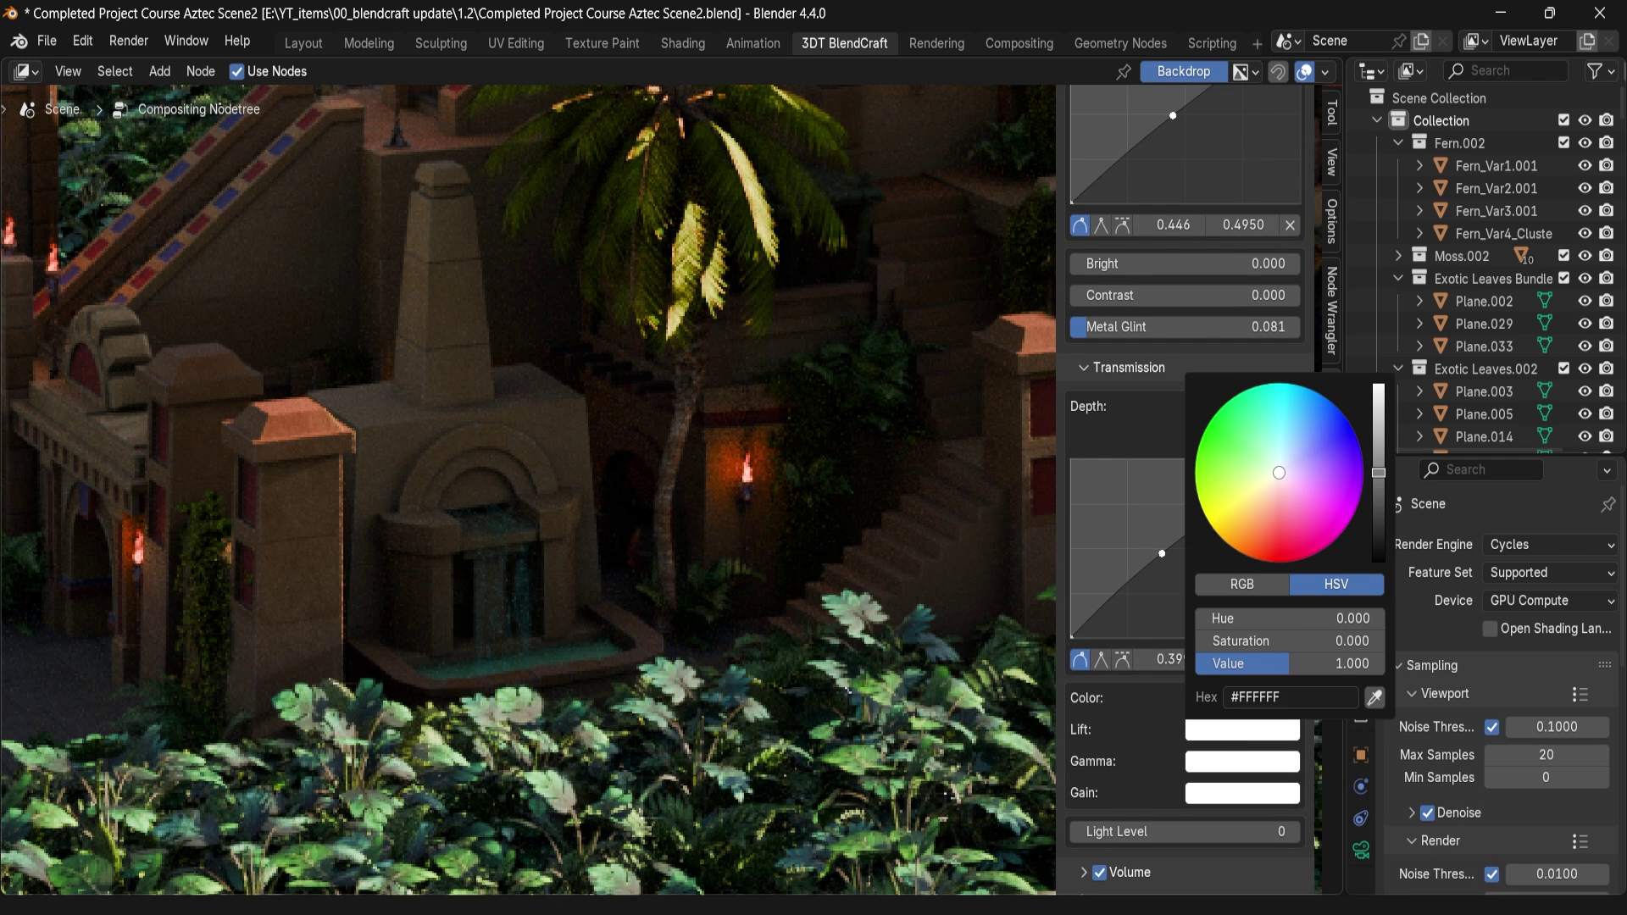
pyautogui.click(1226, 462)
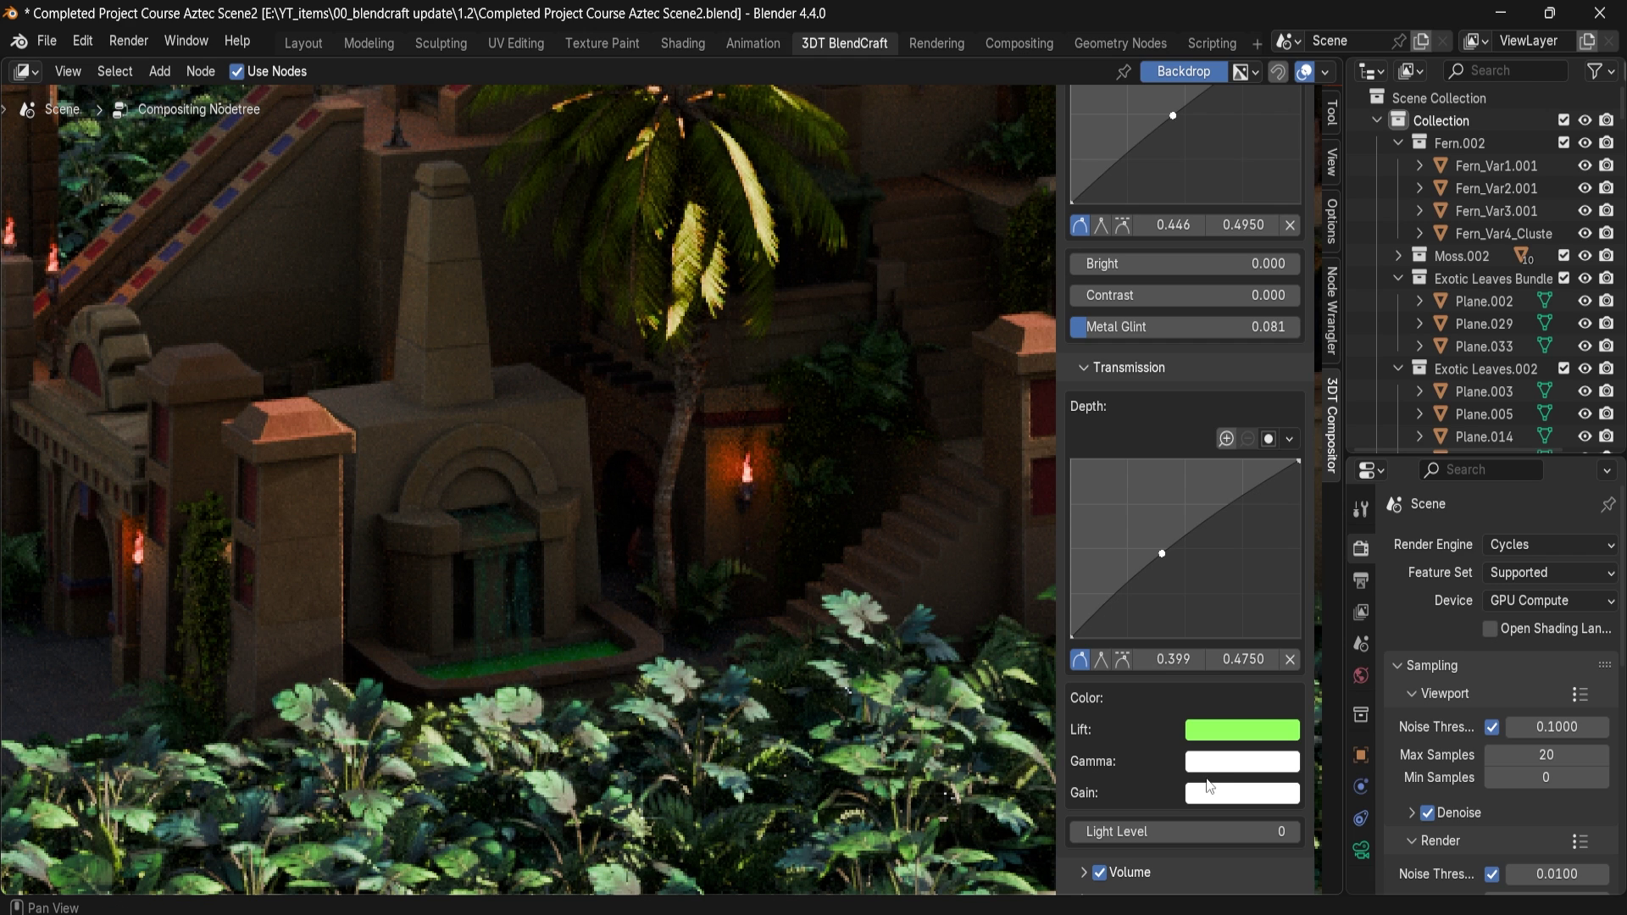
pyautogui.click(1291, 836)
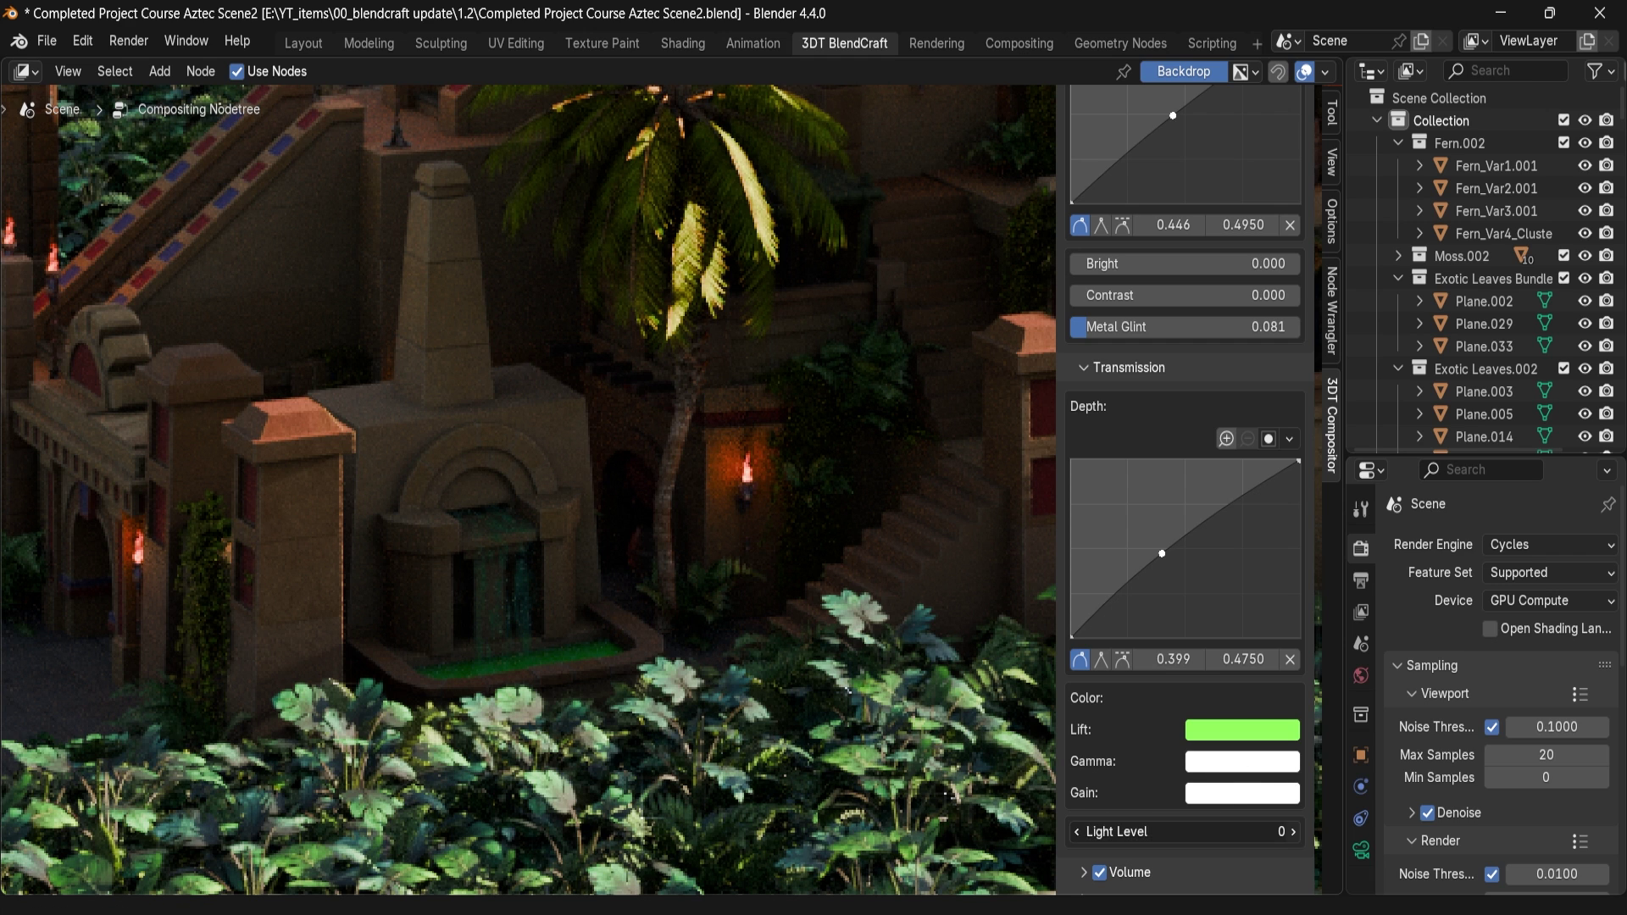
pyautogui.click(1291, 835)
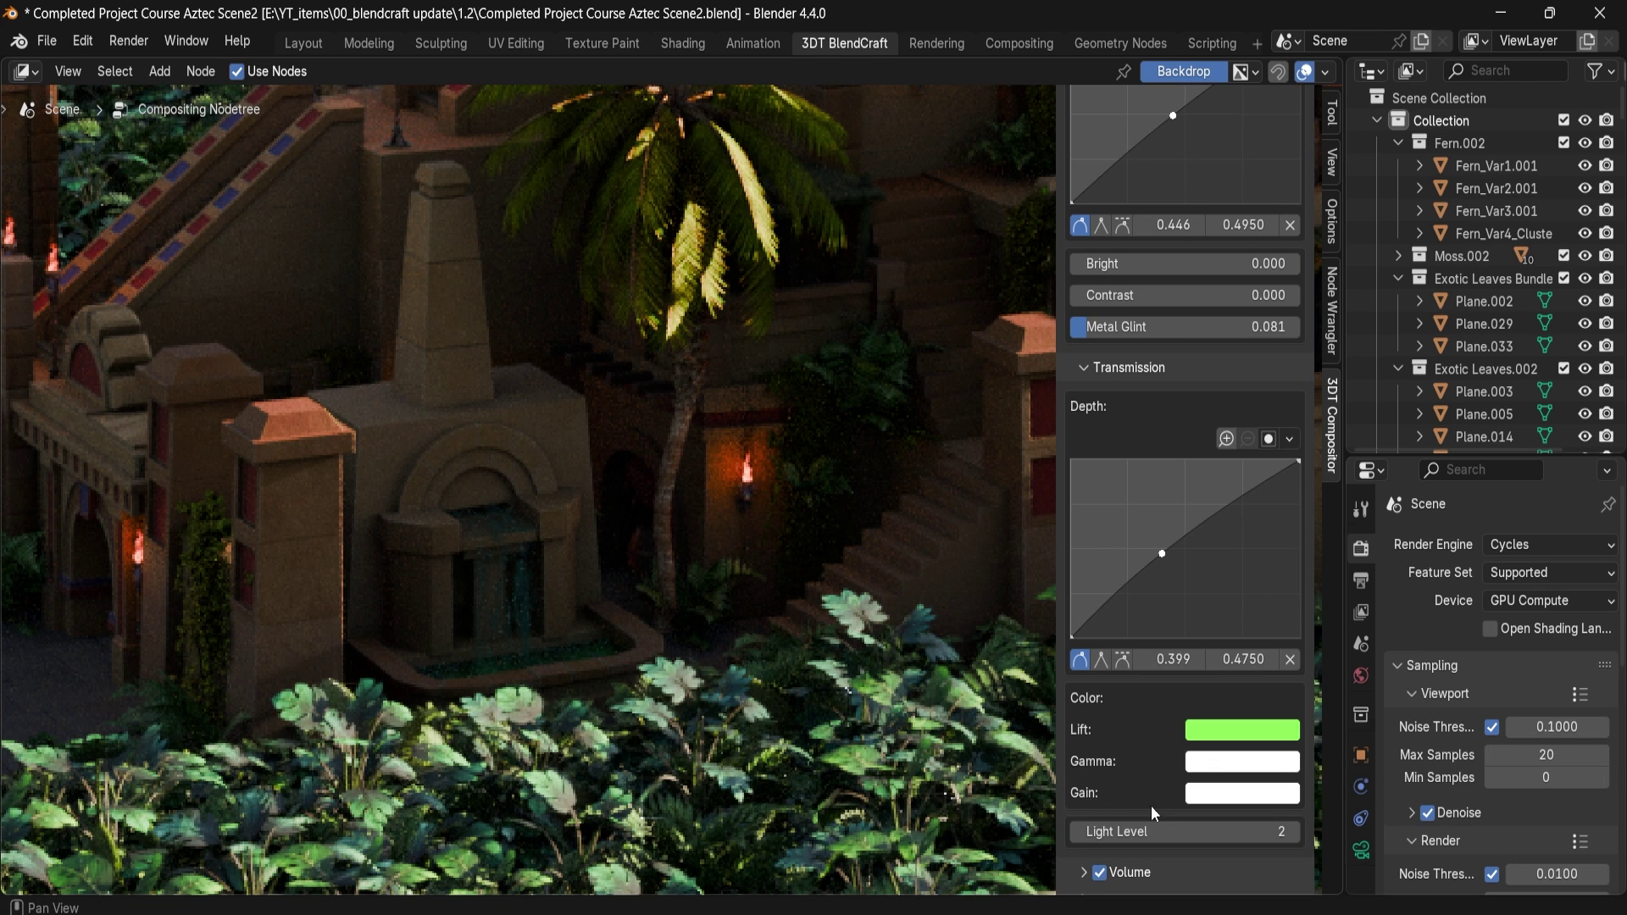
pyautogui.scroll(-5, 1151, 806)
pyautogui.press('space')
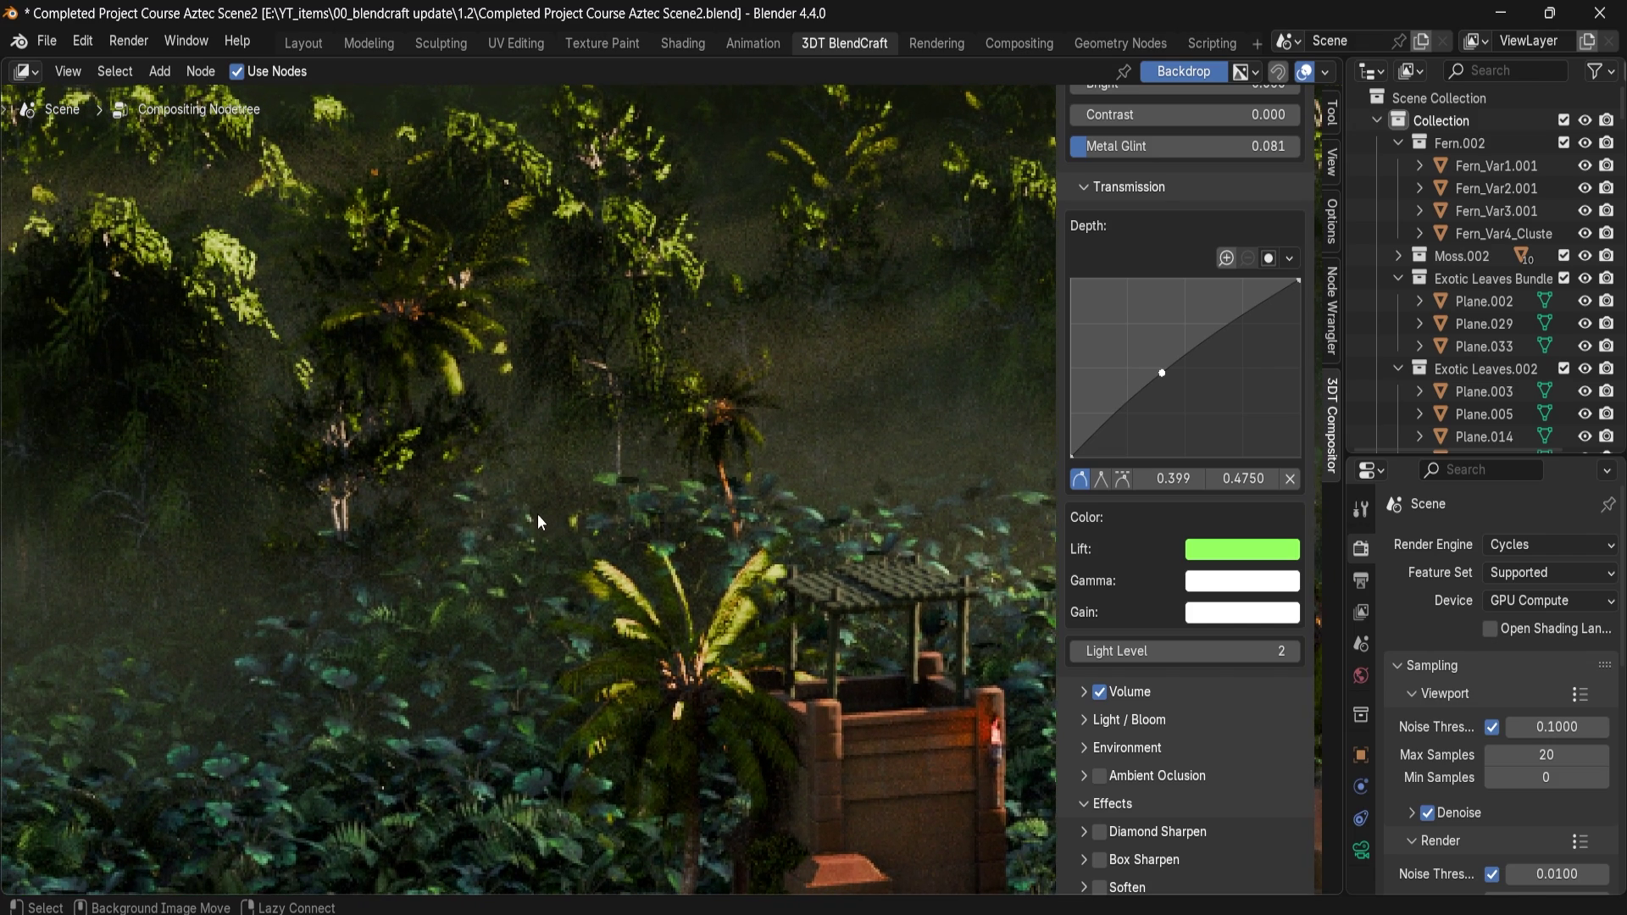
# Step: Expand Volume and place its Depth curve point near 0.410 / 0.4150
pyautogui.click(1151, 693)
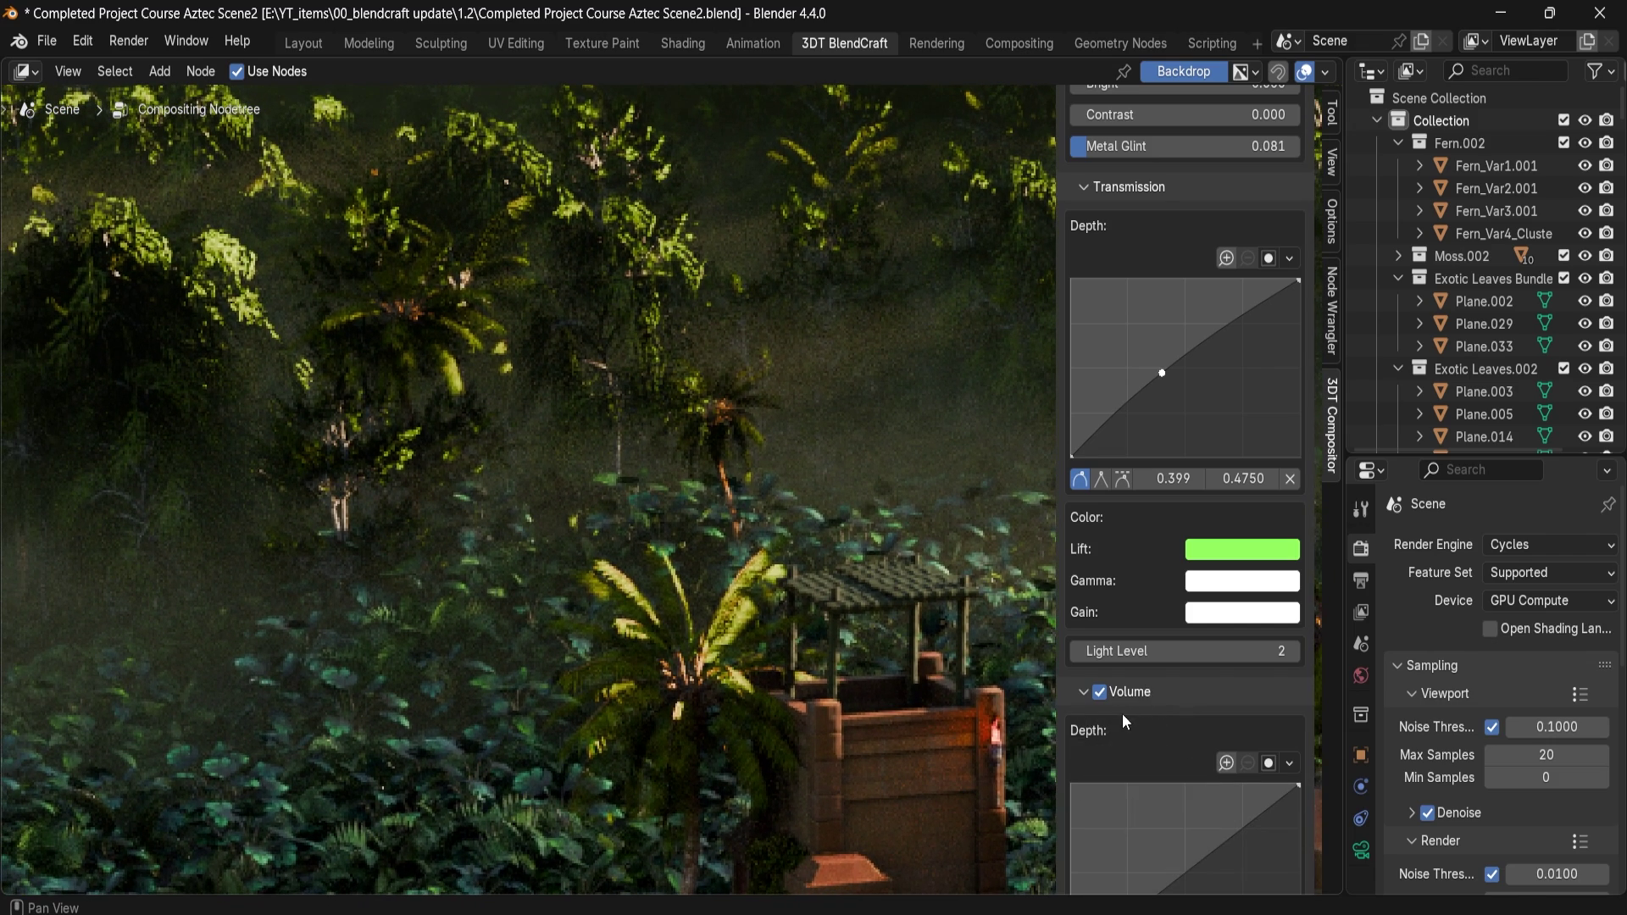
pyautogui.scroll(-4, 1123, 713)
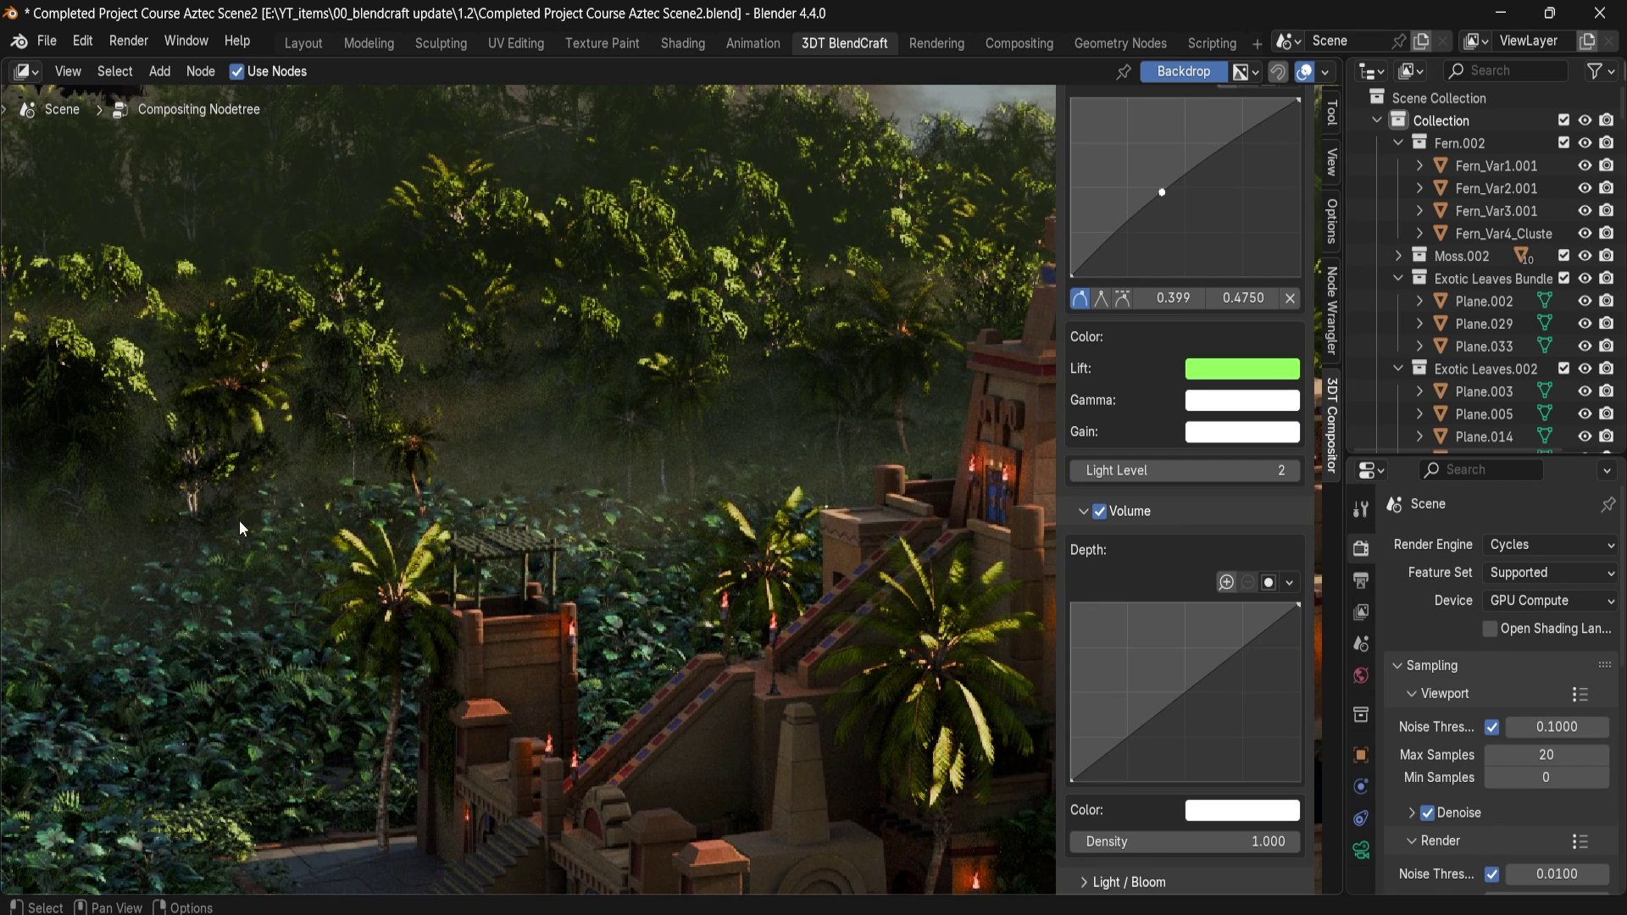
pyautogui.moveTo(1207, 678); pyautogui.dragTo(1164, 708)
# Step: Make the volume fog blue (#58A6FF) with Density 5.500
pyautogui.scroll(-2, 1179, 787)
pyautogui.scroll(-4, 1186, 762)
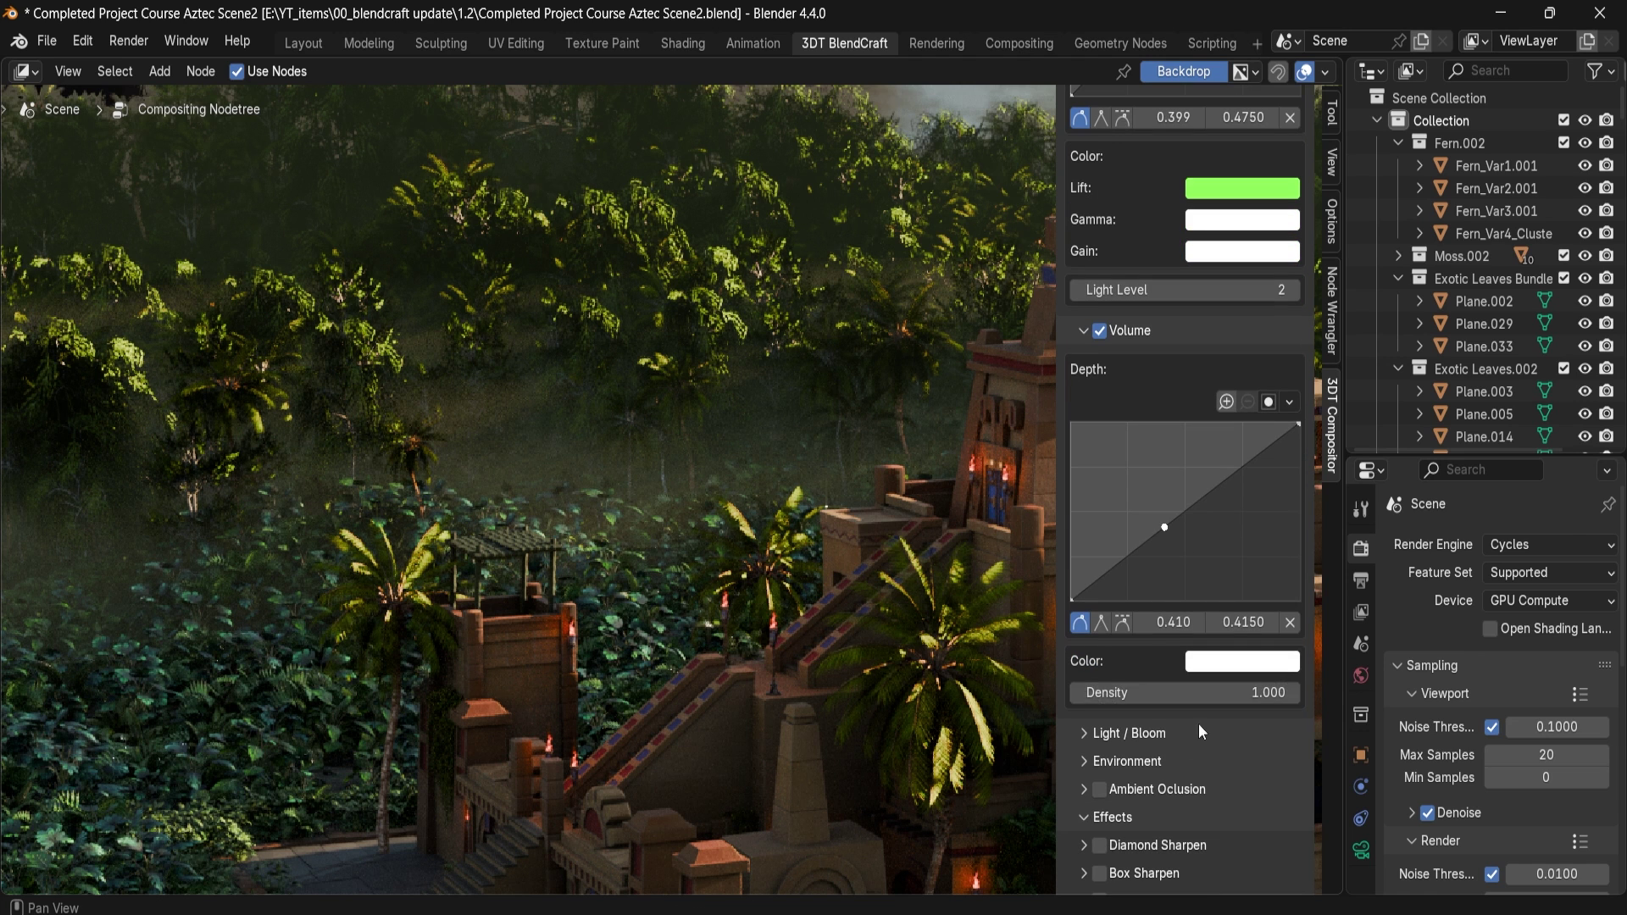
pyautogui.click(1236, 663)
pyautogui.click(1240, 662)
pyautogui.click(1309, 330)
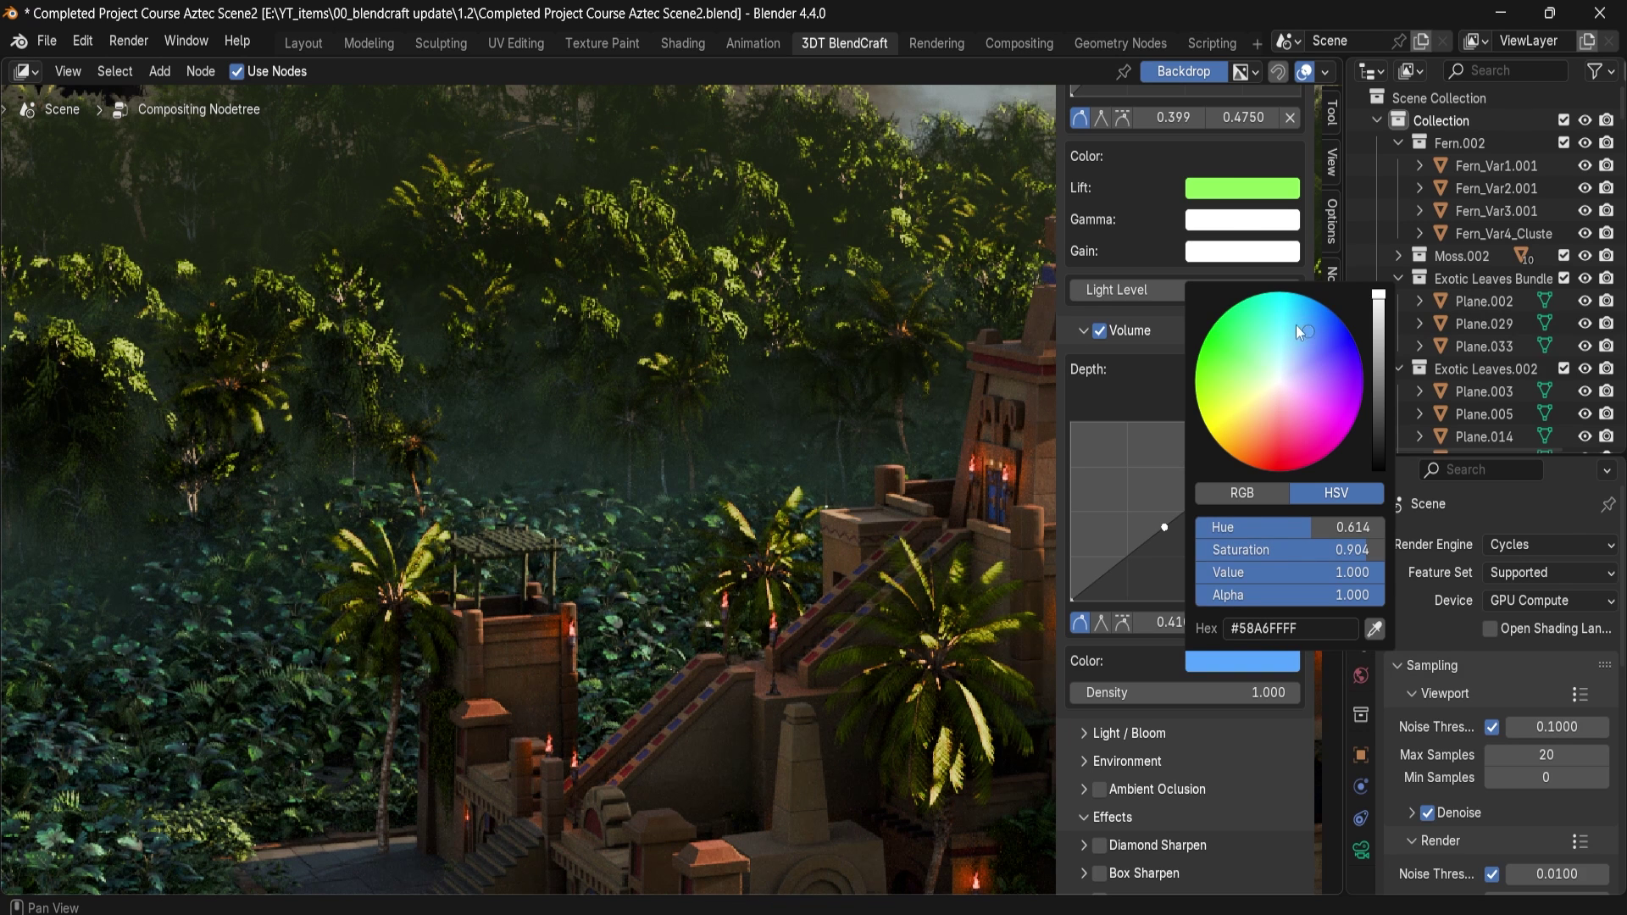
pyautogui.moveTo(1181, 695); pyautogui.dragTo(1162, 686)
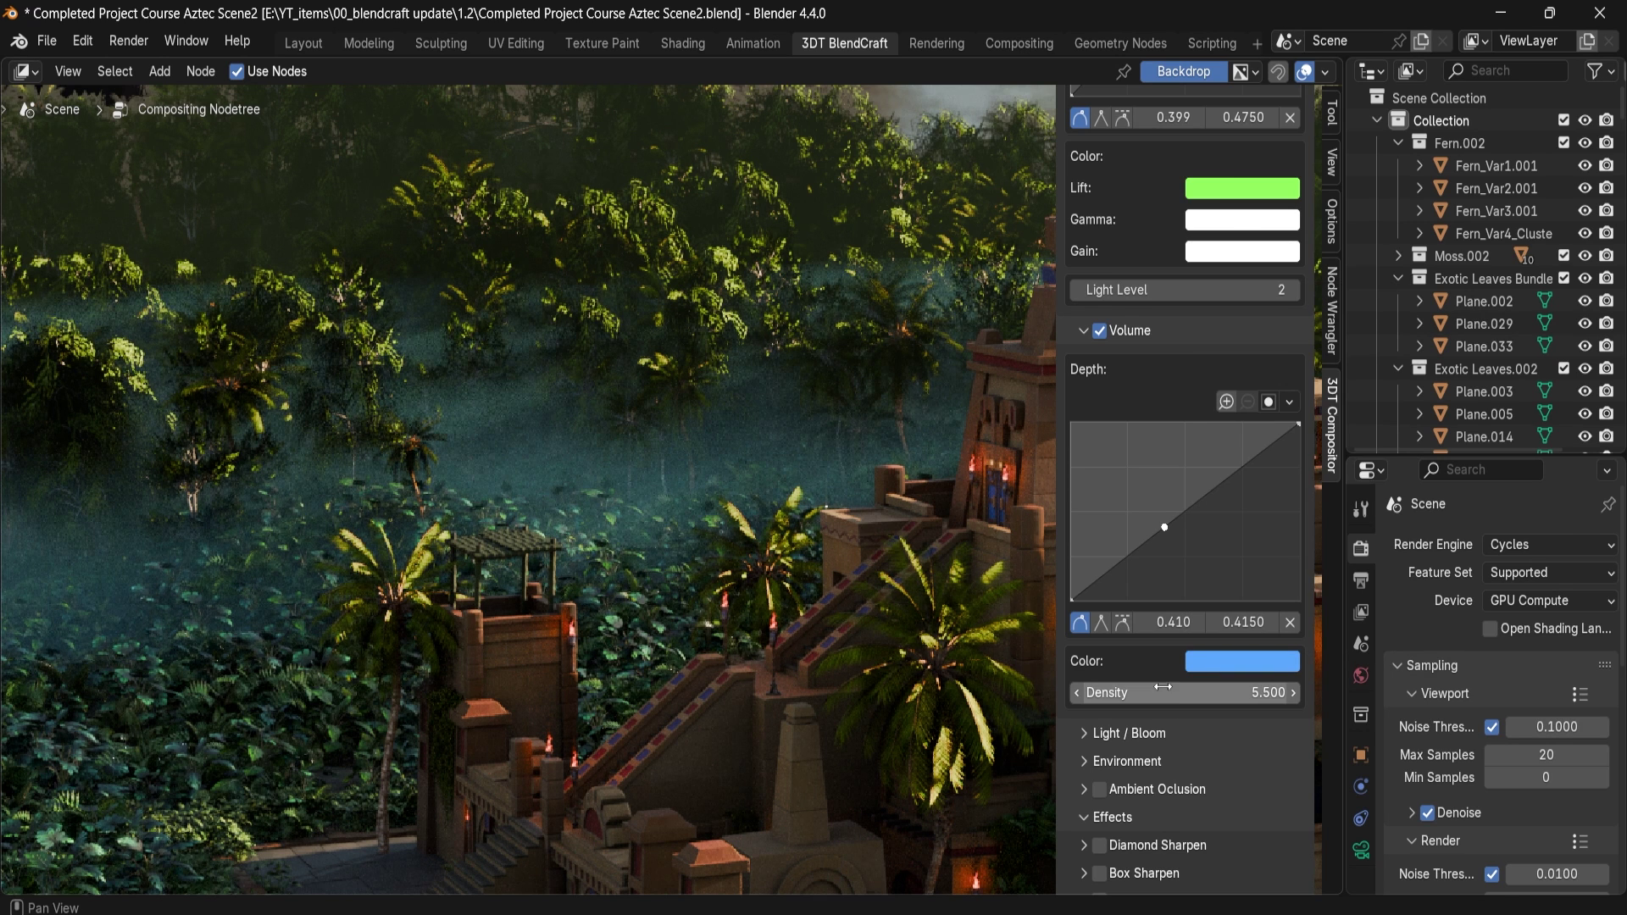
# Step: Expand Light / Bloom and step Bloom Level up to 3 while framing the temple
pyautogui.click(1125, 735)
pyautogui.scroll(-5, 1125, 735)
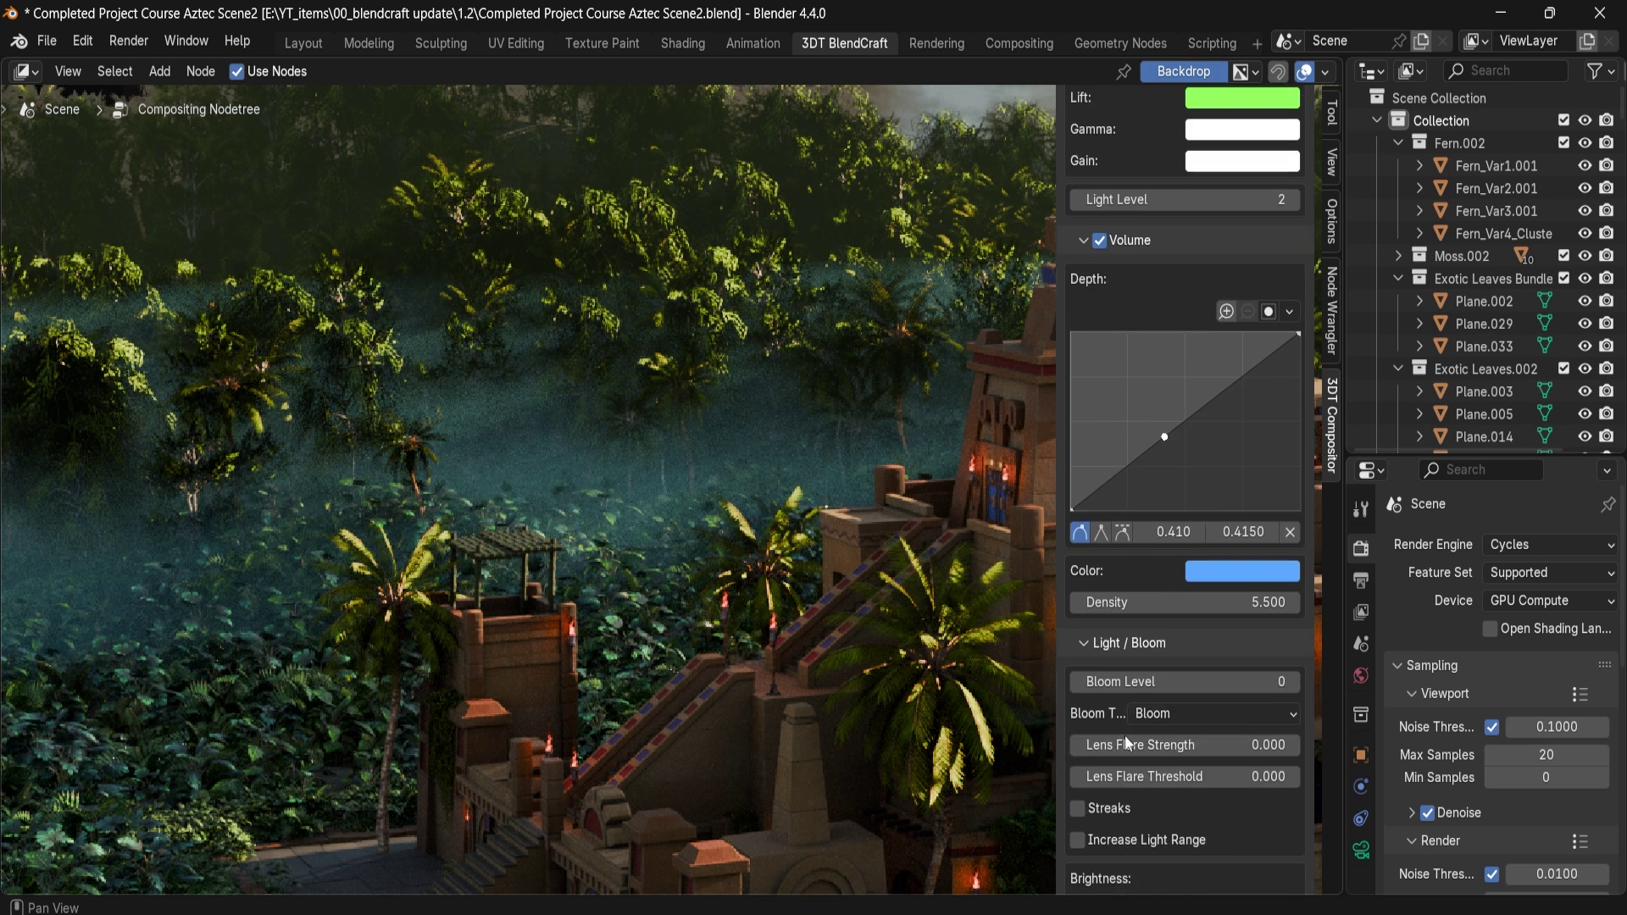
pyautogui.keyDown('alt'); pyautogui.moveTo(804, 628); pyautogui.dragTo(440, 508, button='middle'); pyautogui.keyUp('alt')
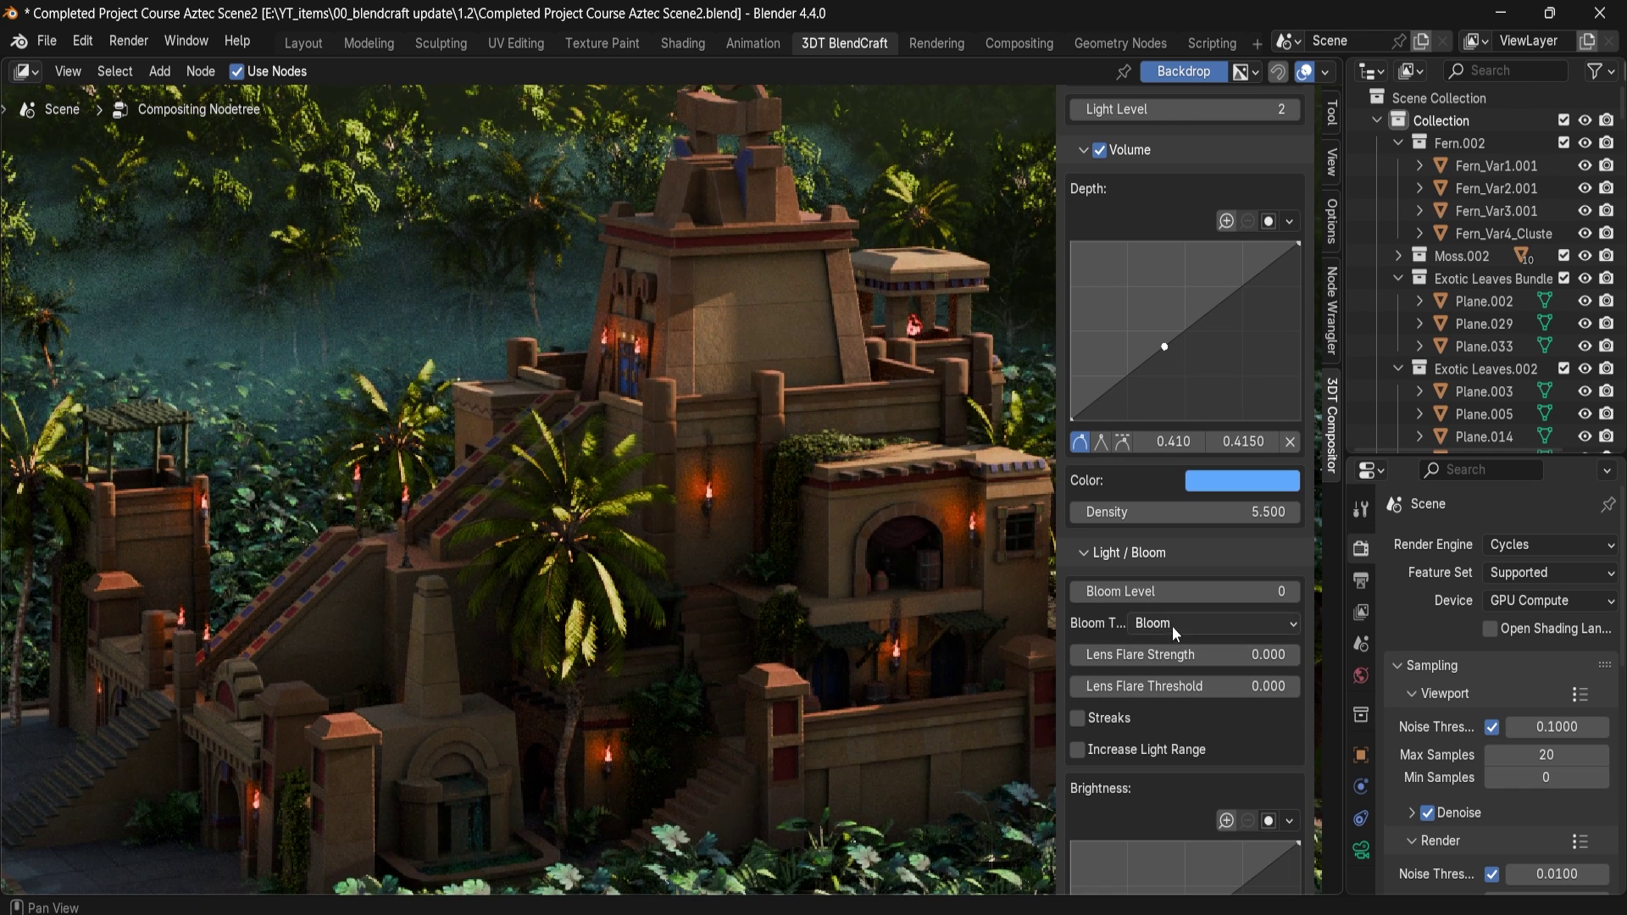
pyautogui.click(1294, 591)
pyautogui.click(1295, 592)
pyautogui.click(1295, 592)
pyautogui.keyDown('alt'); pyautogui.moveTo(851, 400); pyautogui.dragTo(612, 210, button='middle'); pyautogui.keyUp('alt')
pyautogui.keyDown('alt'); pyautogui.moveTo(761, 674); pyautogui.dragTo(862, 278, button='middle'); pyautogui.keyUp('alt')
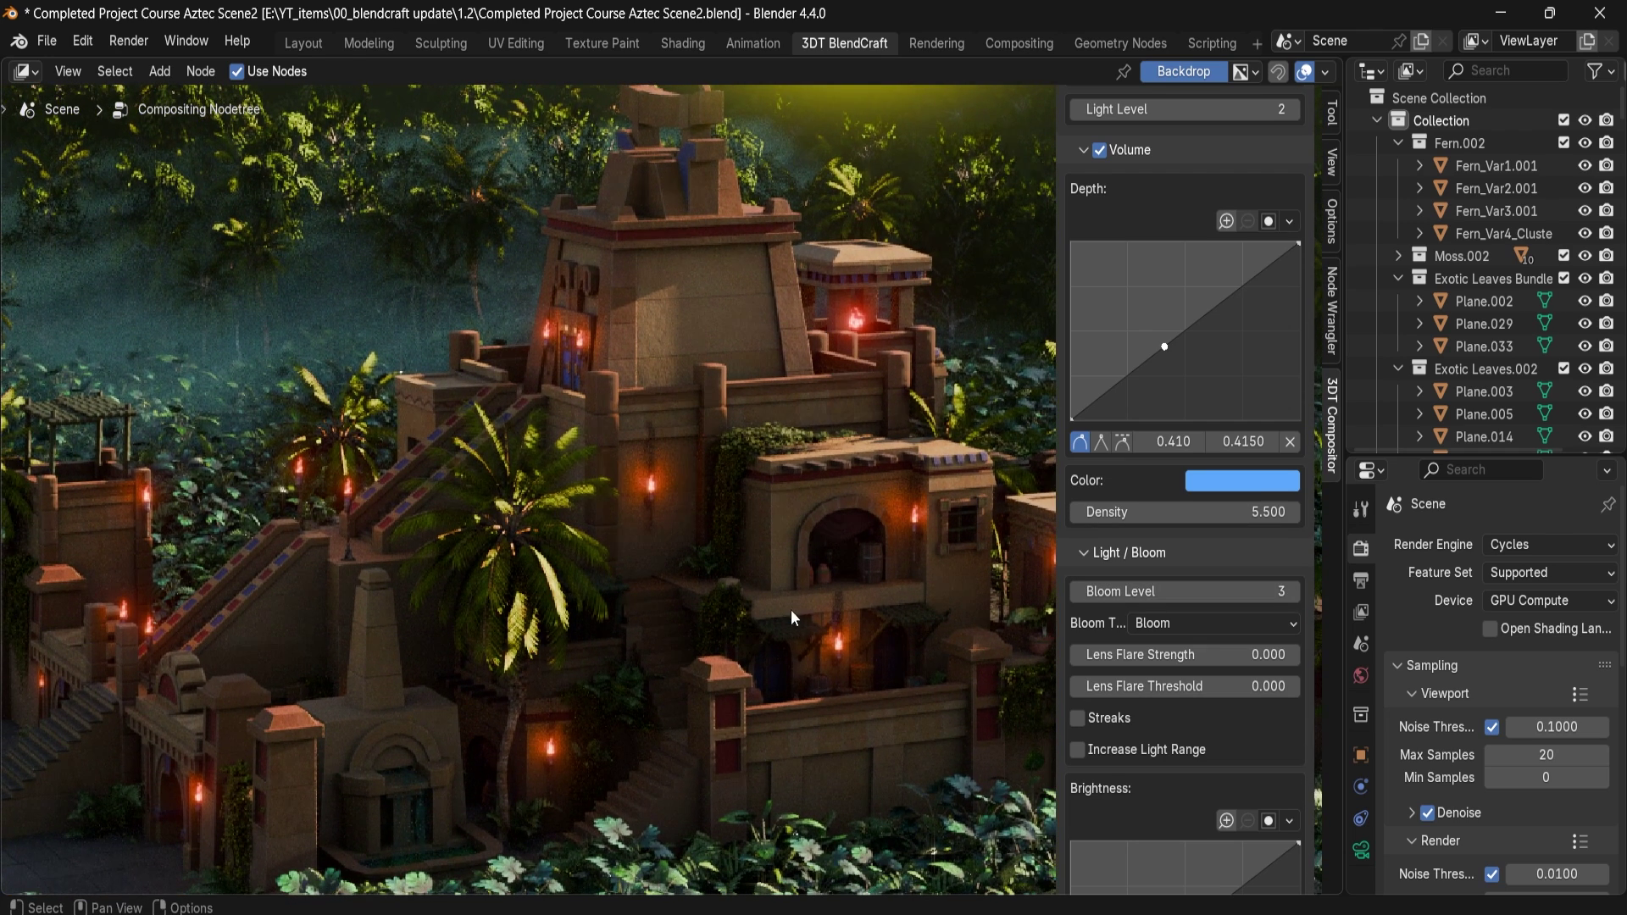
# Step: Drop Bloom Level to 1 and compare the Ghosts, Streaks, Fog Glow and Simple Star bloom types
pyautogui.click(1178, 623)
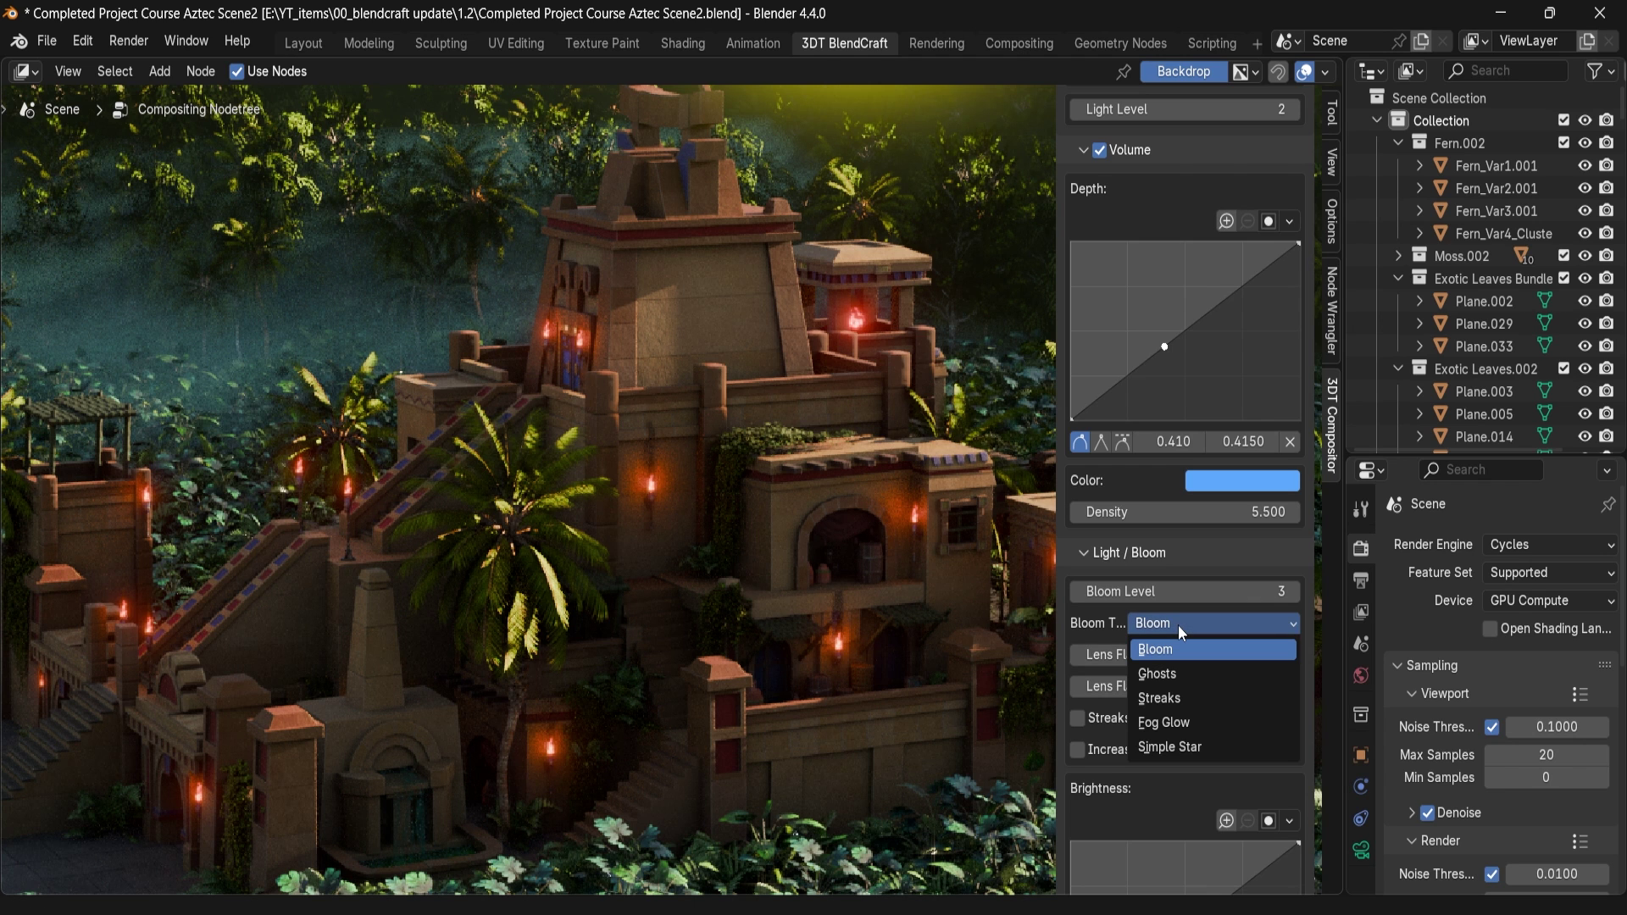
pyautogui.click(1177, 671)
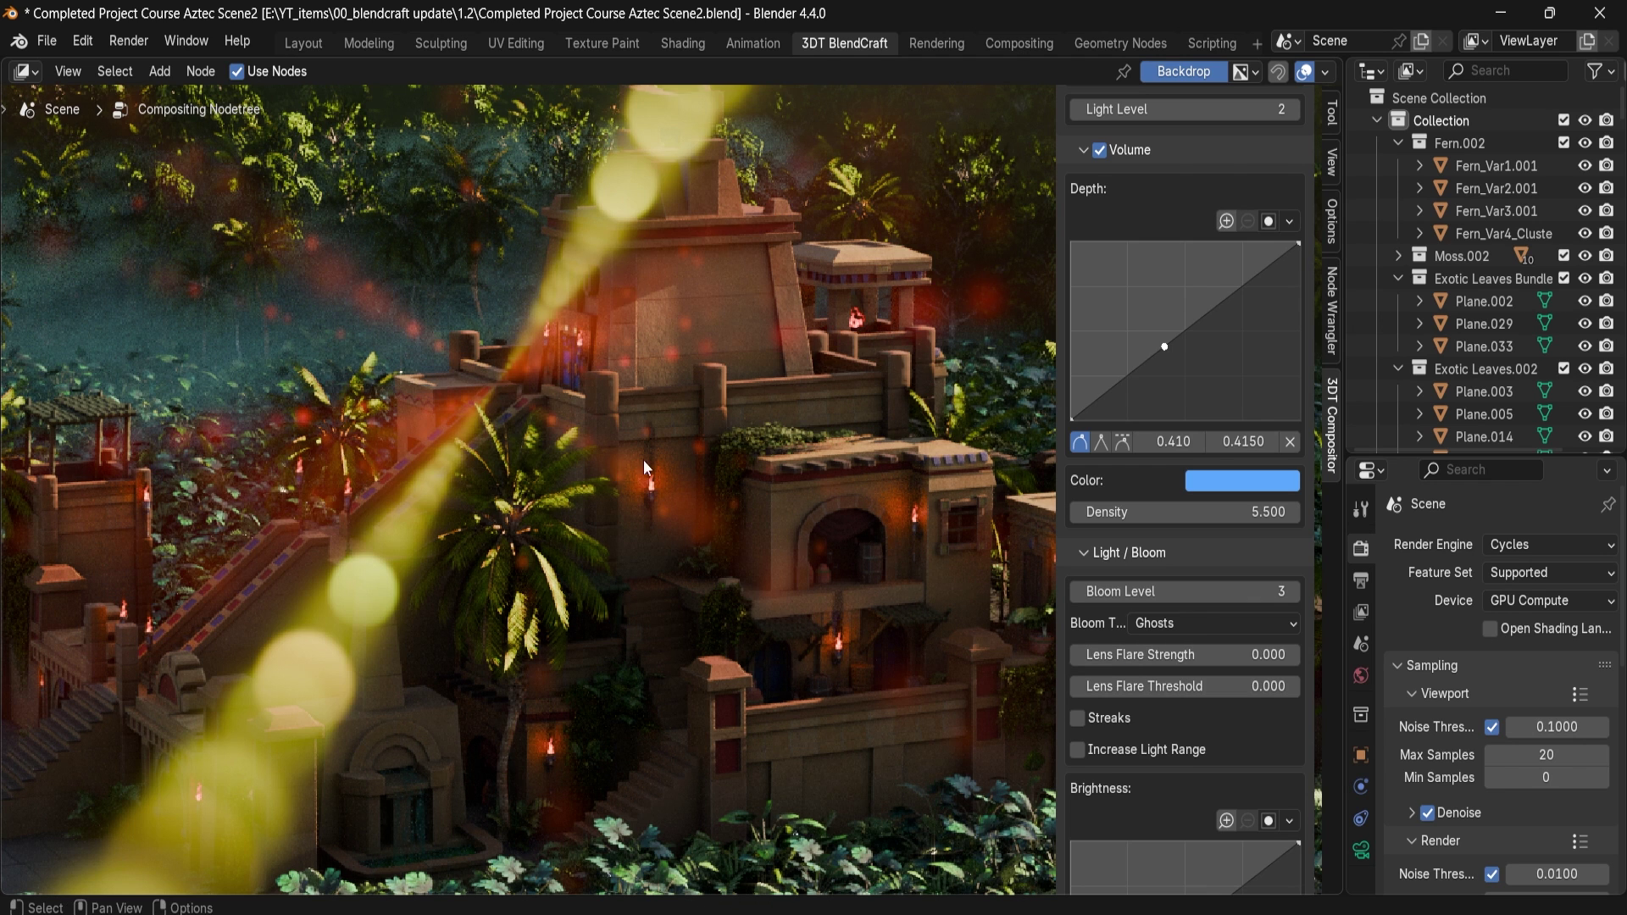
pyautogui.click(1076, 590)
pyautogui.click(1076, 590)
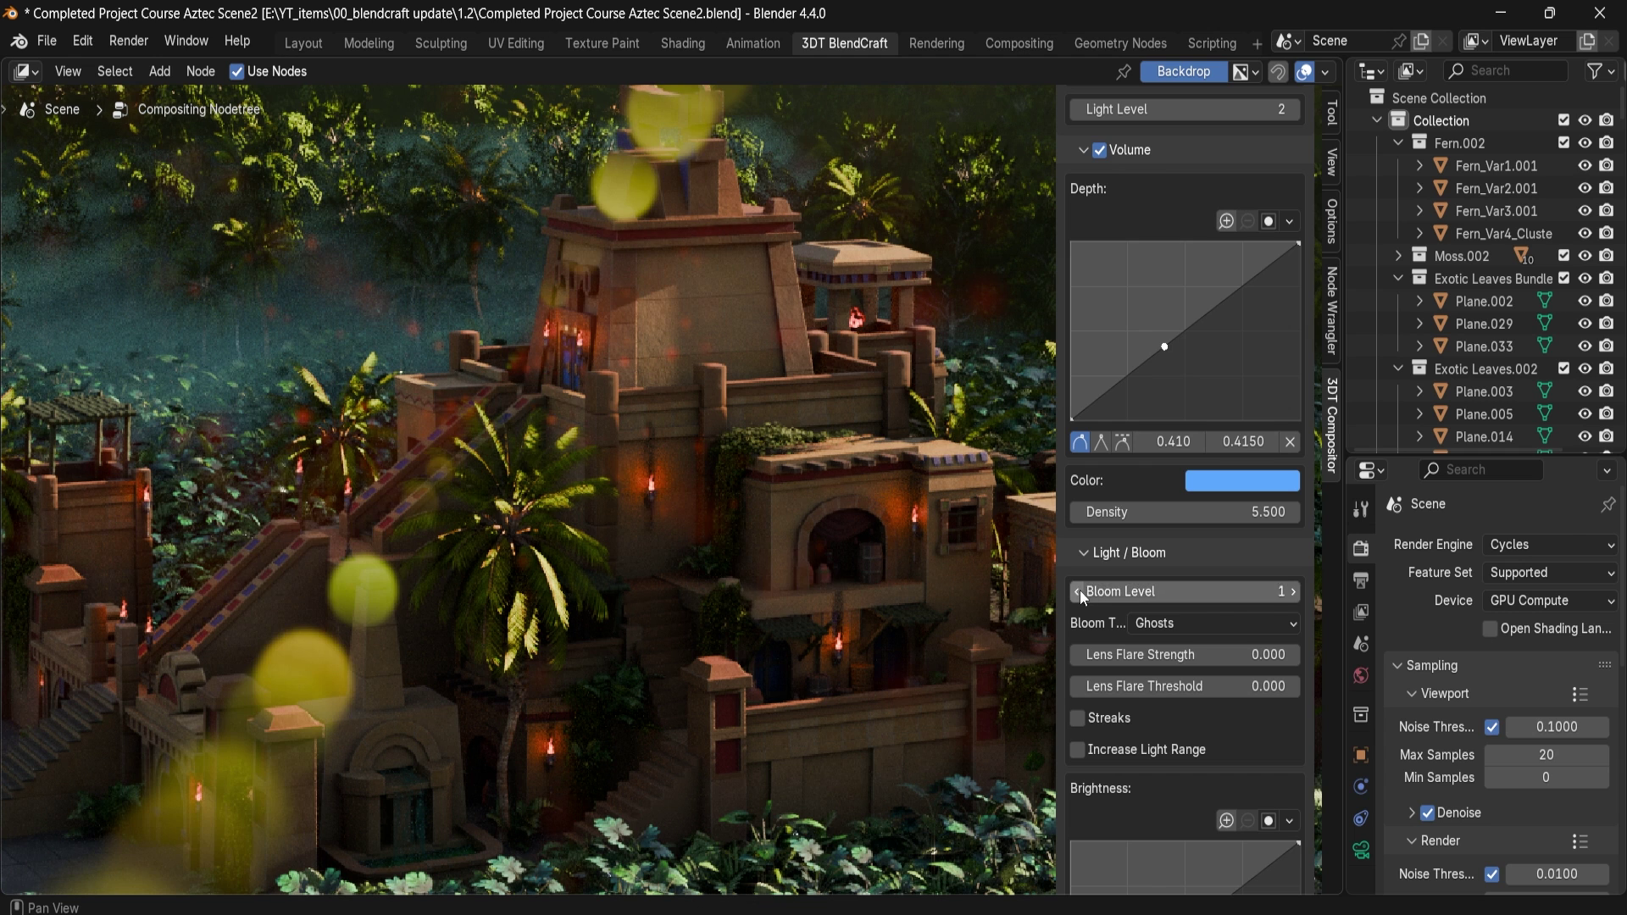
pyautogui.click(1182, 631)
pyautogui.click(1172, 697)
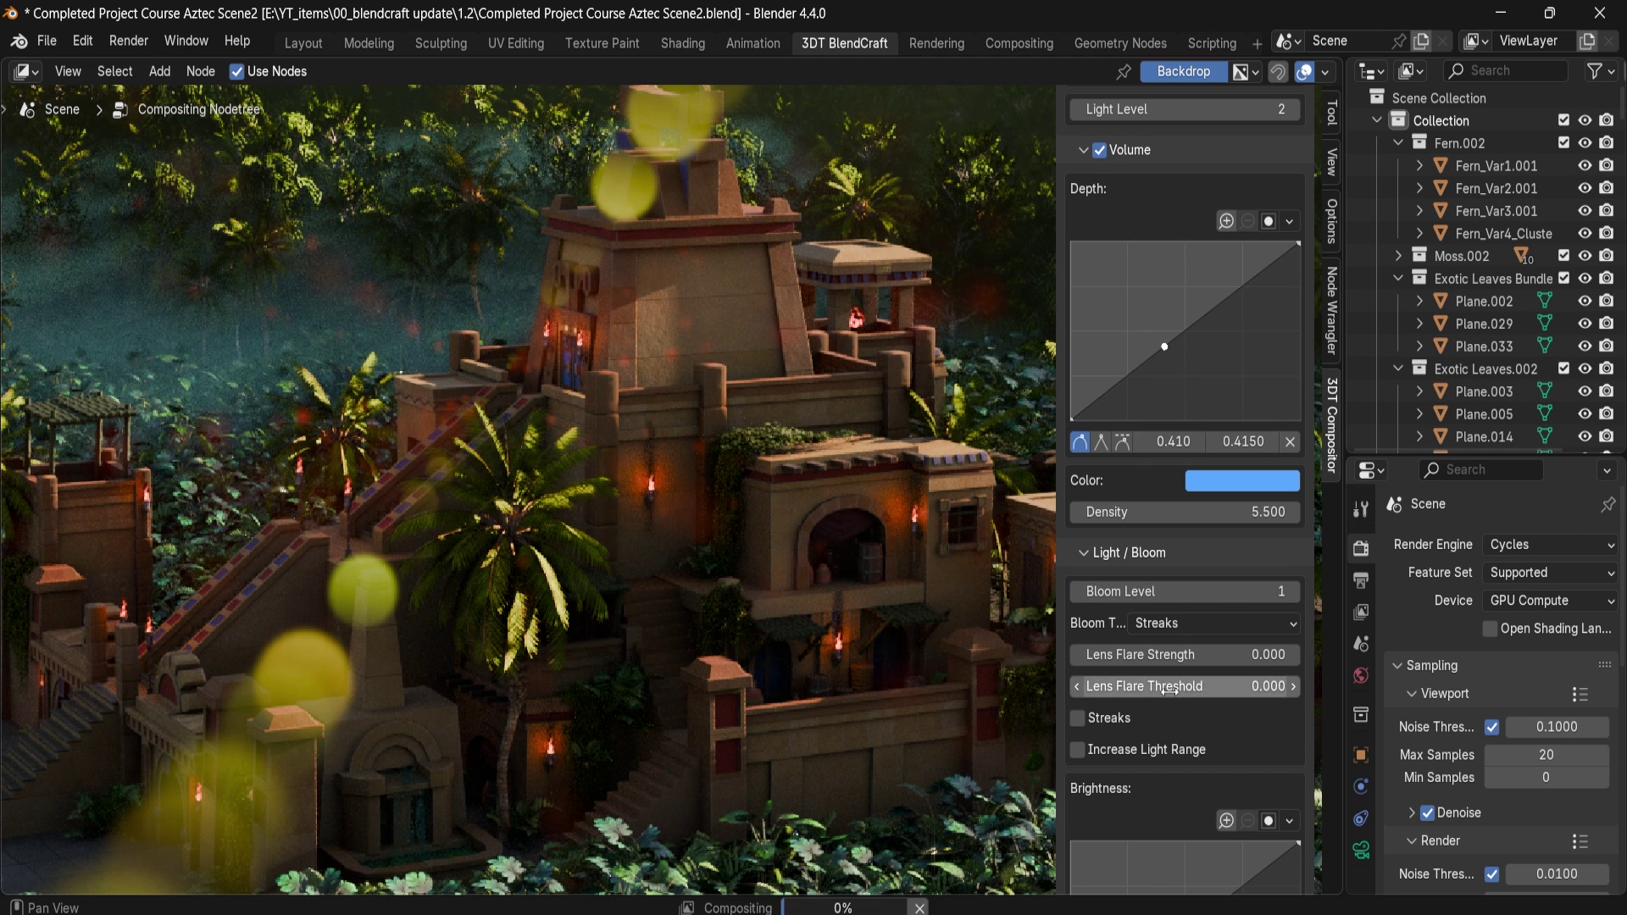
pyautogui.click(1174, 619)
pyautogui.click(1173, 720)
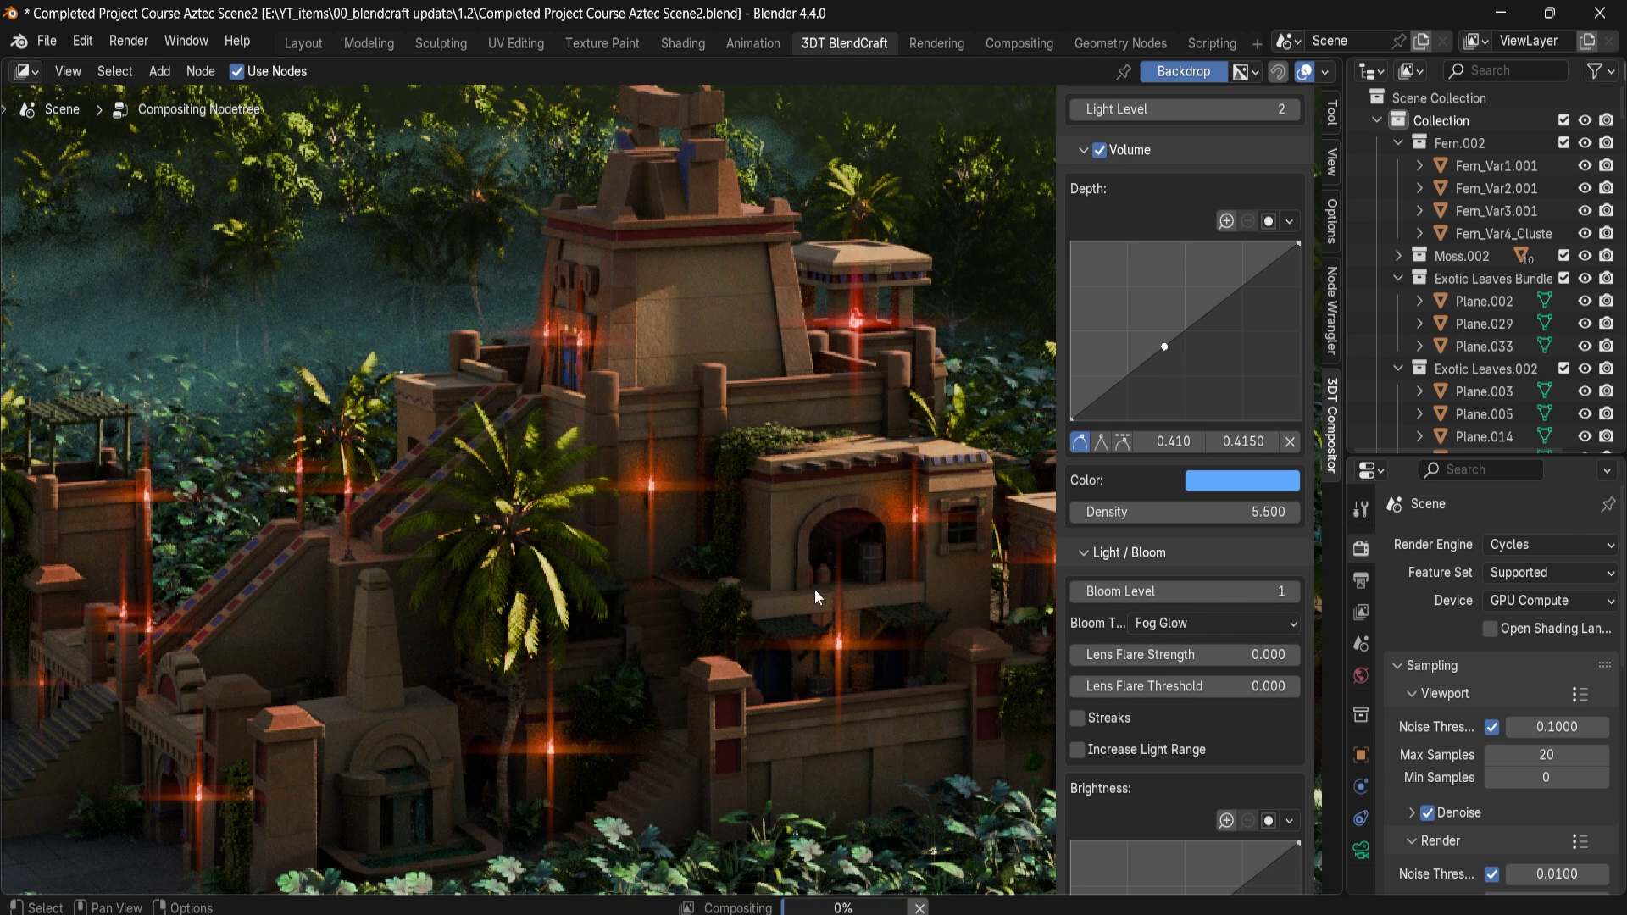
pyautogui.click(1176, 627)
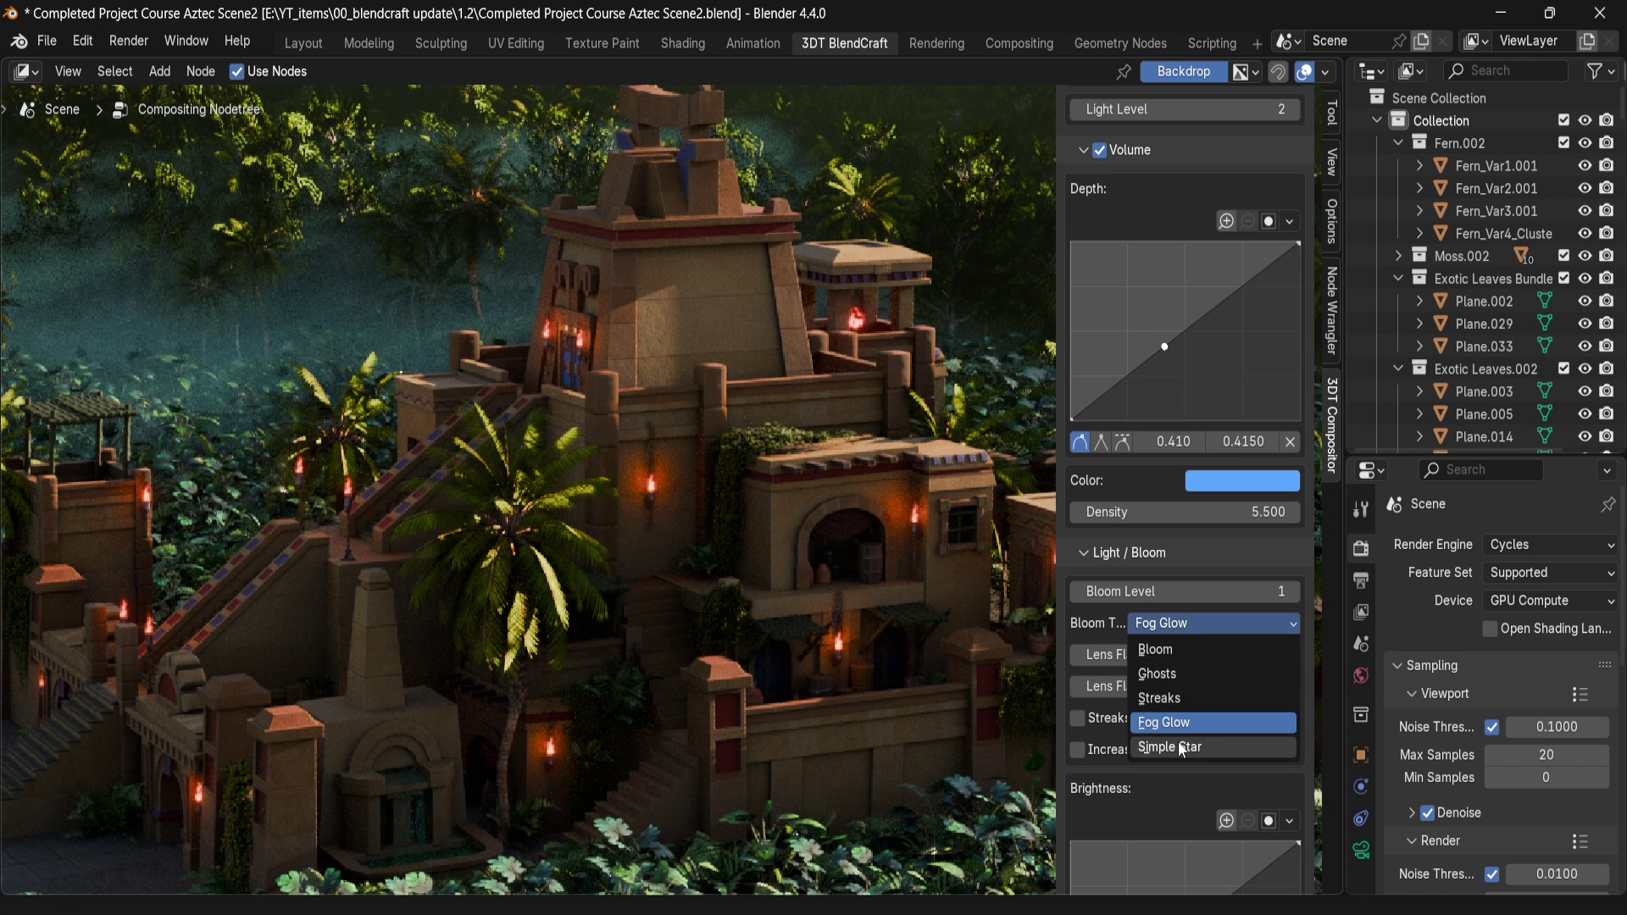
pyautogui.click(1178, 744)
pyautogui.click(1212, 622)
pyautogui.click(1142, 654)
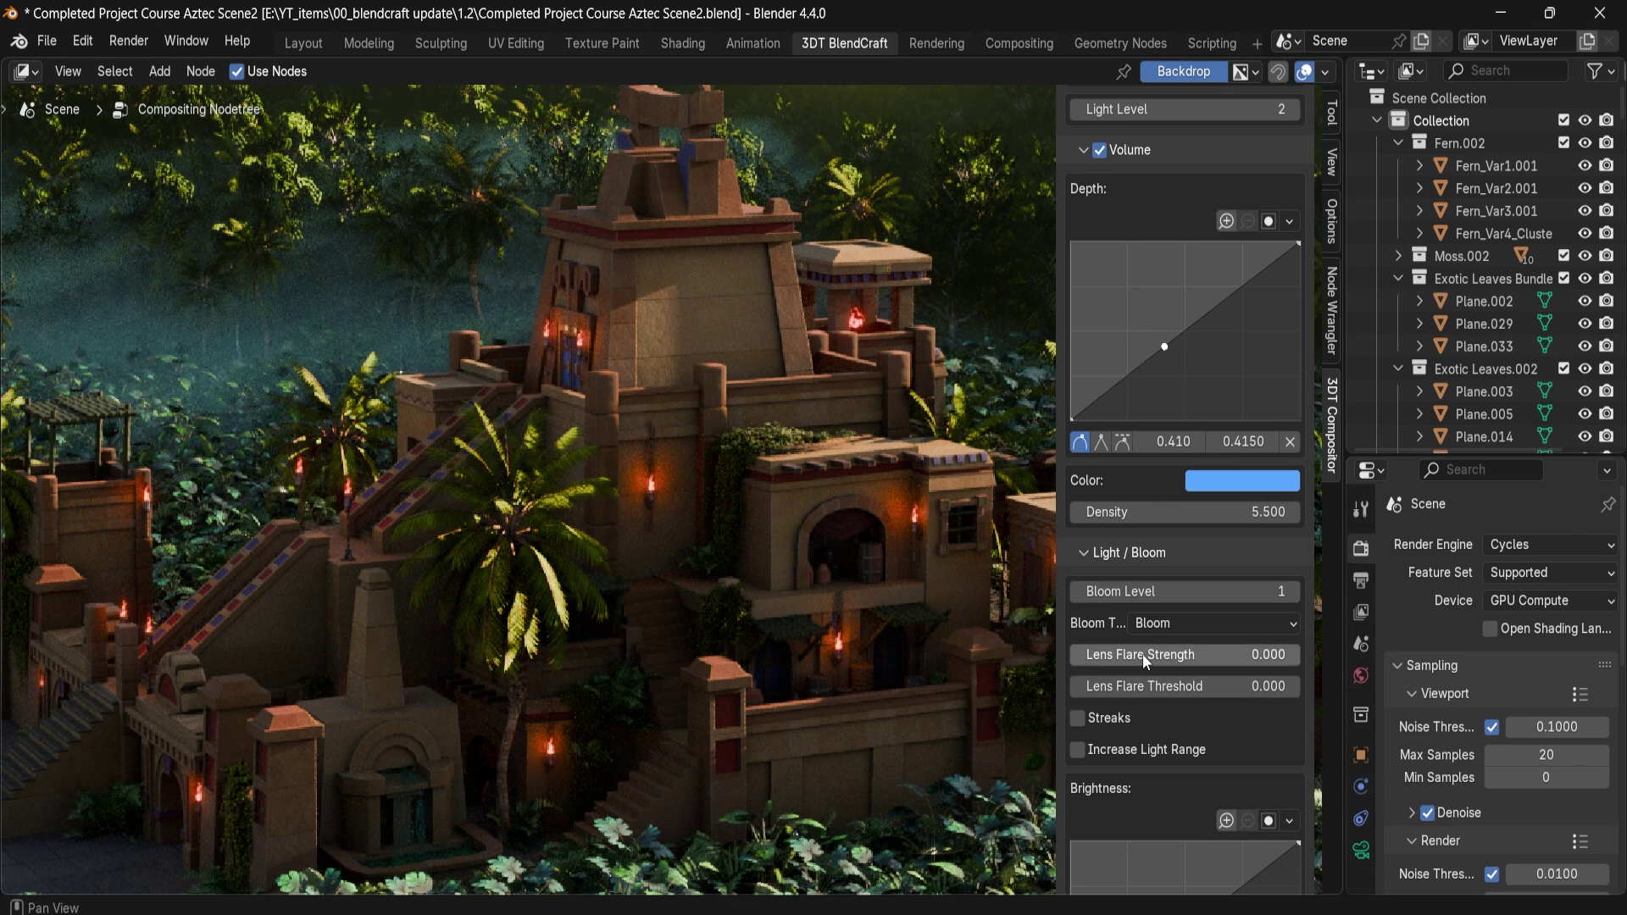
# Step: Choose Fog Glow bloom and set Lens Flare Strength to 0.238
pyautogui.scroll(-4, 1154, 644)
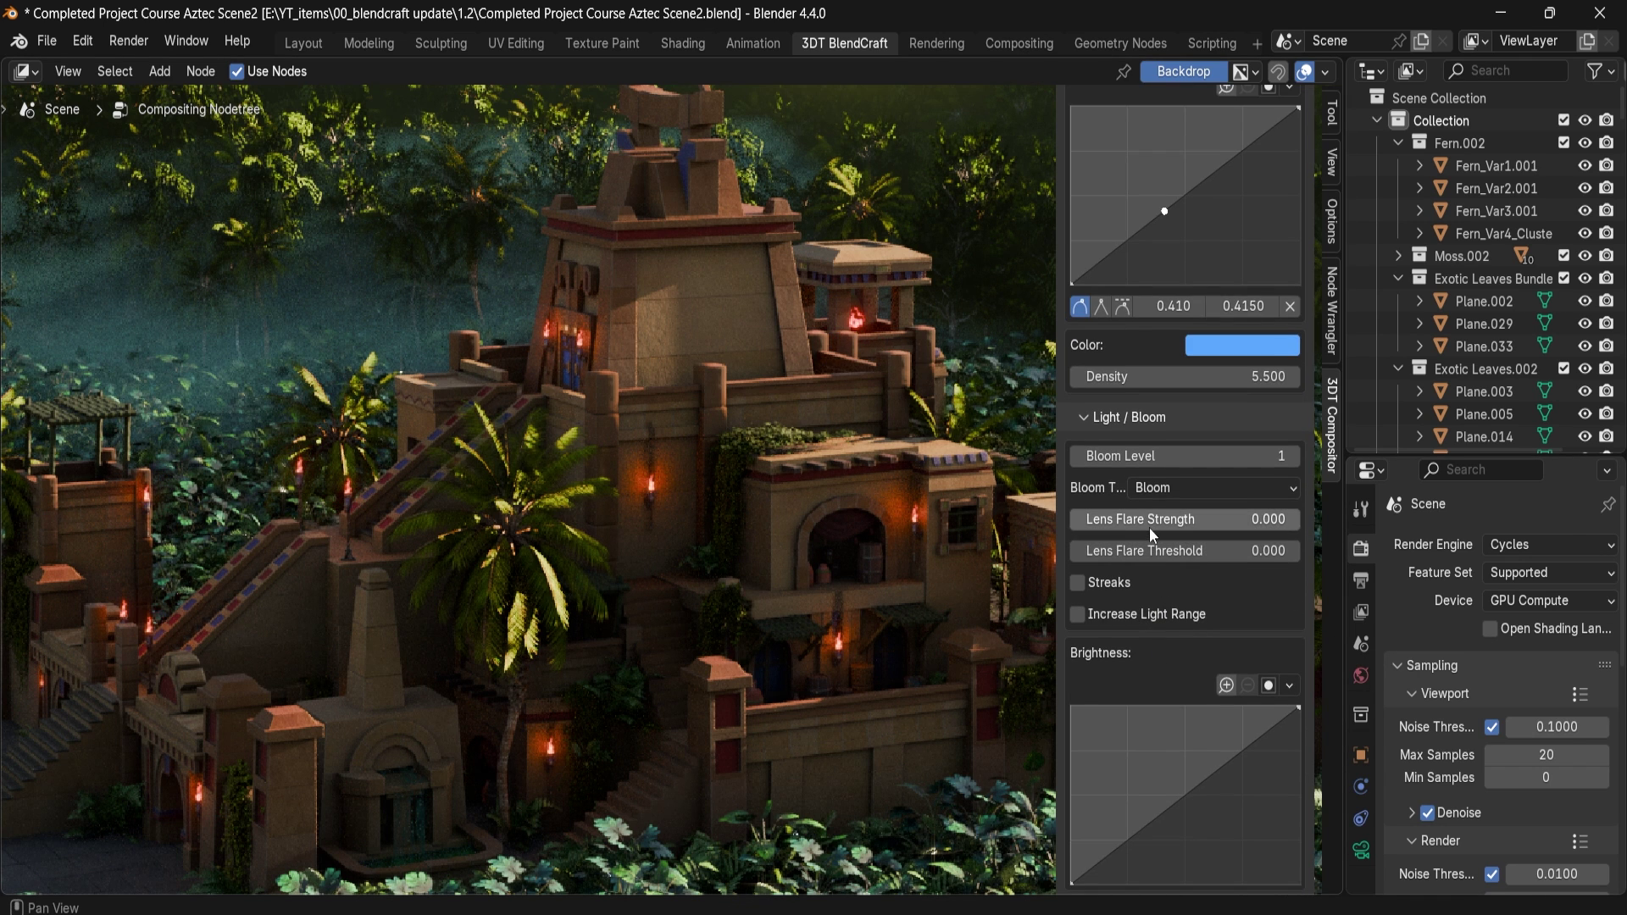
pyautogui.moveTo(1148, 520); pyautogui.dragTo(1166, 517)
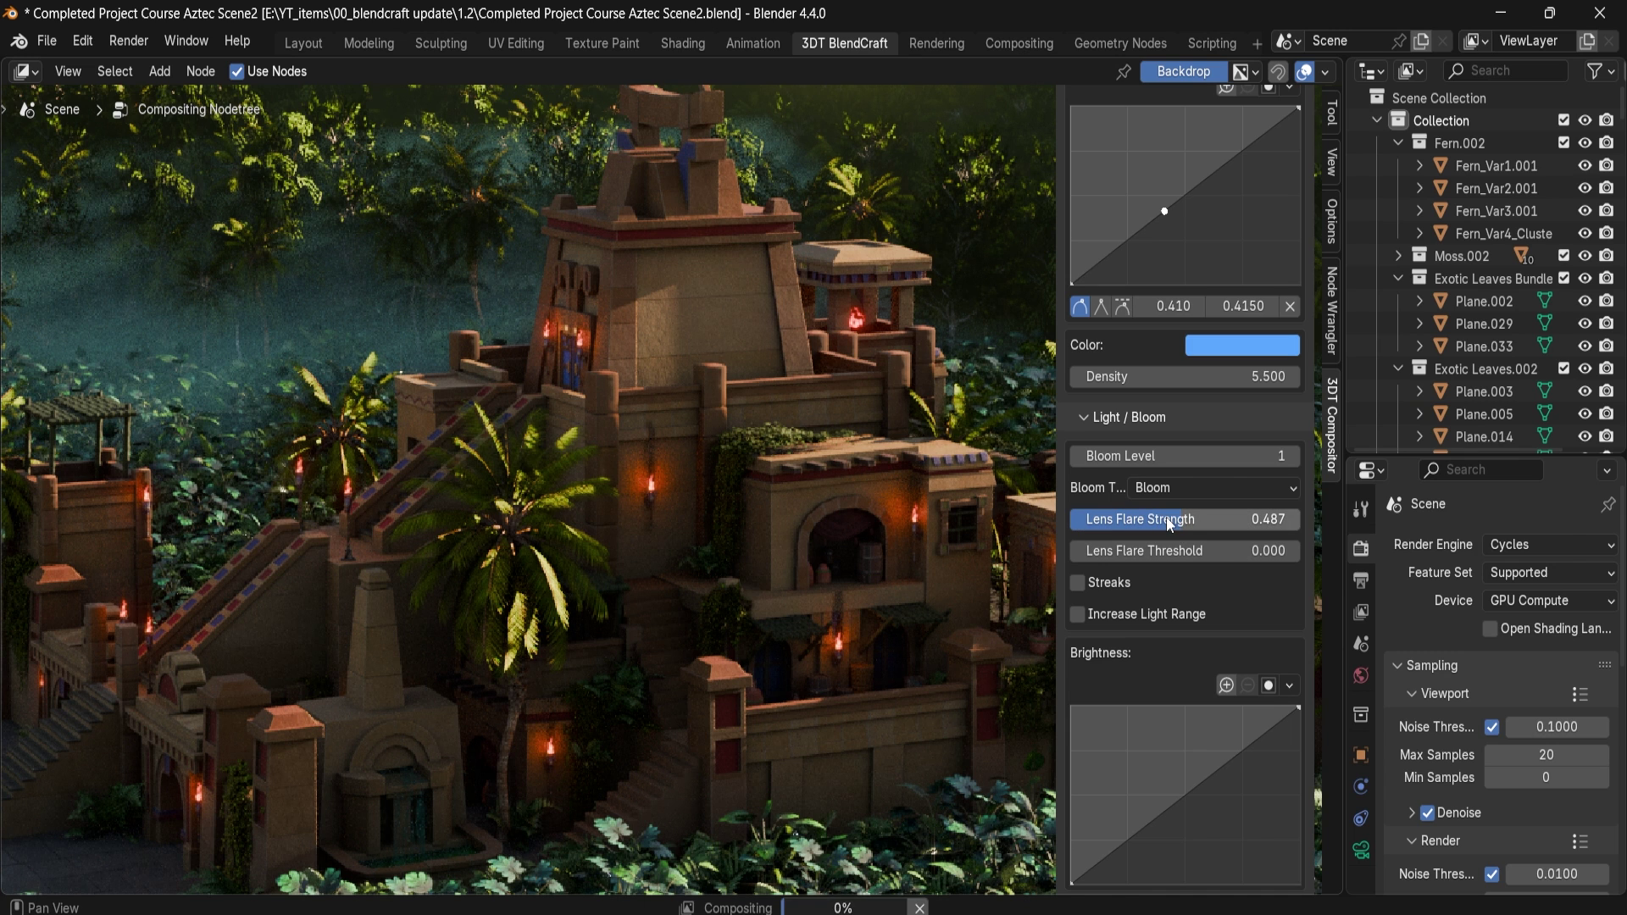
pyautogui.click(1176, 492)
pyautogui.click(1195, 587)
pyautogui.click(1186, 491)
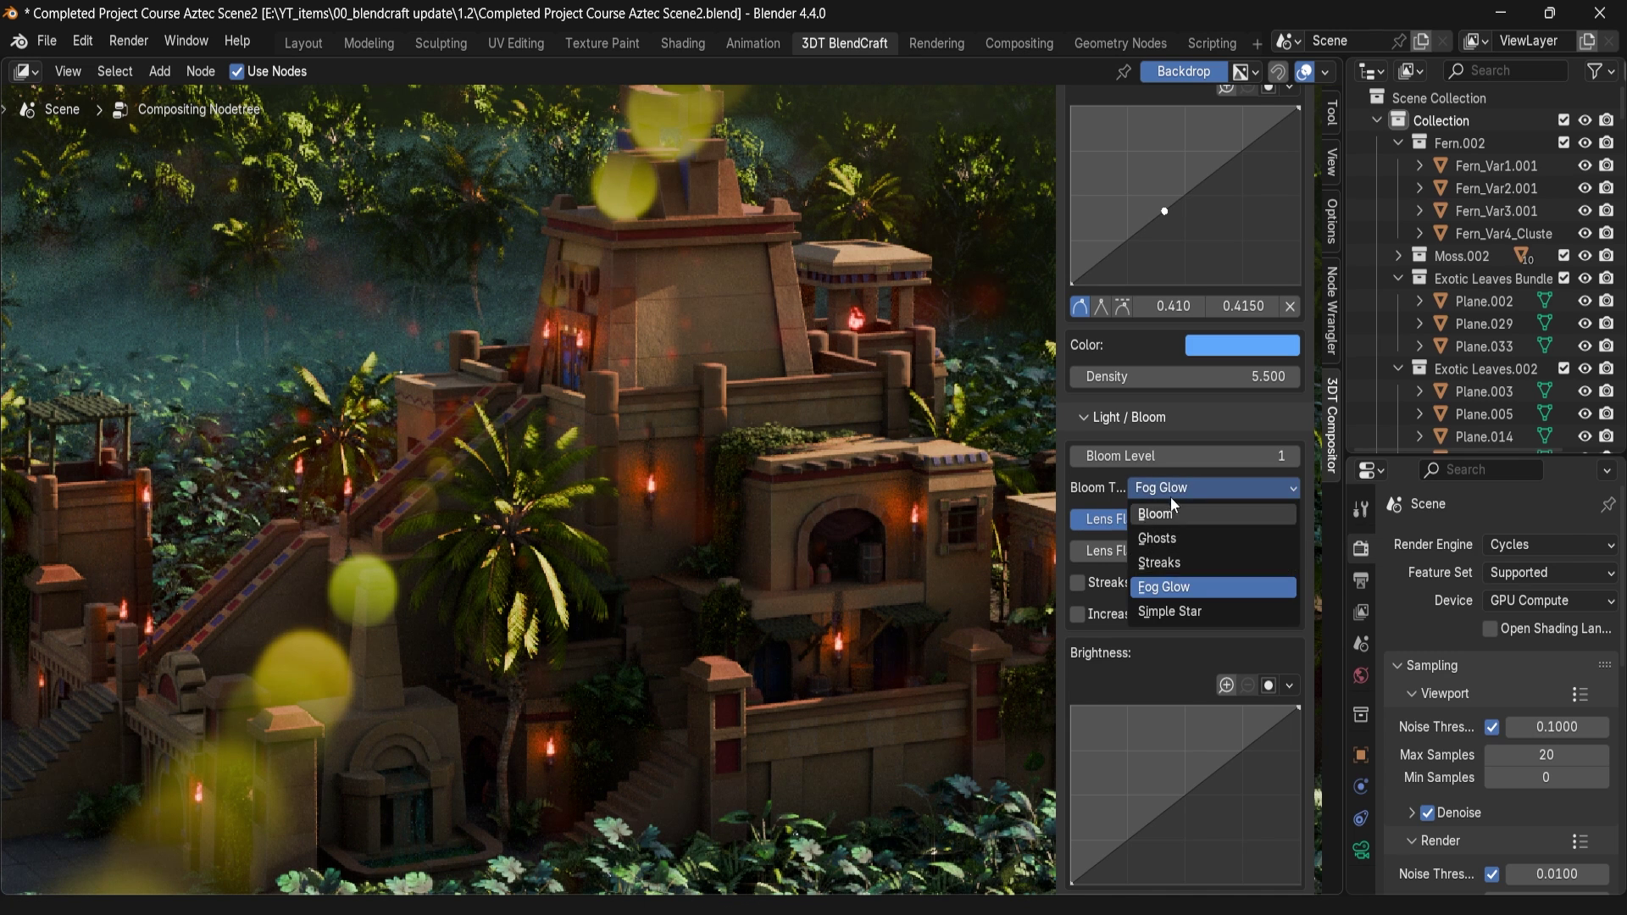
pyautogui.press('Escape')
pyautogui.moveTo(1182, 519); pyautogui.dragTo(1125, 520)
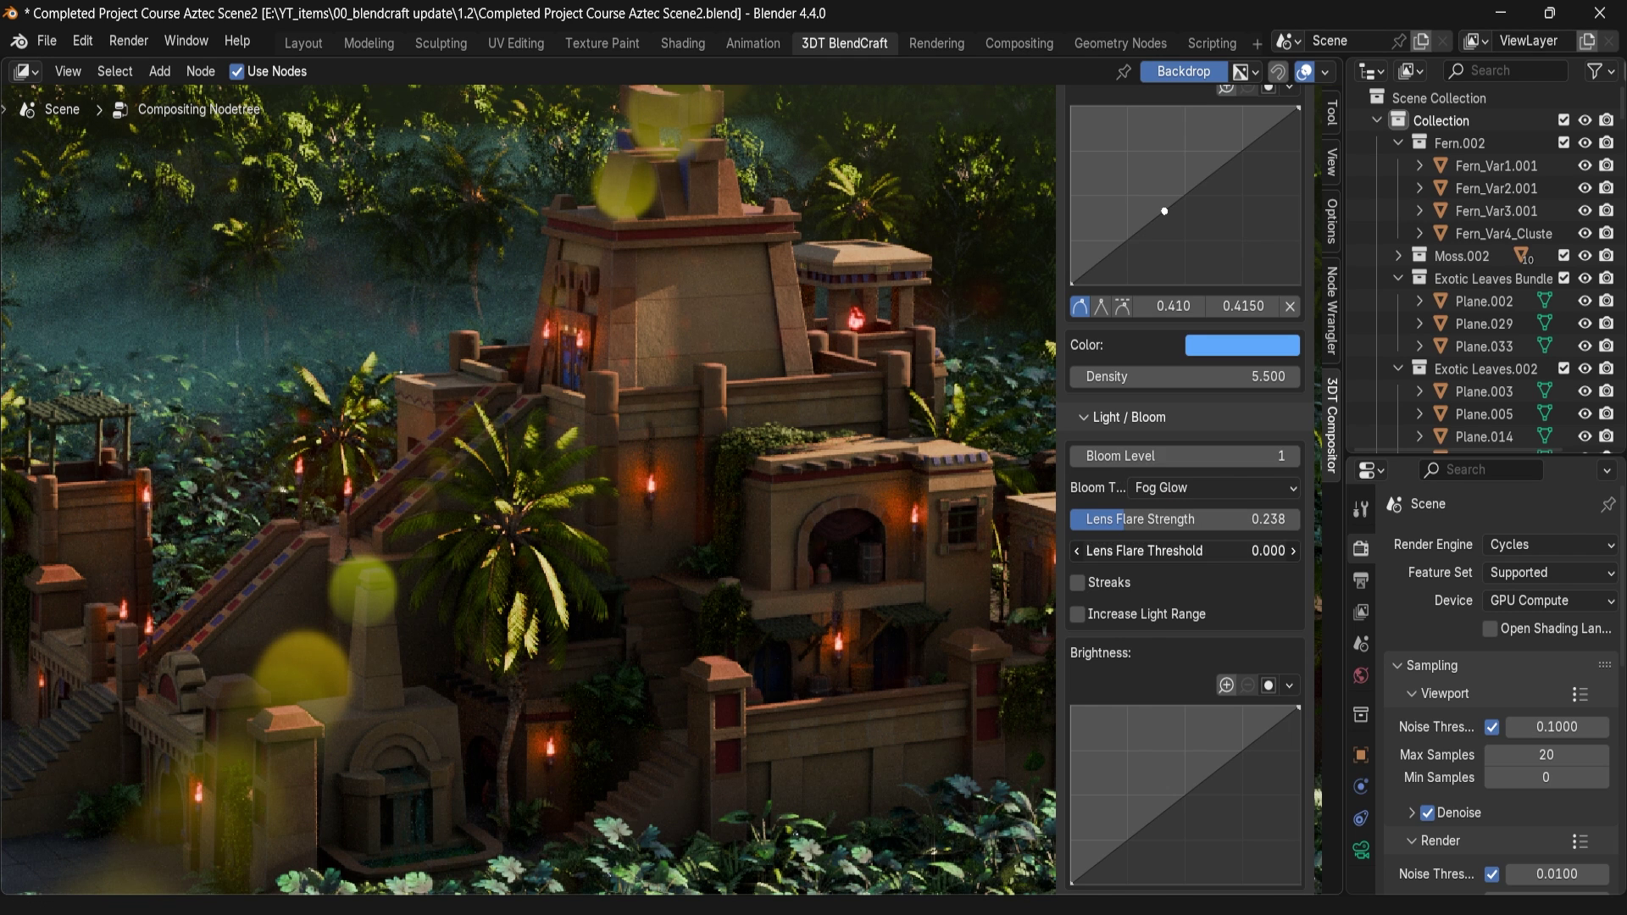
# Step: Add streaks to the lens flare and weaken its strength, checking the moon and temple
pyautogui.click(1079, 583)
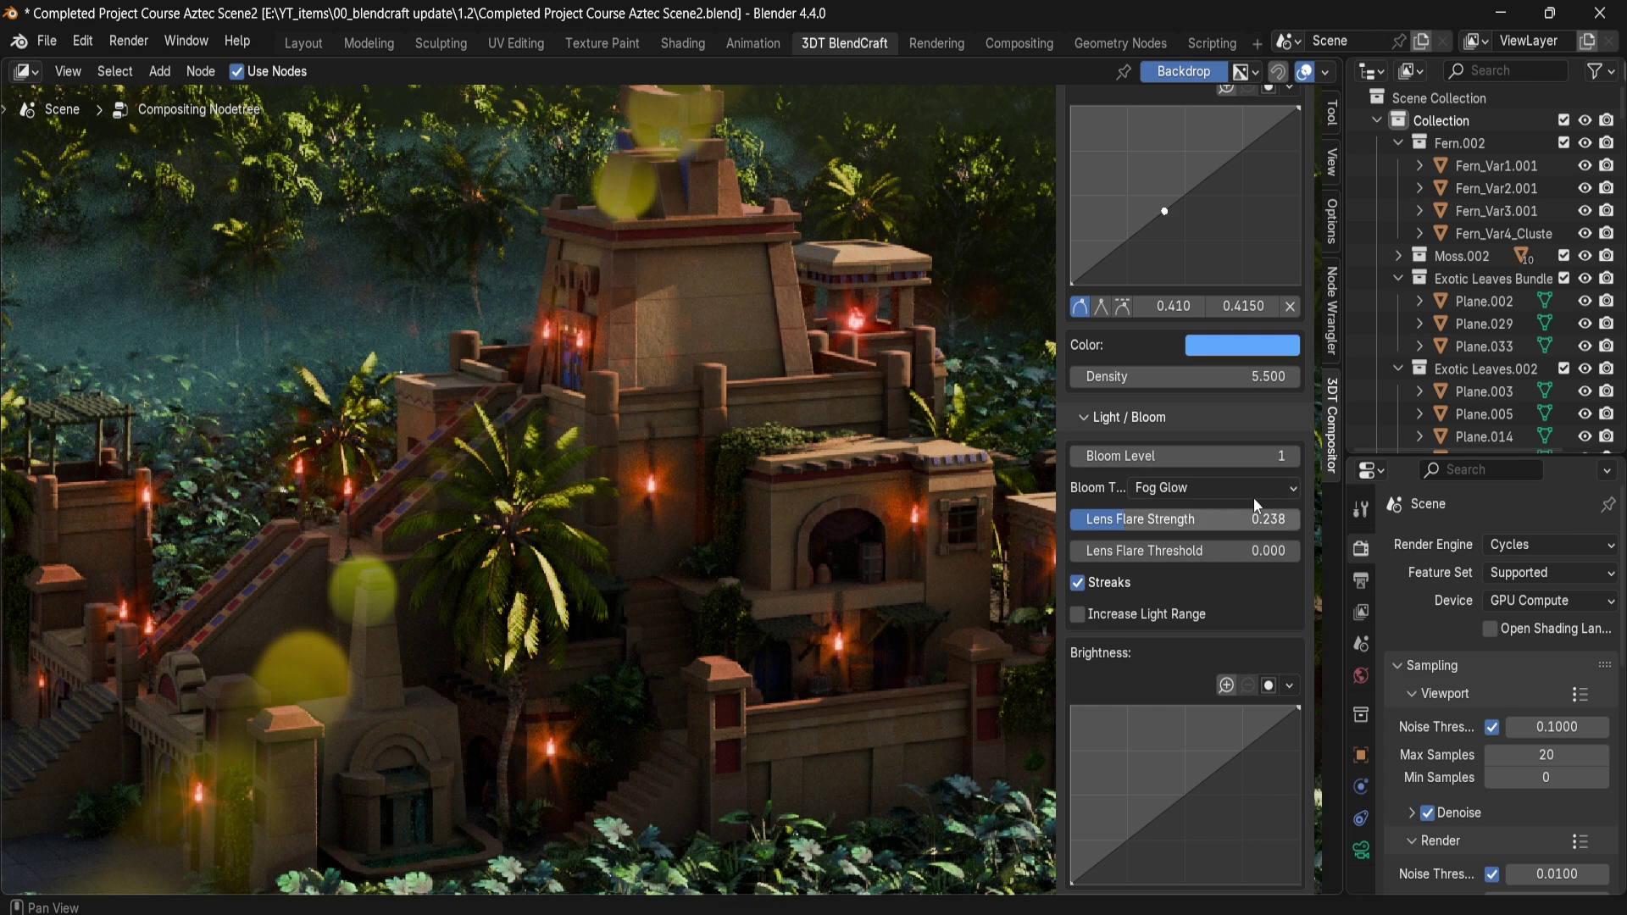
pyautogui.moveTo(1213, 514); pyautogui.dragTo(1097, 545)
pyautogui.keyDown('alt'); pyautogui.moveTo(779, 262); pyautogui.dragTo(717, 511, button='middle'); pyautogui.keyUp('alt')
pyautogui.keyDown('alt'); pyautogui.moveTo(596, 759); pyautogui.dragTo(559, 635, button='middle'); pyautogui.keyUp('alt')
pyautogui.keyDown('alt'); pyautogui.moveTo(466, 562); pyautogui.dragTo(725, 314, button='middle'); pyautogui.keyUp('alt')
pyautogui.keyDown('alt'); pyautogui.moveTo(695, 543); pyautogui.dragTo(725, 482, button='middle'); pyautogui.keyUp('alt')
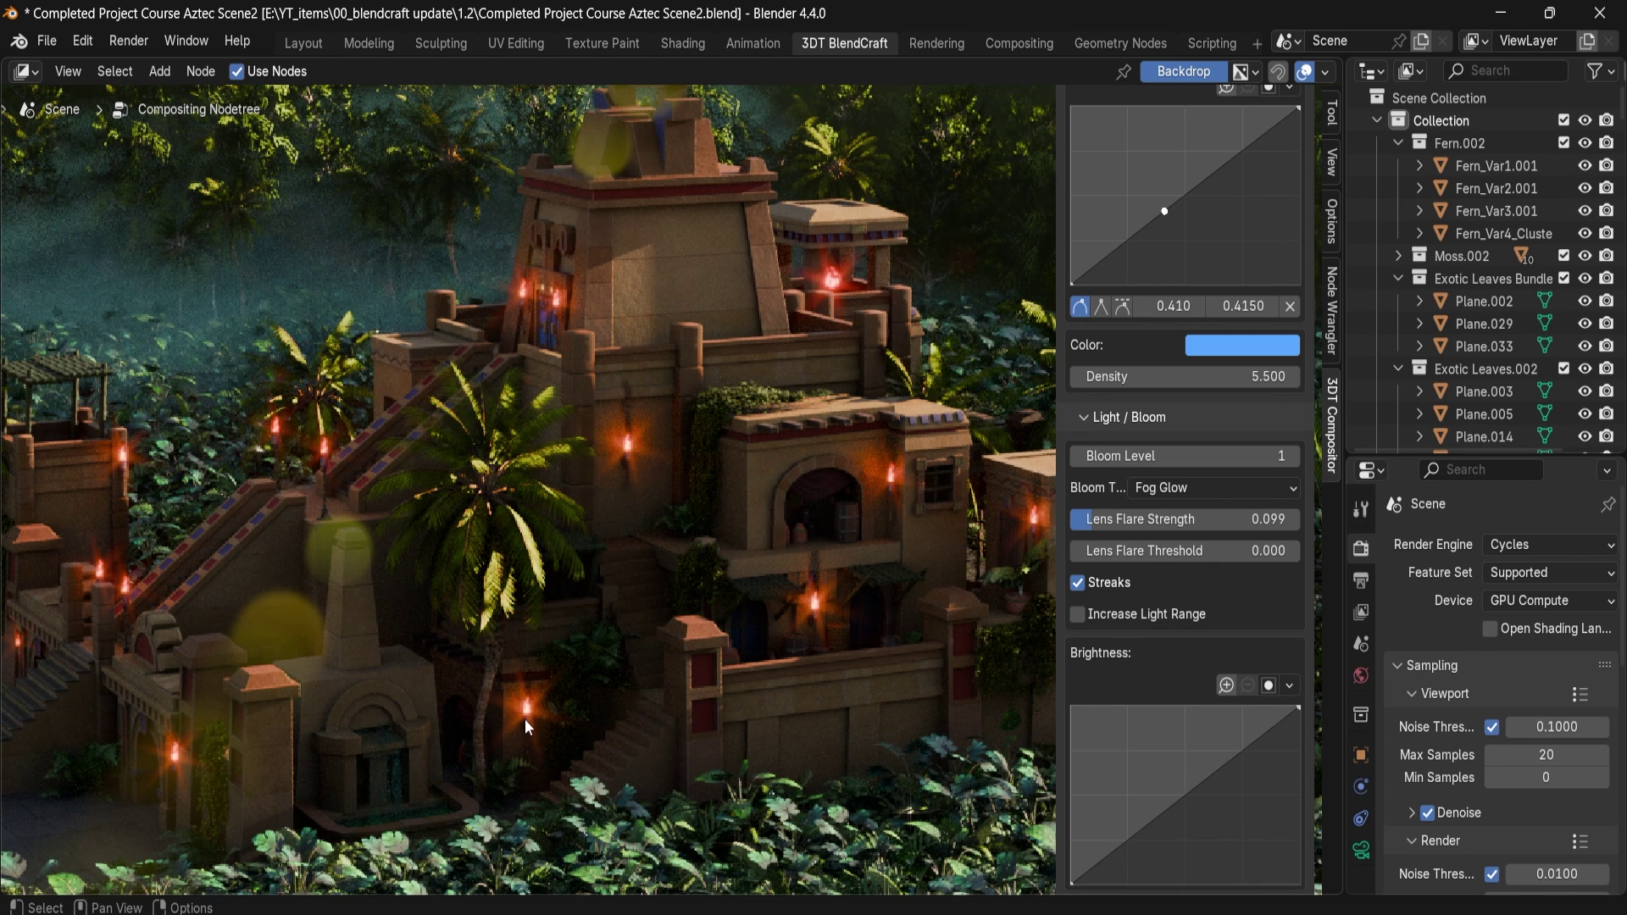
# Step: Turn streaks off, set Lens Flare Strength to 0 and enable Increase Light Range
pyautogui.click(1076, 582)
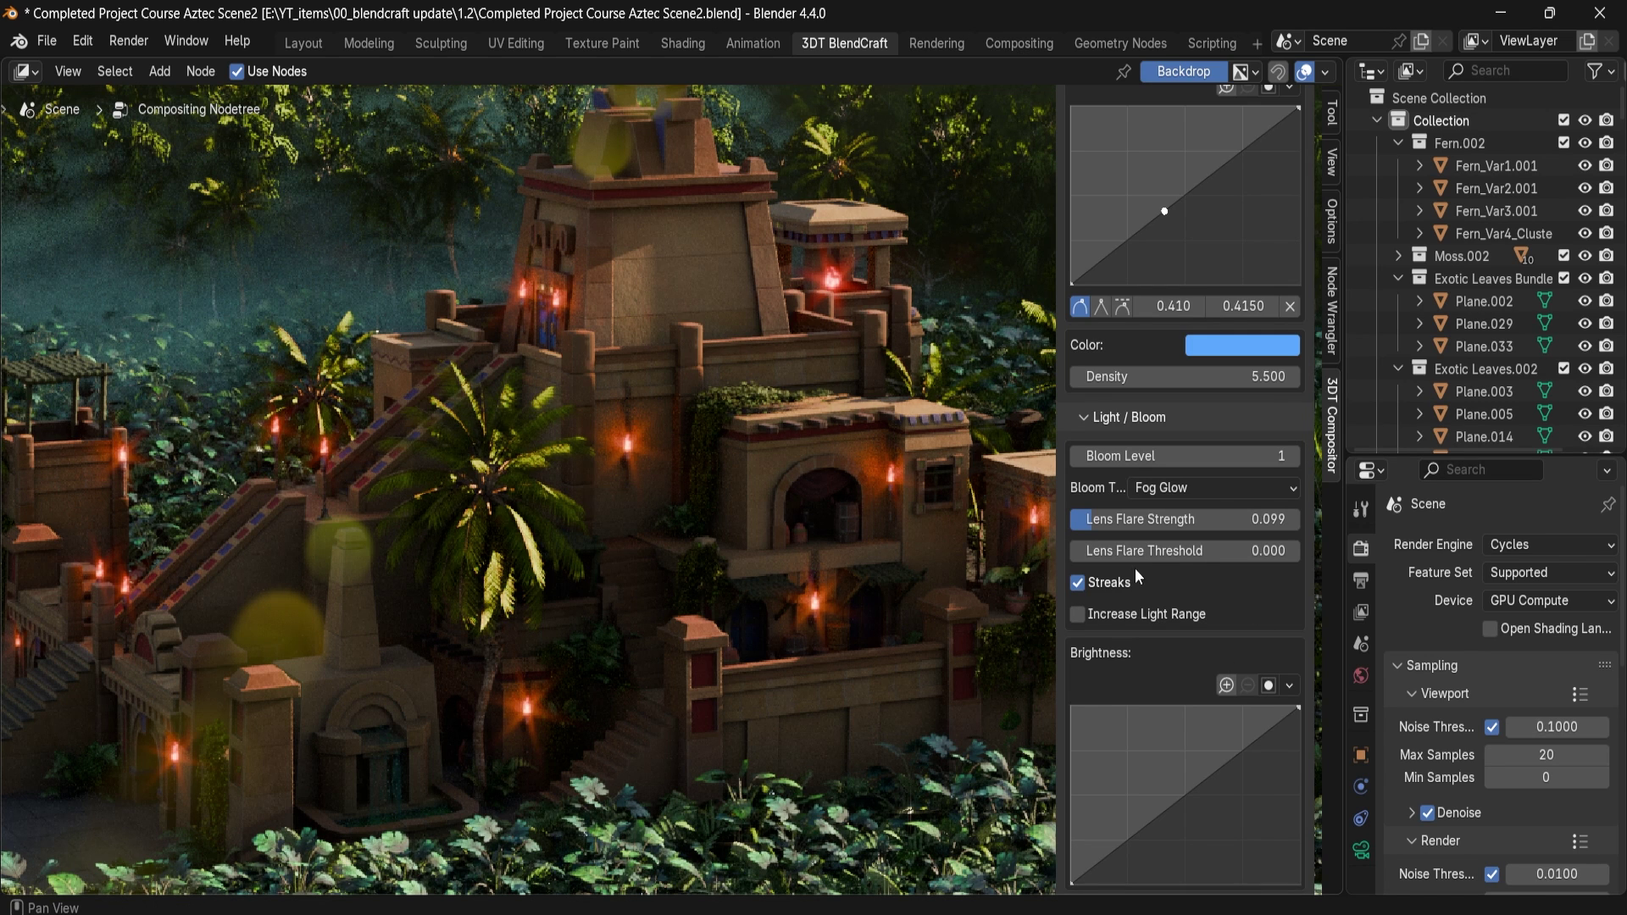
pyautogui.moveTo(1135, 518); pyautogui.dragTo(1078, 519)
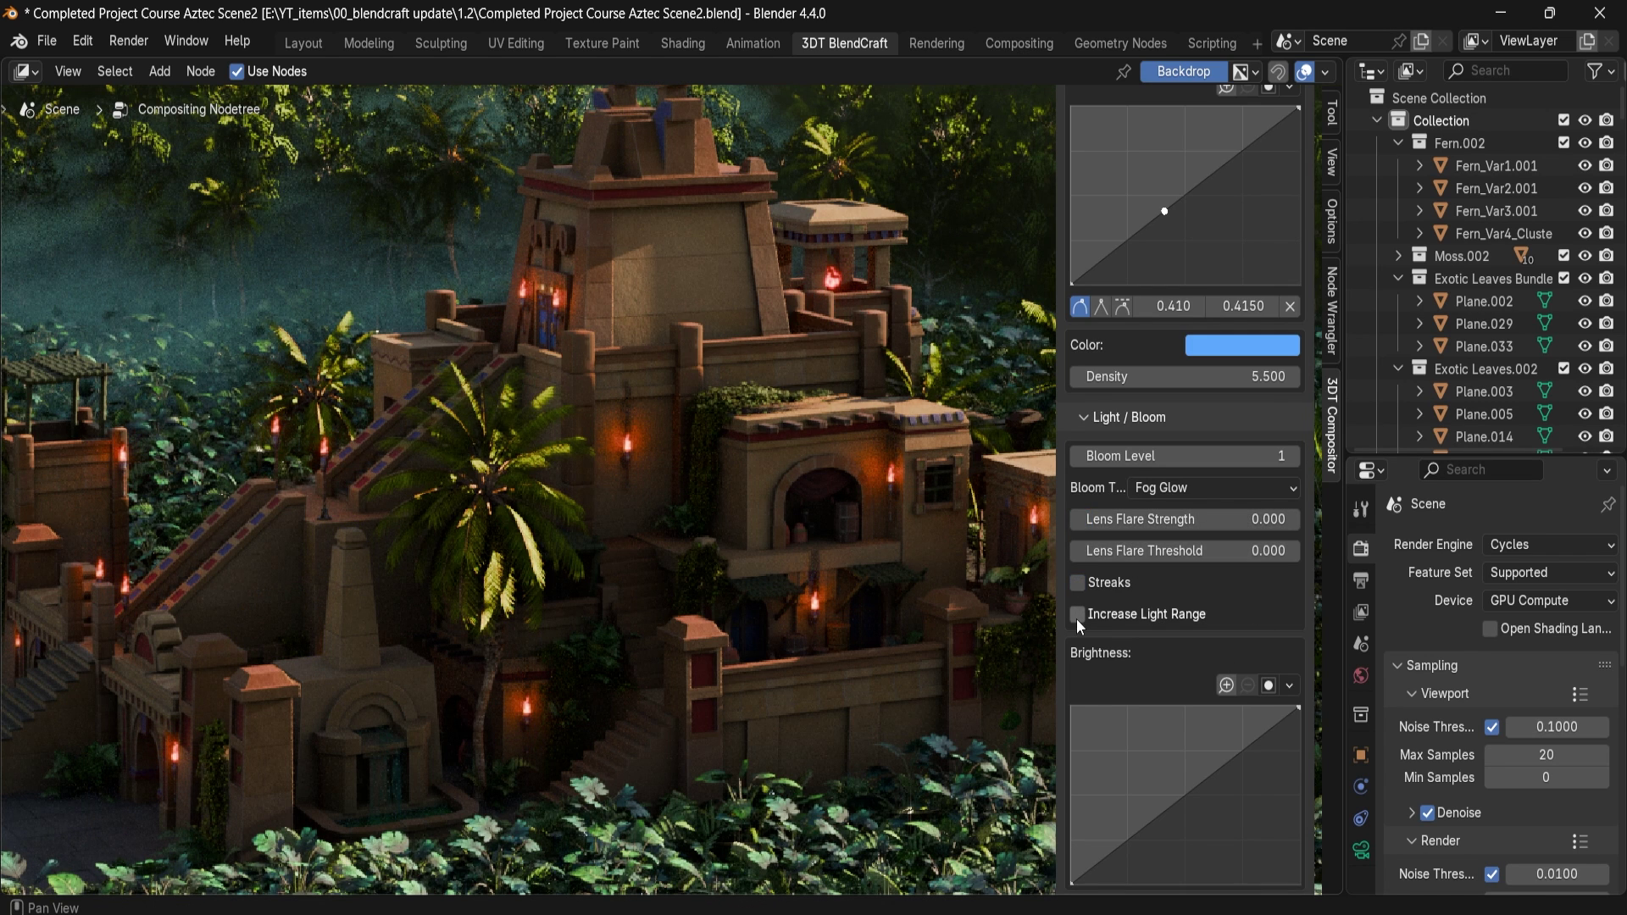
pyautogui.scroll(-5, 1102, 525)
pyautogui.click(1075, 436)
# Step: Turn Increase Light Range off and add a Brightness curve point to brighten midtones
pyautogui.click(1078, 434)
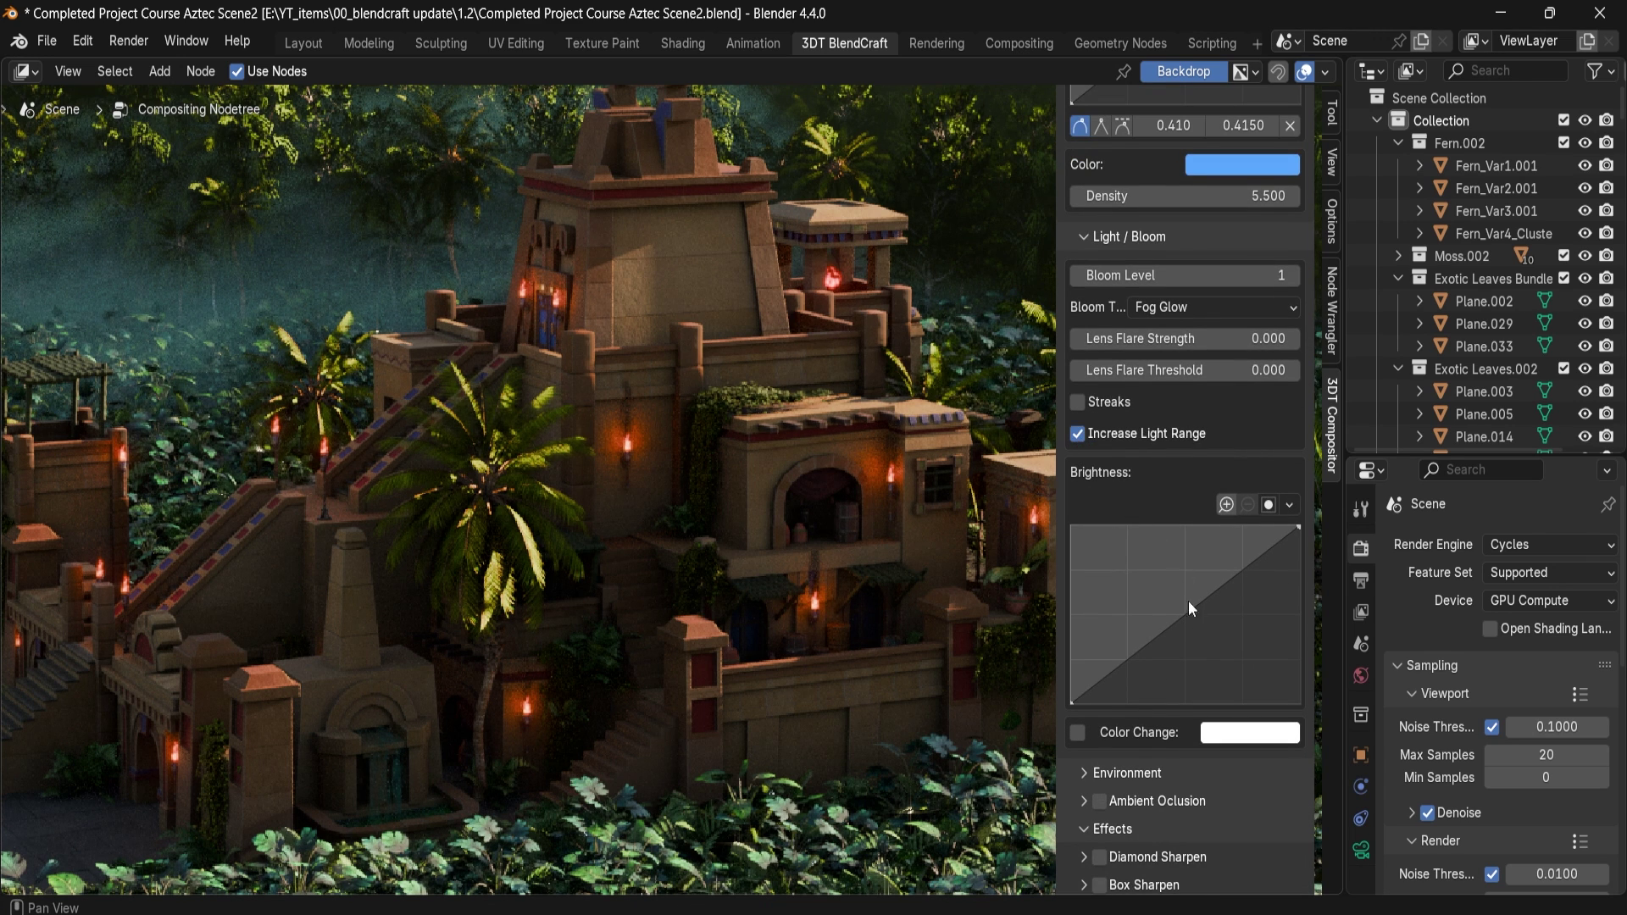
pyautogui.moveTo(1247, 578); pyautogui.dragTo(1153, 579)
pyautogui.click(1077, 434)
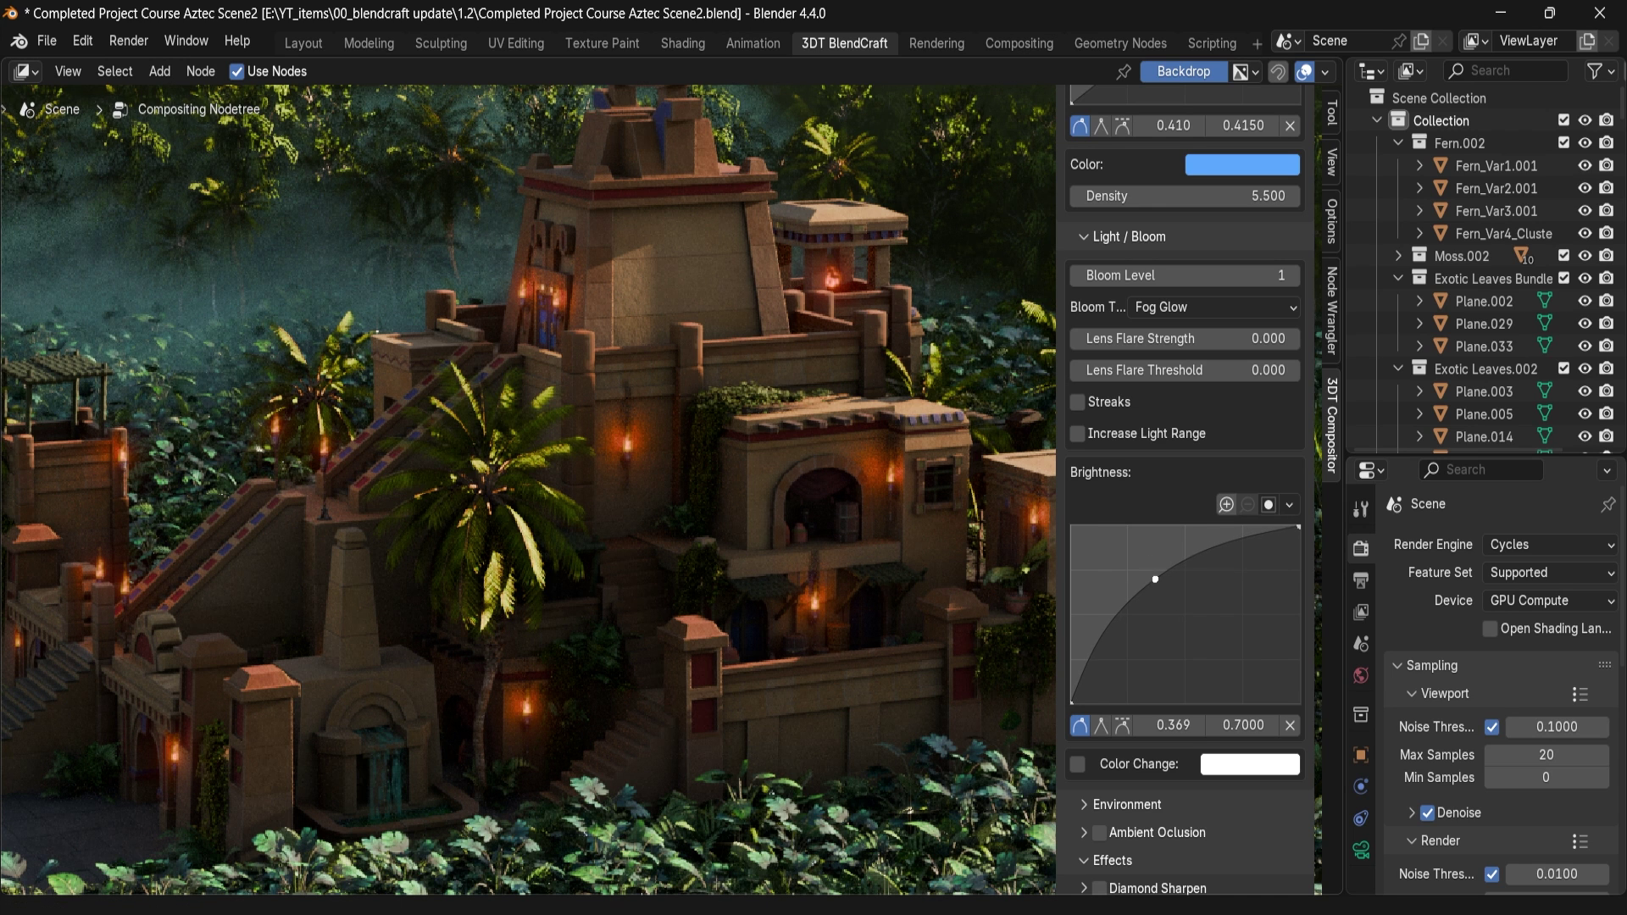
pyautogui.keyDown('alt'); pyautogui.moveTo(648, 455); pyautogui.dragTo(602, 454, button='middle'); pyautogui.keyUp('alt')
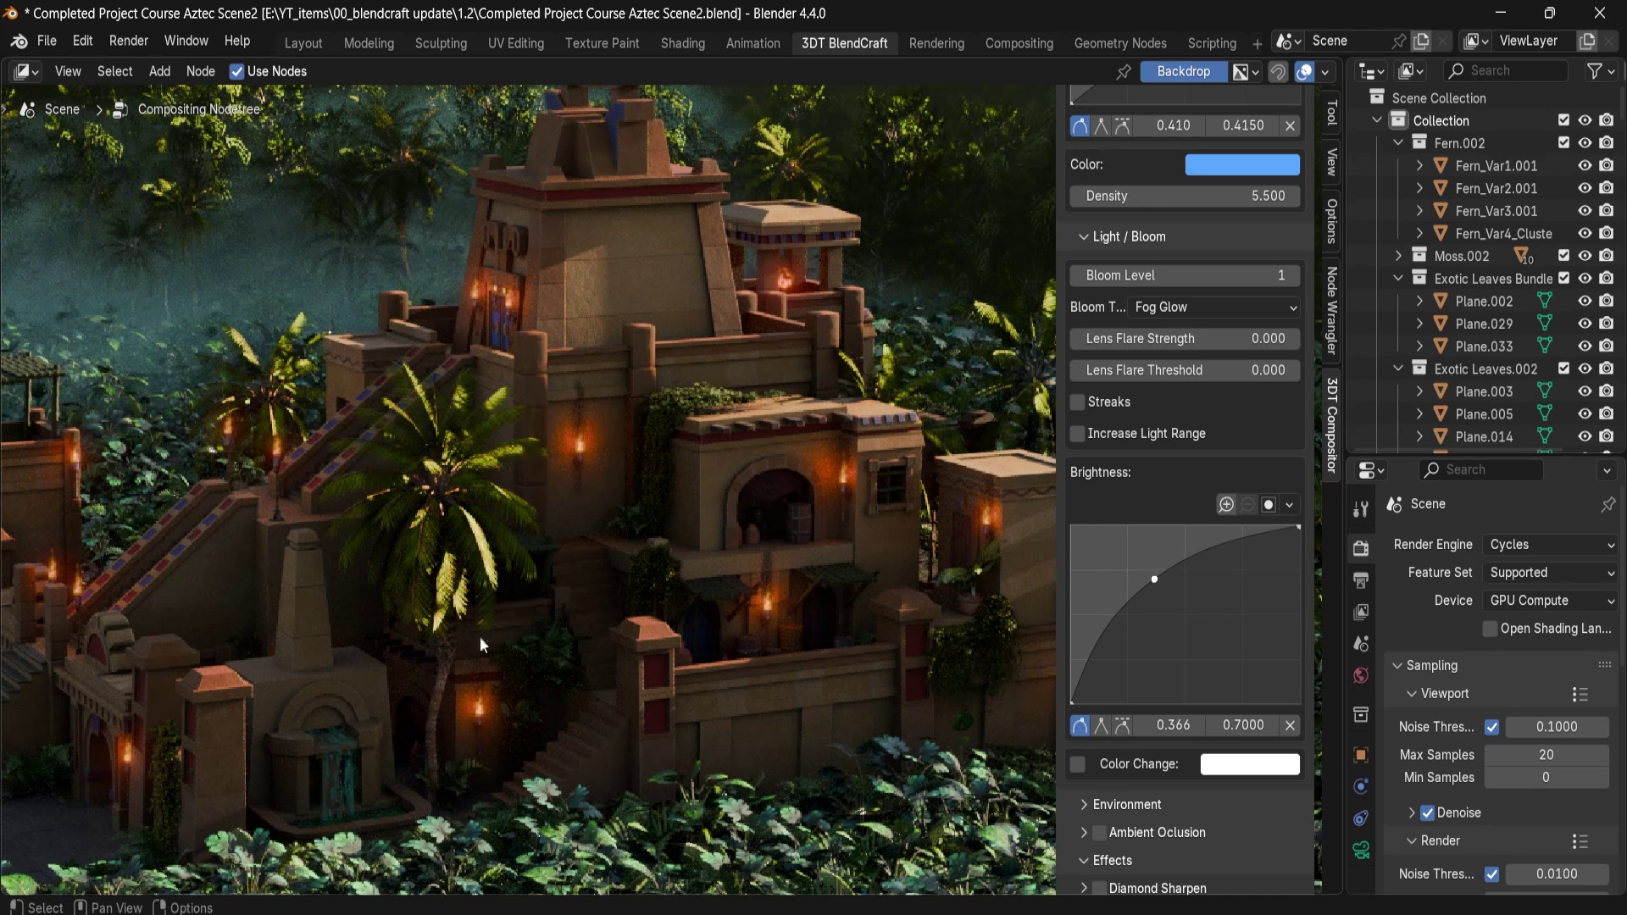
# Step: Raise Bloom Level to 3 and lower the curve point to 0.366 / 0.65
pyautogui.click(1294, 275)
pyautogui.keyDown('alt'); pyautogui.moveTo(721, 564); pyautogui.dragTo(1183, 653, button='middle'); pyautogui.keyUp('alt')
pyautogui.moveTo(1155, 583)
pyautogui.mouseDown()
pyautogui.moveTo(1178, 602)
pyautogui.moveTo(1146, 558)
pyautogui.mouseUp()
pyautogui.click(1294, 276)
pyautogui.keyDown('alt'); pyautogui.moveTo(603, 541); pyautogui.dragTo(715, 476, button='middle'); pyautogui.keyUp('alt')
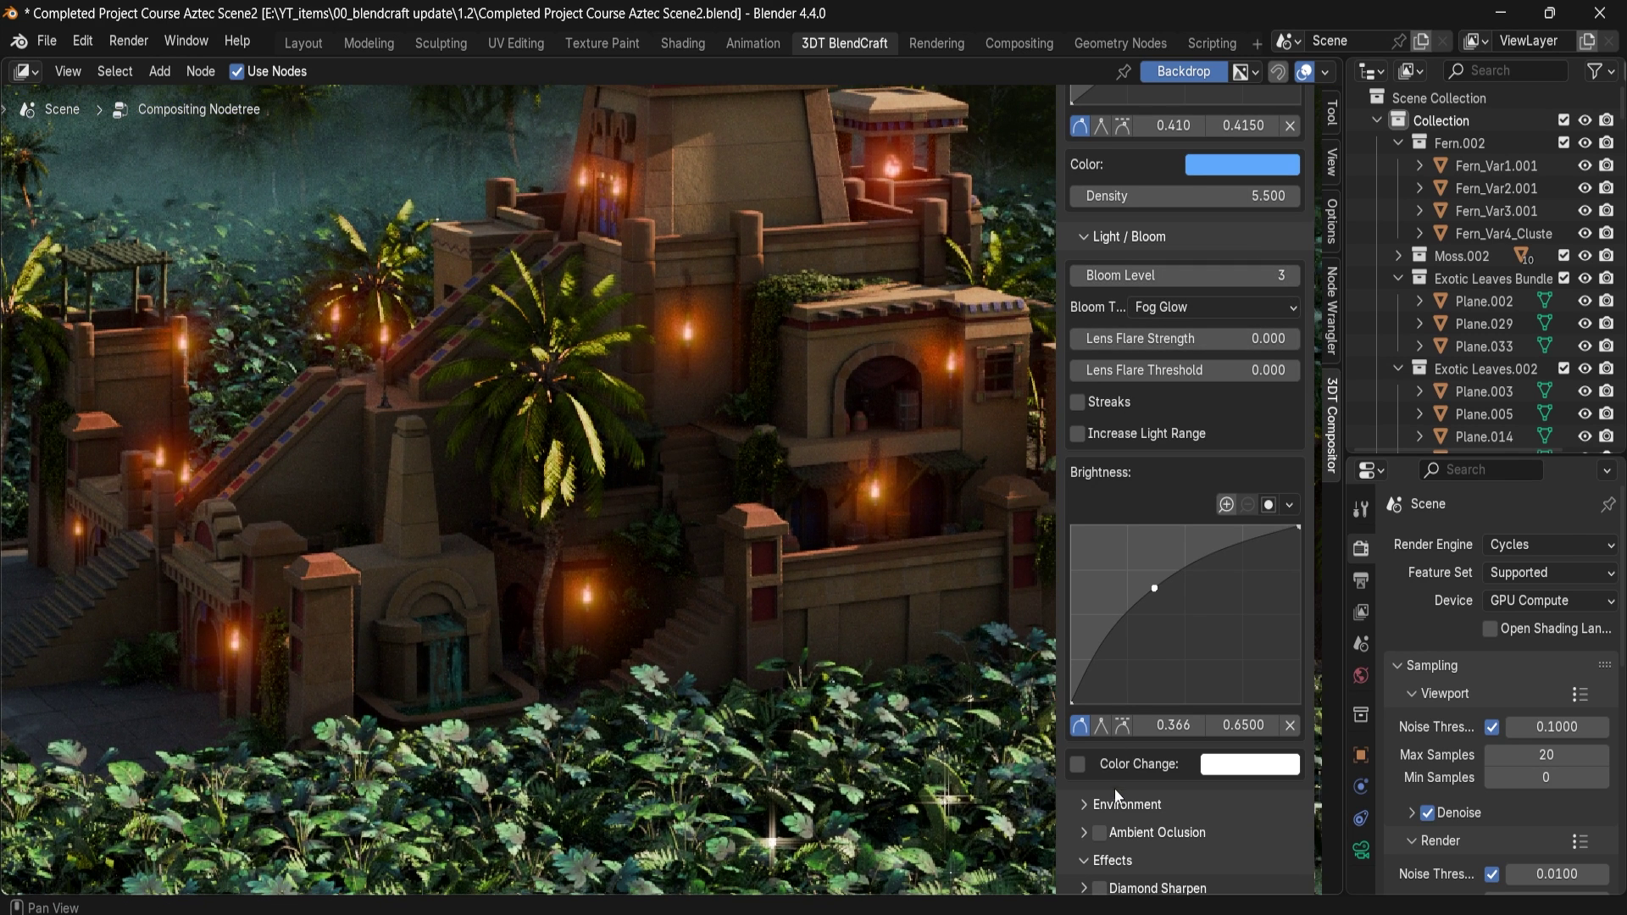
# Step: Set the Color Change swatch to red-orange #FF7347, then untick Color Change
pyautogui.click(1080, 764)
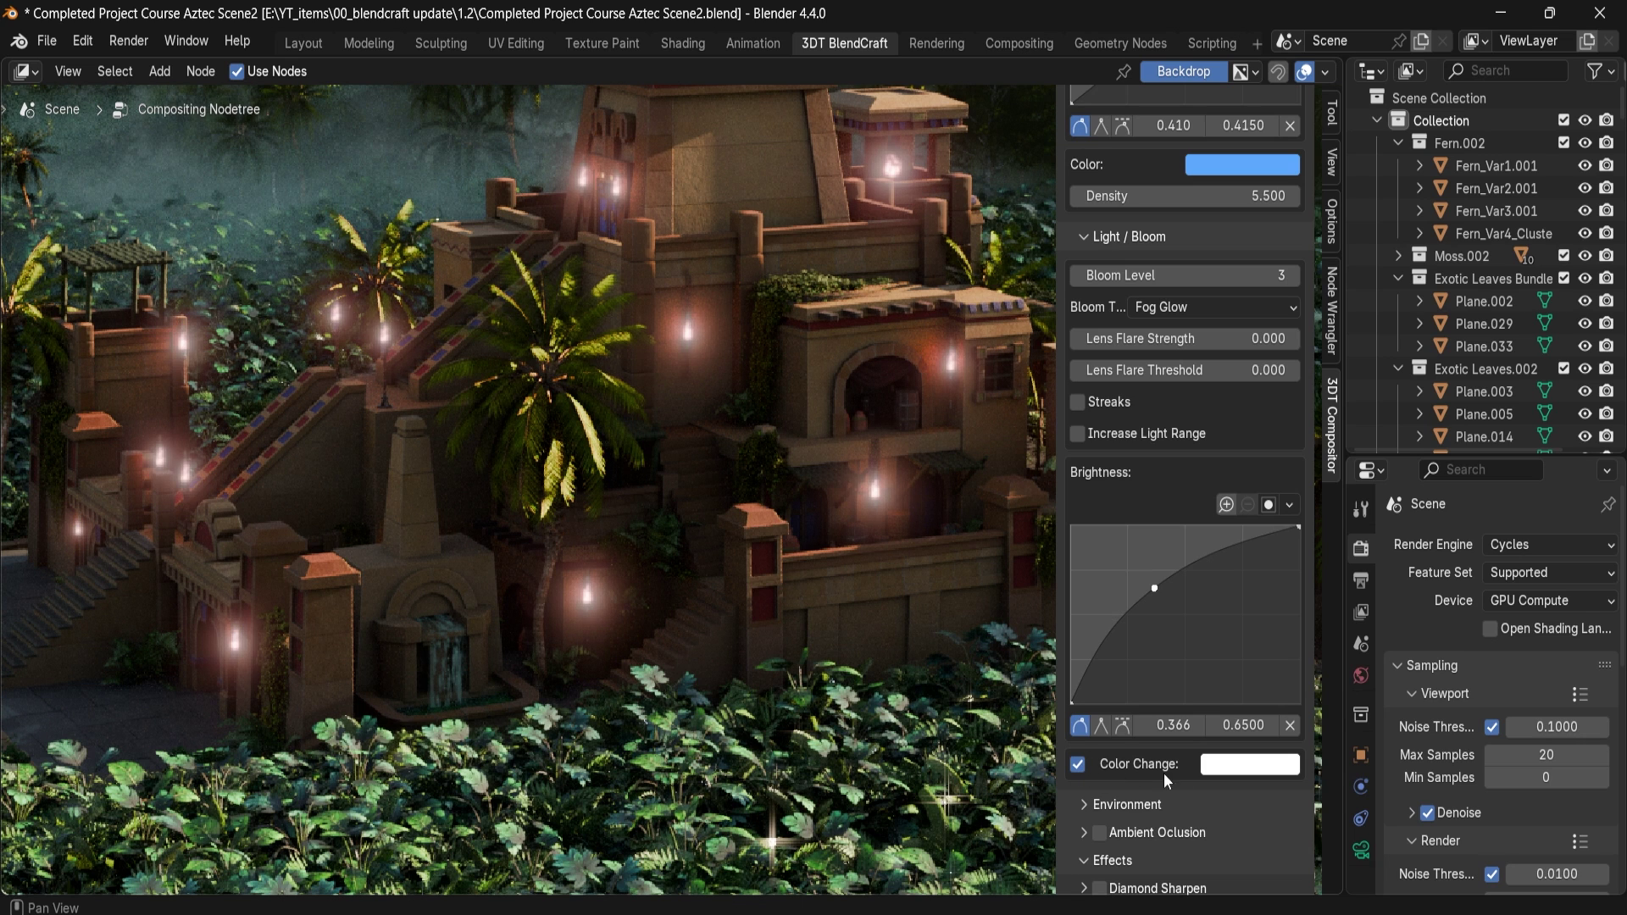
pyautogui.click(1225, 773)
pyautogui.click(1228, 771)
pyautogui.click(1230, 771)
pyautogui.click(1261, 458)
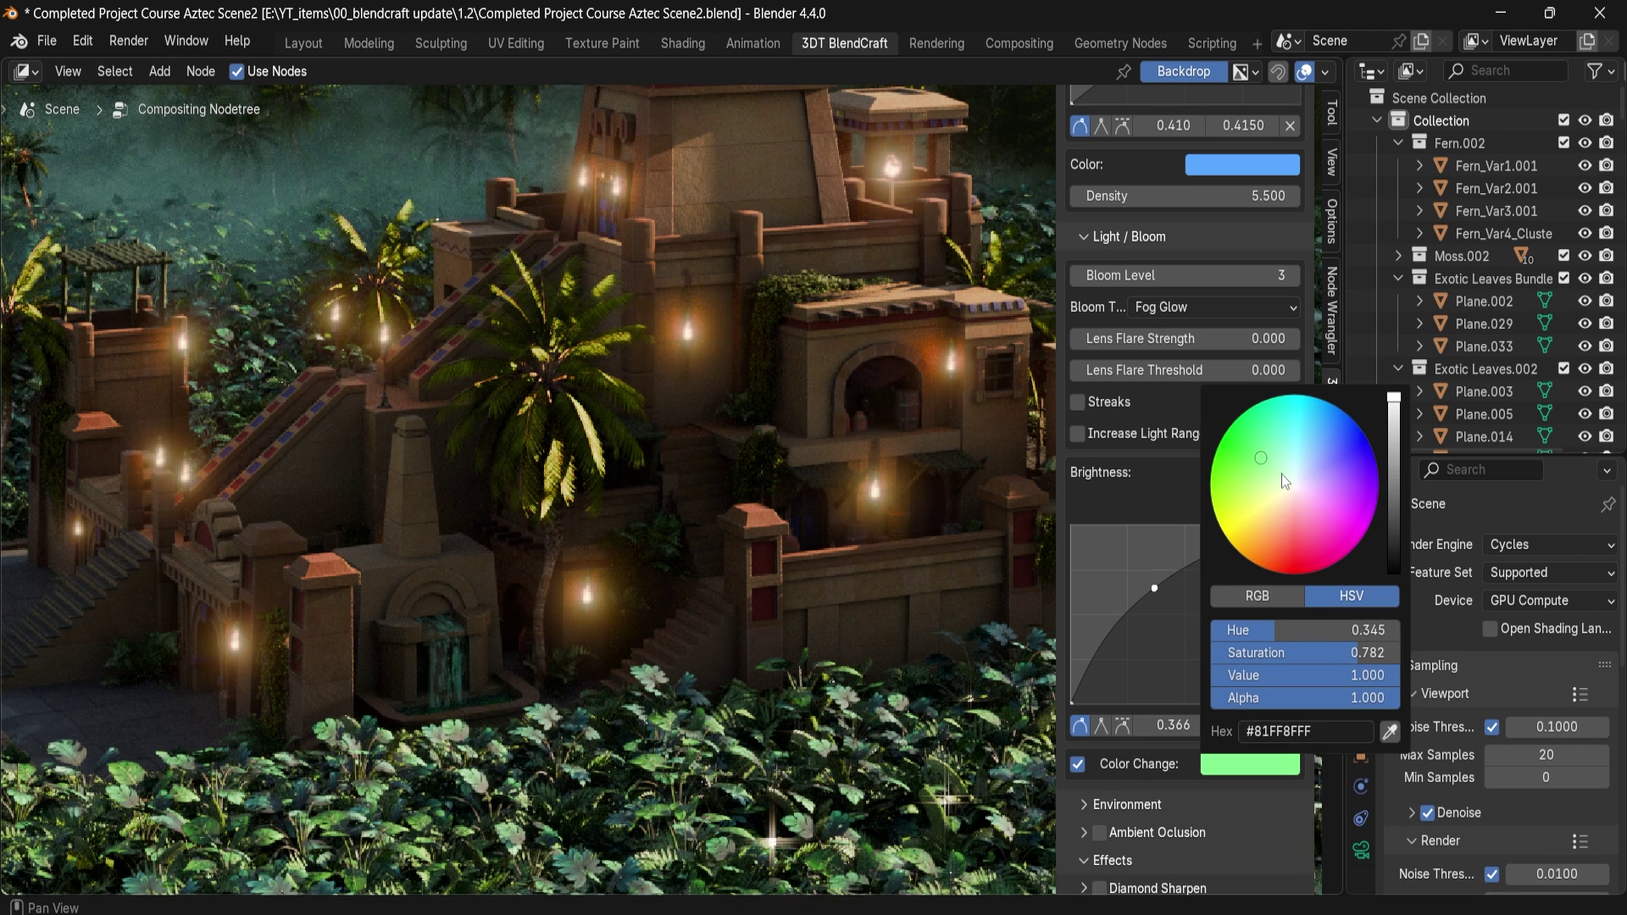
pyautogui.click(1280, 546)
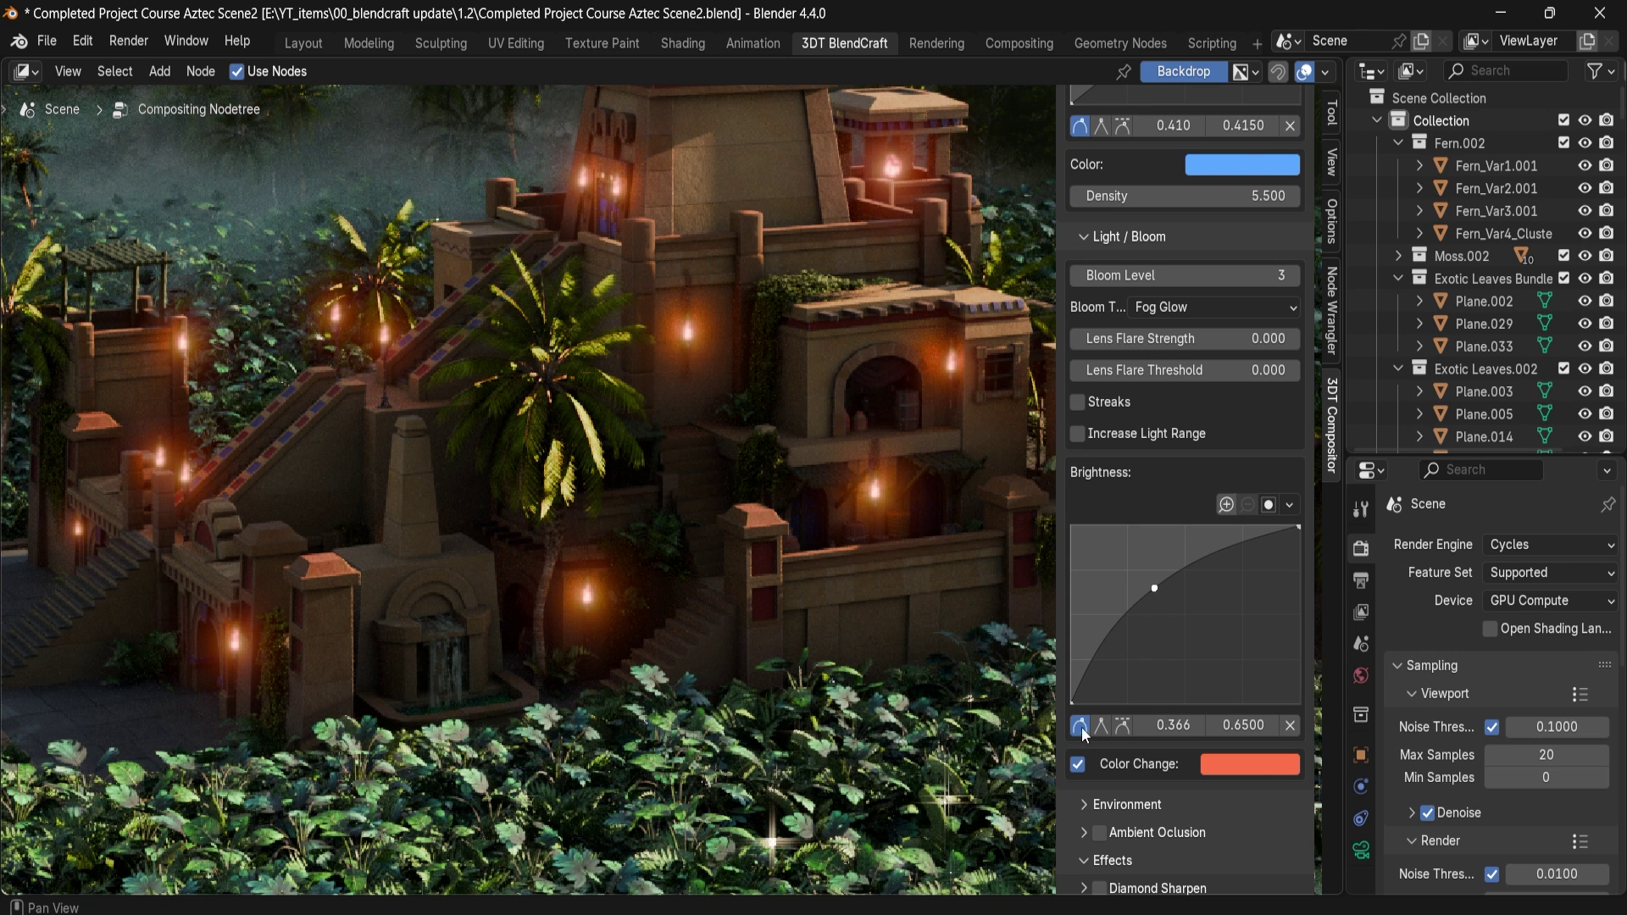
pyautogui.click(1078, 766)
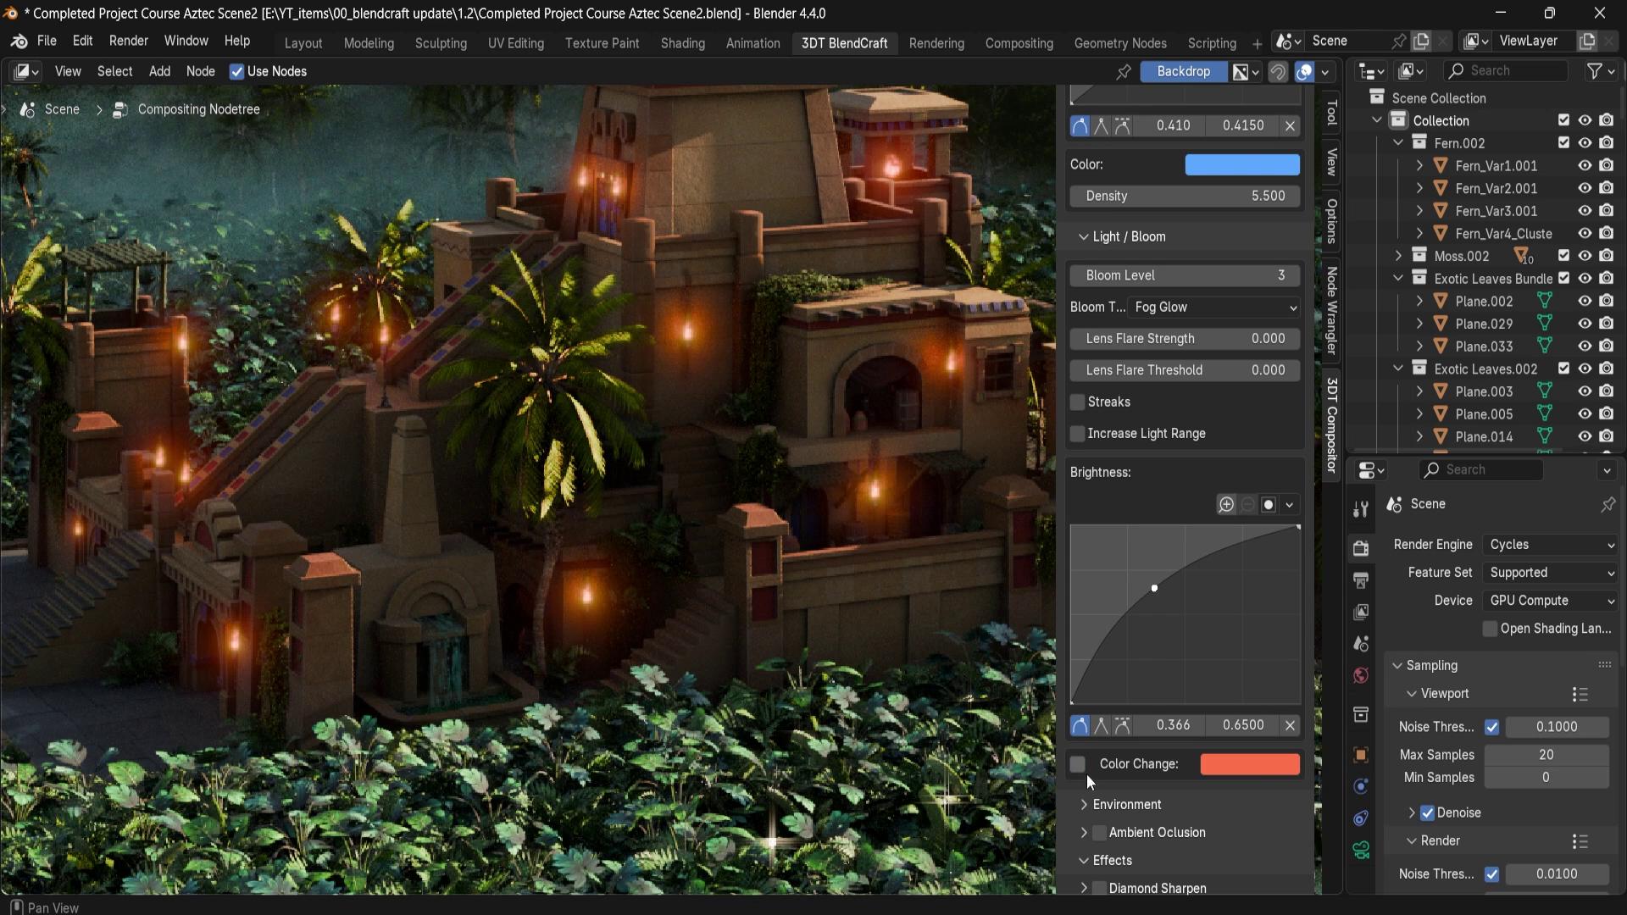
pyautogui.click(1103, 805)
# Step: Add a point to the environment Brightness curve
pyautogui.scroll(-4, 1284, 668)
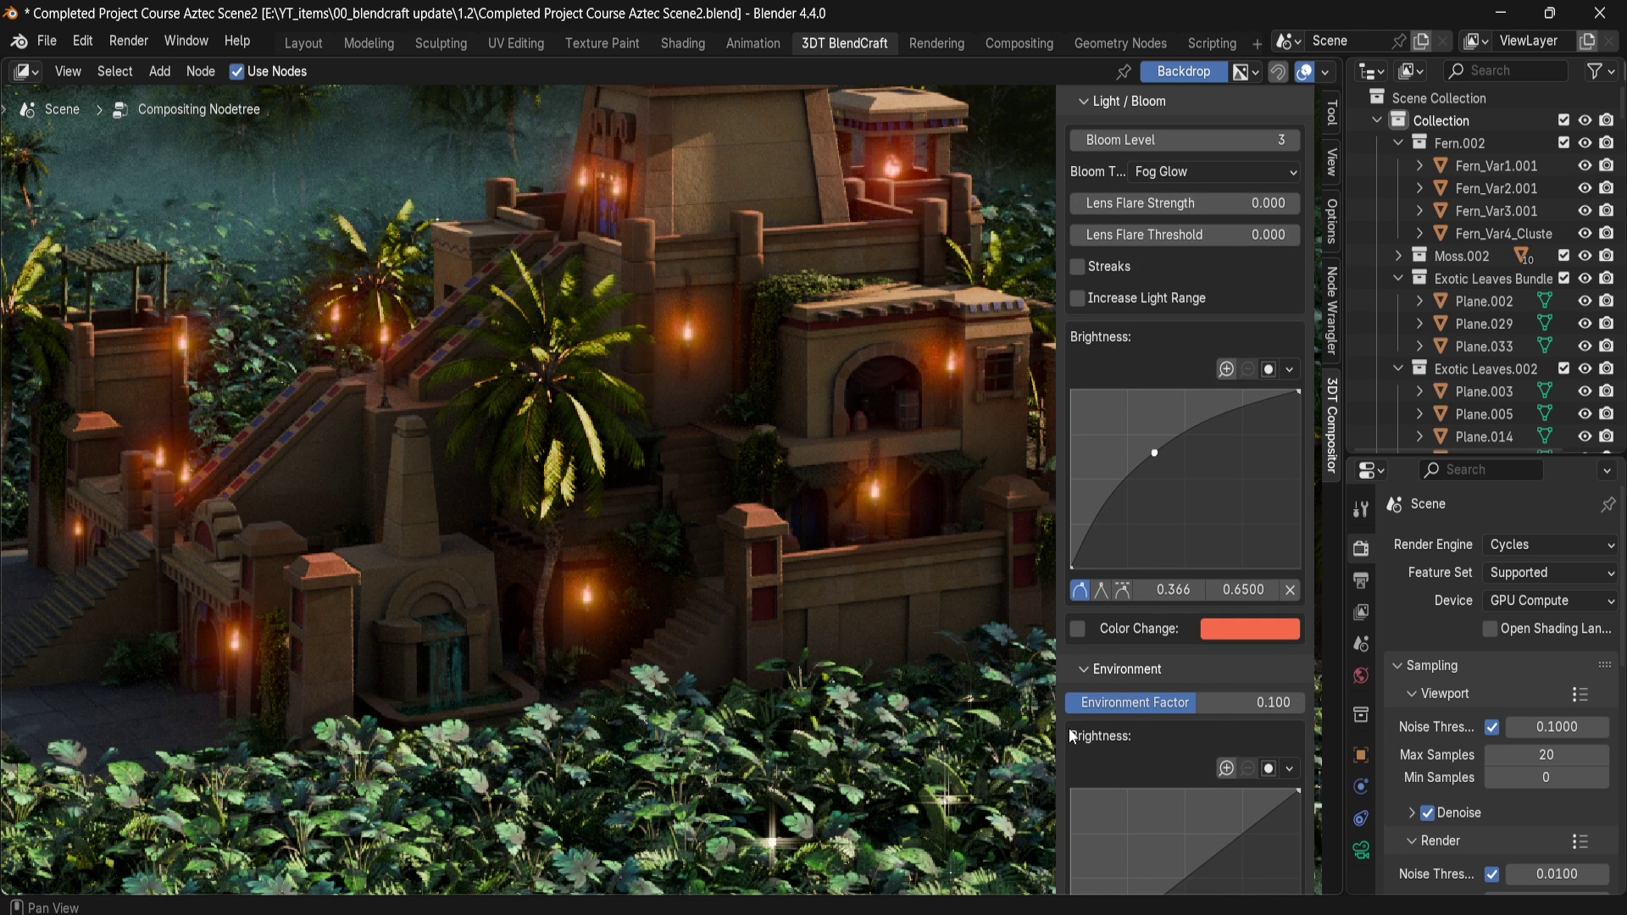
pyautogui.keyDown('alt'); pyautogui.moveTo(683, 341); pyautogui.dragTo(691, 388, button='middle'); pyautogui.keyUp('alt')
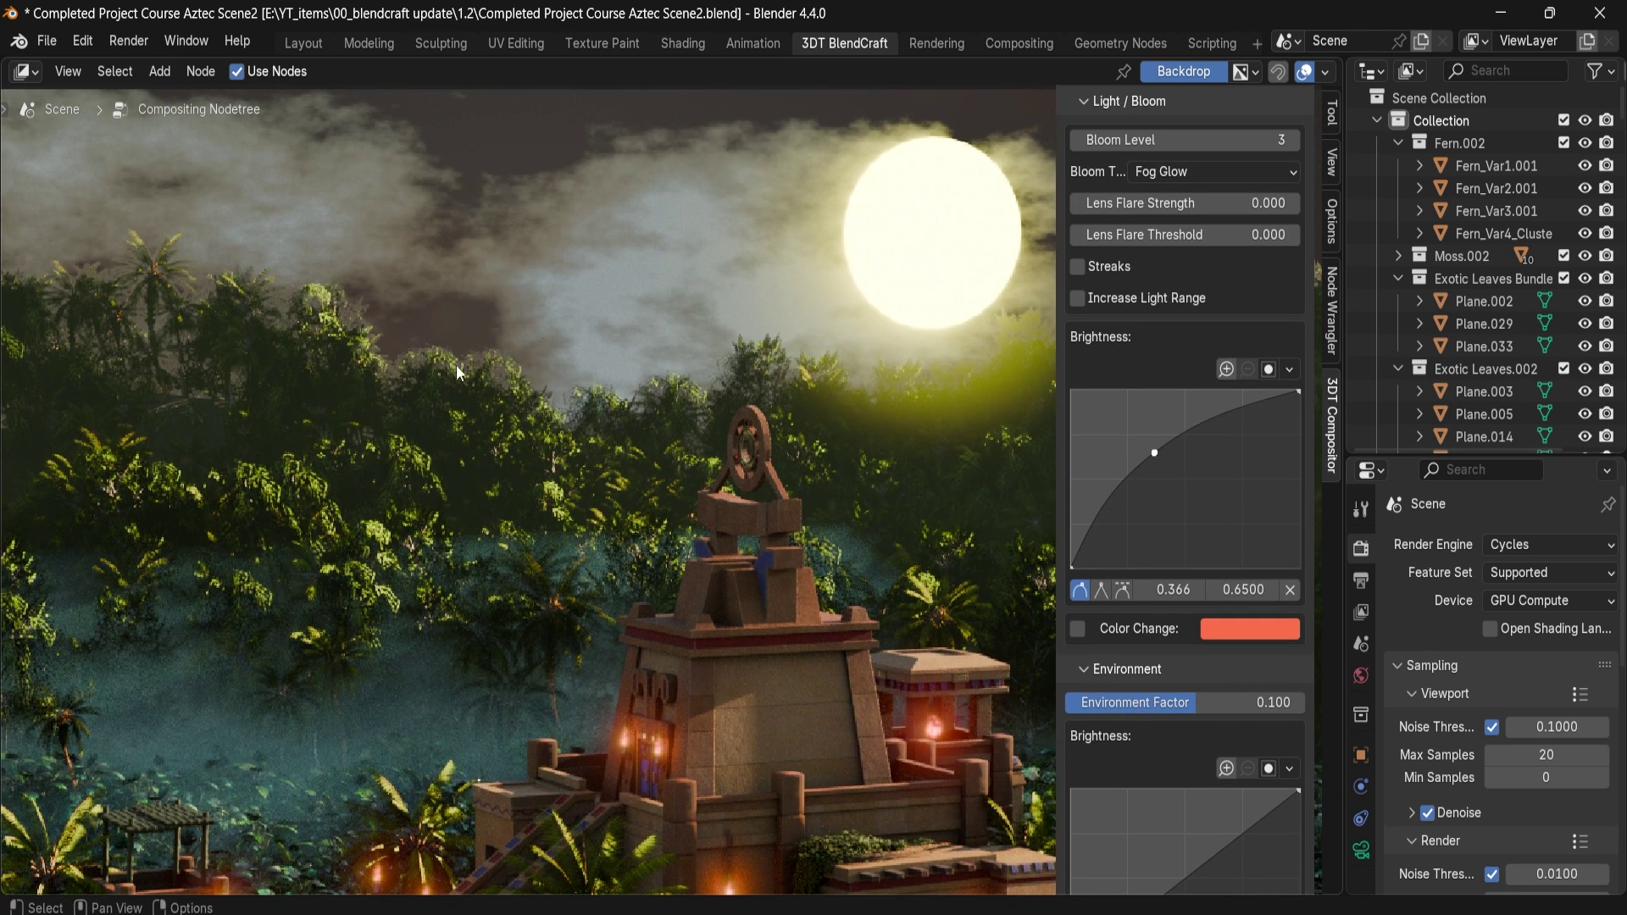
pyautogui.keyDown('alt'); pyautogui.moveTo(735, 501); pyautogui.dragTo(642, 416, button='middle'); pyautogui.keyUp('alt')
pyautogui.scroll(-4, 1164, 775)
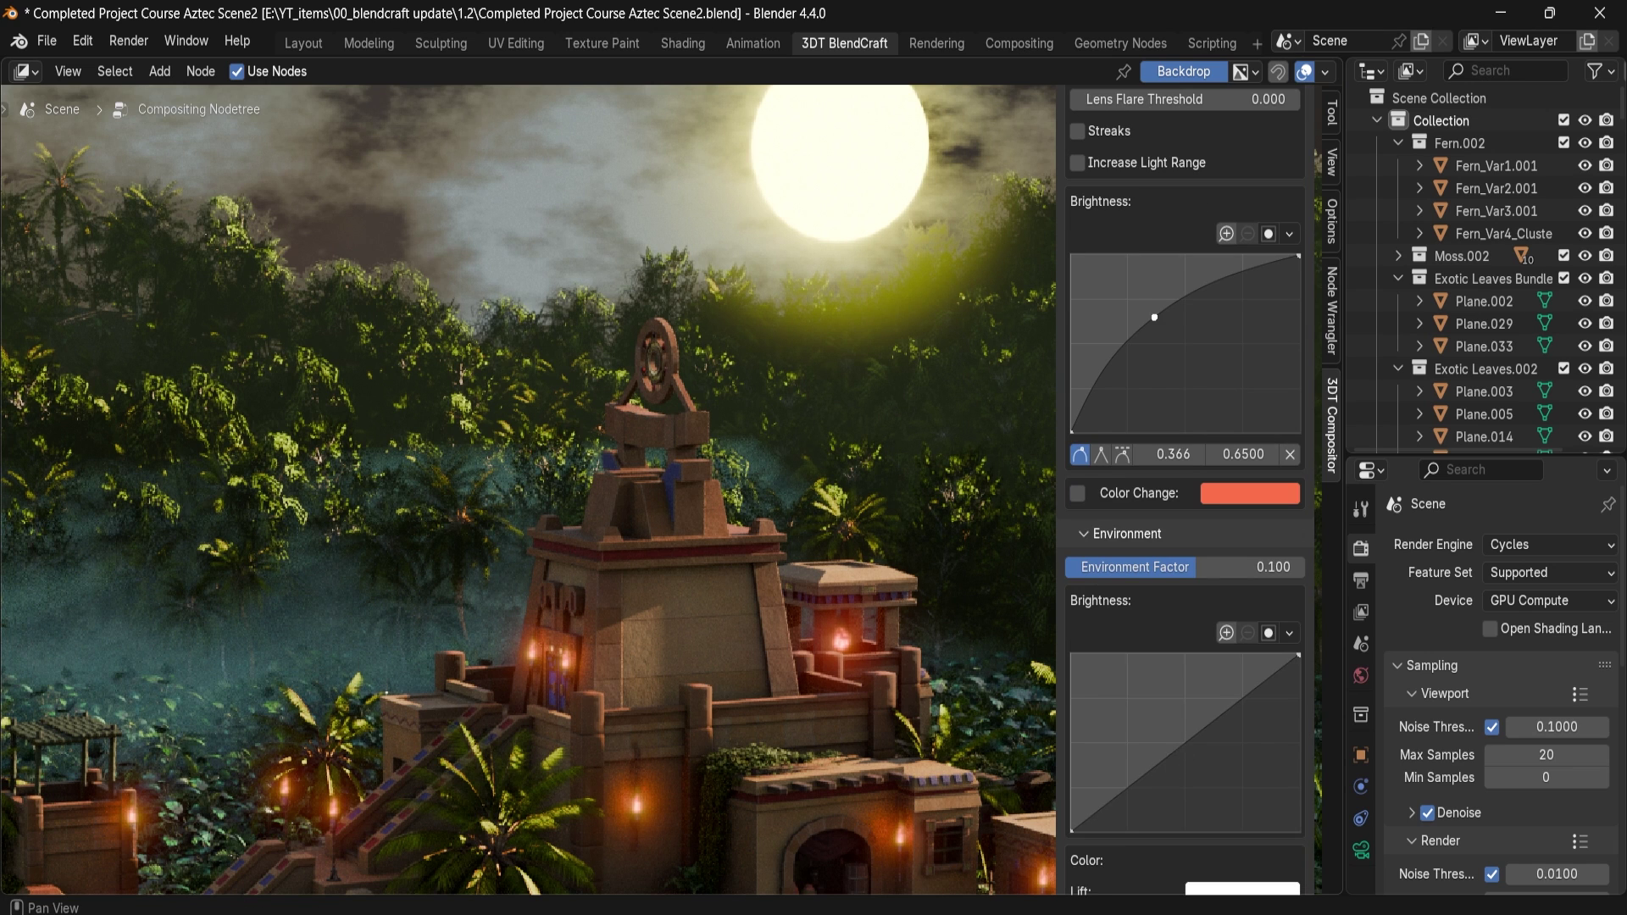
pyautogui.moveTo(1183, 753); pyautogui.dragTo(1119, 677)
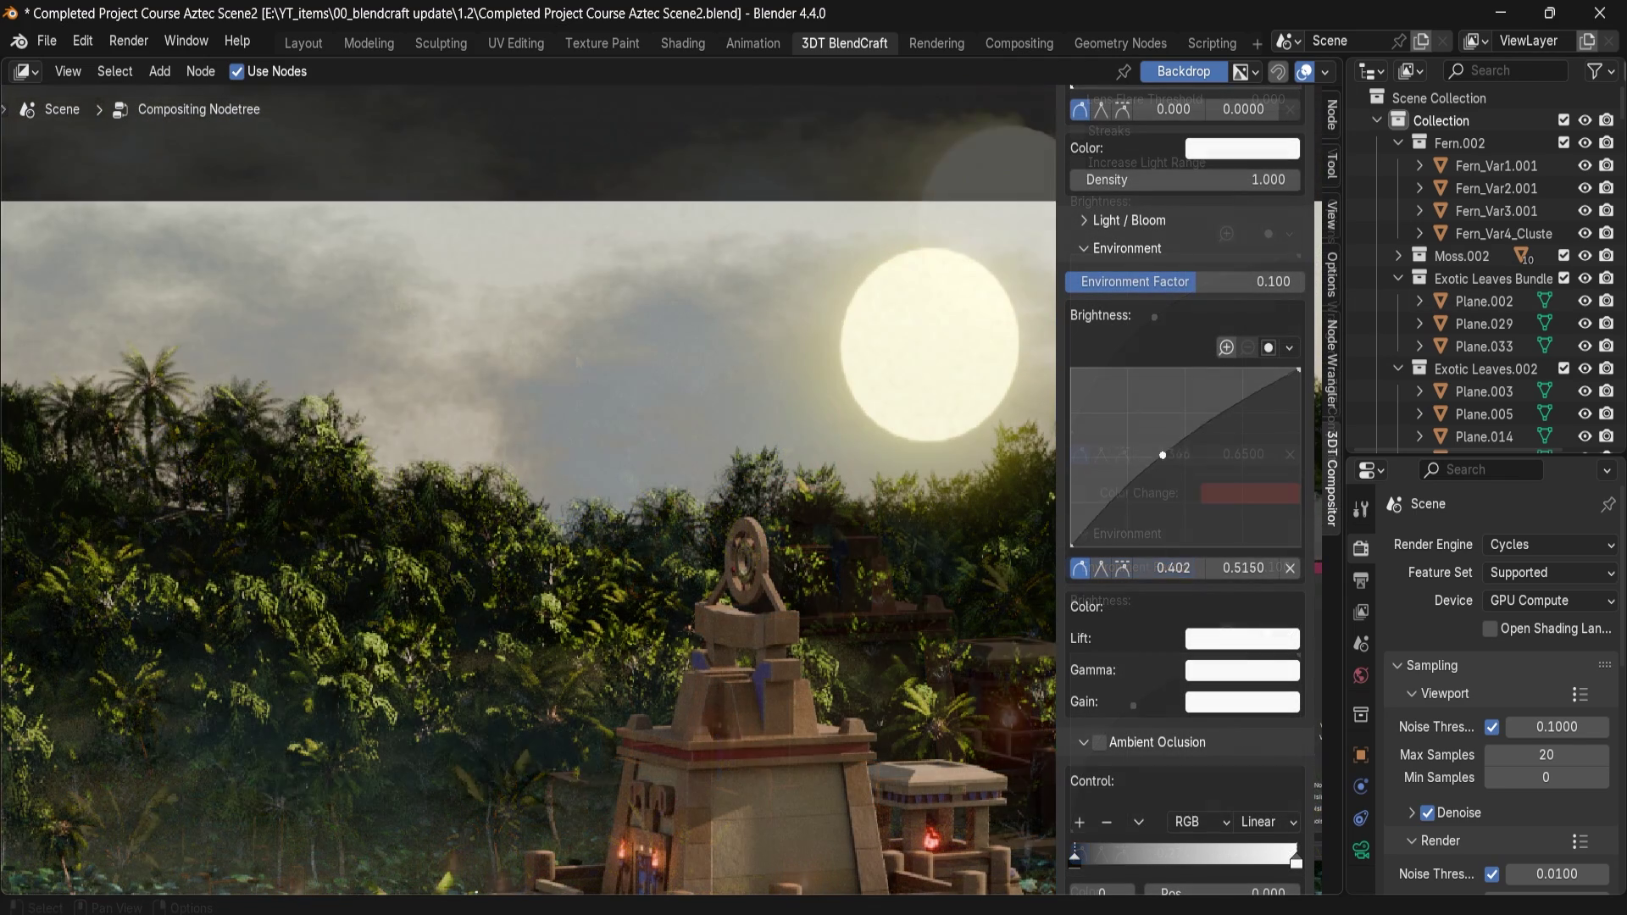
# Step: Raise the environment curve point and set Environment Factor to 0.5
pyautogui.doubleClick(1272, 275)
pyautogui.moveTo(1141, 416); pyautogui.dragTo(1103, 378)
pyautogui.write('0.5')
pyautogui.press('Return')
# Step: Keep the background type as None and collapse the Environment settings
pyautogui.scroll(10, 1112, 319)
pyautogui.scroll(15, 1182, 364)
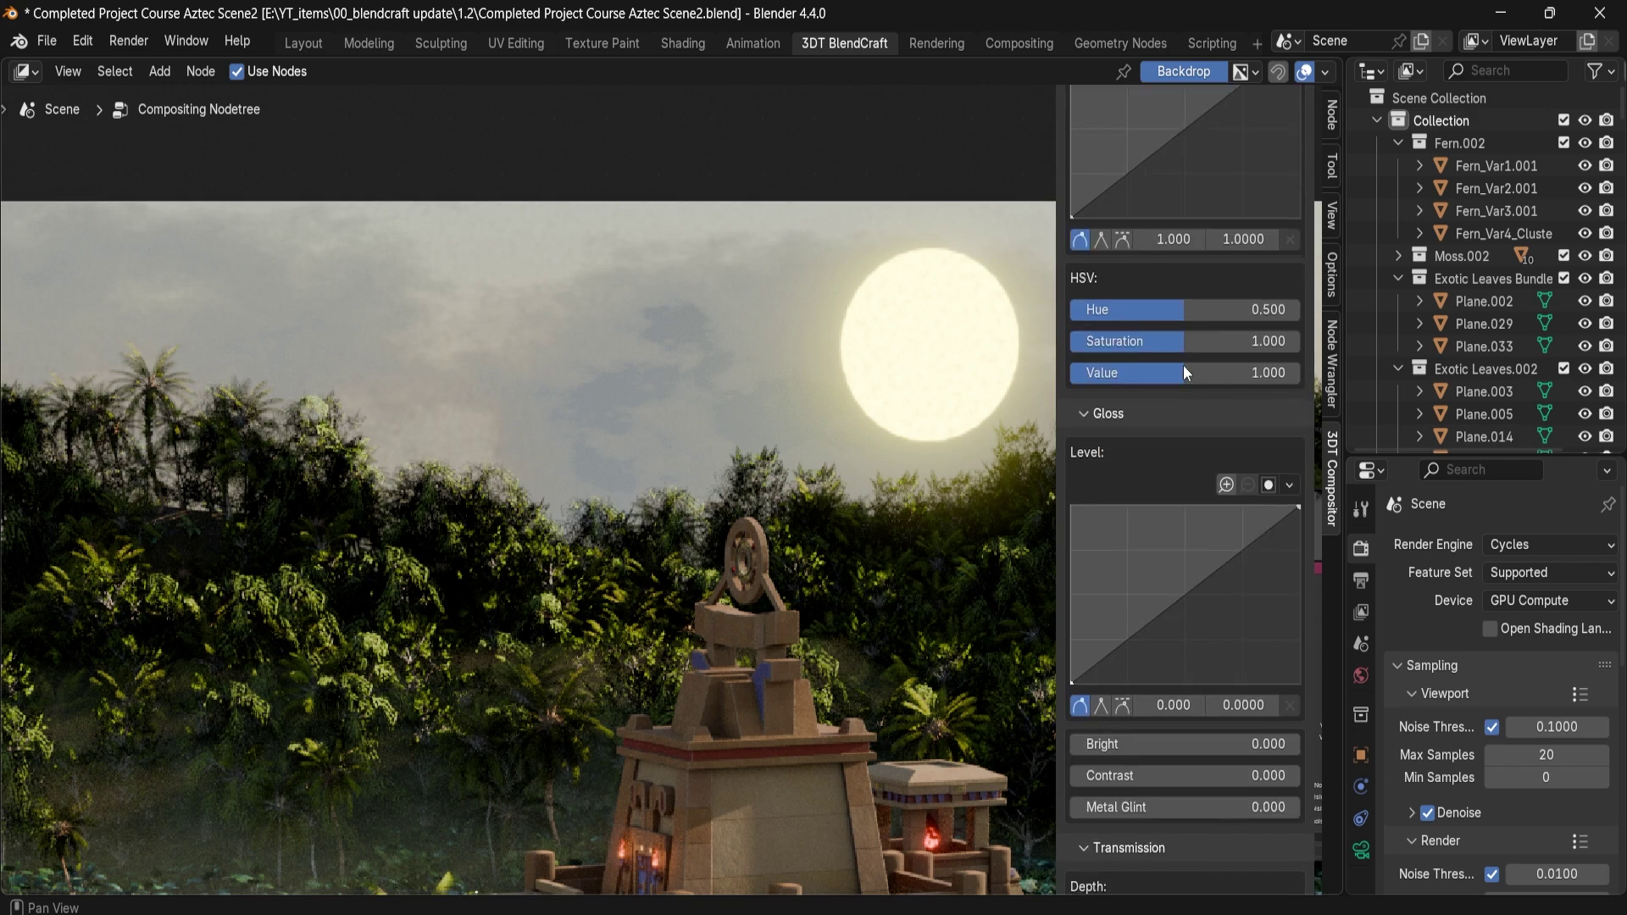
pyautogui.scroll(-2, 1191, 521)
pyautogui.click(1192, 506)
pyautogui.click(1167, 532)
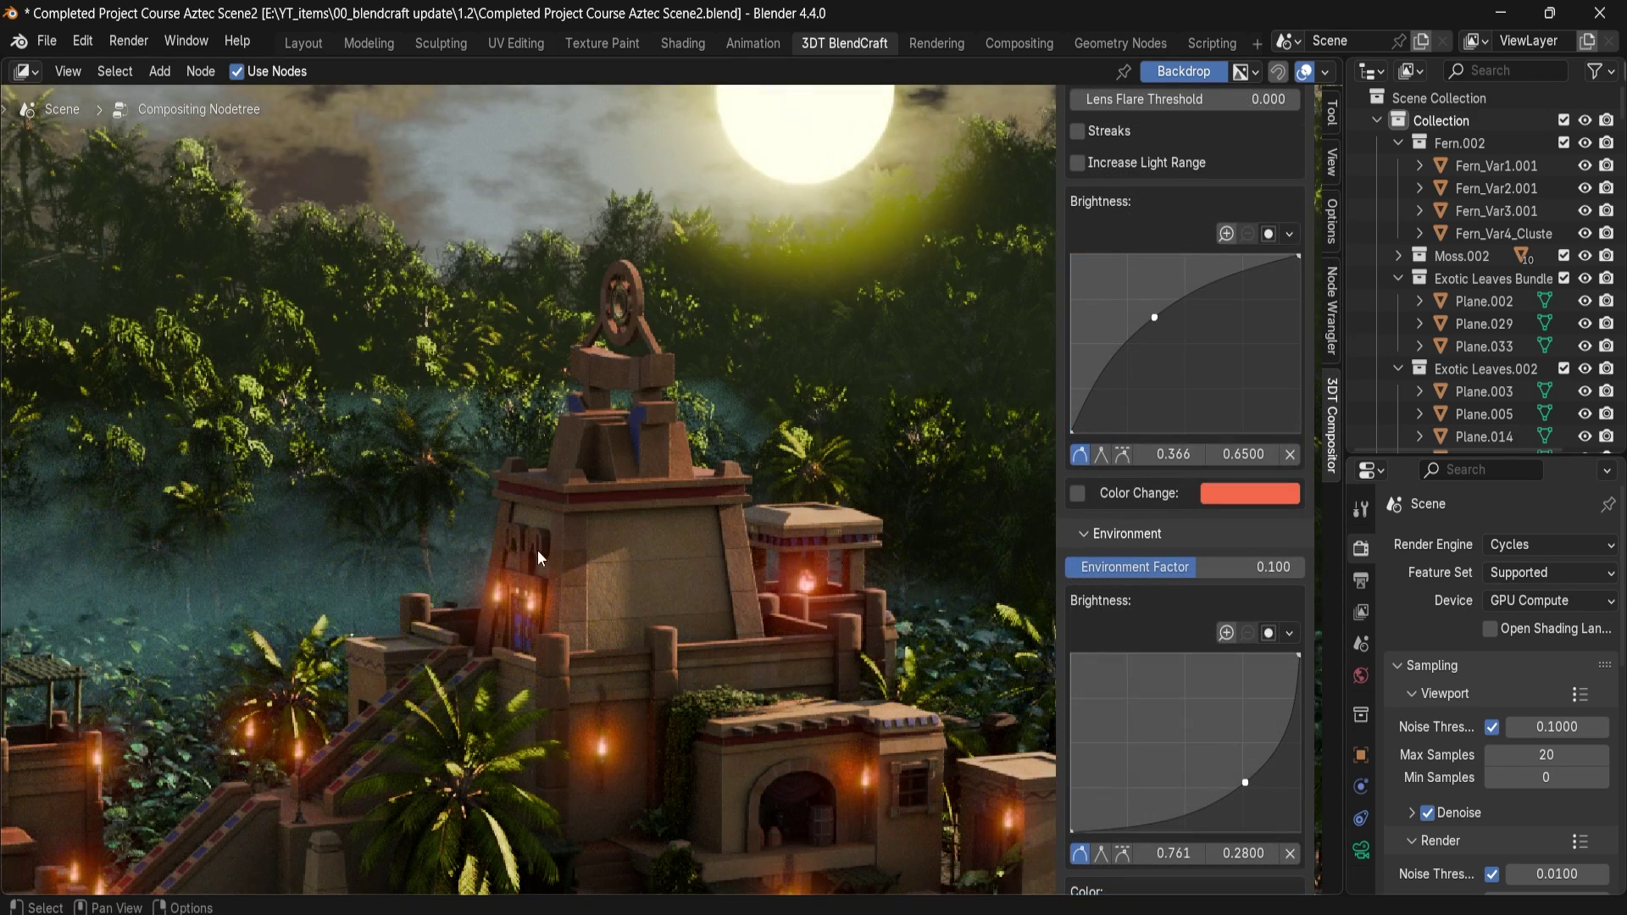
pyautogui.keyDown('alt'); pyautogui.moveTo(537, 550); pyautogui.dragTo(599, 348, button='middle'); pyautogui.keyUp('alt')
pyautogui.click(1084, 533)
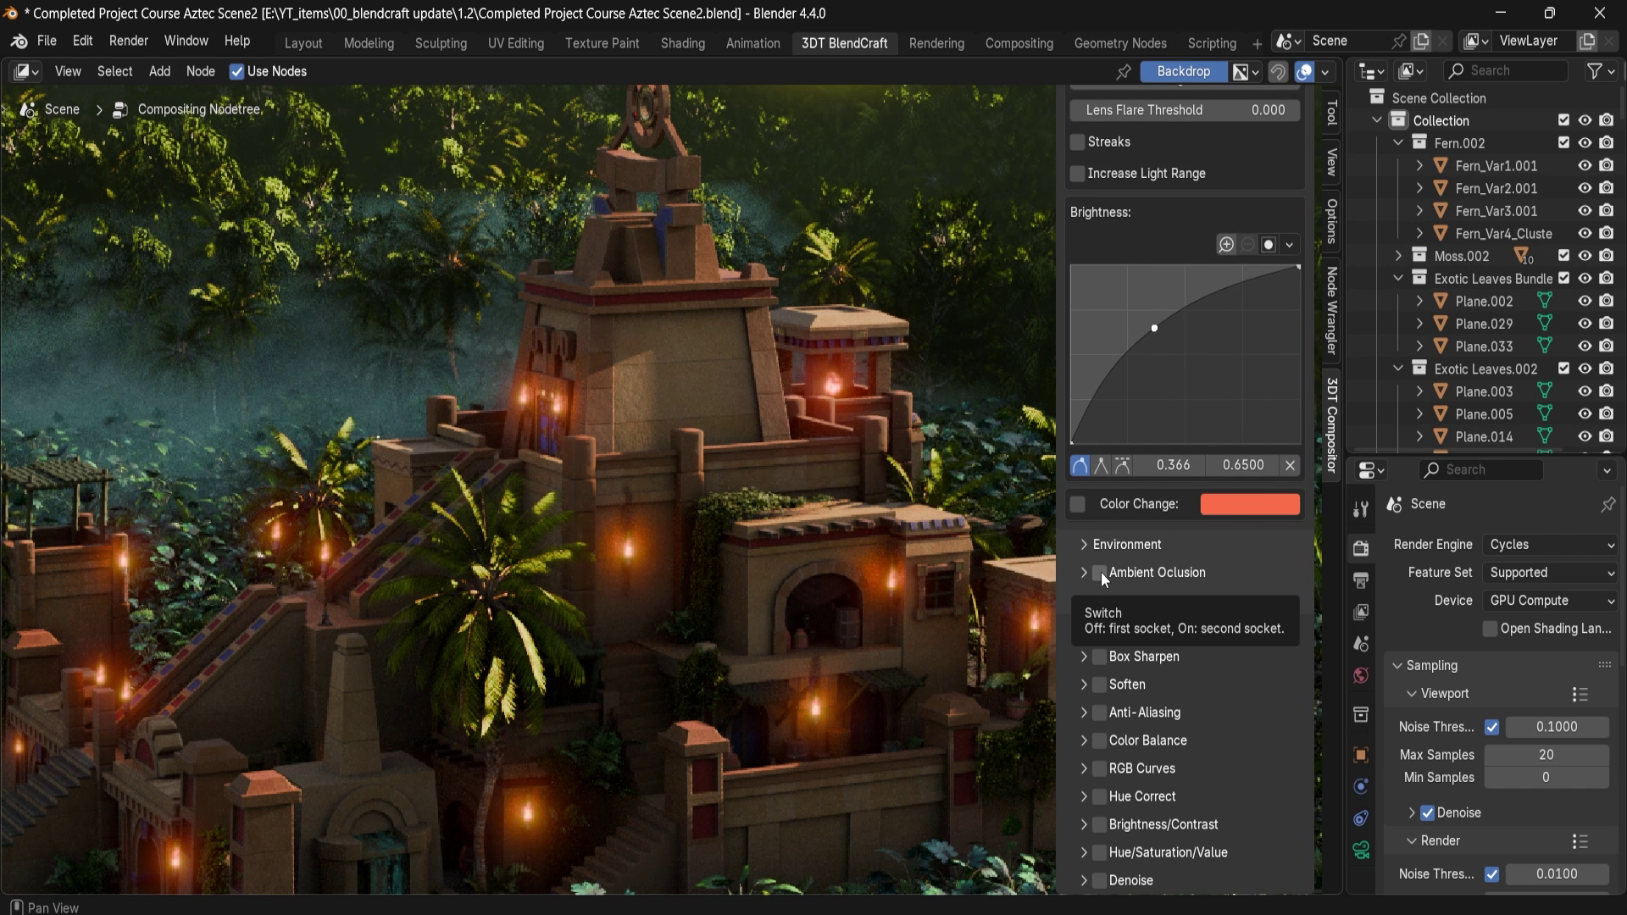
# Step: Enable Ambient Occlusion and pull its control ramp's white stop left to 0.429
pyautogui.click(1101, 572)
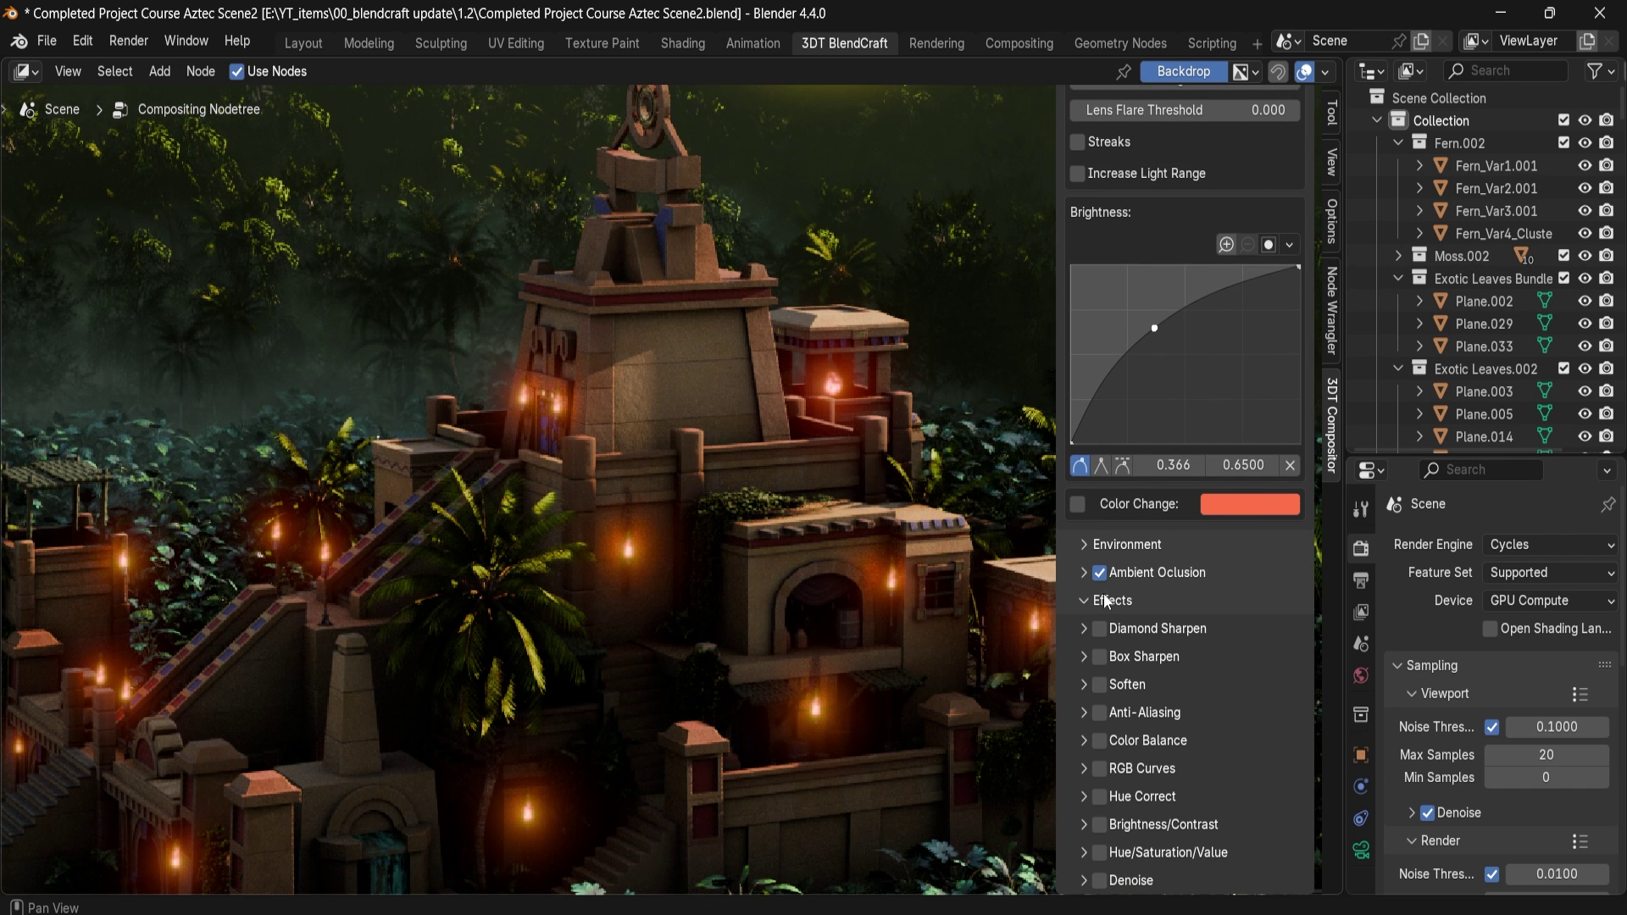
pyautogui.keyDown('alt'); pyautogui.moveTo(715, 610); pyautogui.dragTo(755, 502, button='middle'); pyautogui.keyUp('alt')
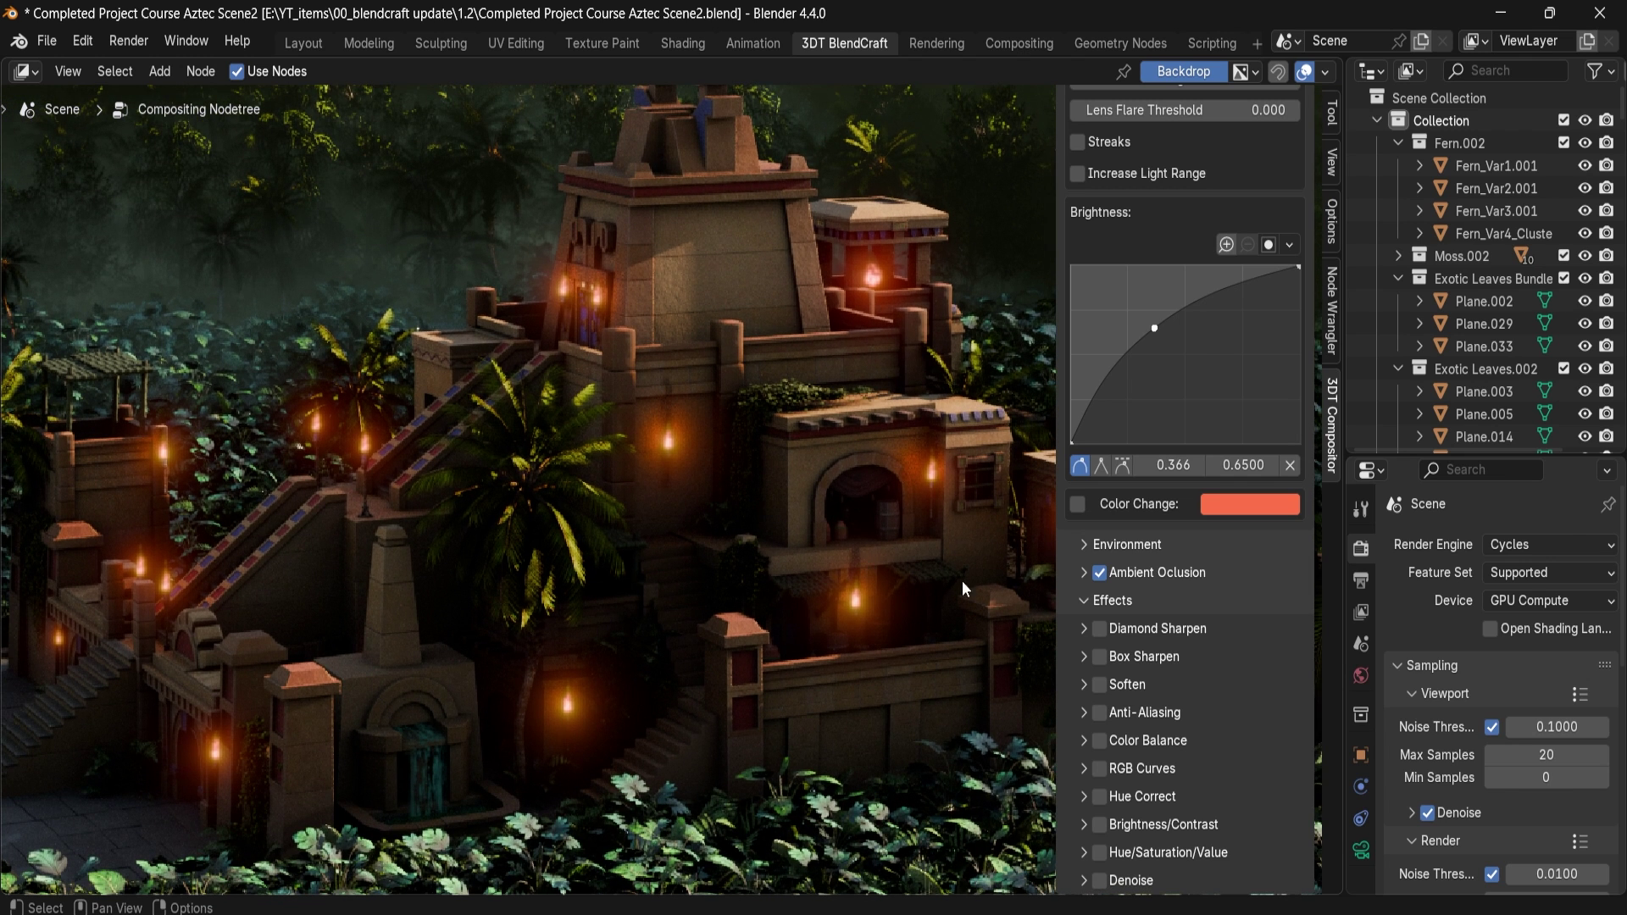
pyautogui.click(1084, 572)
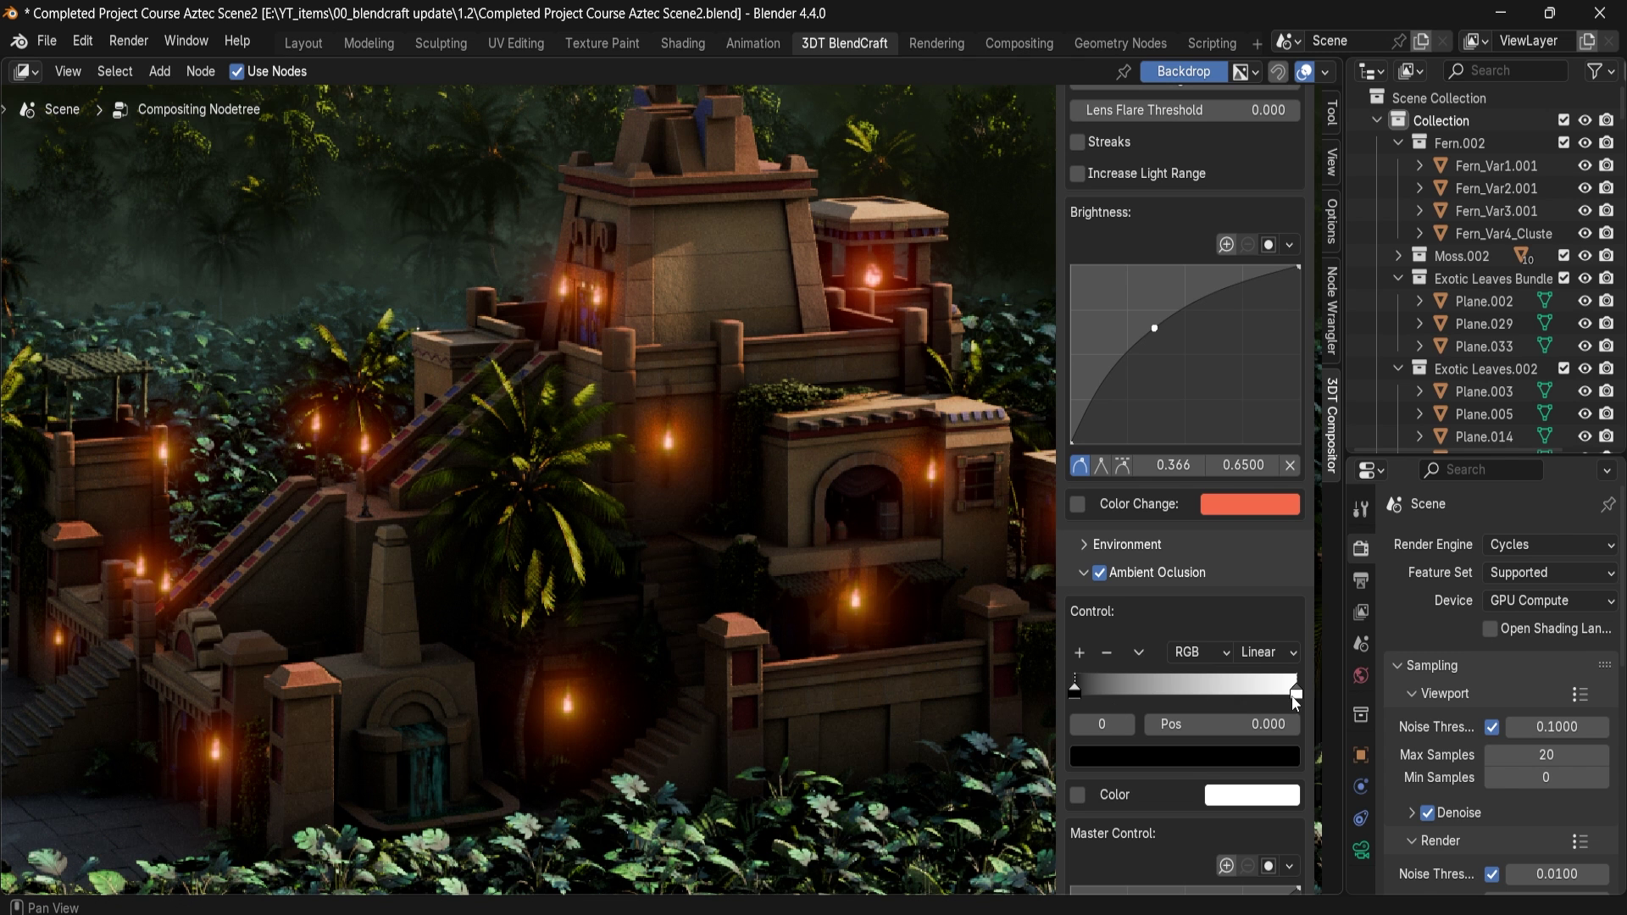
pyautogui.moveTo(1288, 695); pyautogui.dragTo(1088, 695)
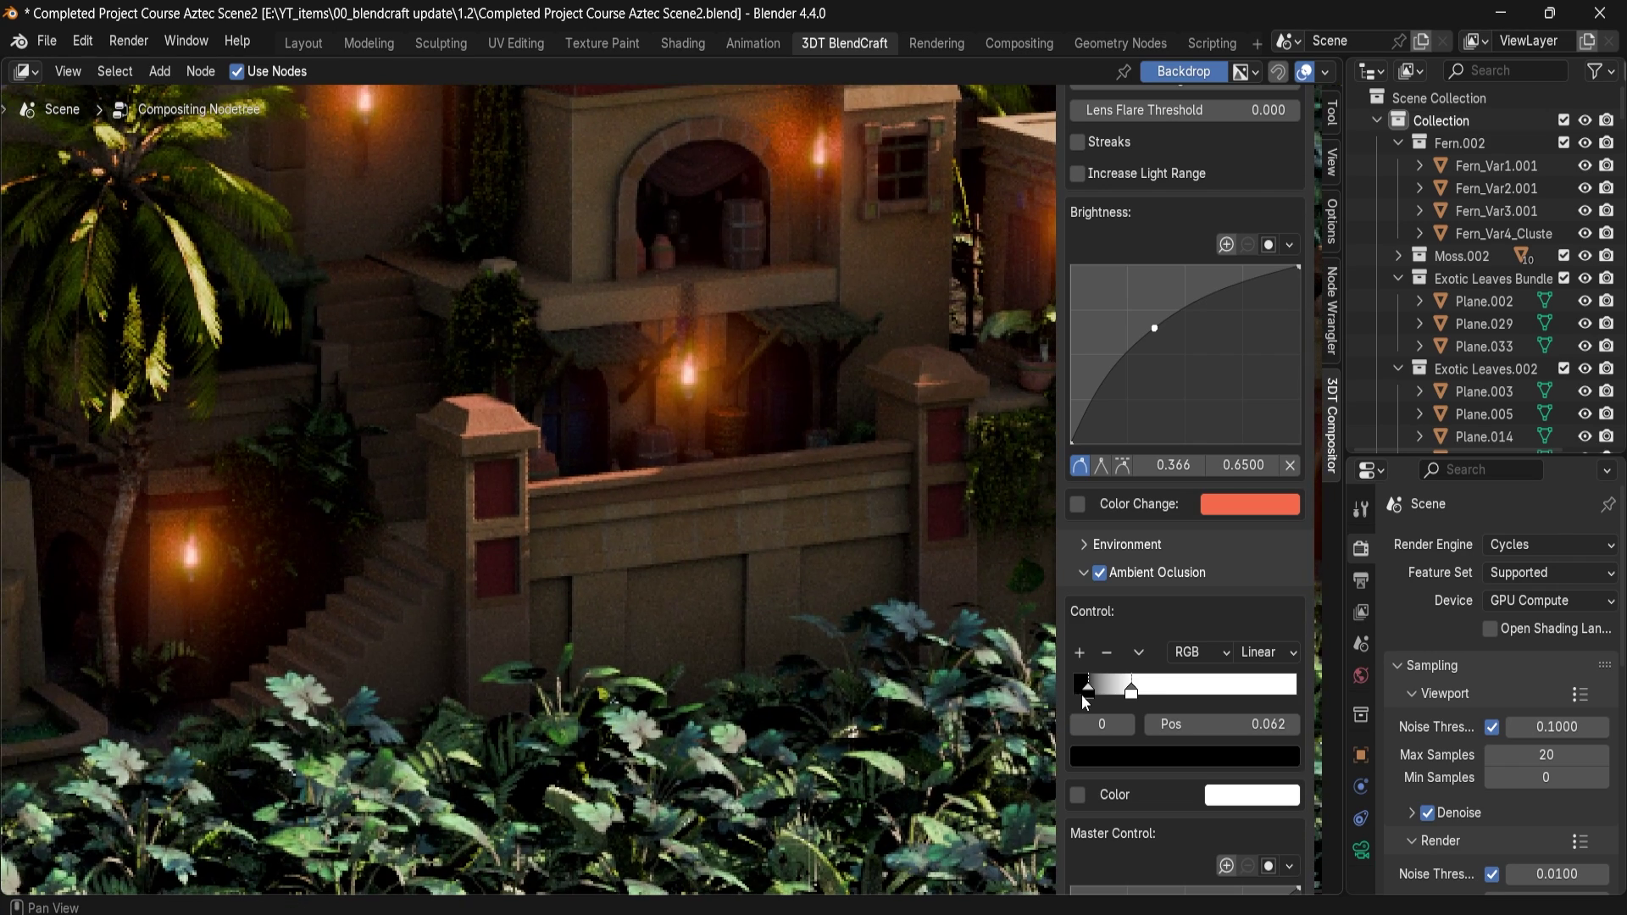
pyautogui.moveTo(1132, 693); pyautogui.dragTo(1116, 693)
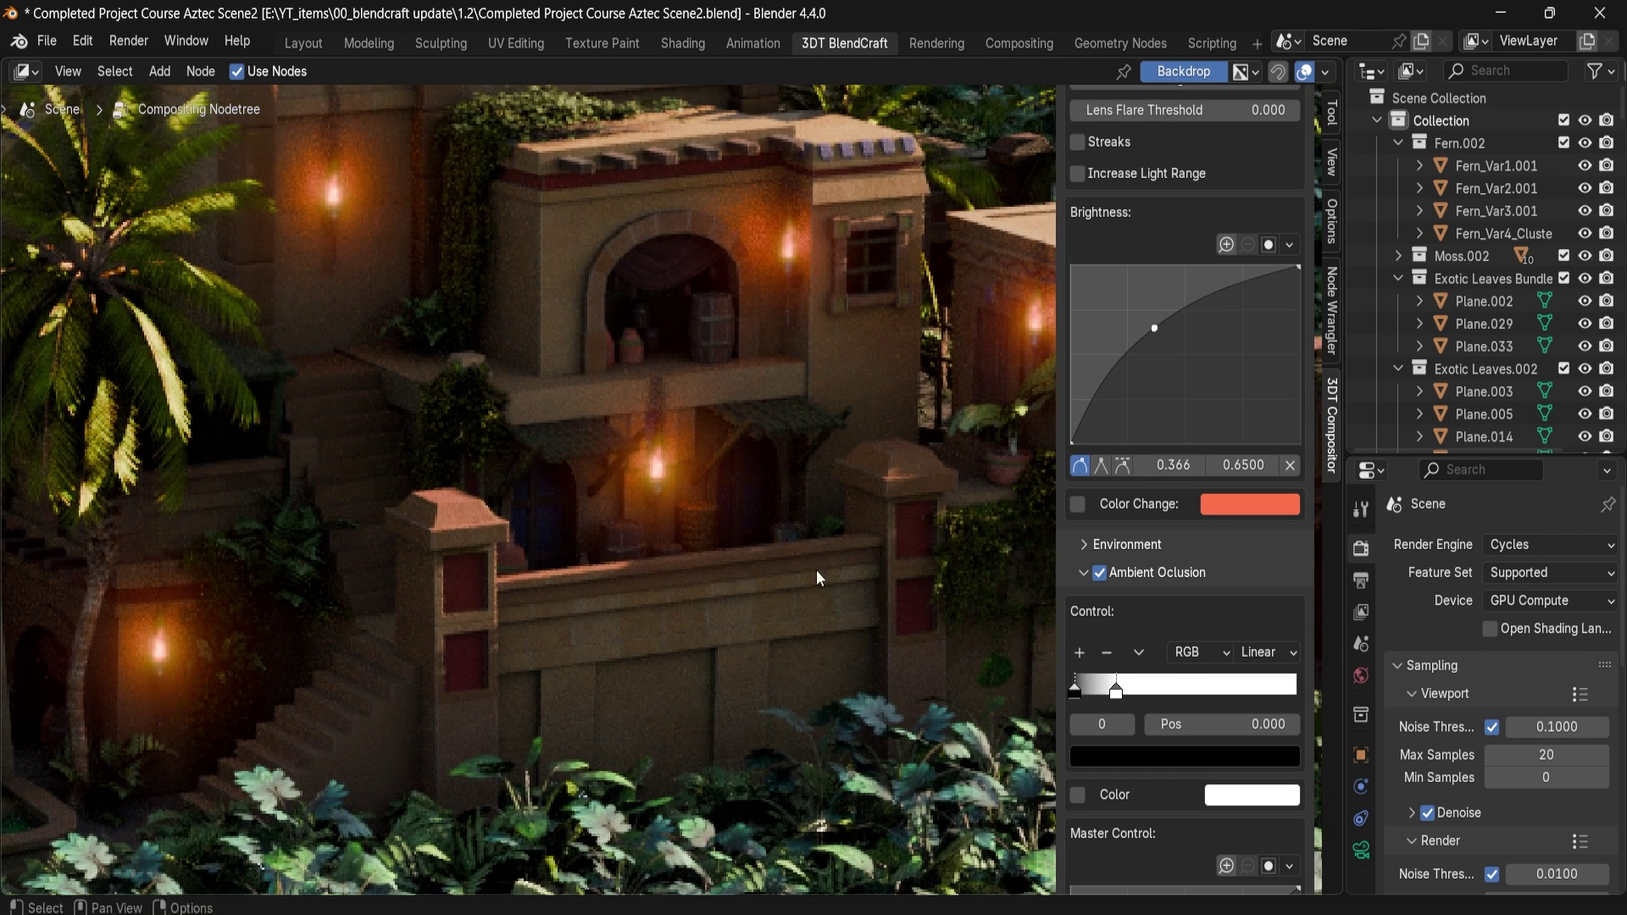
pyautogui.moveTo(1119, 693)
pyautogui.mouseDown()
pyautogui.moveTo(1163, 696)
pyautogui.moveTo(1105, 693)
pyautogui.mouseUp()
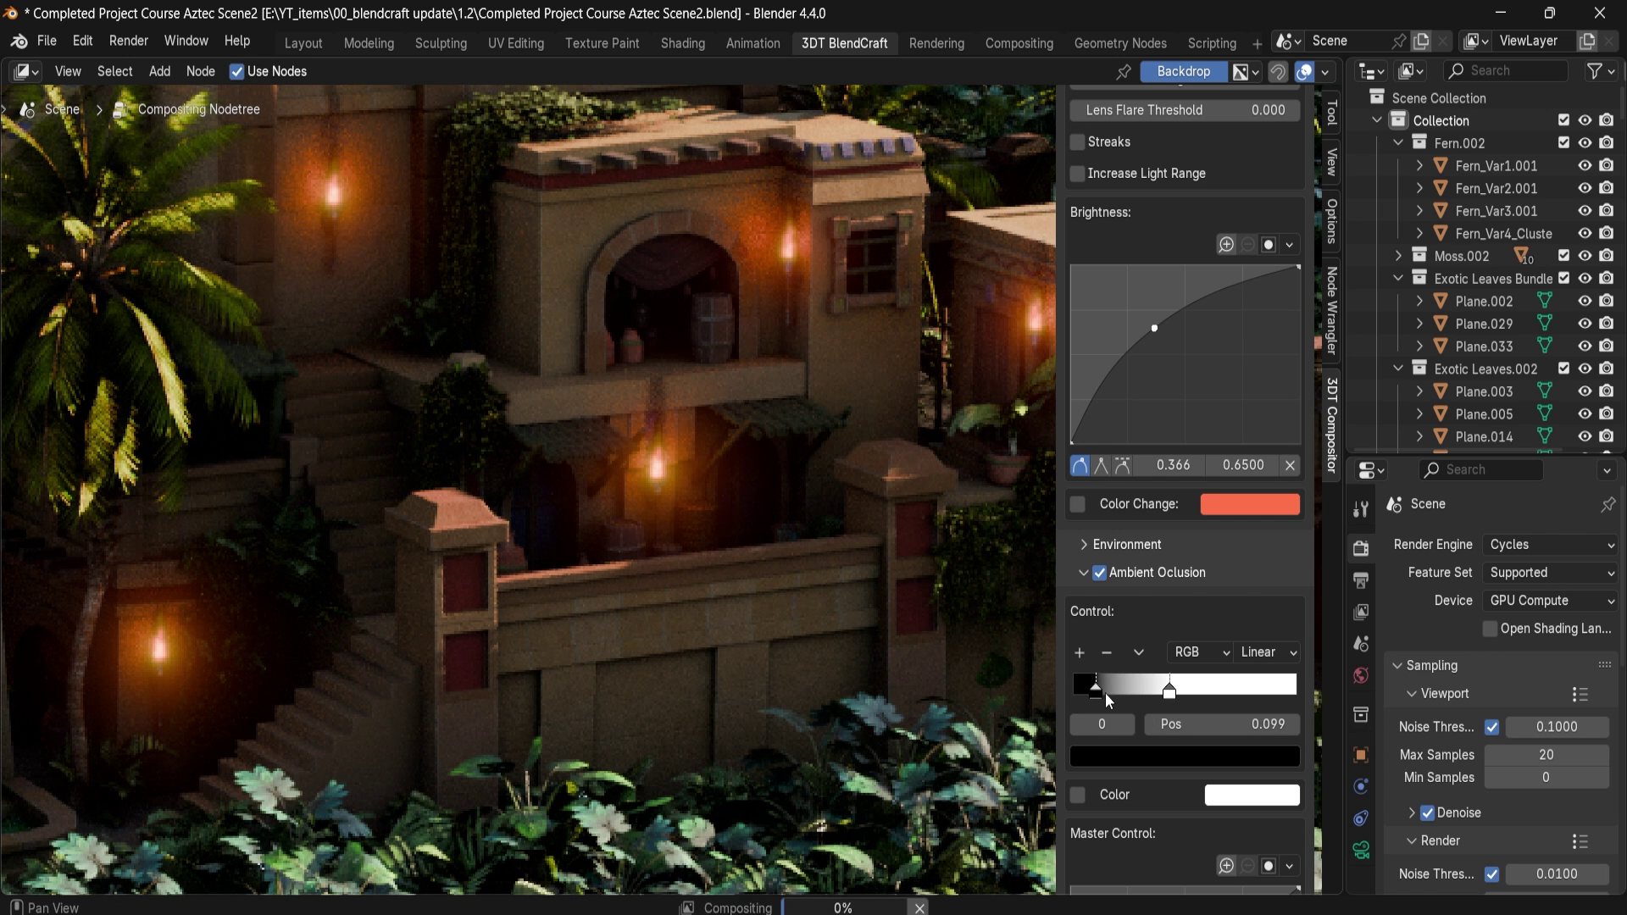
# Step: Enable the occlusion colour tint and move the ramp's black stop right to 0.249
pyautogui.click(1079, 794)
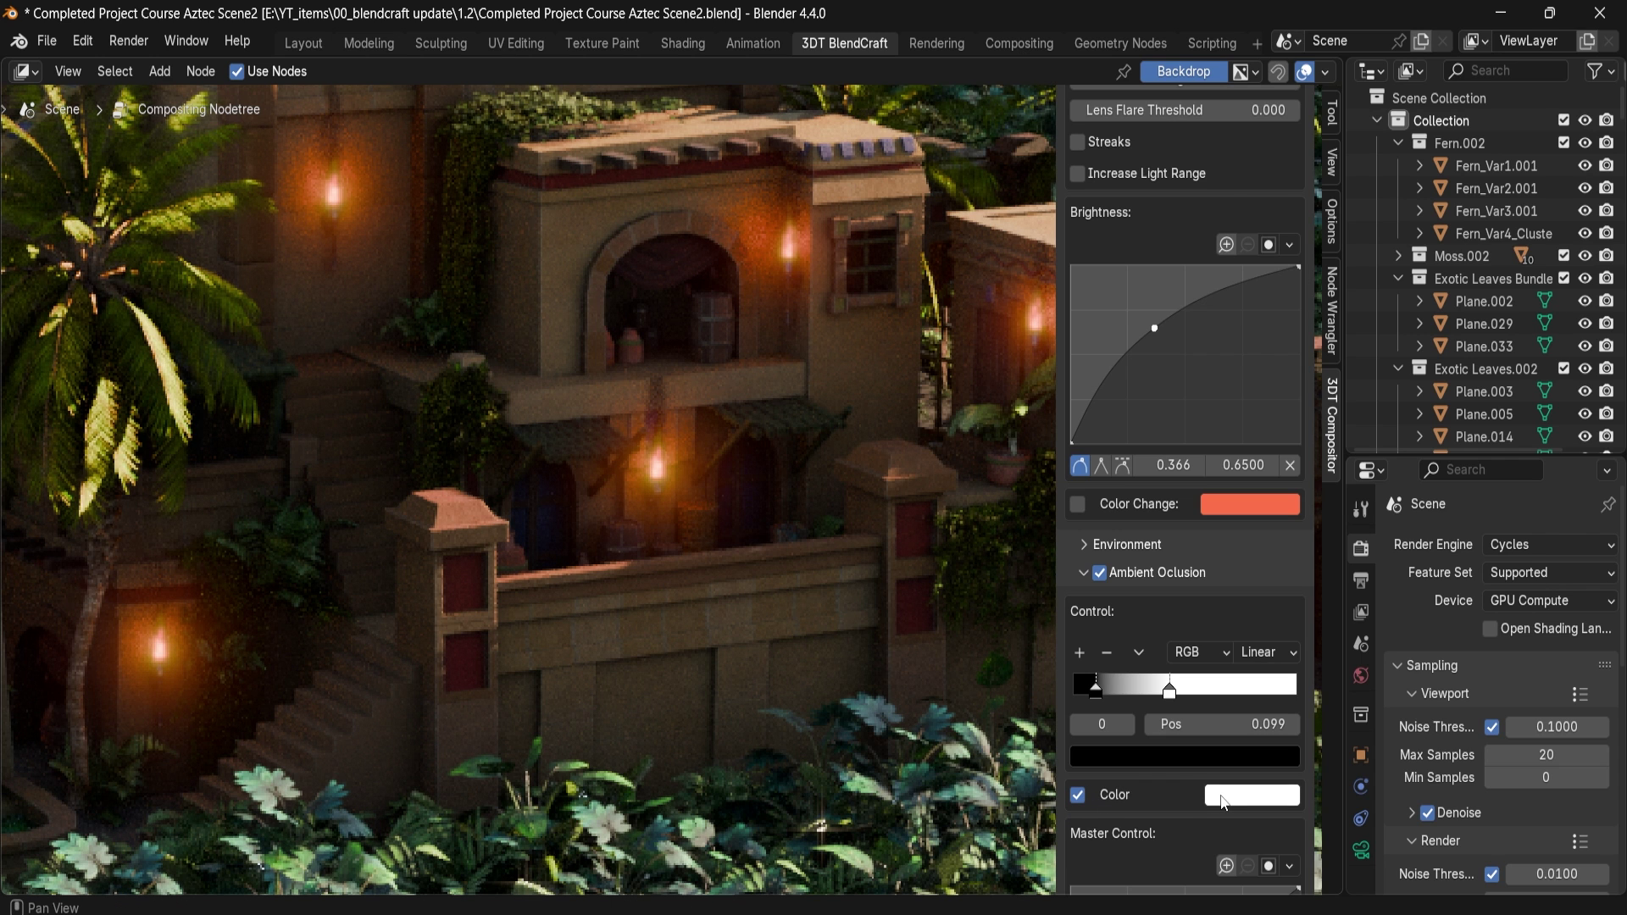
pyautogui.click(1225, 801)
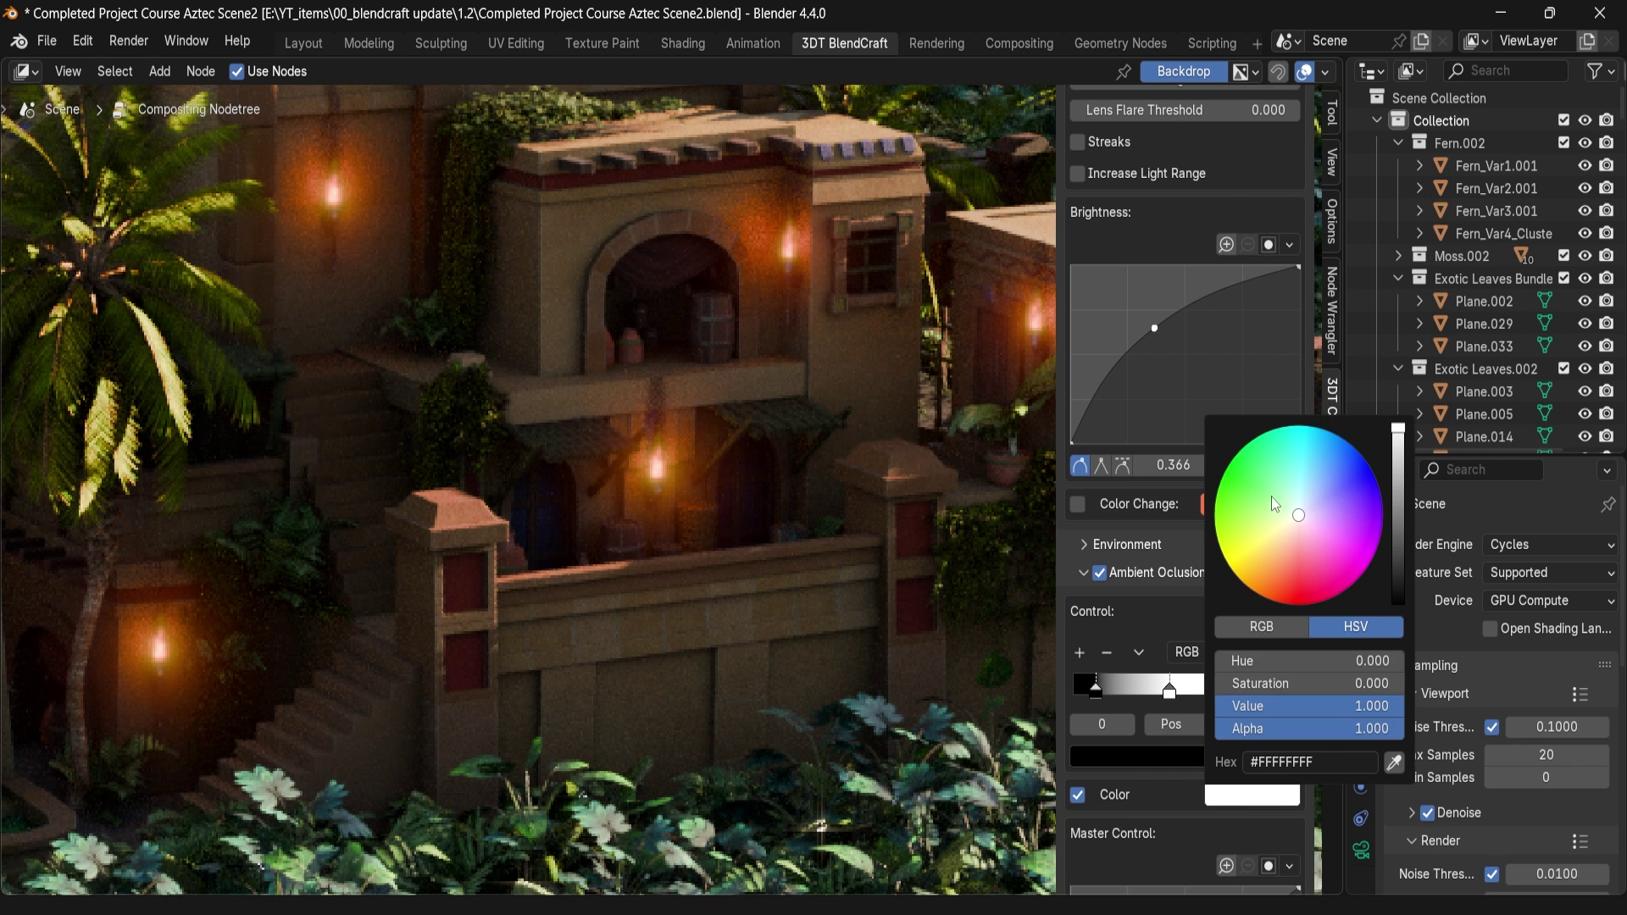
pyautogui.click(1239, 500)
pyautogui.click(1248, 492)
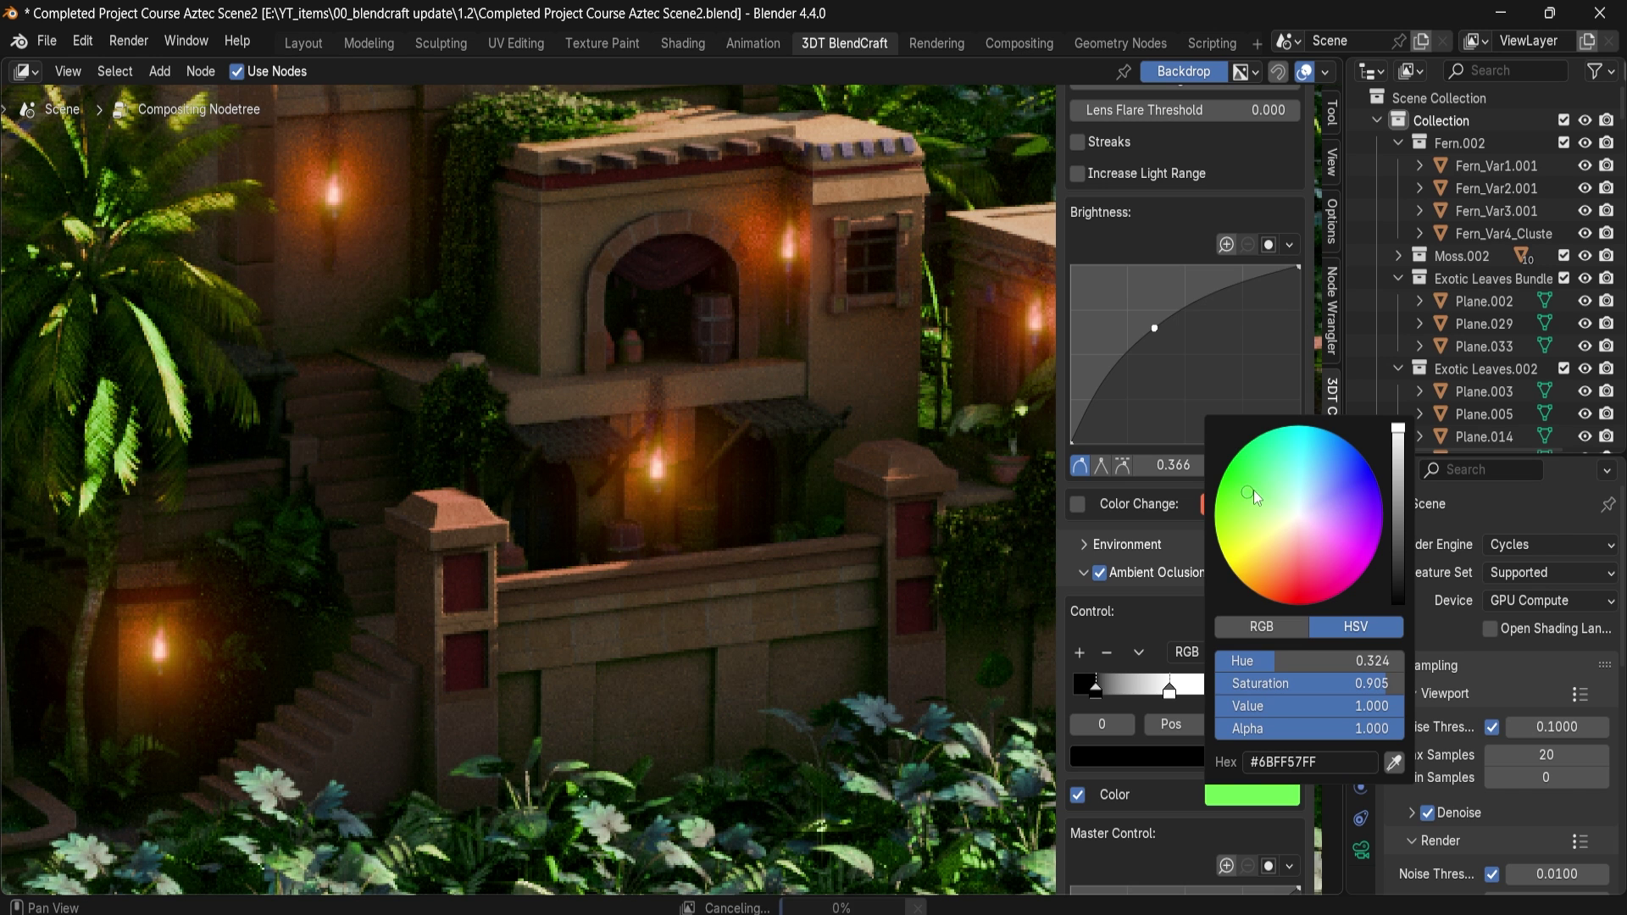
pyautogui.moveTo(1095, 689); pyautogui.dragTo(1135, 690)
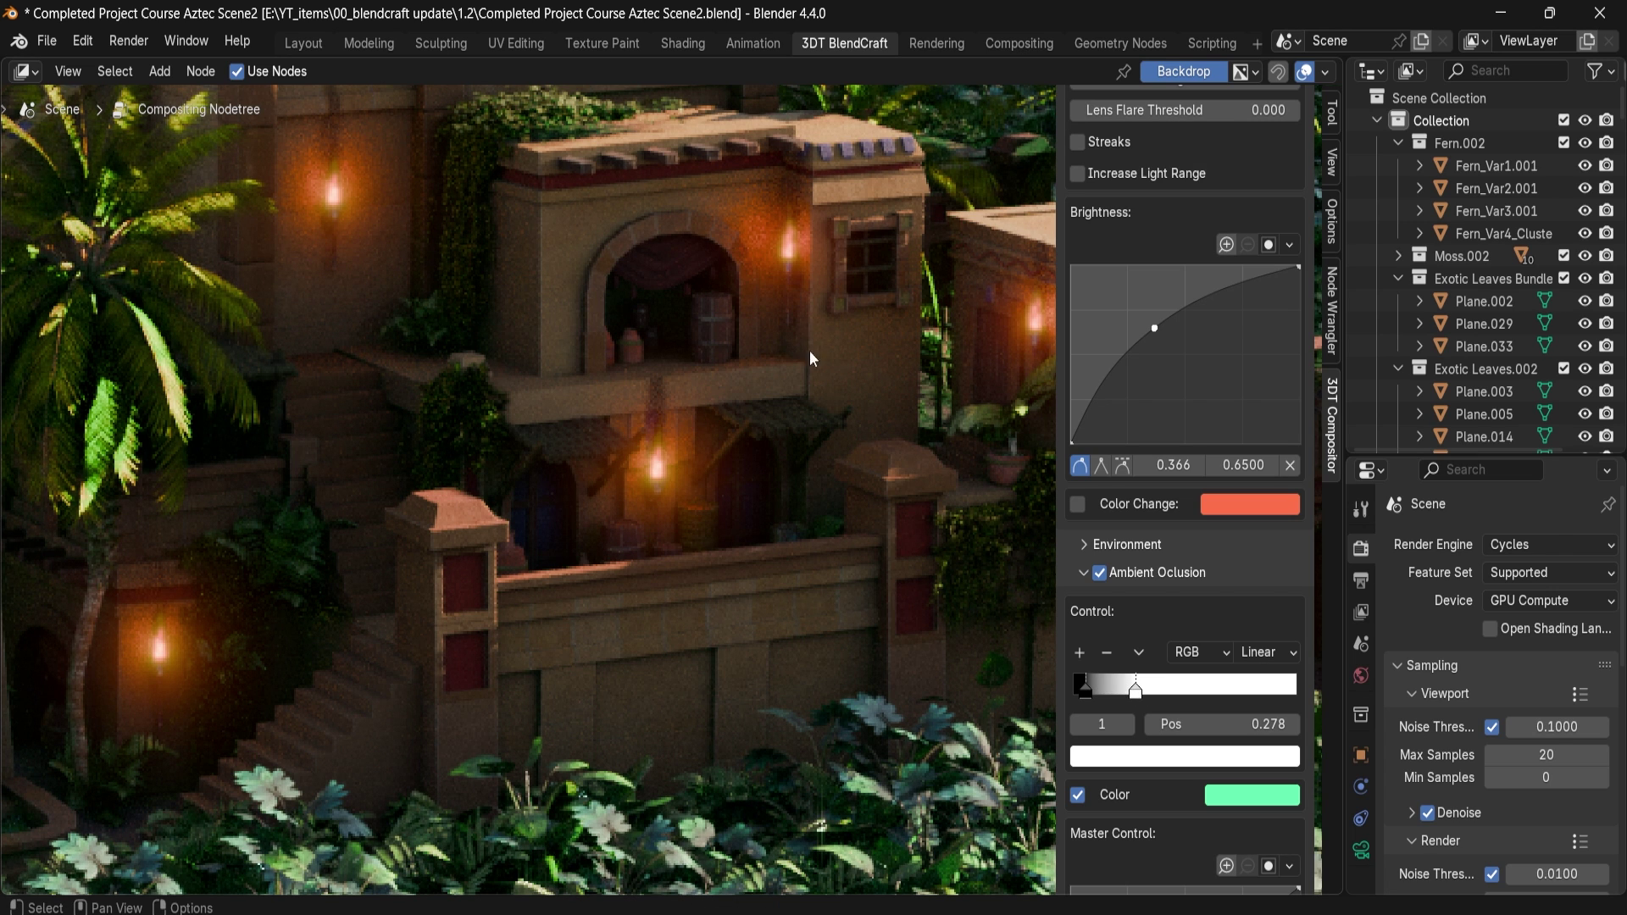
pyautogui.moveTo(1086, 691); pyautogui.dragTo(1135, 693)
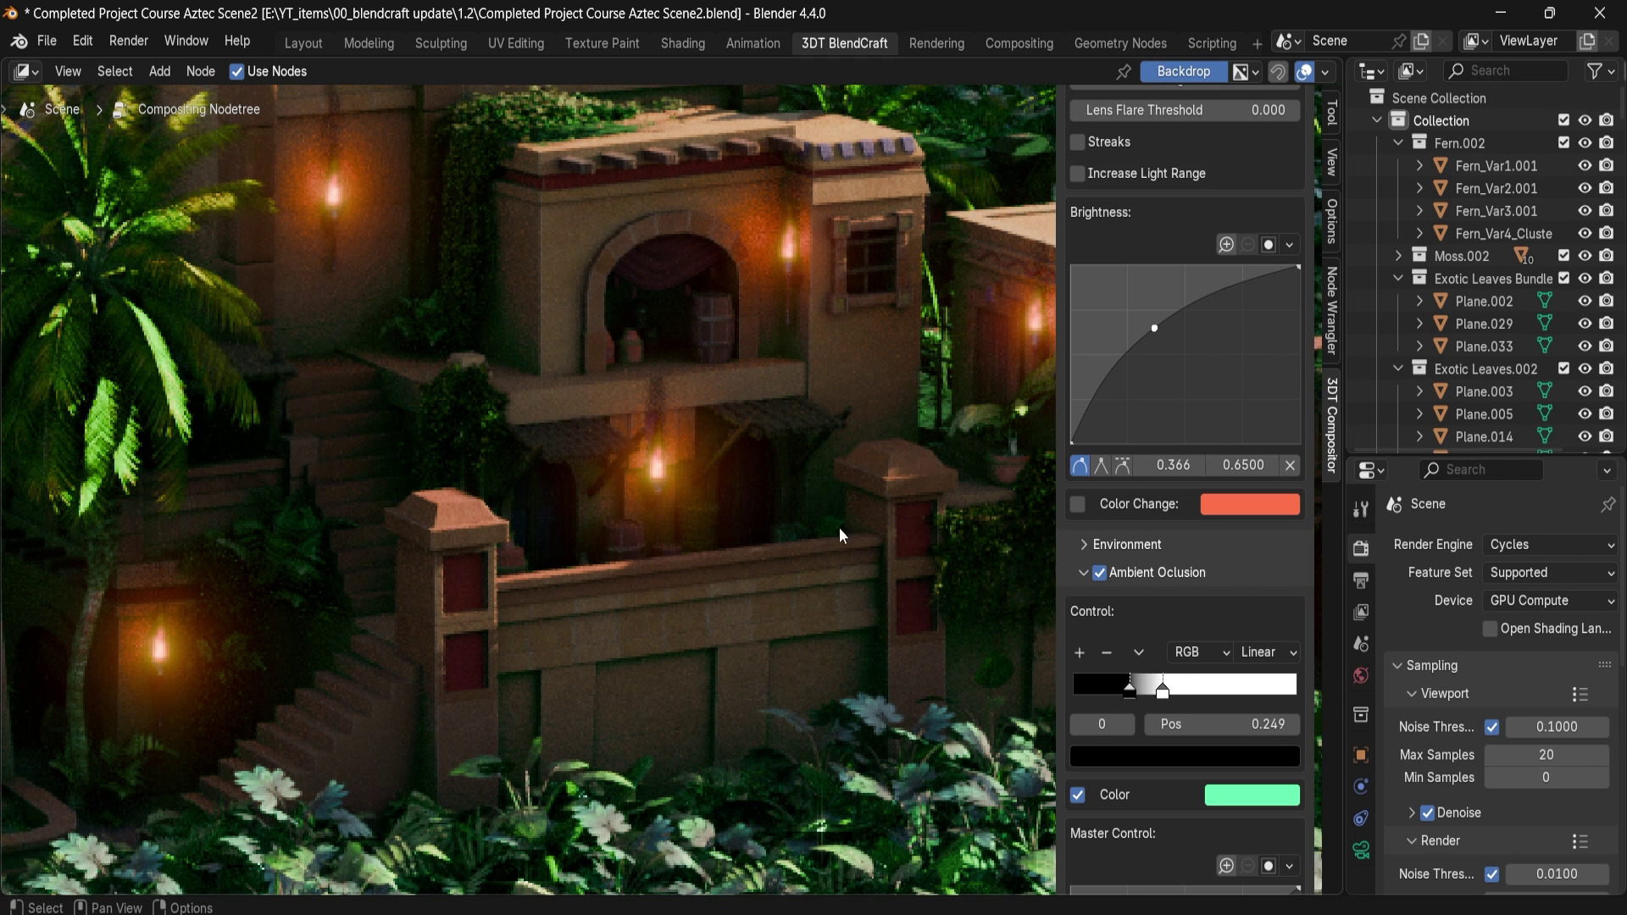
# Step: Change the occlusion tint to lavender and darken it to a muted purple
pyautogui.click(1240, 798)
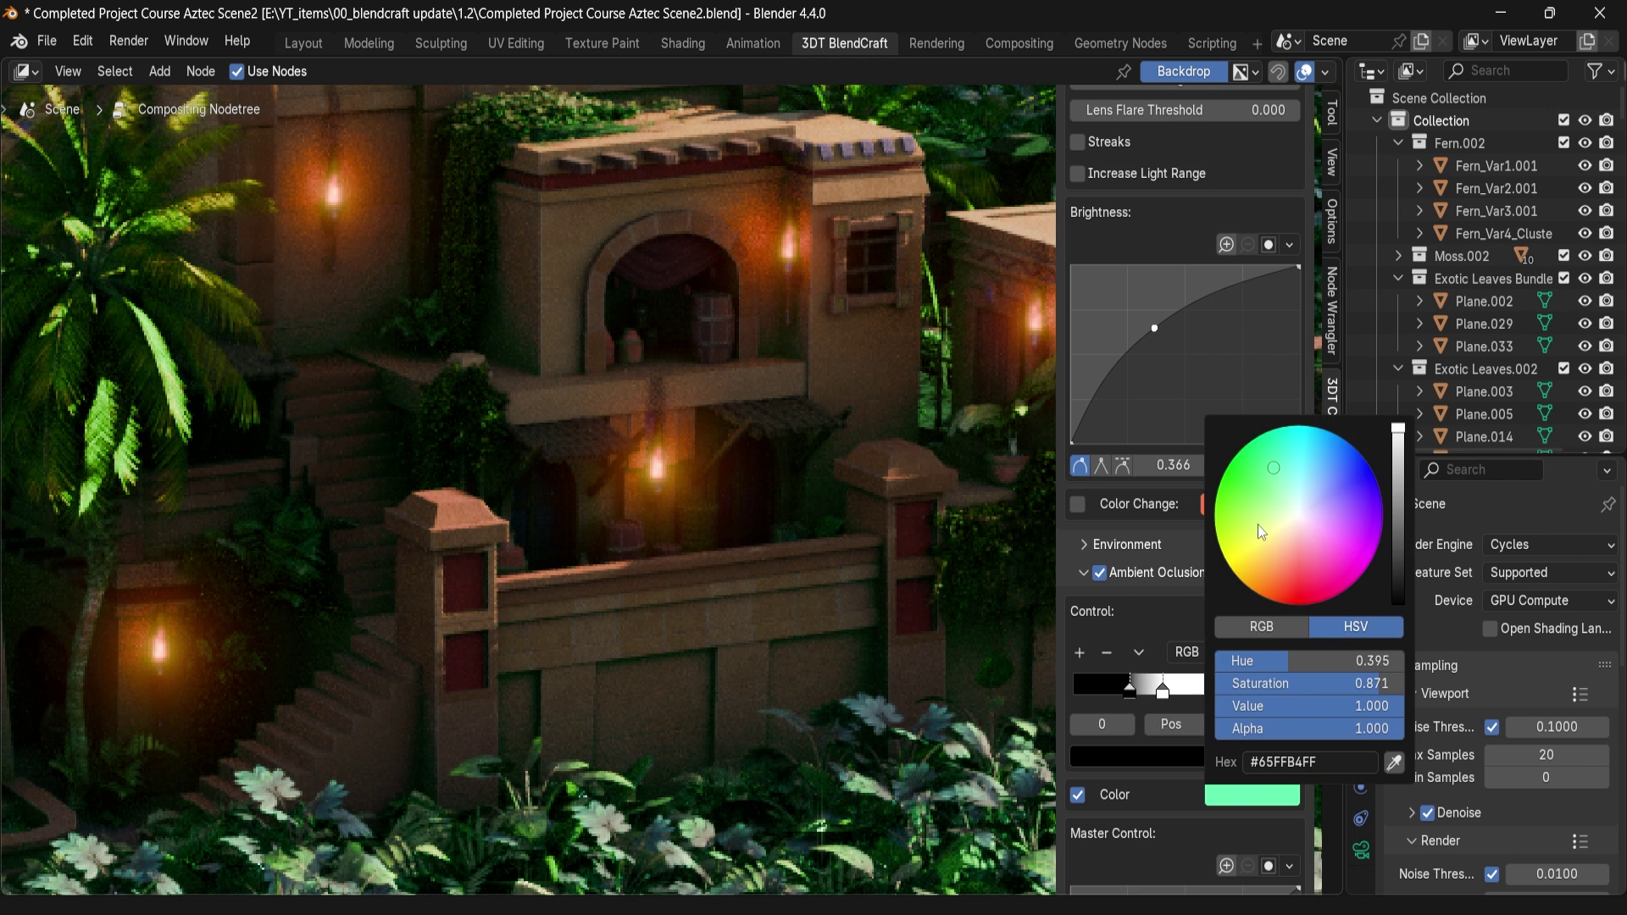
pyautogui.moveTo(1349, 557)
pyautogui.mouseDown()
pyautogui.moveTo(1344, 507)
pyautogui.moveTo(1324, 518)
pyautogui.moveTo(1331, 532)
pyautogui.mouseUp()
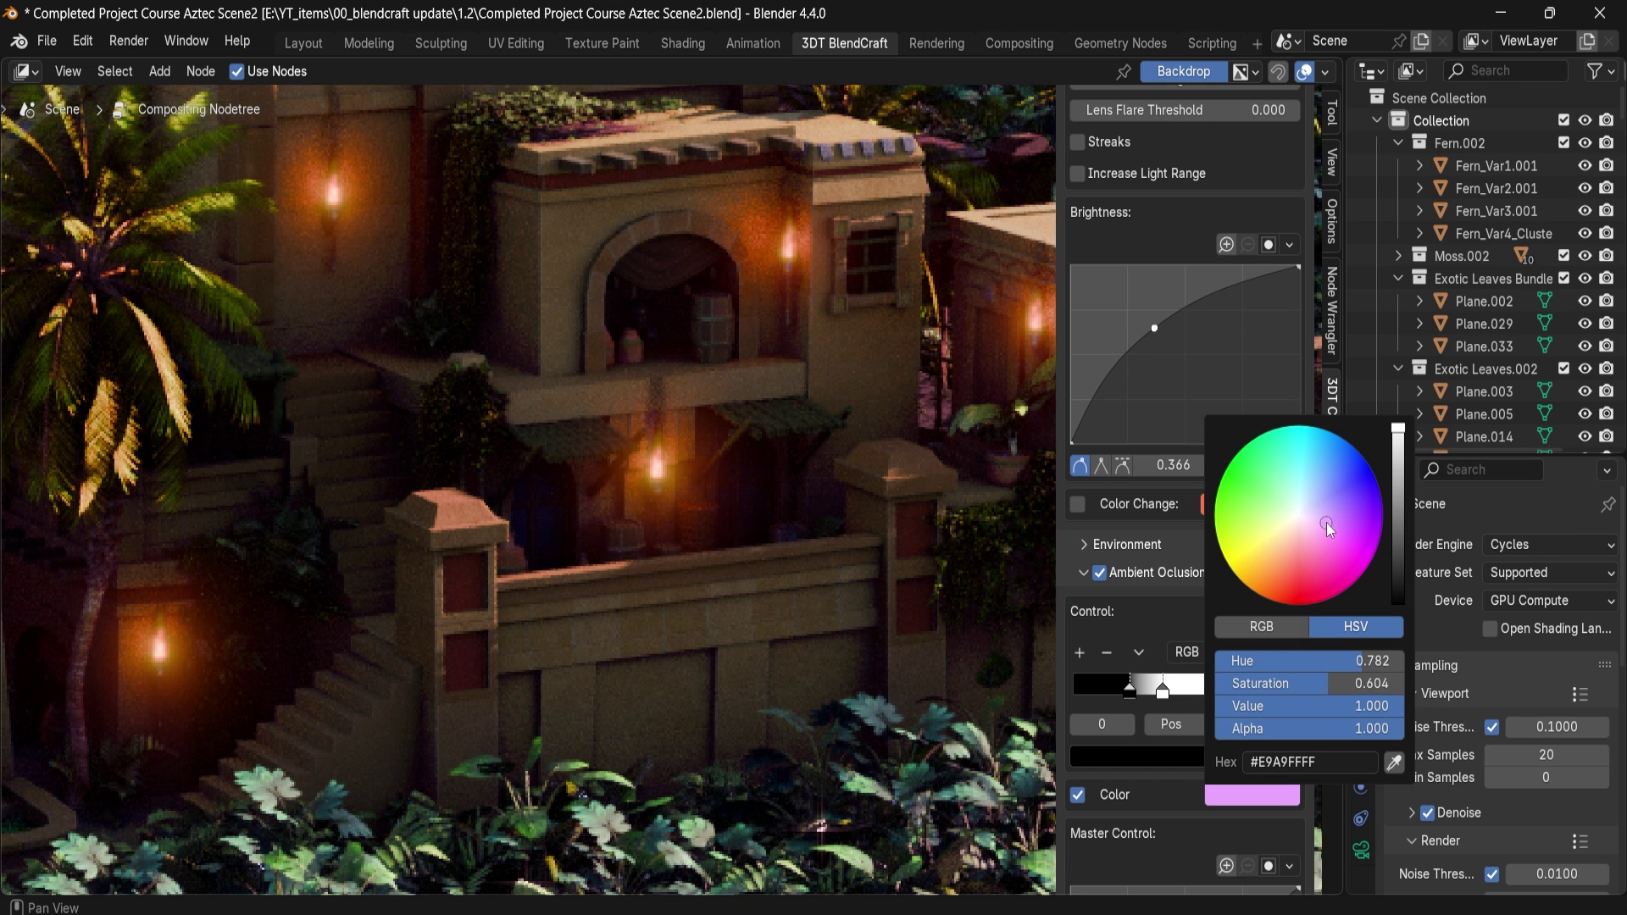
pyautogui.click(1240, 800)
pyautogui.moveTo(1399, 539); pyautogui.dragTo(1400, 481)
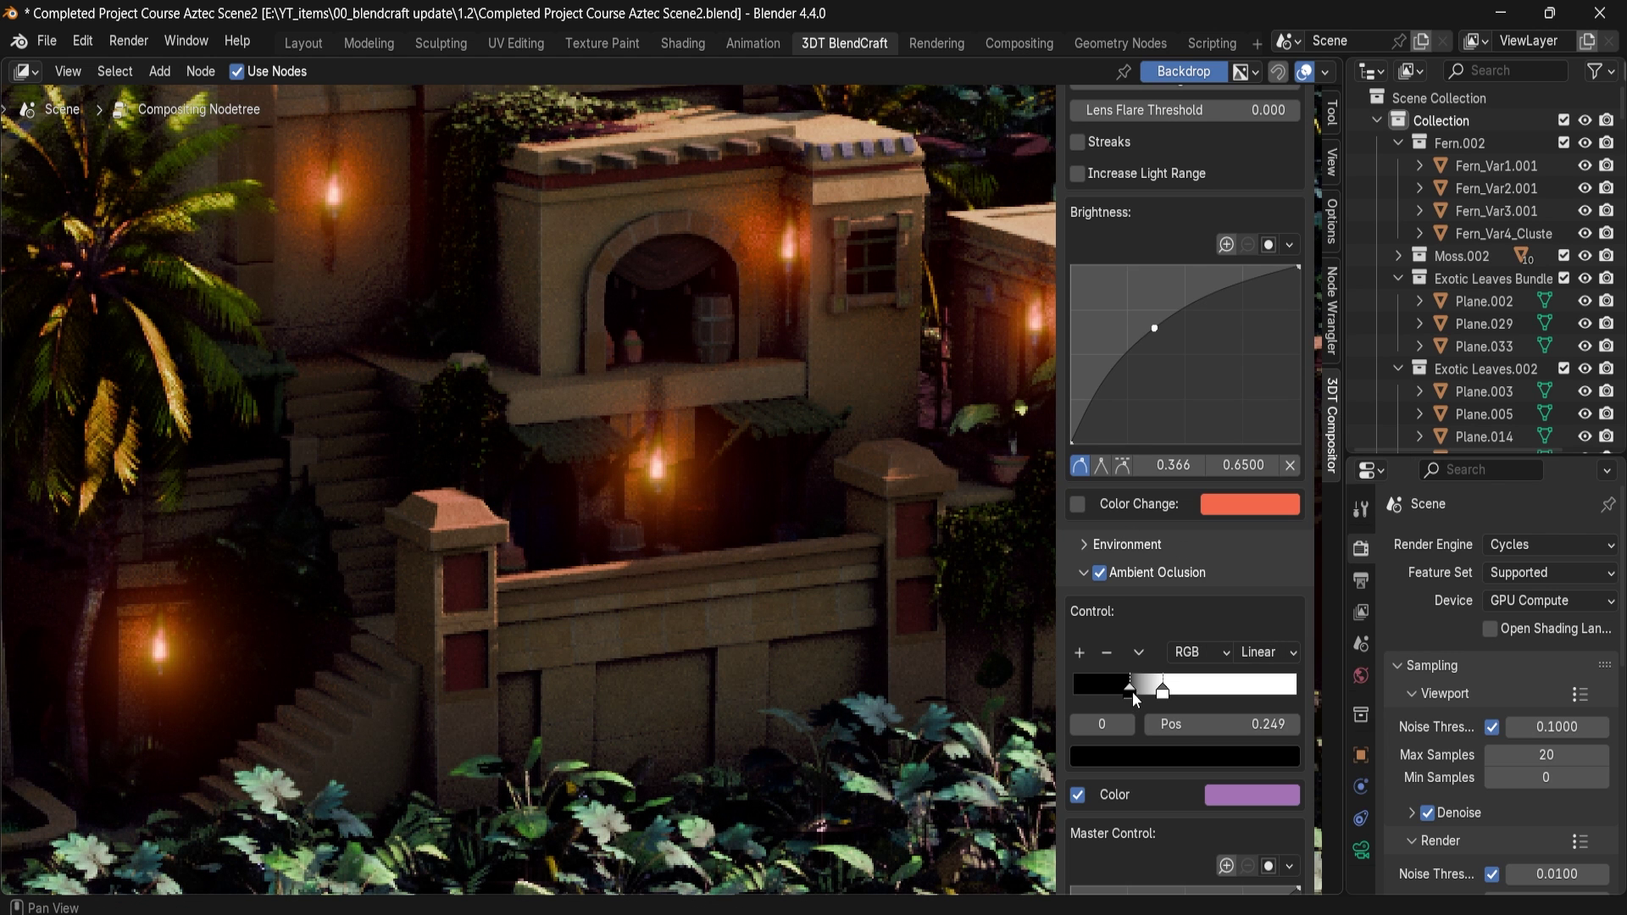
# Step: Shape the Master Control curve into an S with points at 0.322/0.37 and 0.564/0.78
pyautogui.scroll(-8, 1152, 666)
pyautogui.moveTo(1156, 680); pyautogui.dragTo(1181, 610)
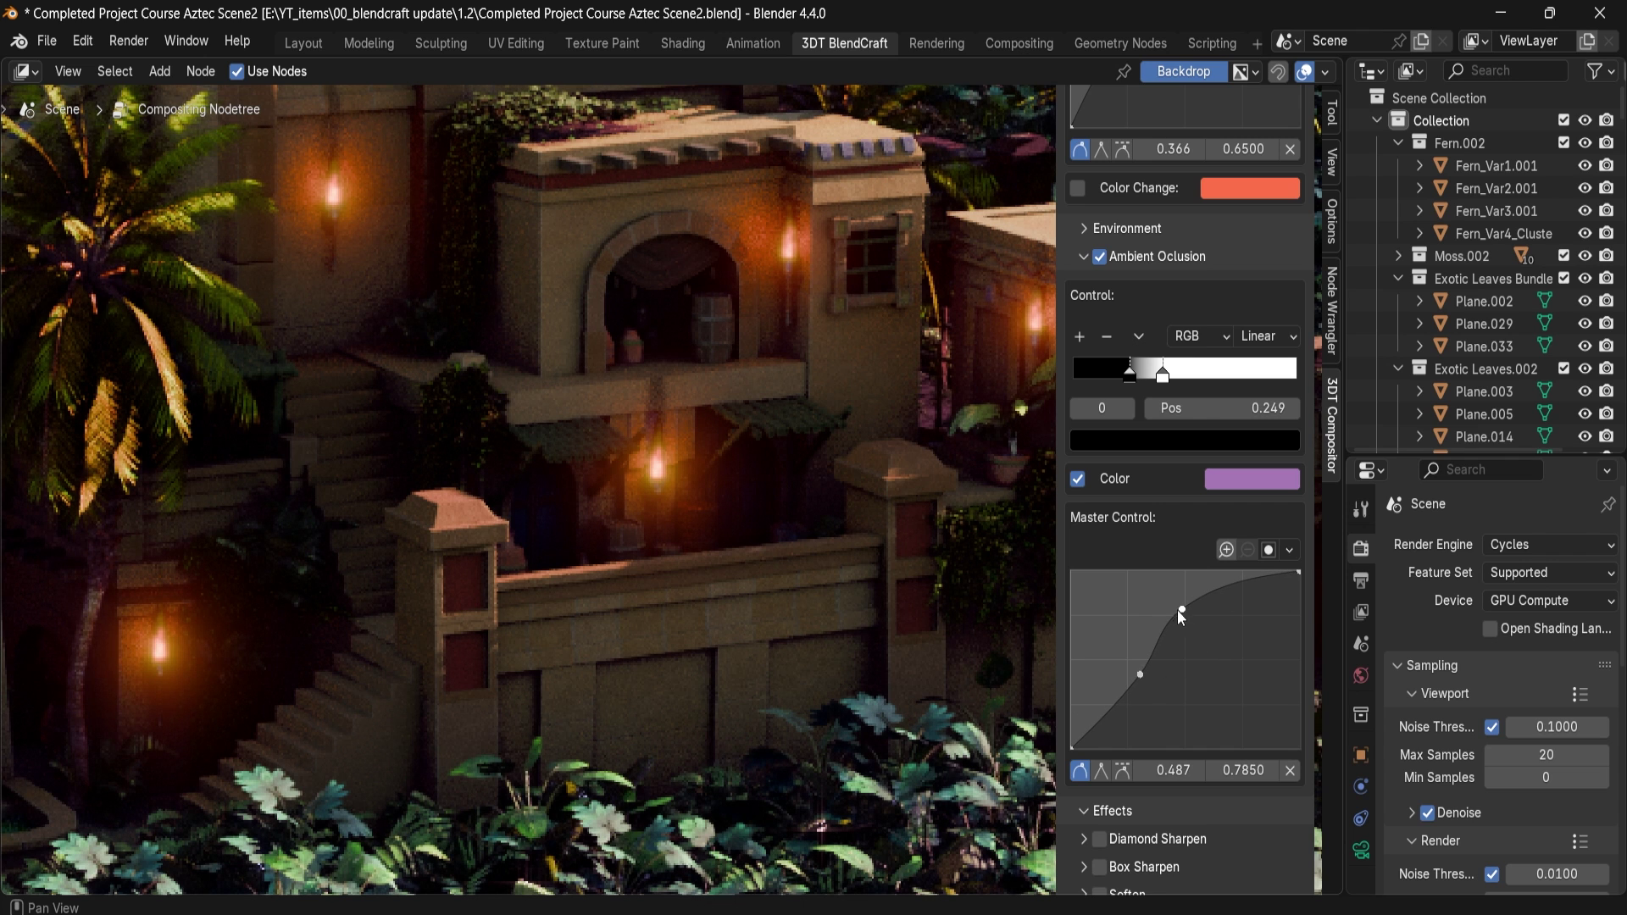
pyautogui.moveTo(1140, 675); pyautogui.dragTo(1144, 683)
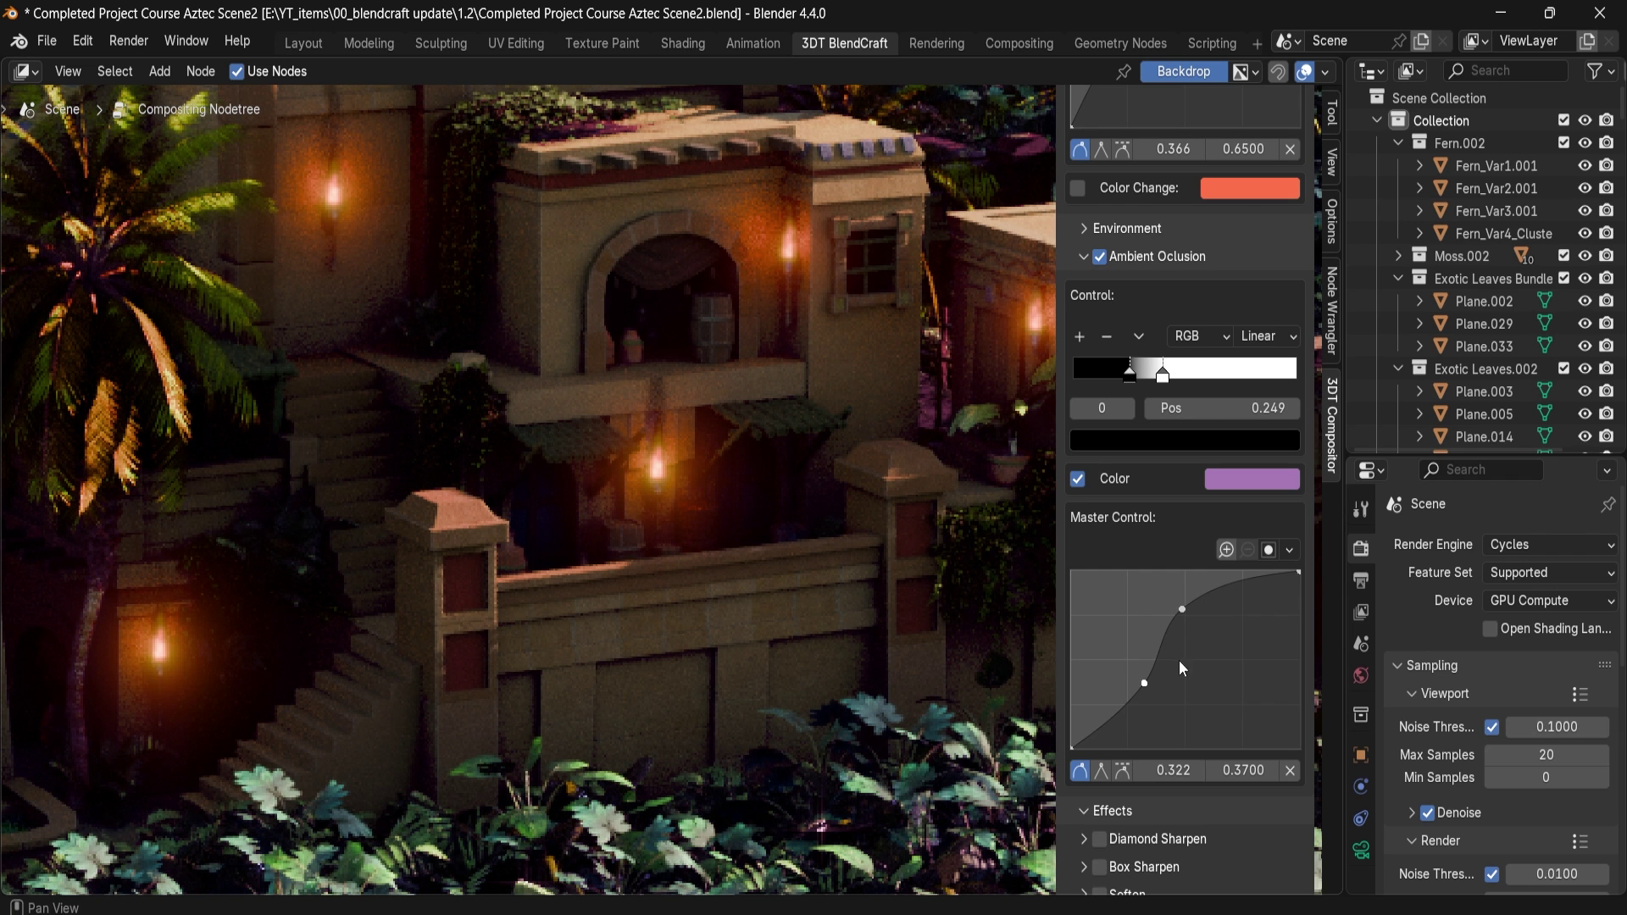
pyautogui.moveTo(1182, 619); pyautogui.dragTo(1201, 621)
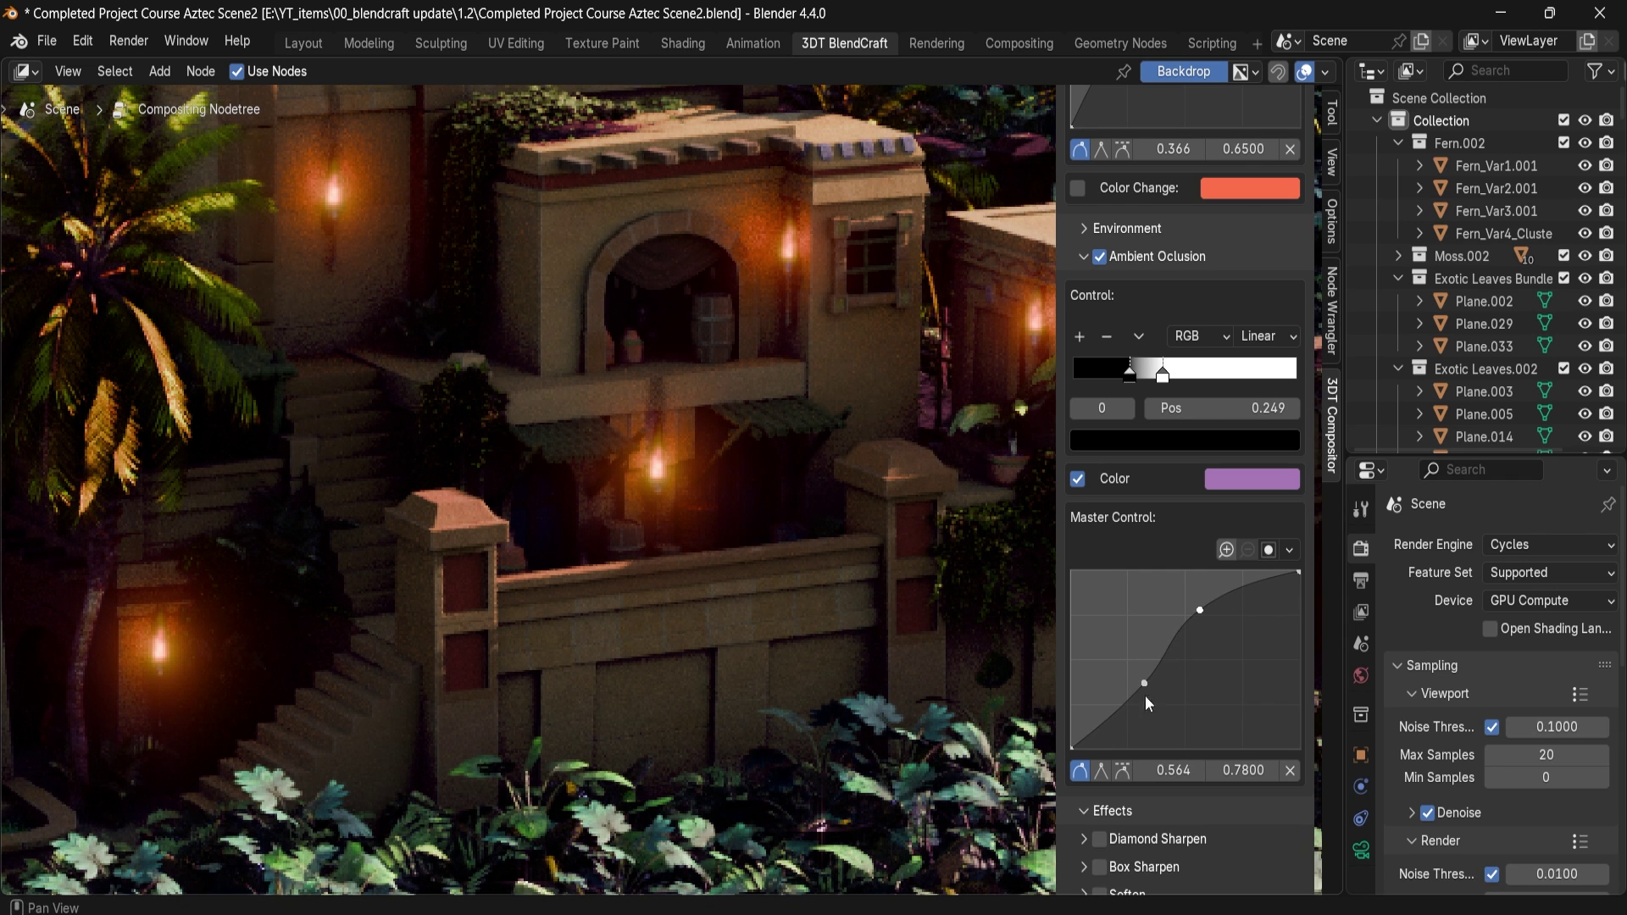
# Step: Expand the Effects subpanel to list all effects
pyautogui.scroll(-5, 1104, 783)
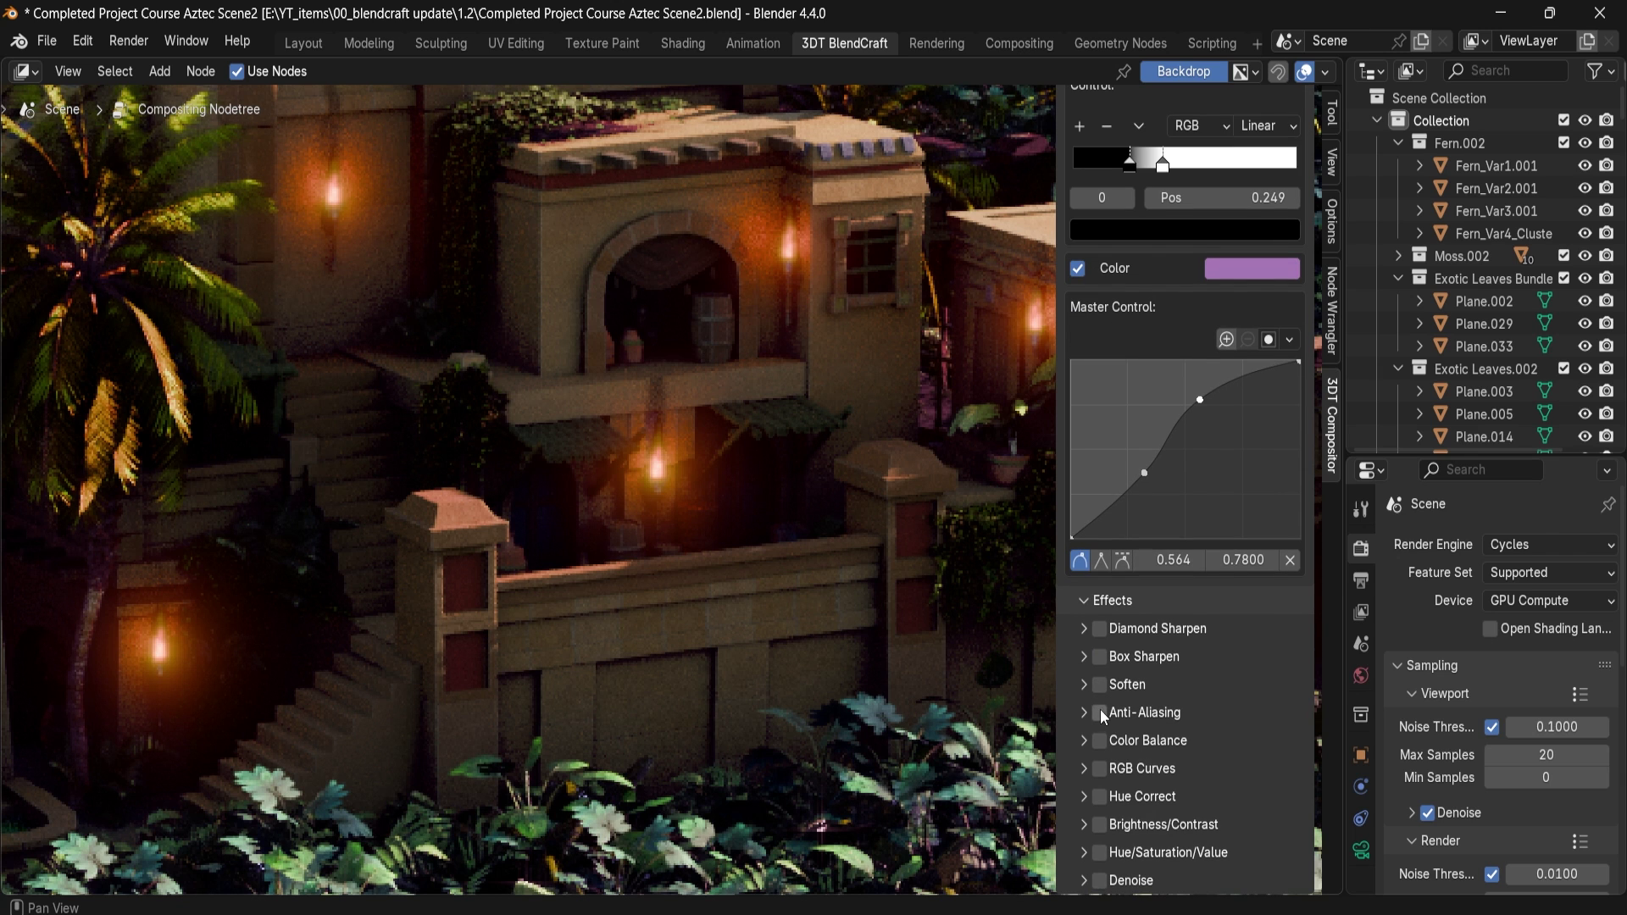
pyautogui.click(1115, 601)
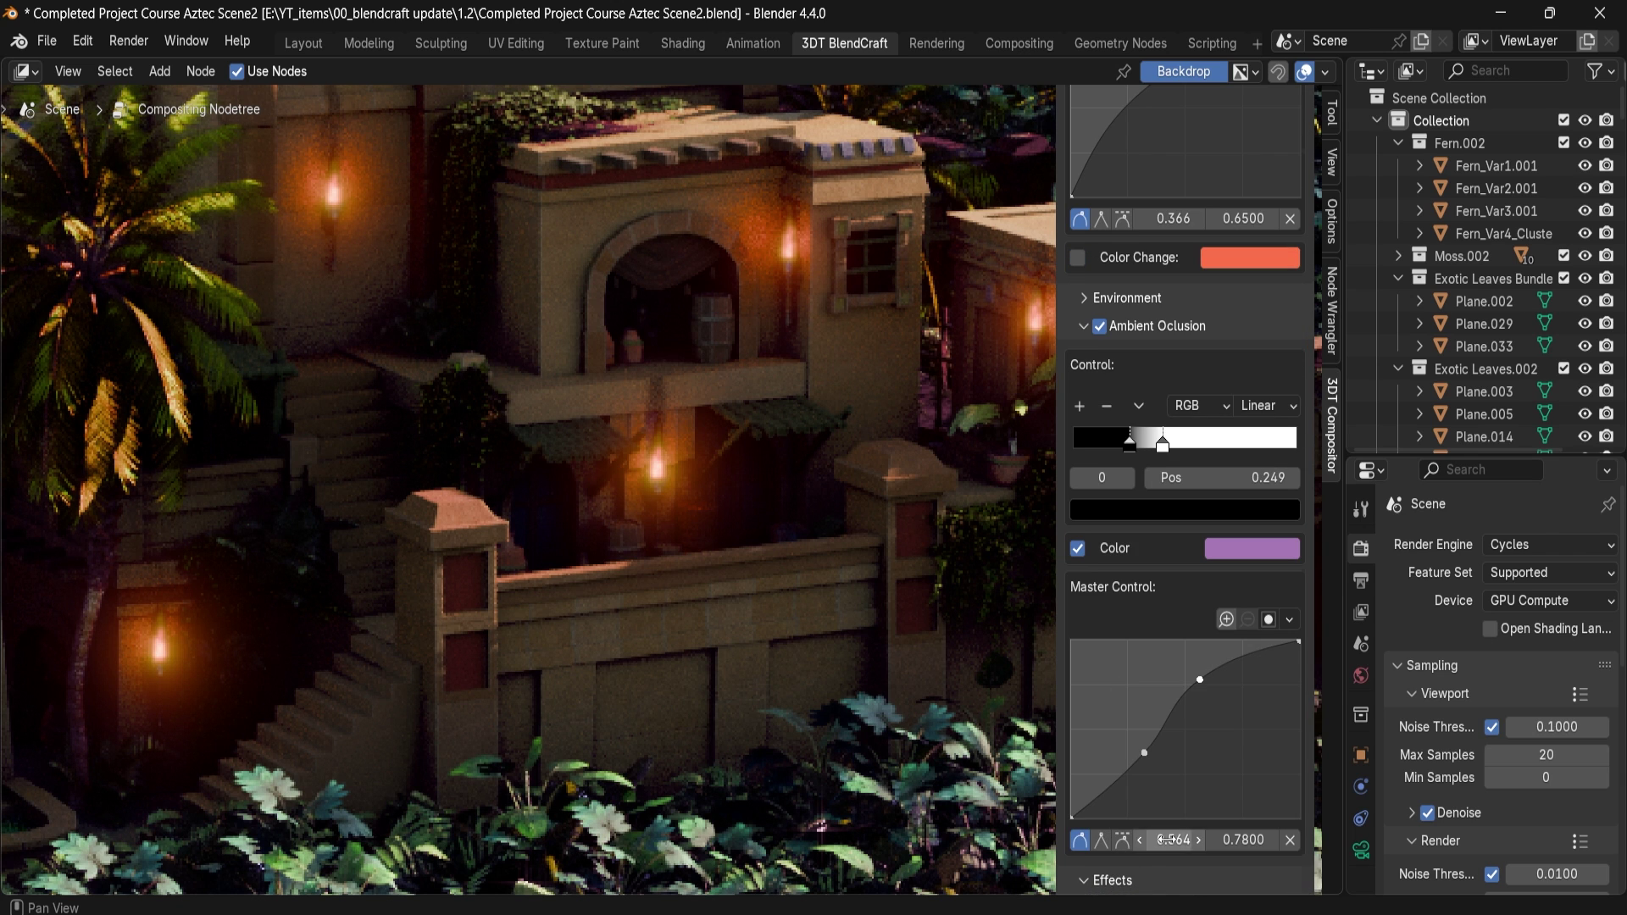
pyautogui.click(1113, 880)
pyautogui.scroll(-6, 1162, 835)
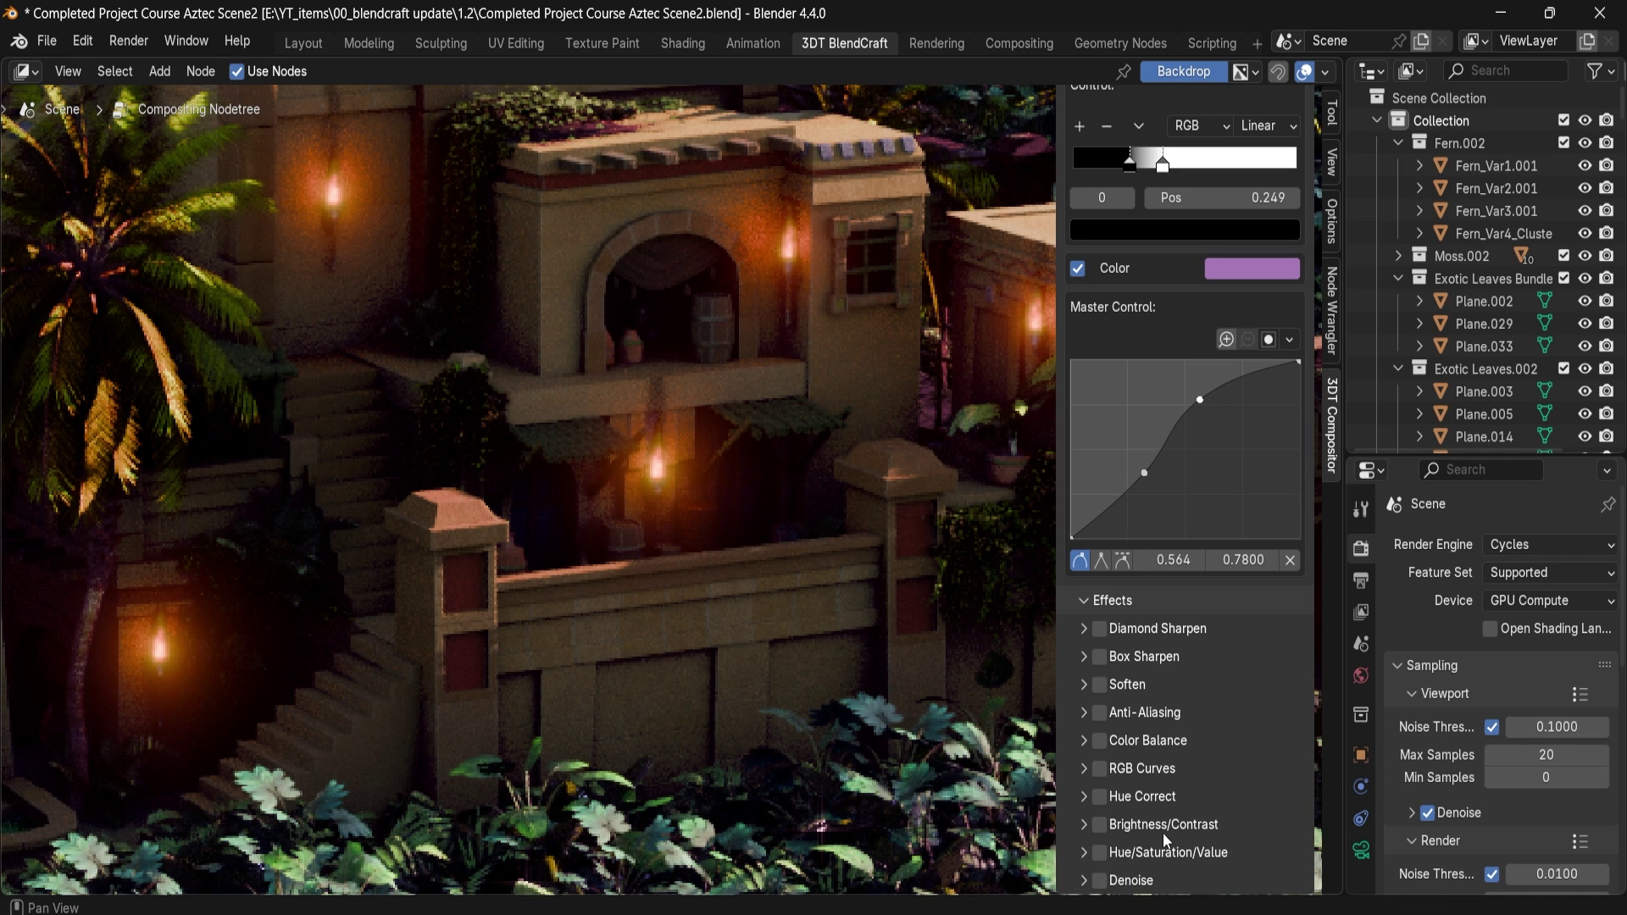
# Step: Try Diamond Sharpen, then enable Box Sharpen instead and set its strength
pyautogui.click(1104, 629)
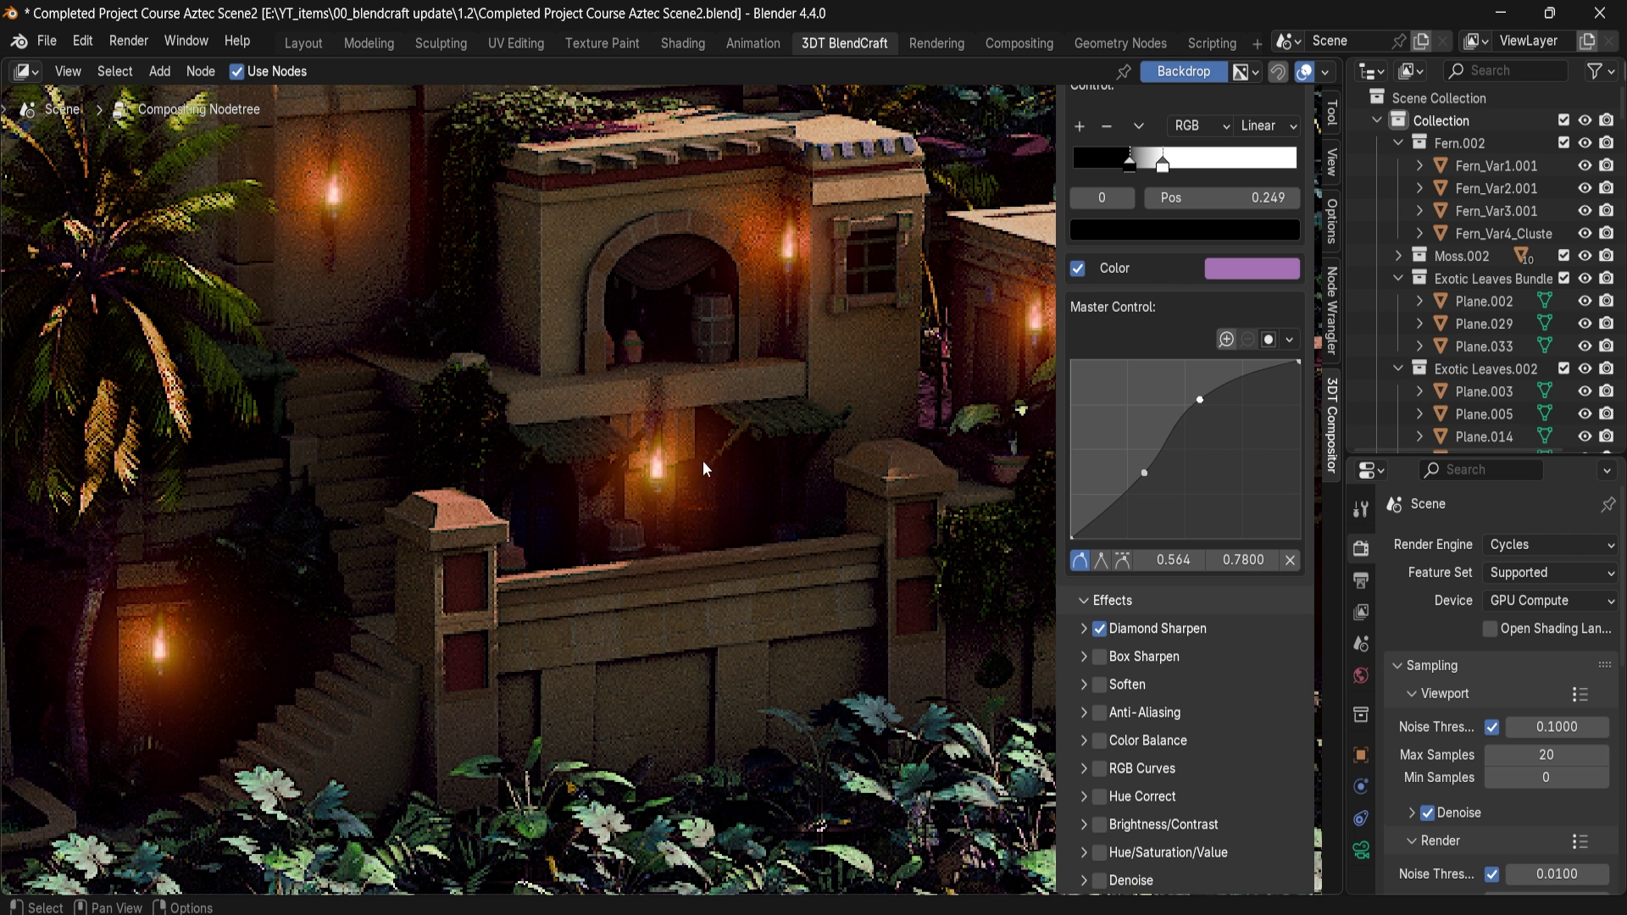
pyautogui.click(1100, 628)
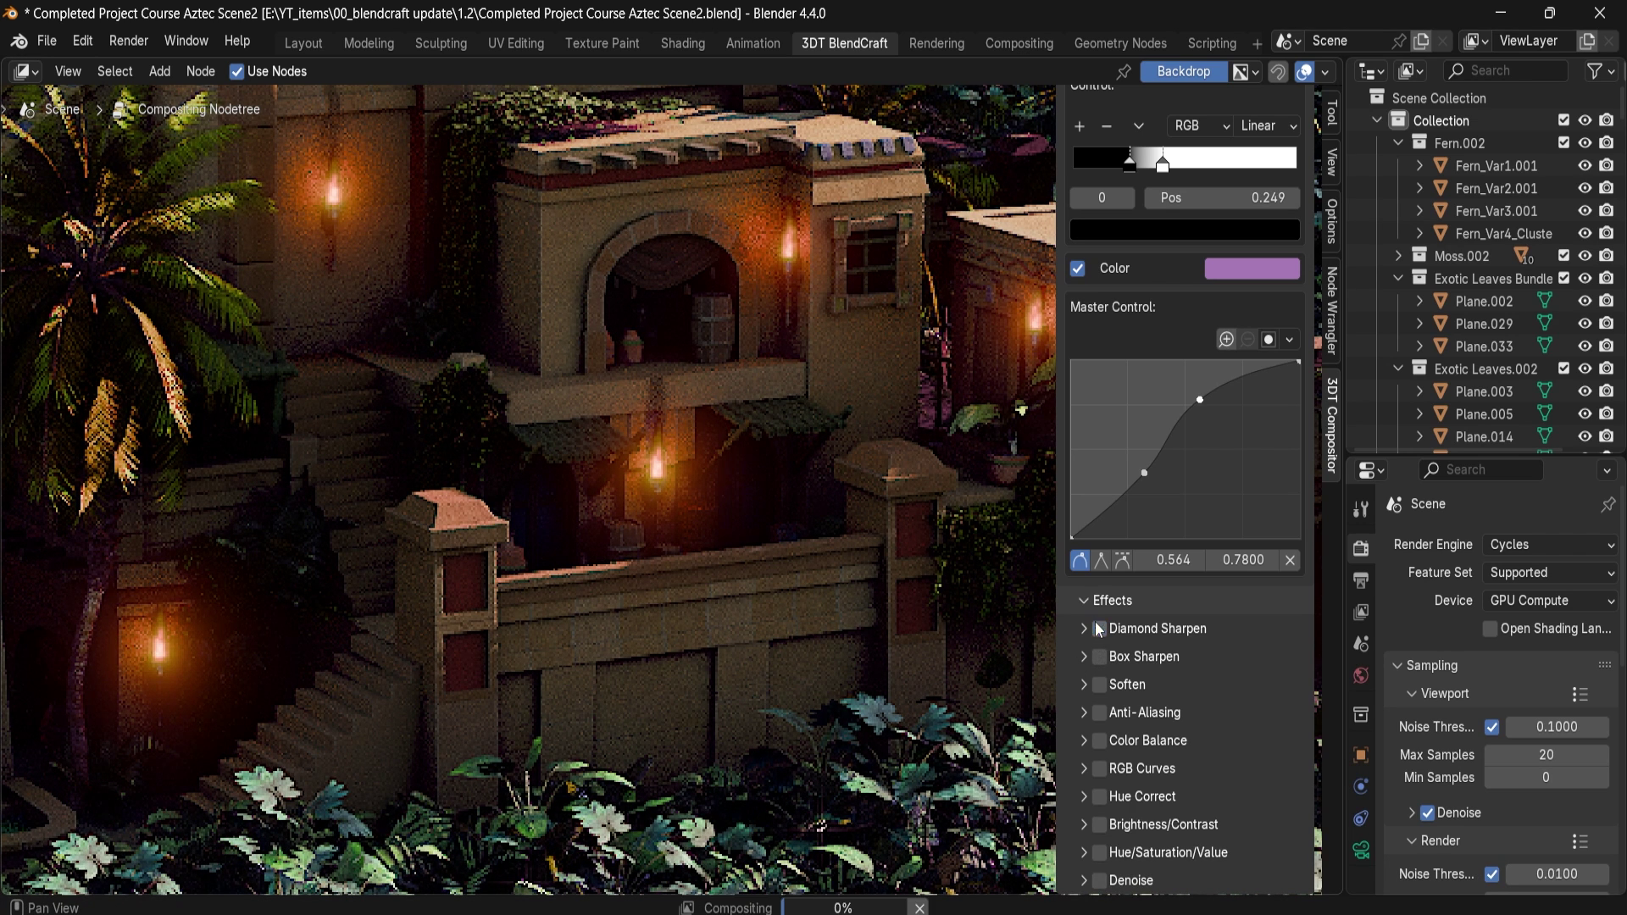
pyautogui.click(1100, 656)
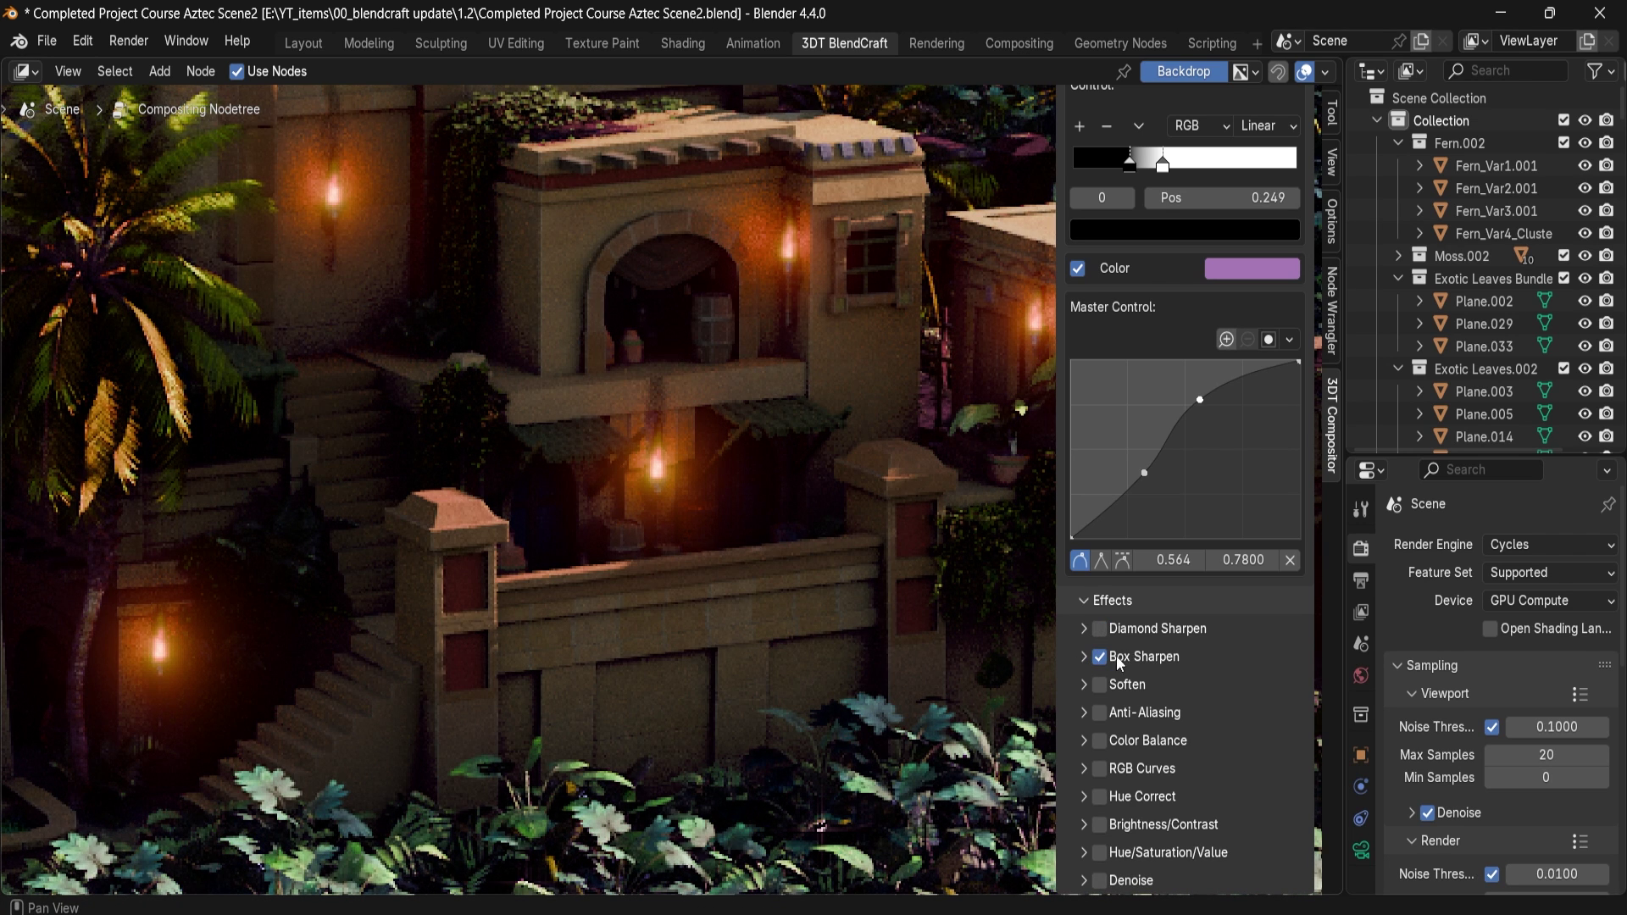
pyautogui.click(1123, 658)
pyautogui.moveTo(1186, 689); pyautogui.dragTo(1101, 689)
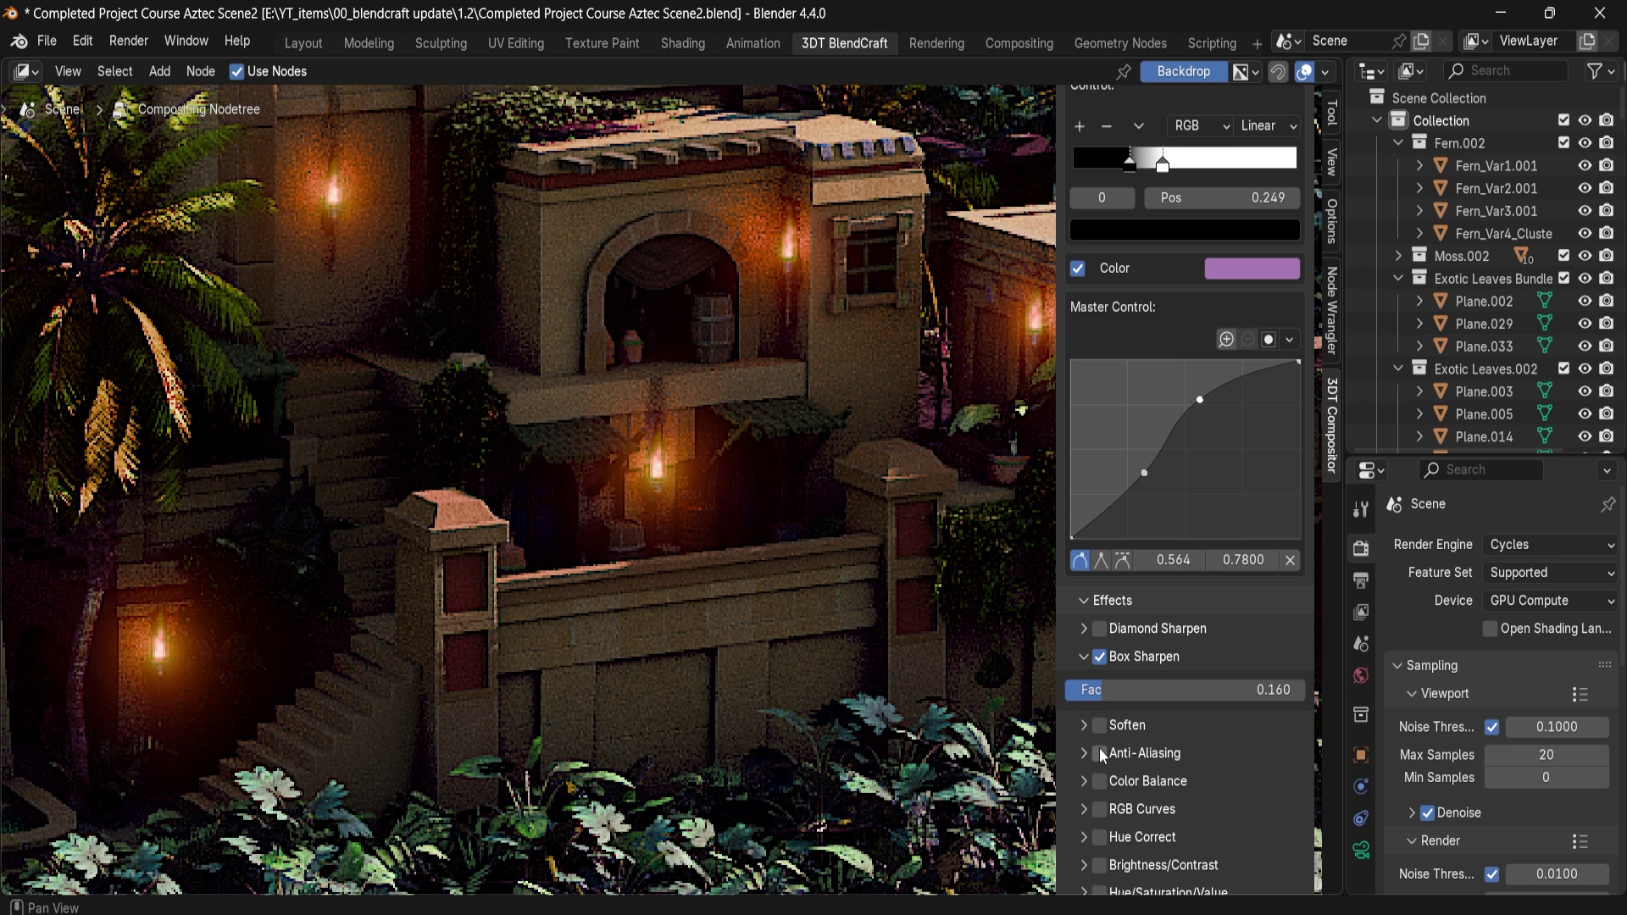
pyautogui.click(1083, 657)
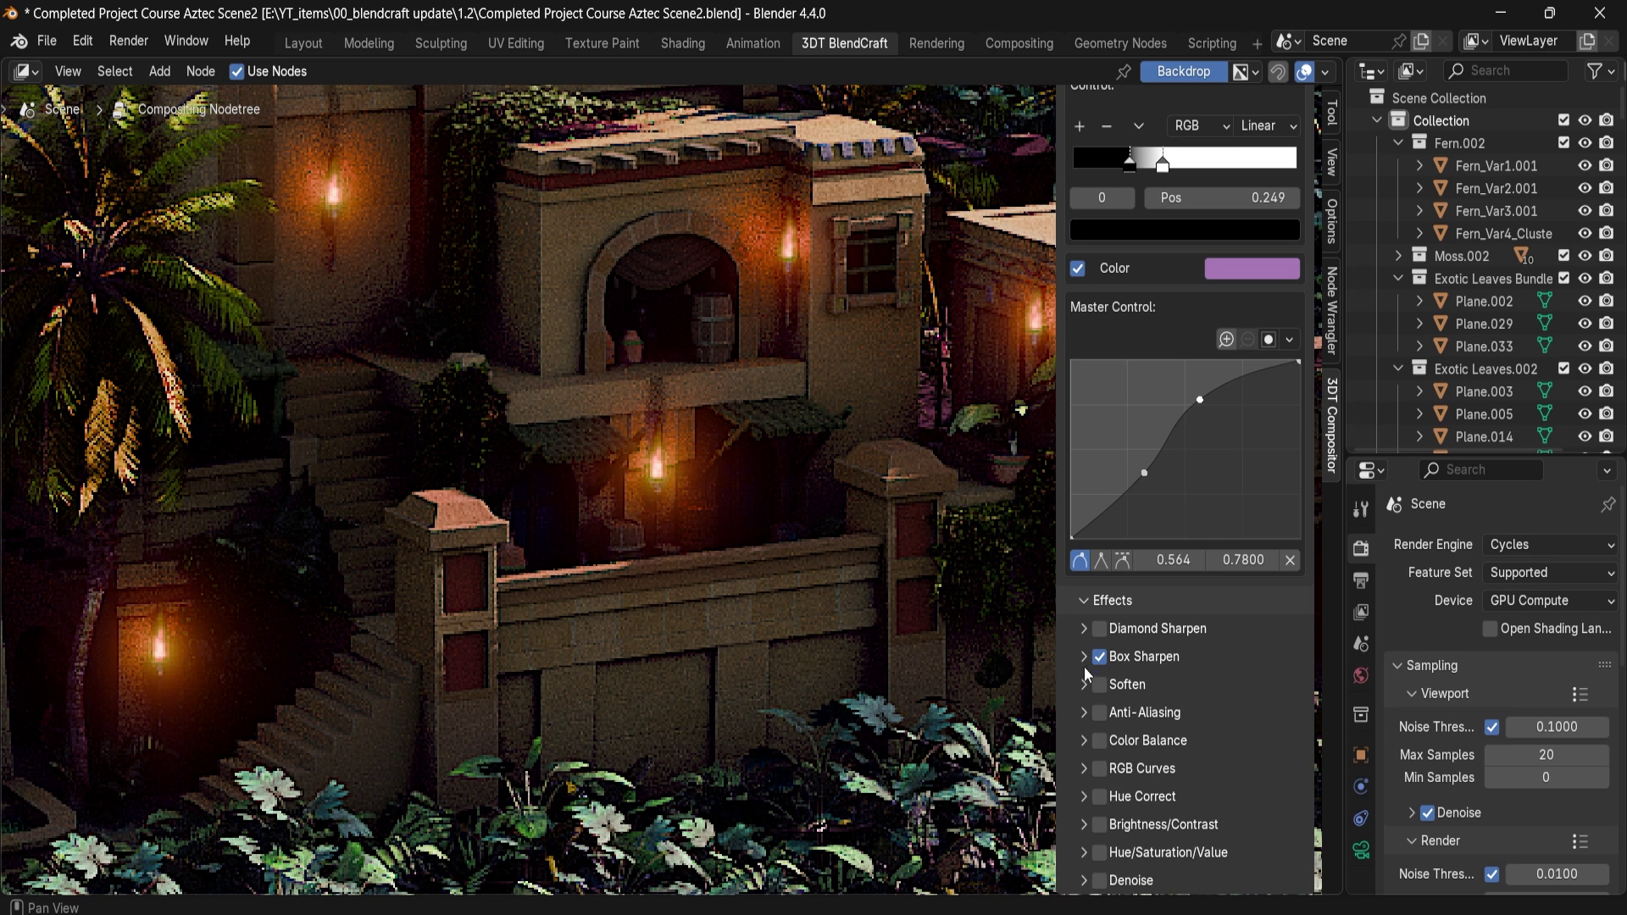
# Step: Enable the Soften and Anti-Aliasing effects, zooming the backdrop to inspect edges
pyautogui.click(1099, 684)
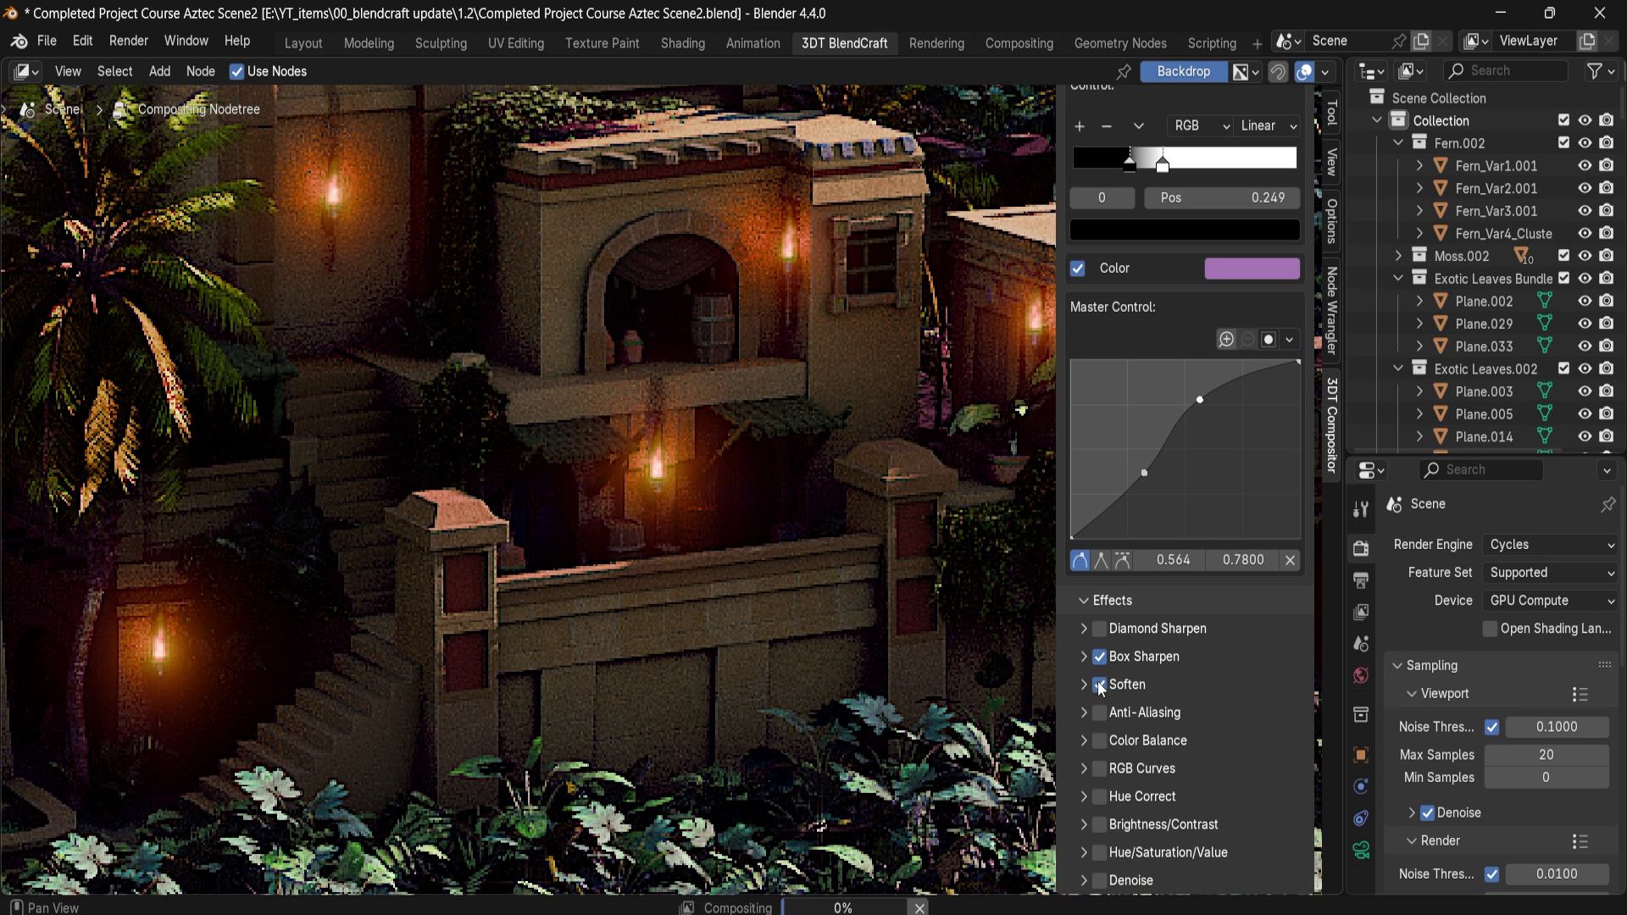
pyautogui.click(1116, 686)
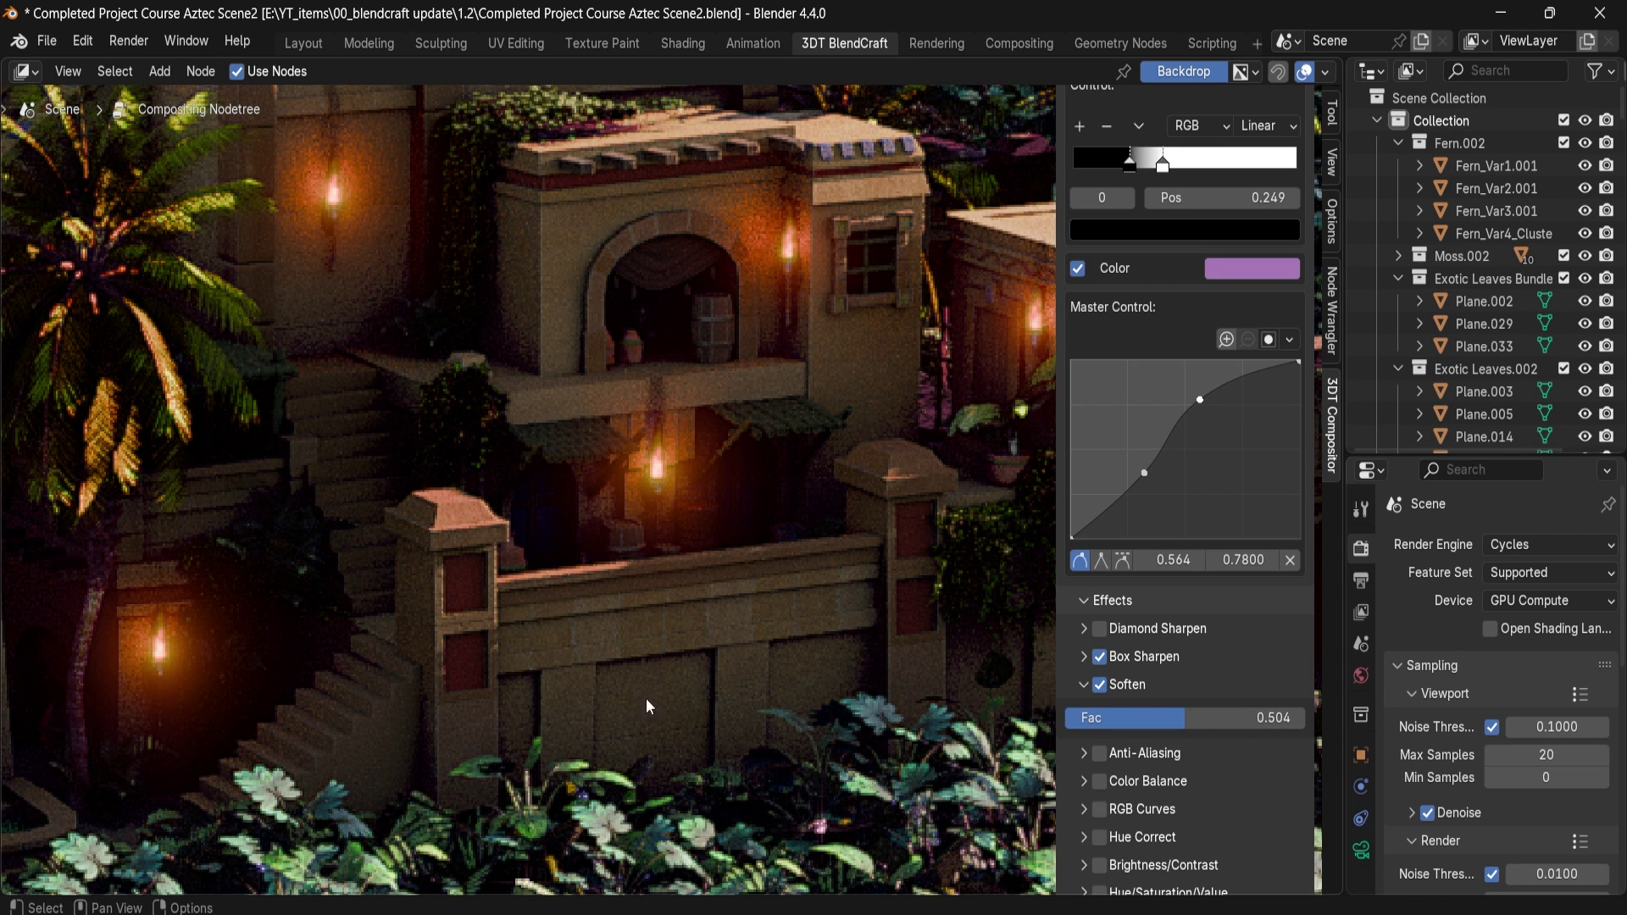
pyautogui.click(1082, 685)
pyautogui.click(1100, 713)
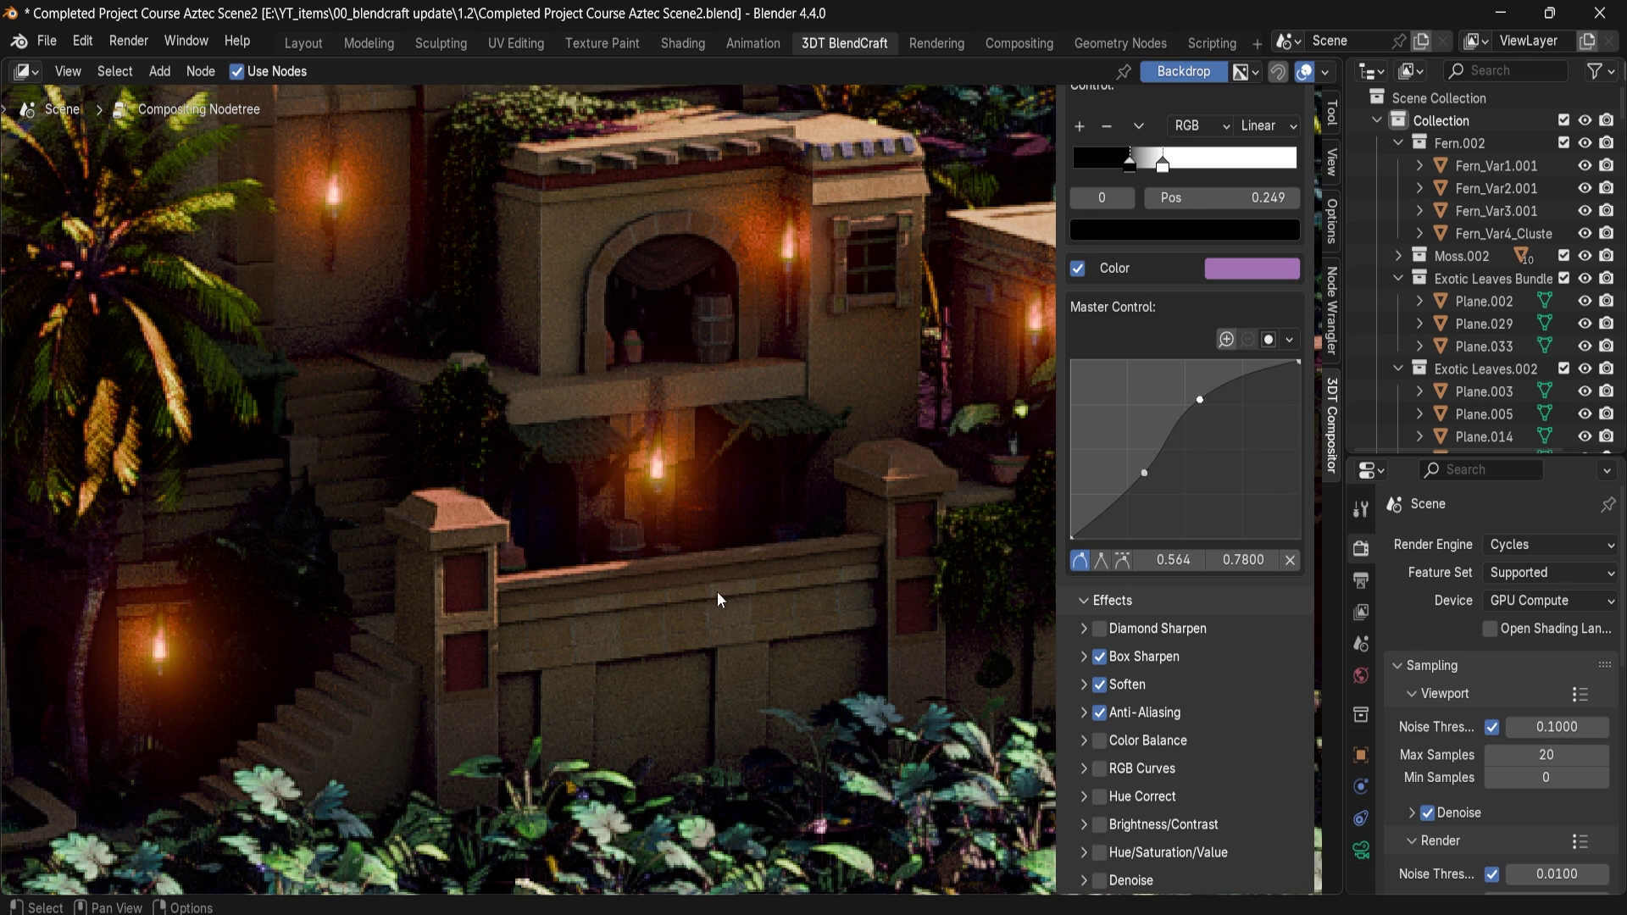
pyautogui.hotkey('alt', 'v')
pyautogui.hotkey('alt', 'v')
pyautogui.hotkey('alt', 'v')
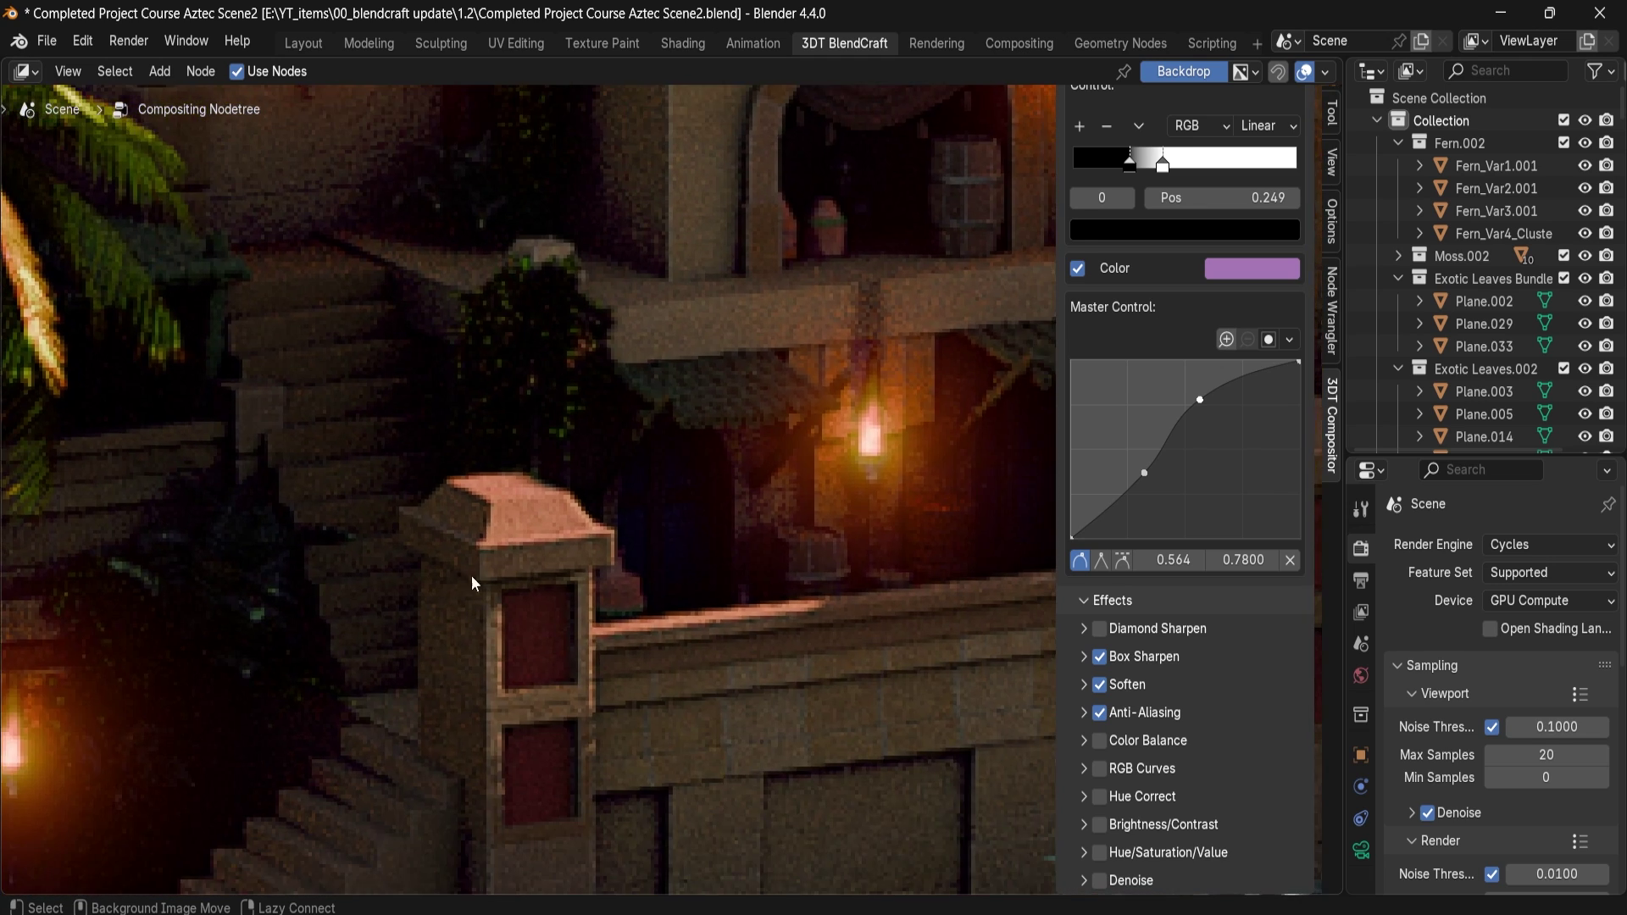
# Step: Set Anti-Aliasing threshold 1.0, contrast limit 0.656 and corner rounding 0.675, then view the full temple
pyautogui.hotkey('alt', 'v')
pyautogui.keyDown('alt'); pyautogui.moveTo(471, 576); pyautogui.dragTo(553, 384, button='middle'); pyautogui.keyUp('alt')
pyautogui.hotkey('alt', 'v')
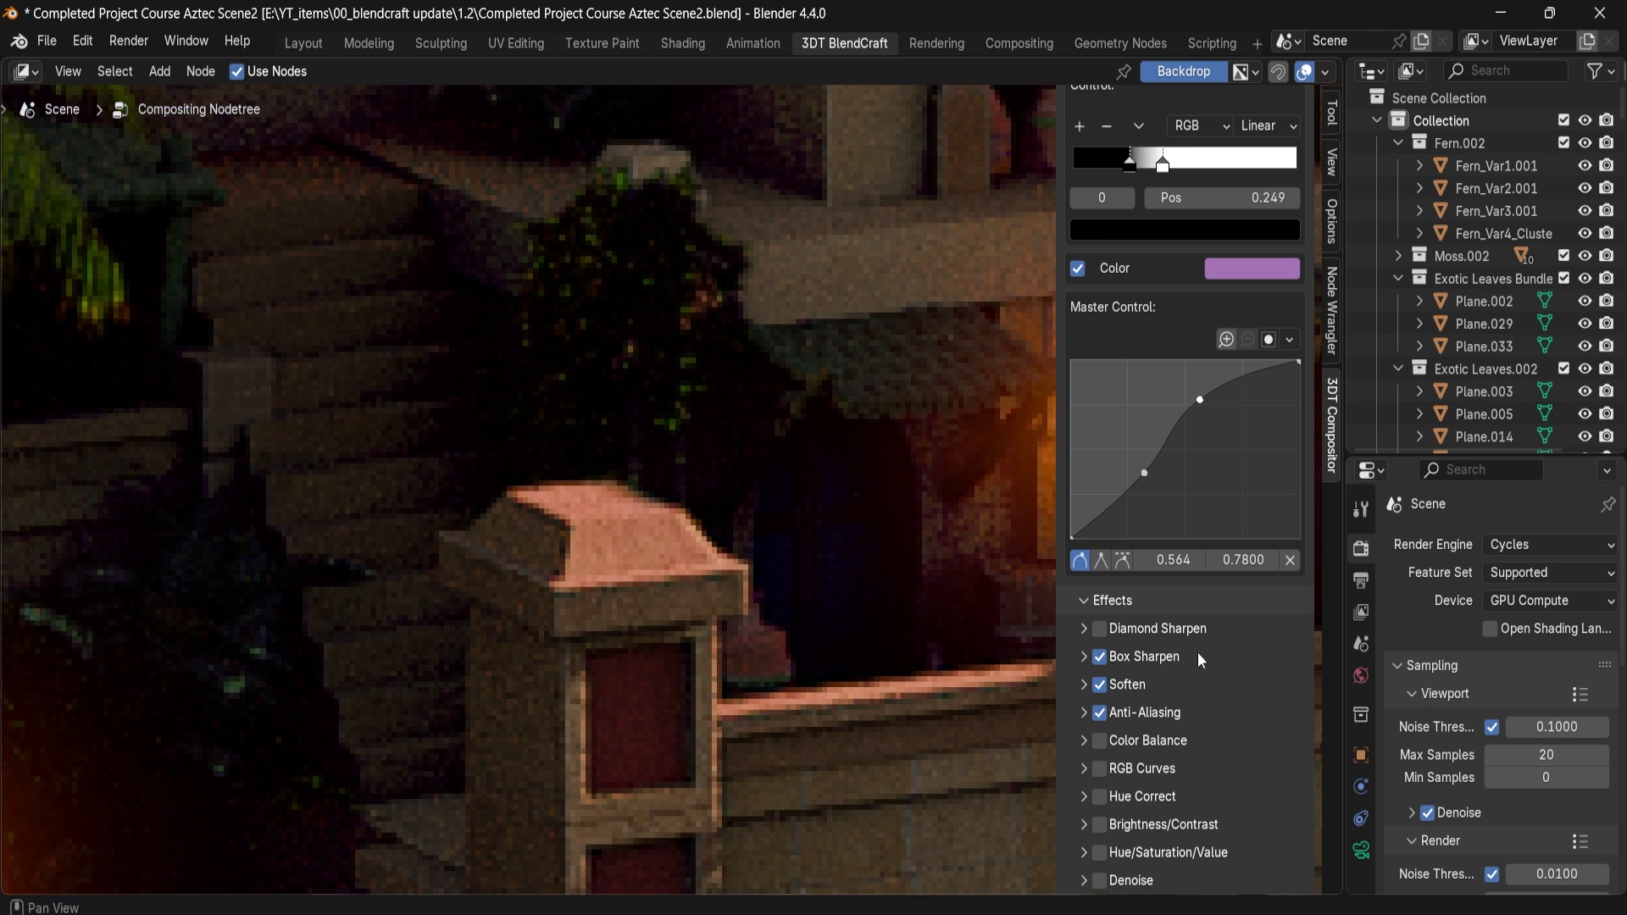
pyautogui.click(1145, 713)
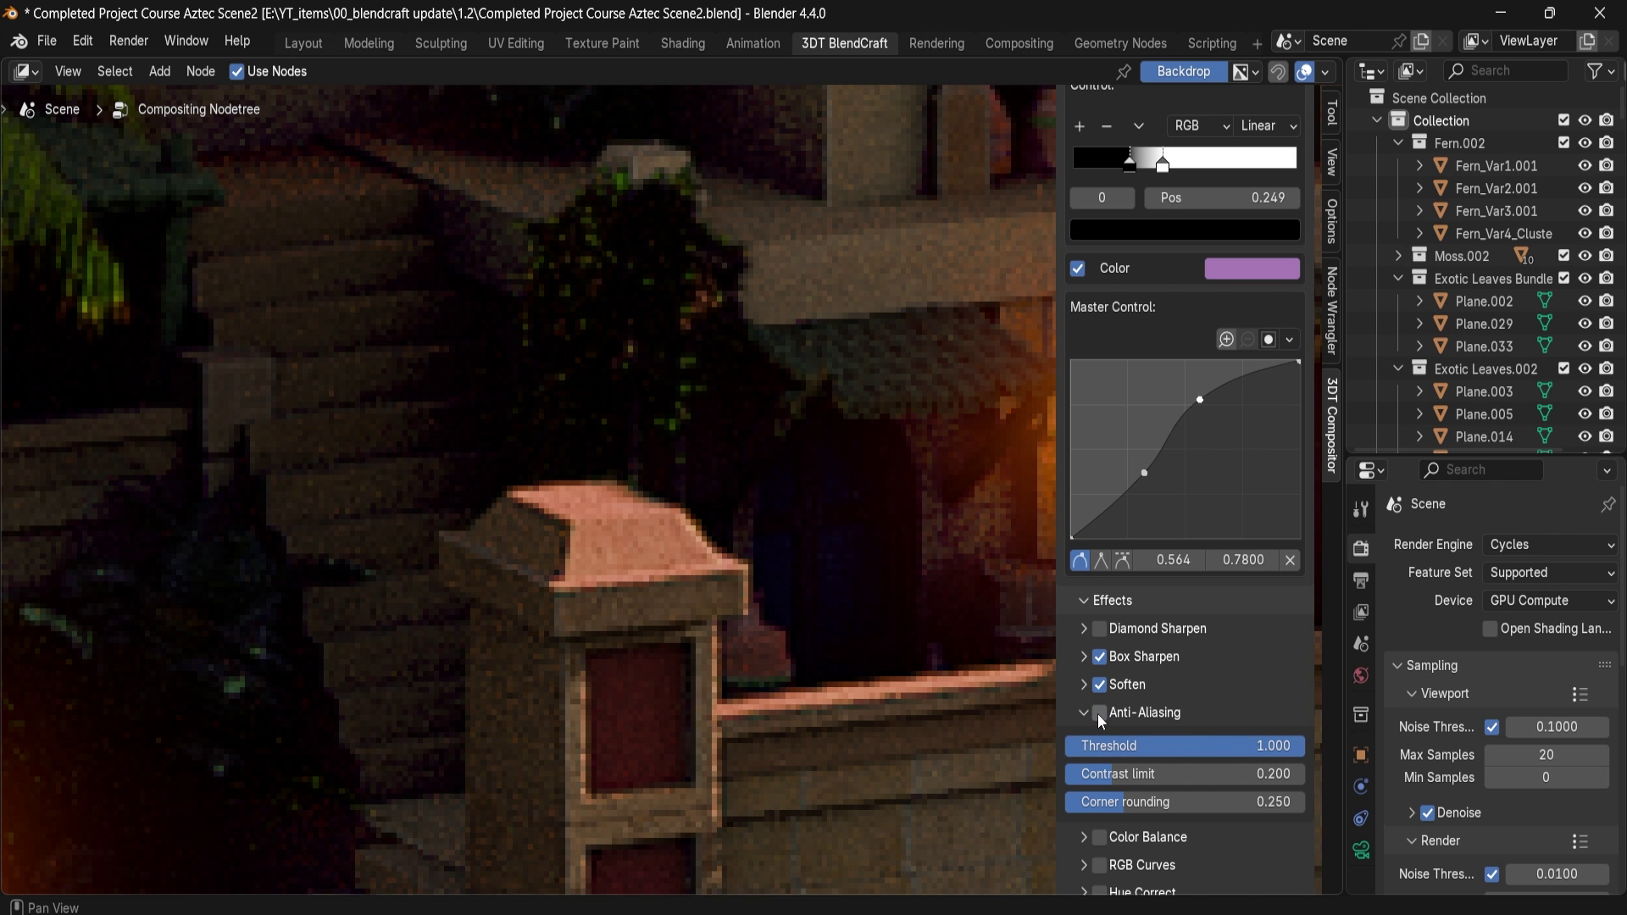
pyautogui.keyDown('alt'); pyautogui.moveTo(531, 517); pyautogui.dragTo(403, 606, button='middle'); pyautogui.keyUp('alt')
pyautogui.hotkey('alt', 'v')
pyautogui.hotkey('alt', 'v')
pyautogui.hotkey('alt', 'v')
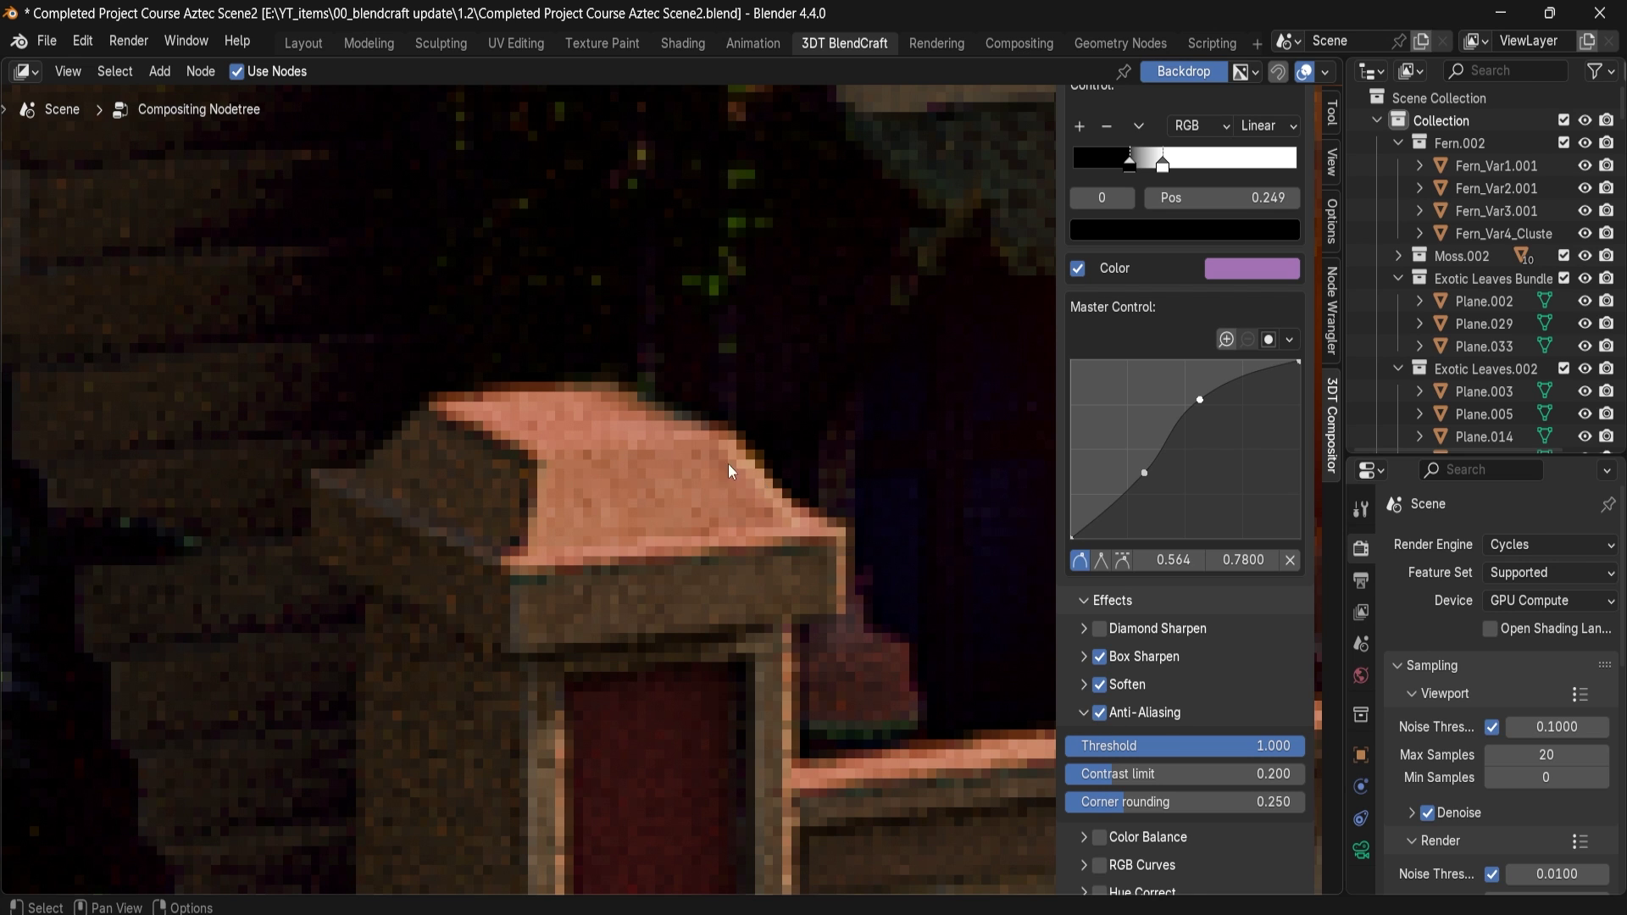
pyautogui.moveTo(1114, 772); pyautogui.dragTo(1223, 775)
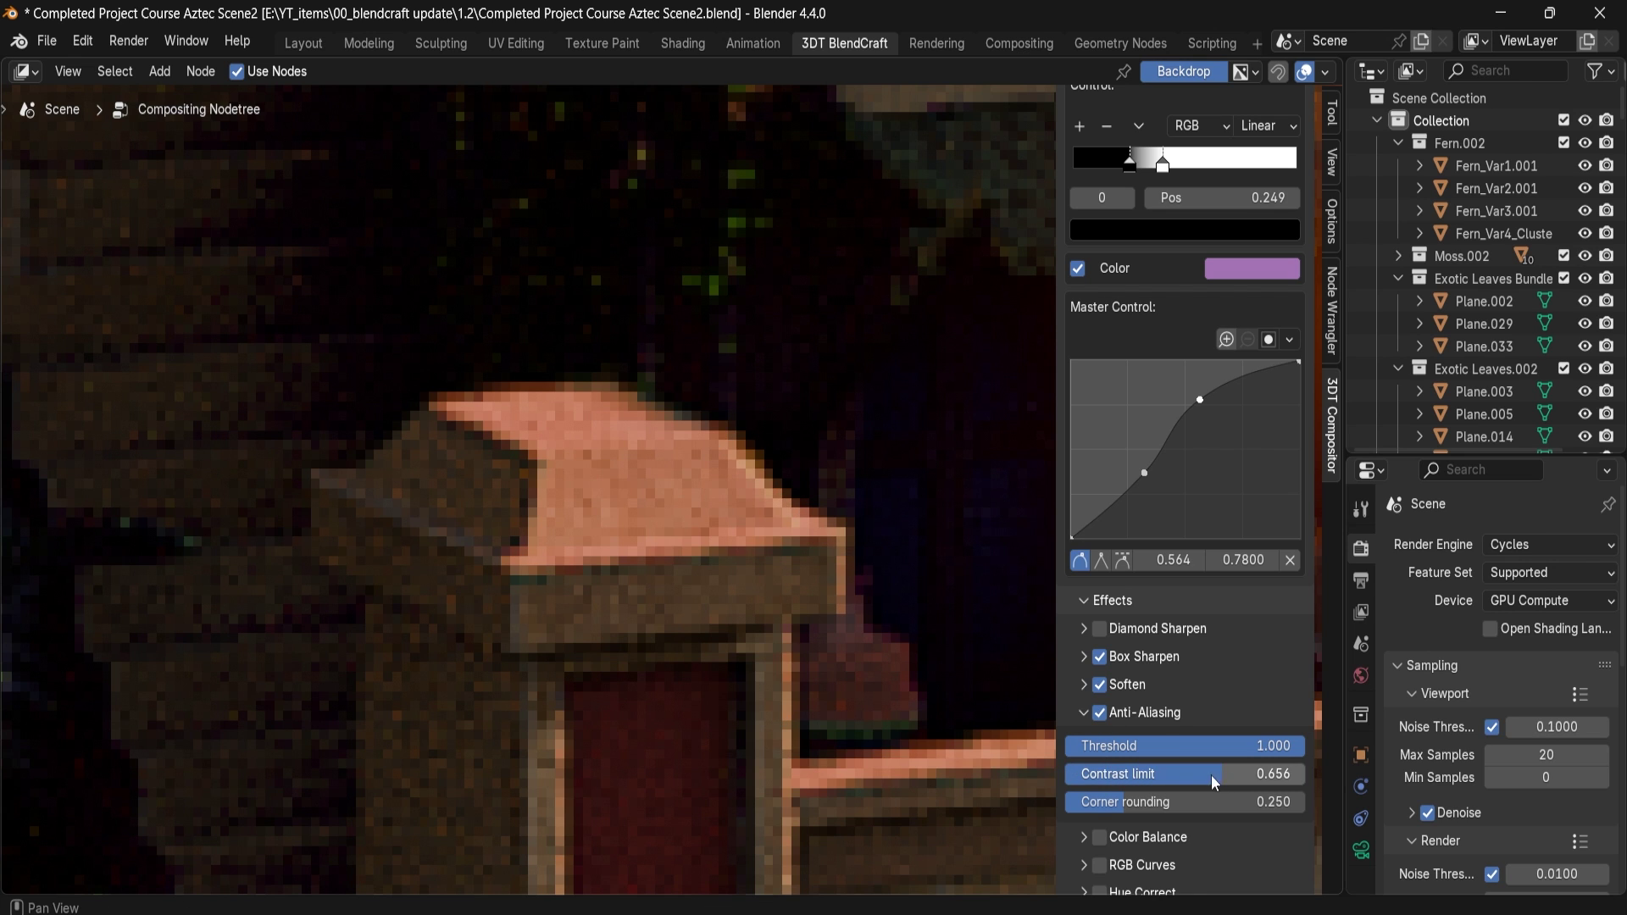
pyautogui.moveTo(1111, 796); pyautogui.dragTo(1232, 803)
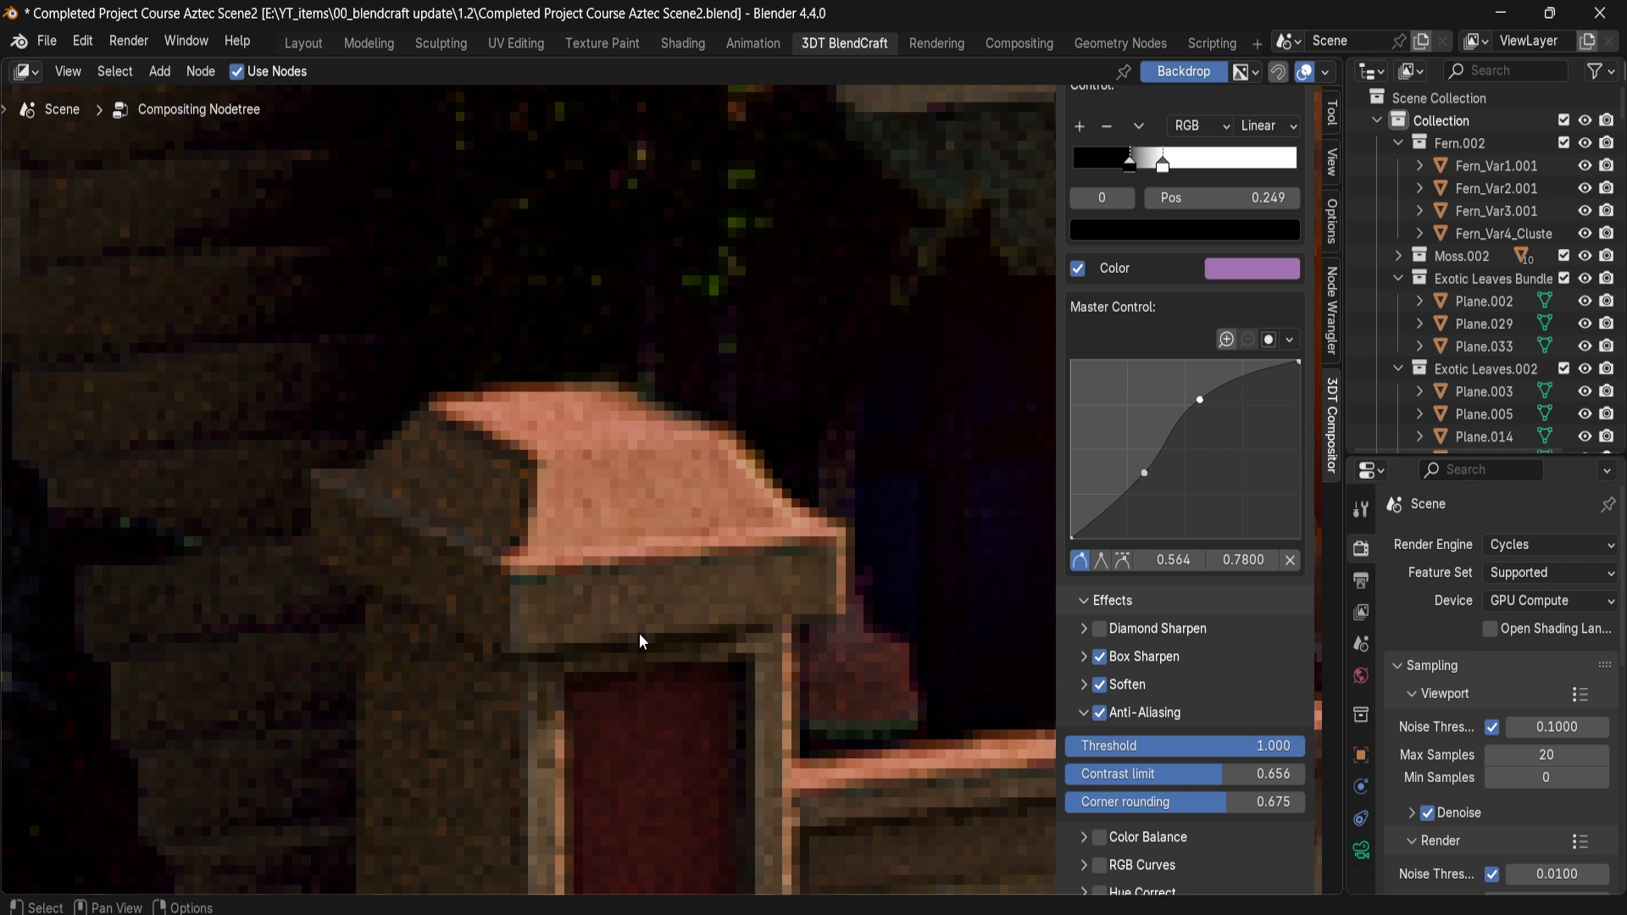
pyautogui.press('v')
pyautogui.press('v')
pyautogui.press('v')
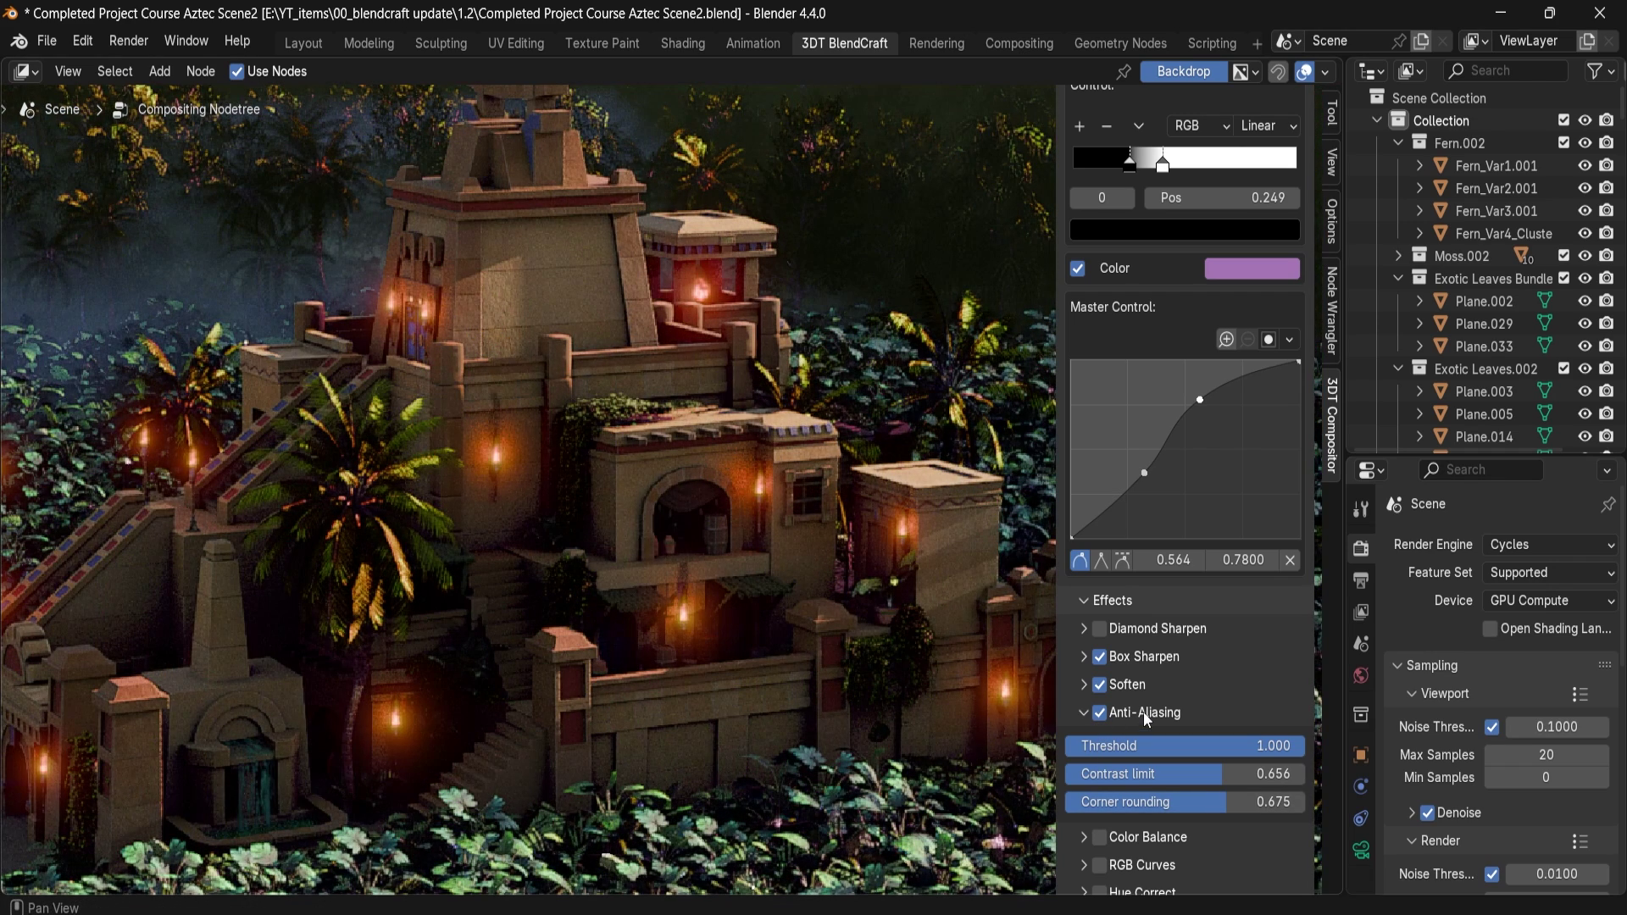
pyautogui.click(1142, 712)
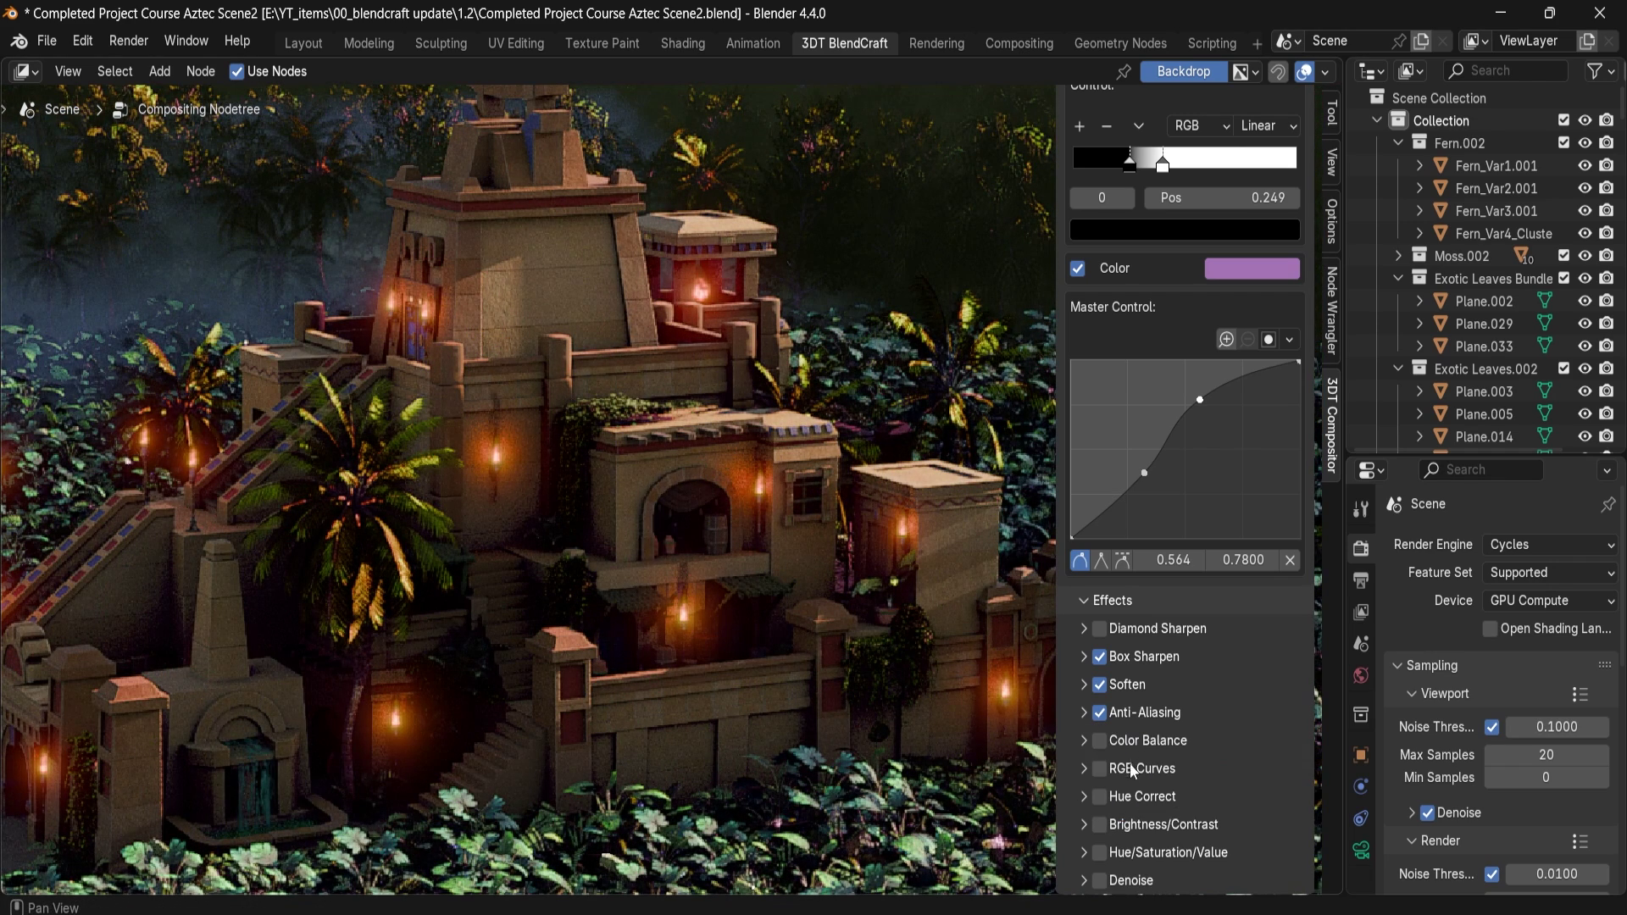
# Step: Preview a green Color Balance Lift tint, then switch Color Balance off and collapse it
pyautogui.click(1098, 741)
pyautogui.click(1084, 742)
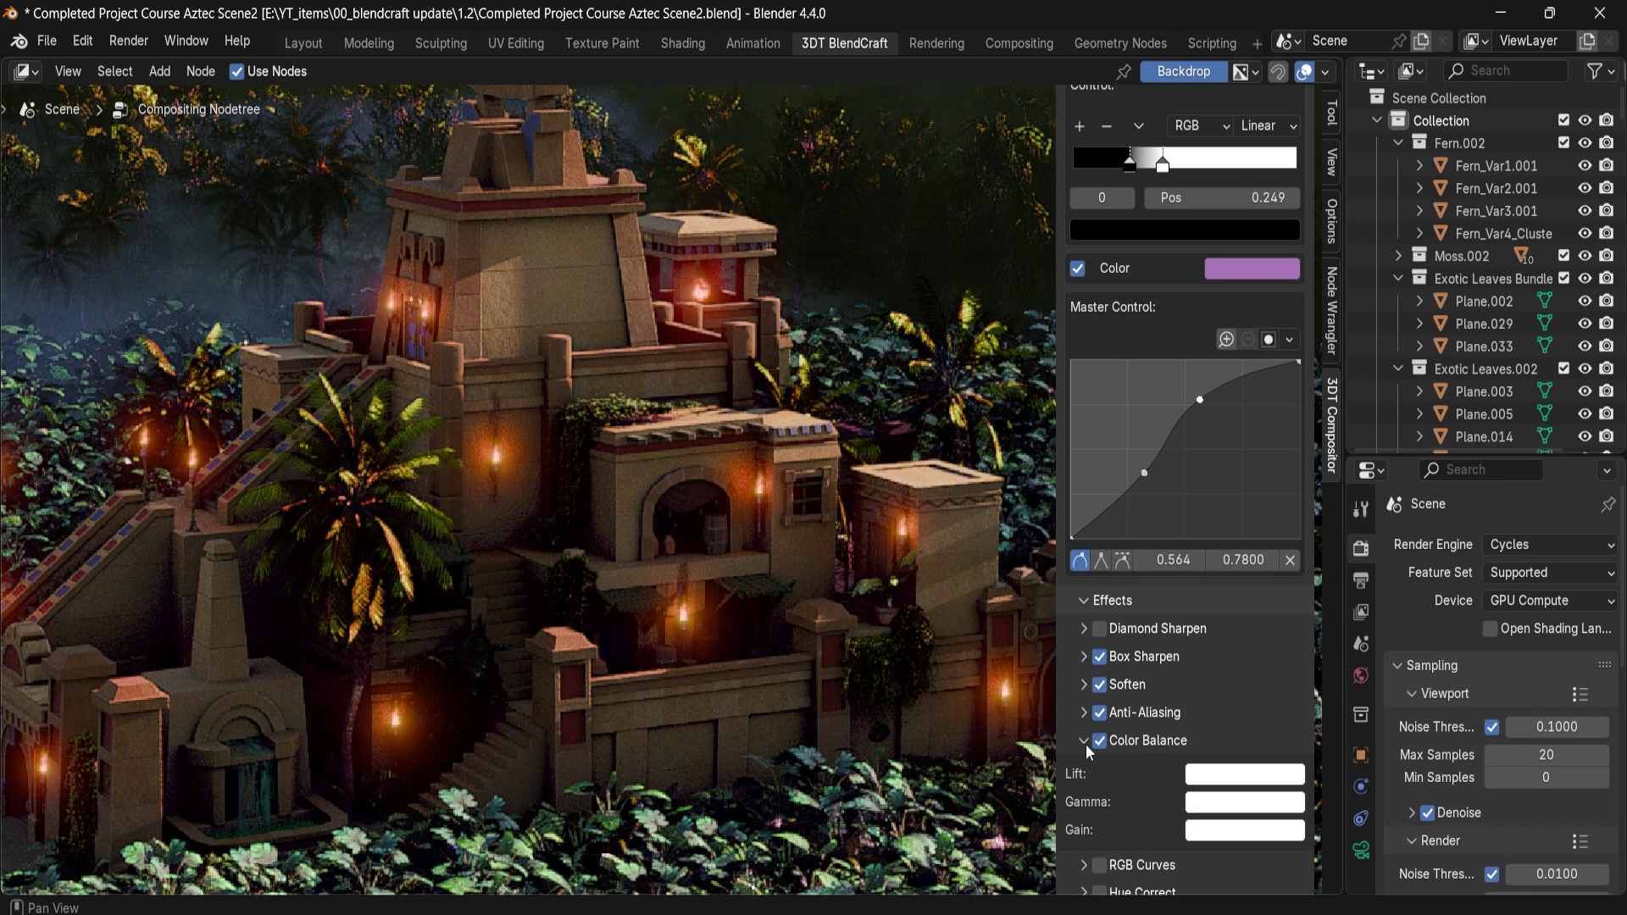
pyautogui.scroll(-20, 1136, 389)
pyautogui.scroll(12, 1126, 381)
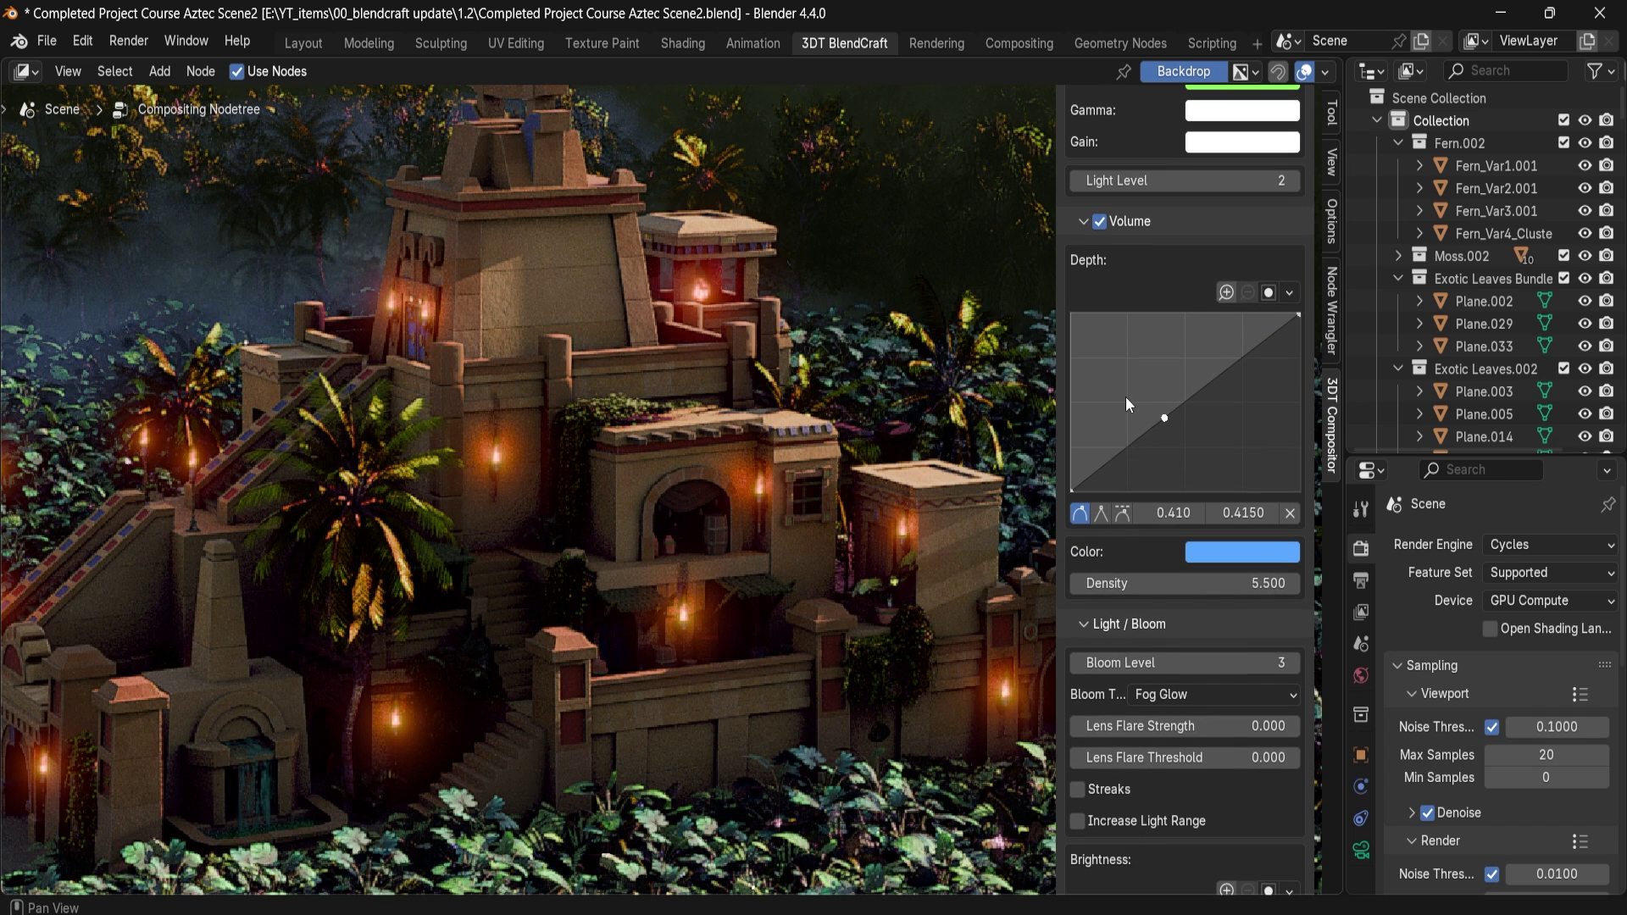
pyautogui.scroll(-20, 1148, 551)
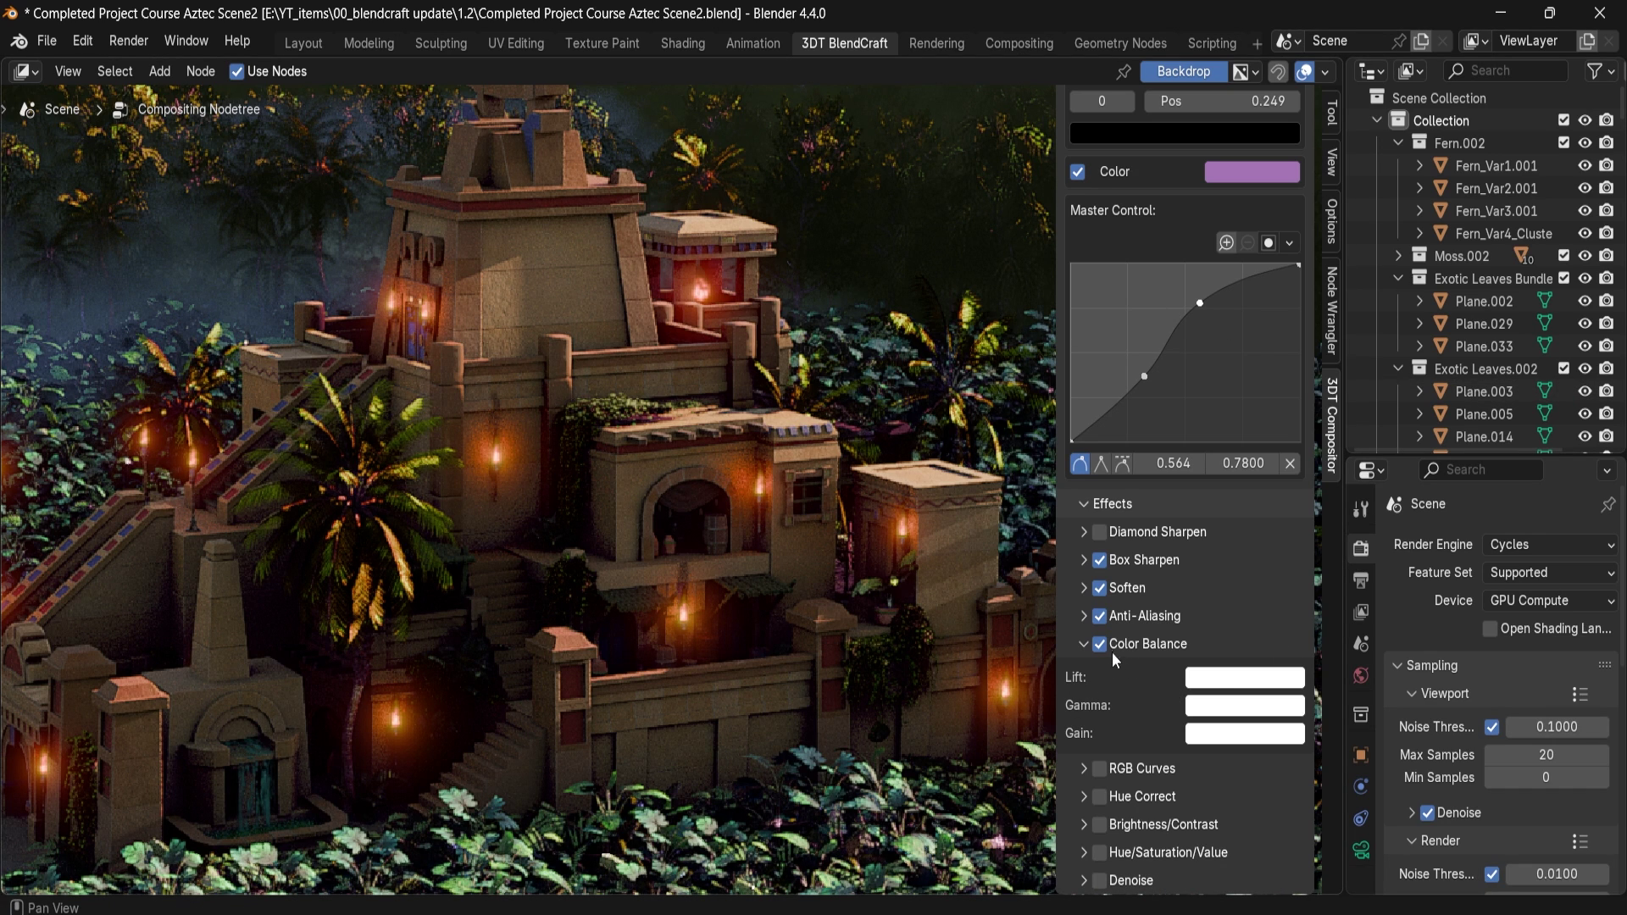
pyautogui.click(1220, 683)
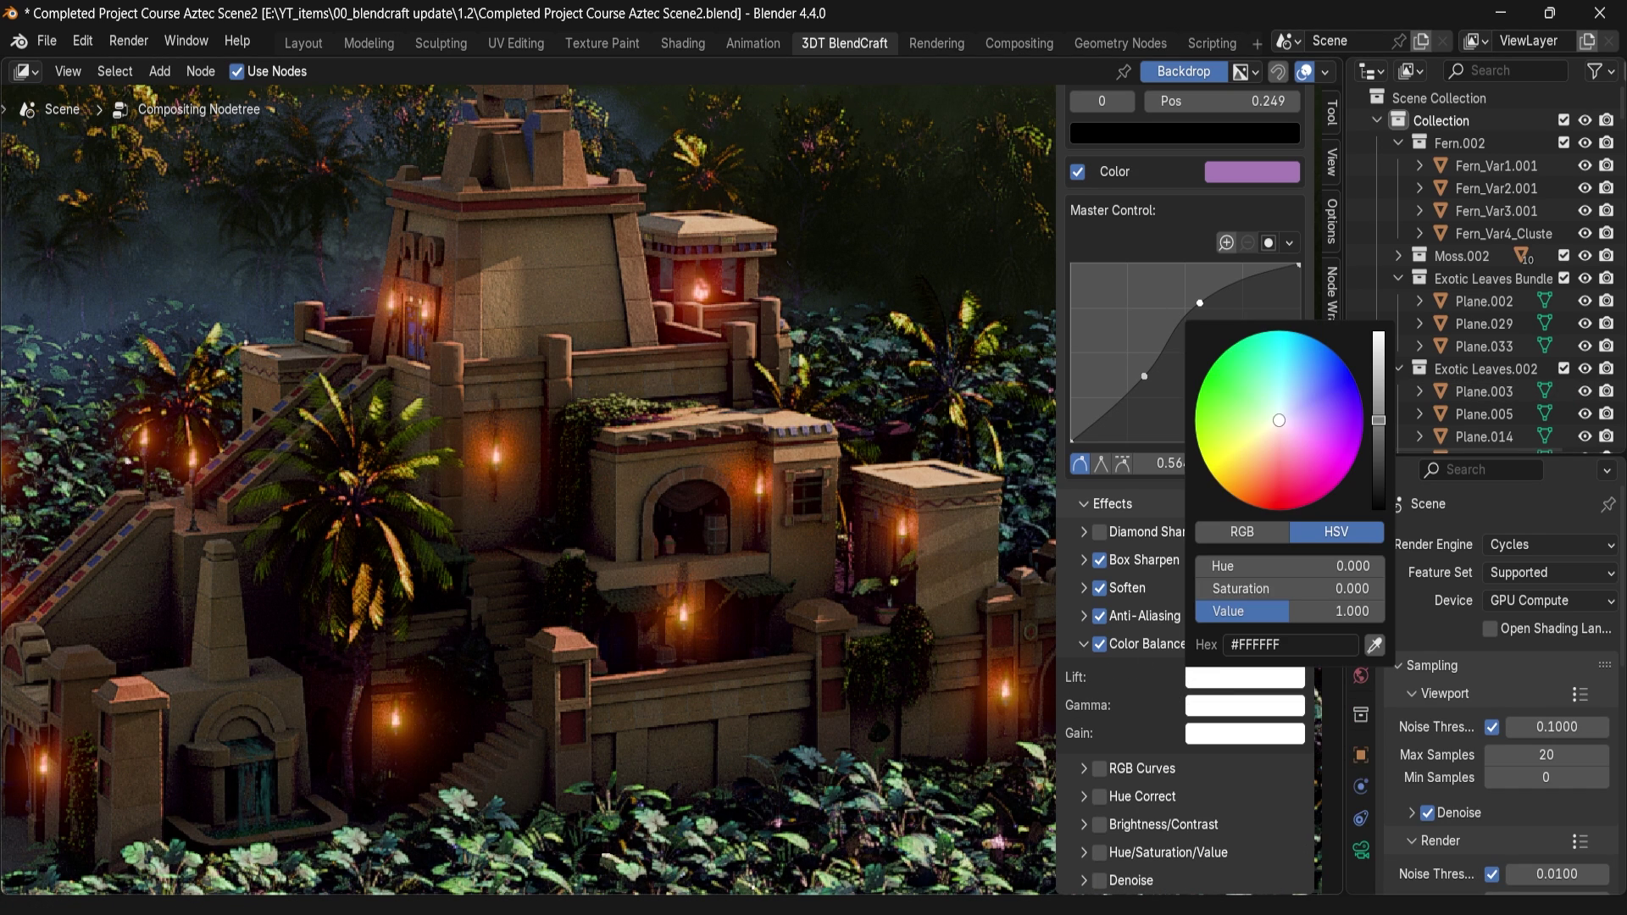
pyautogui.hotkey('ctrl', 'v')
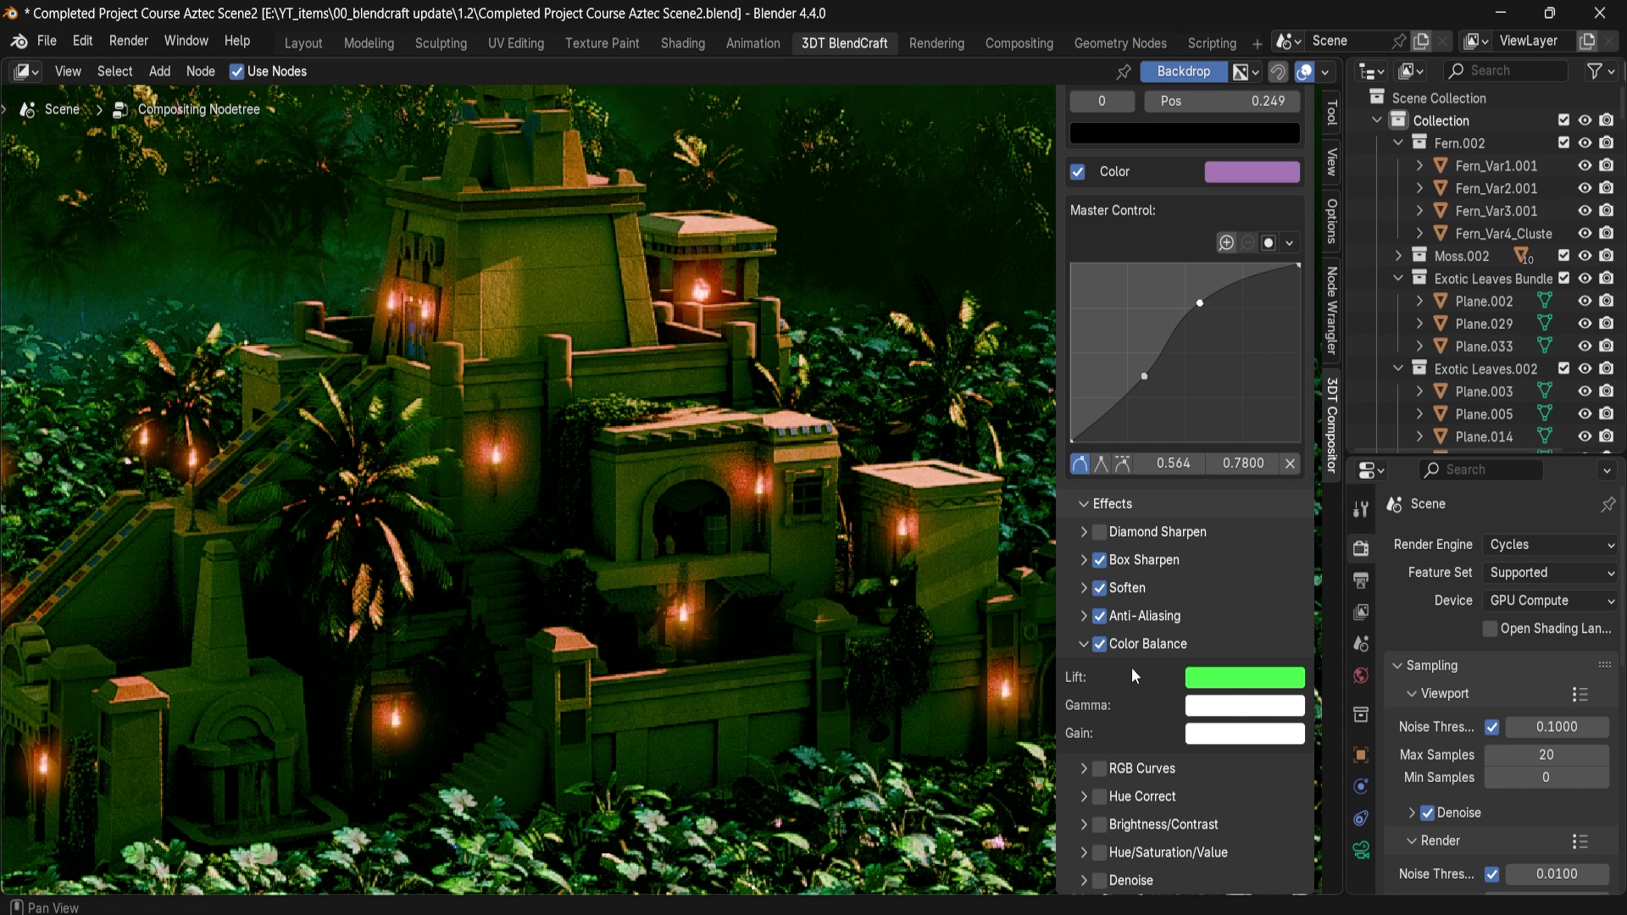
pyautogui.click(1099, 644)
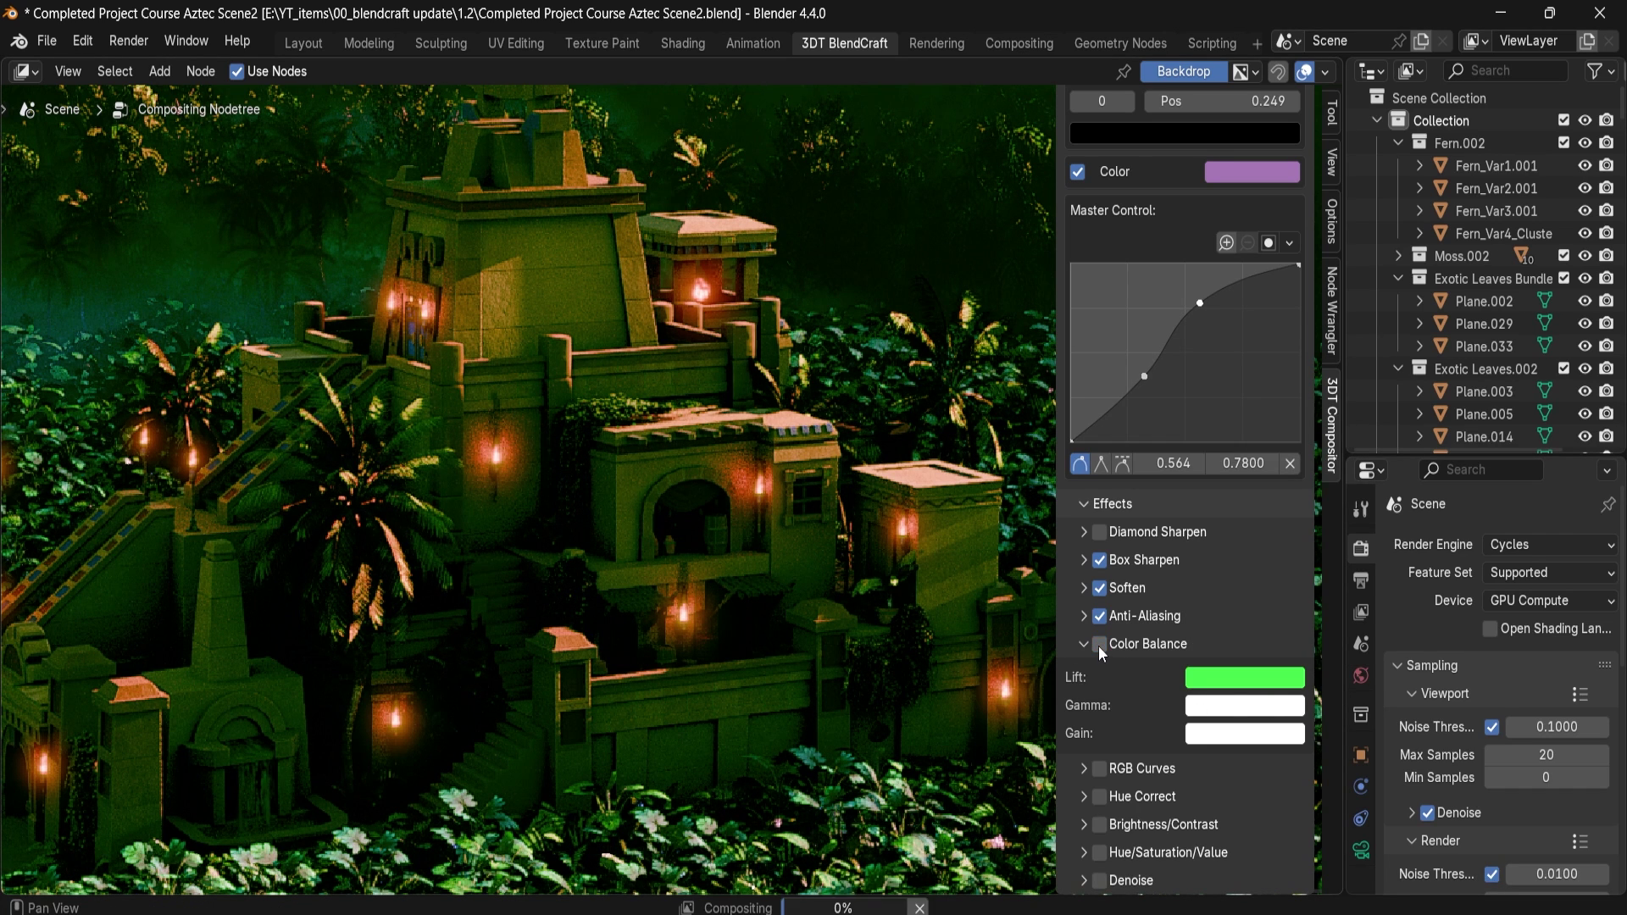
pyautogui.click(1084, 645)
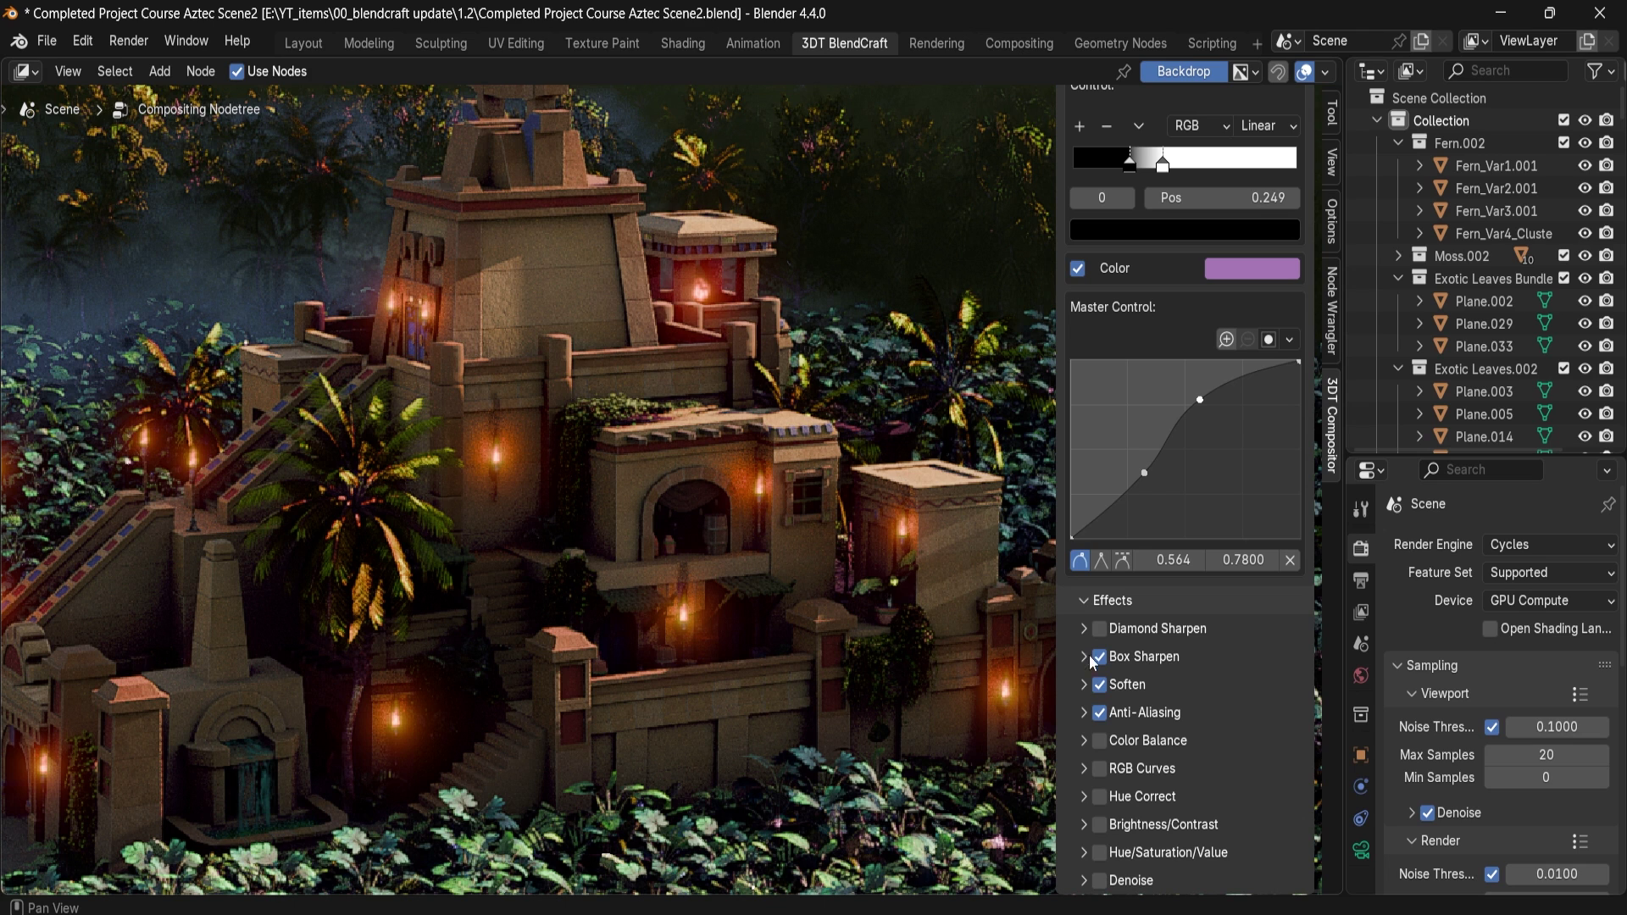
# Step: Enable the RGB Curves and Hue Correct effects on the temple composite
pyautogui.click(1100, 768)
pyautogui.click(1142, 766)
pyautogui.scroll(-5, 1196, 754)
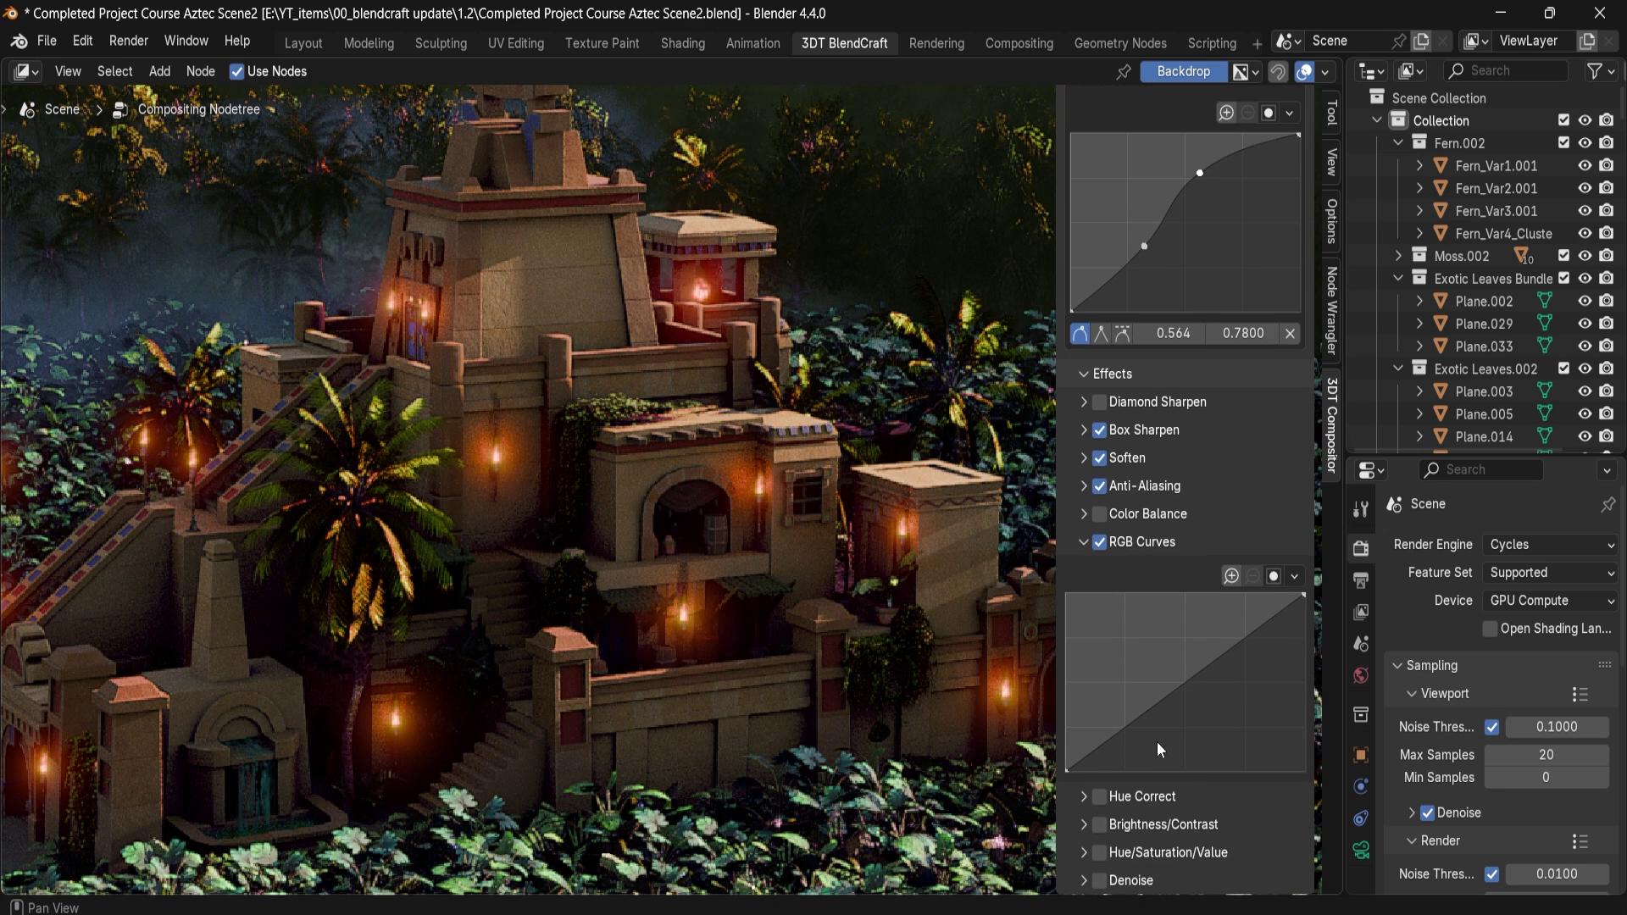
pyautogui.click(1079, 797)
pyautogui.scroll(-5, 1095, 720)
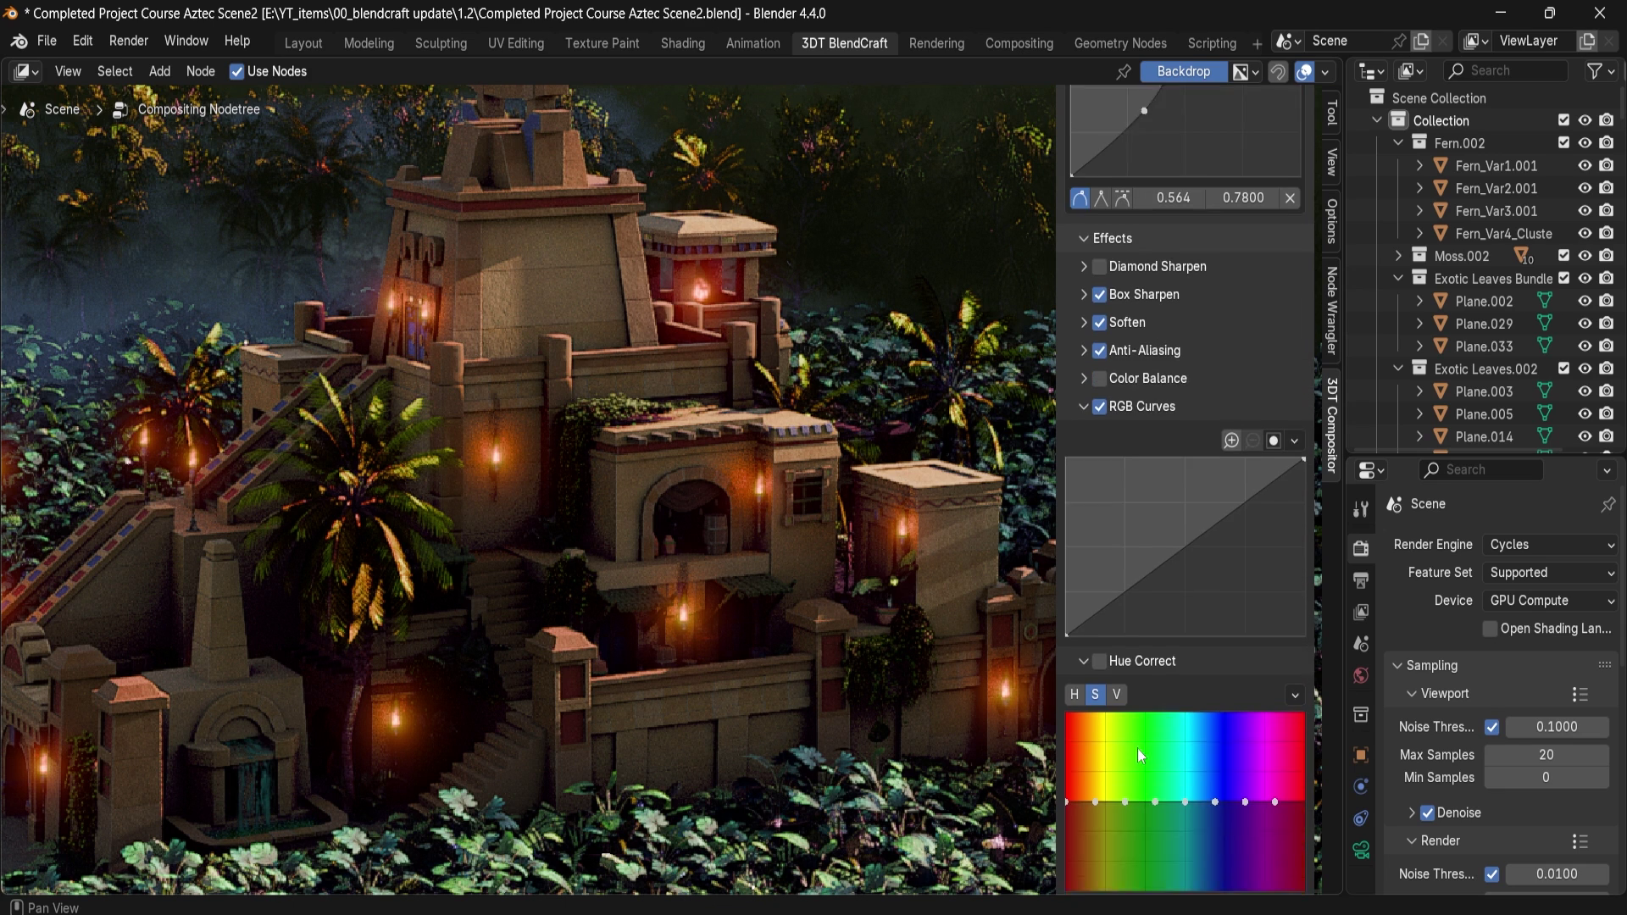
pyautogui.click(1099, 569)
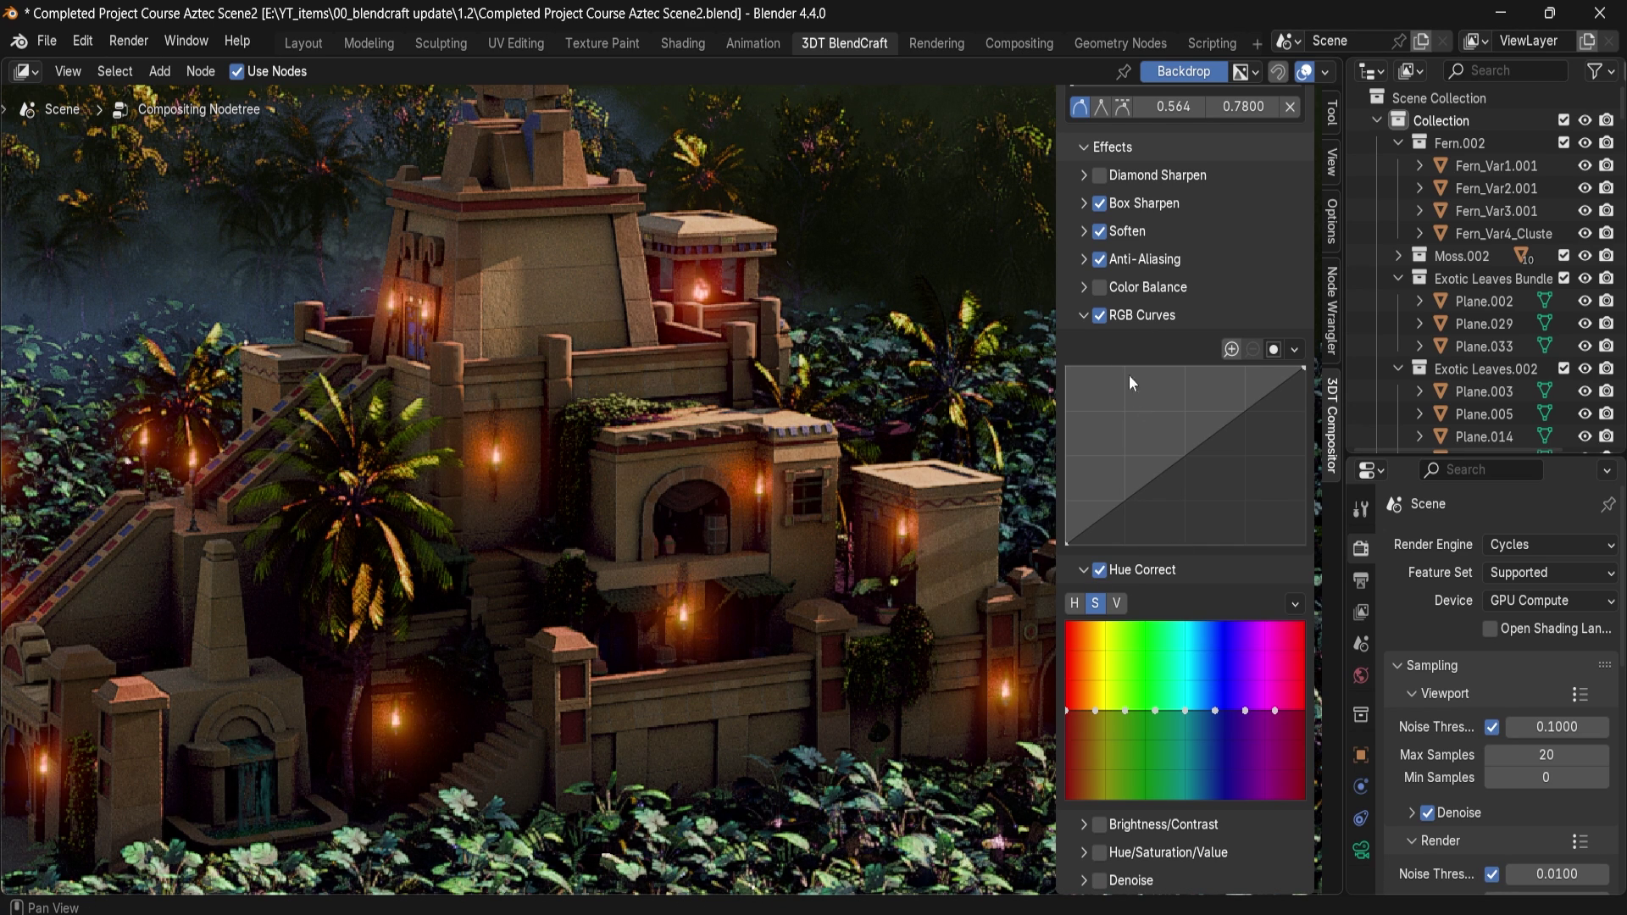
pyautogui.click(1082, 324)
pyautogui.click(1085, 574)
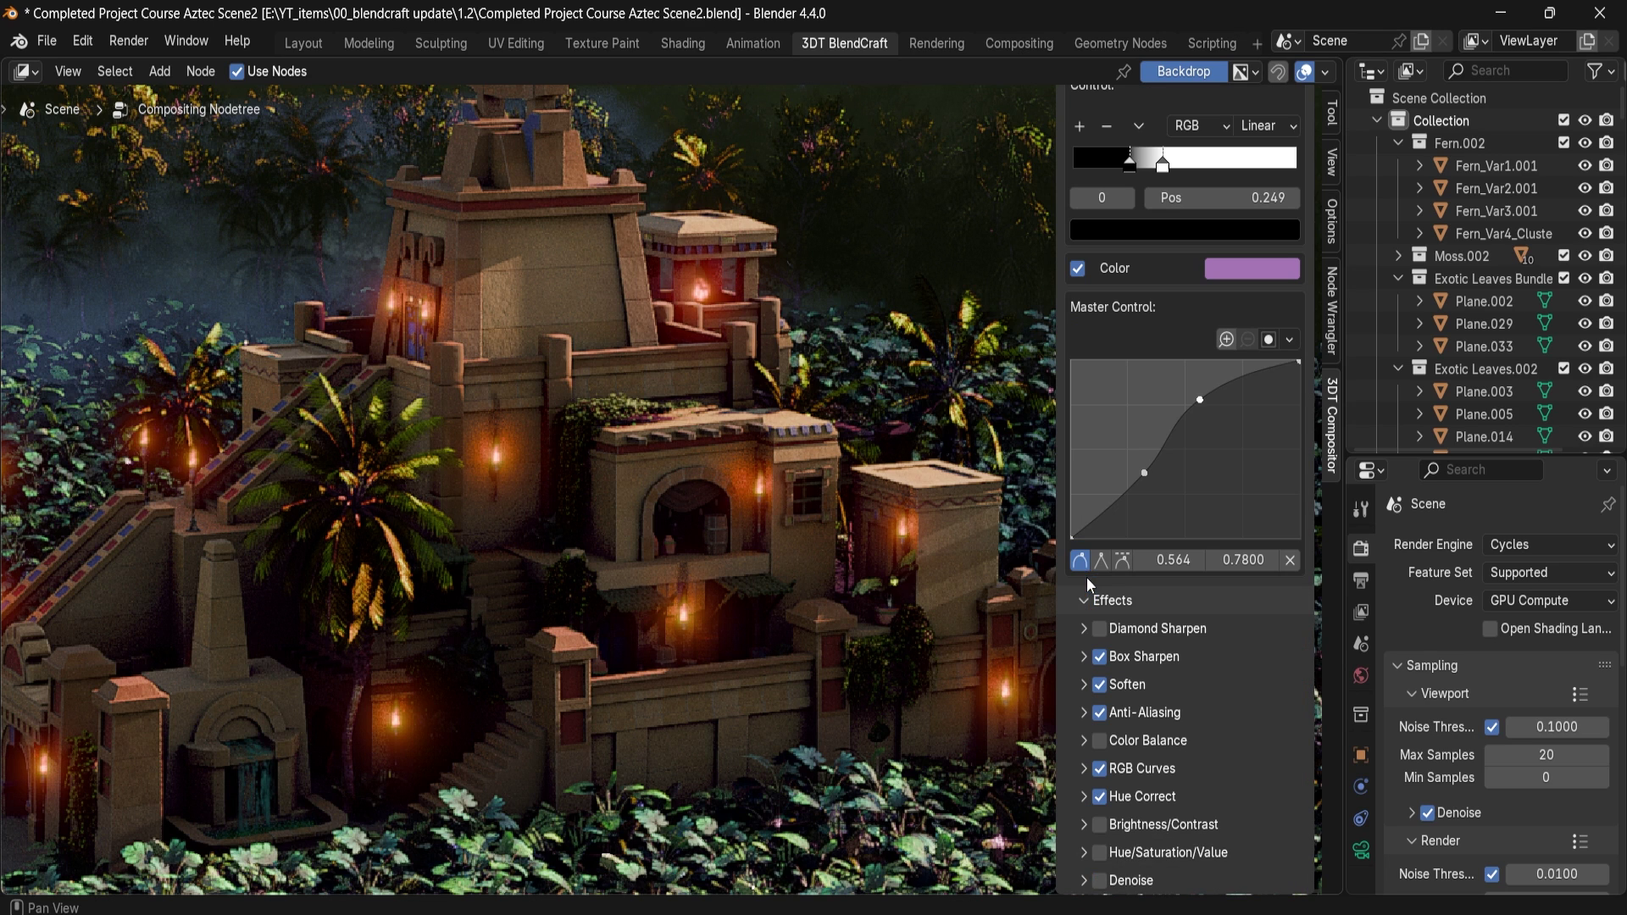
# Step: Try Brightness/Contrast with higher contrast, switch it back off, and enable Hue/Saturation/Value
pyautogui.scroll(-2, 1158, 771)
pyautogui.click(1159, 768)
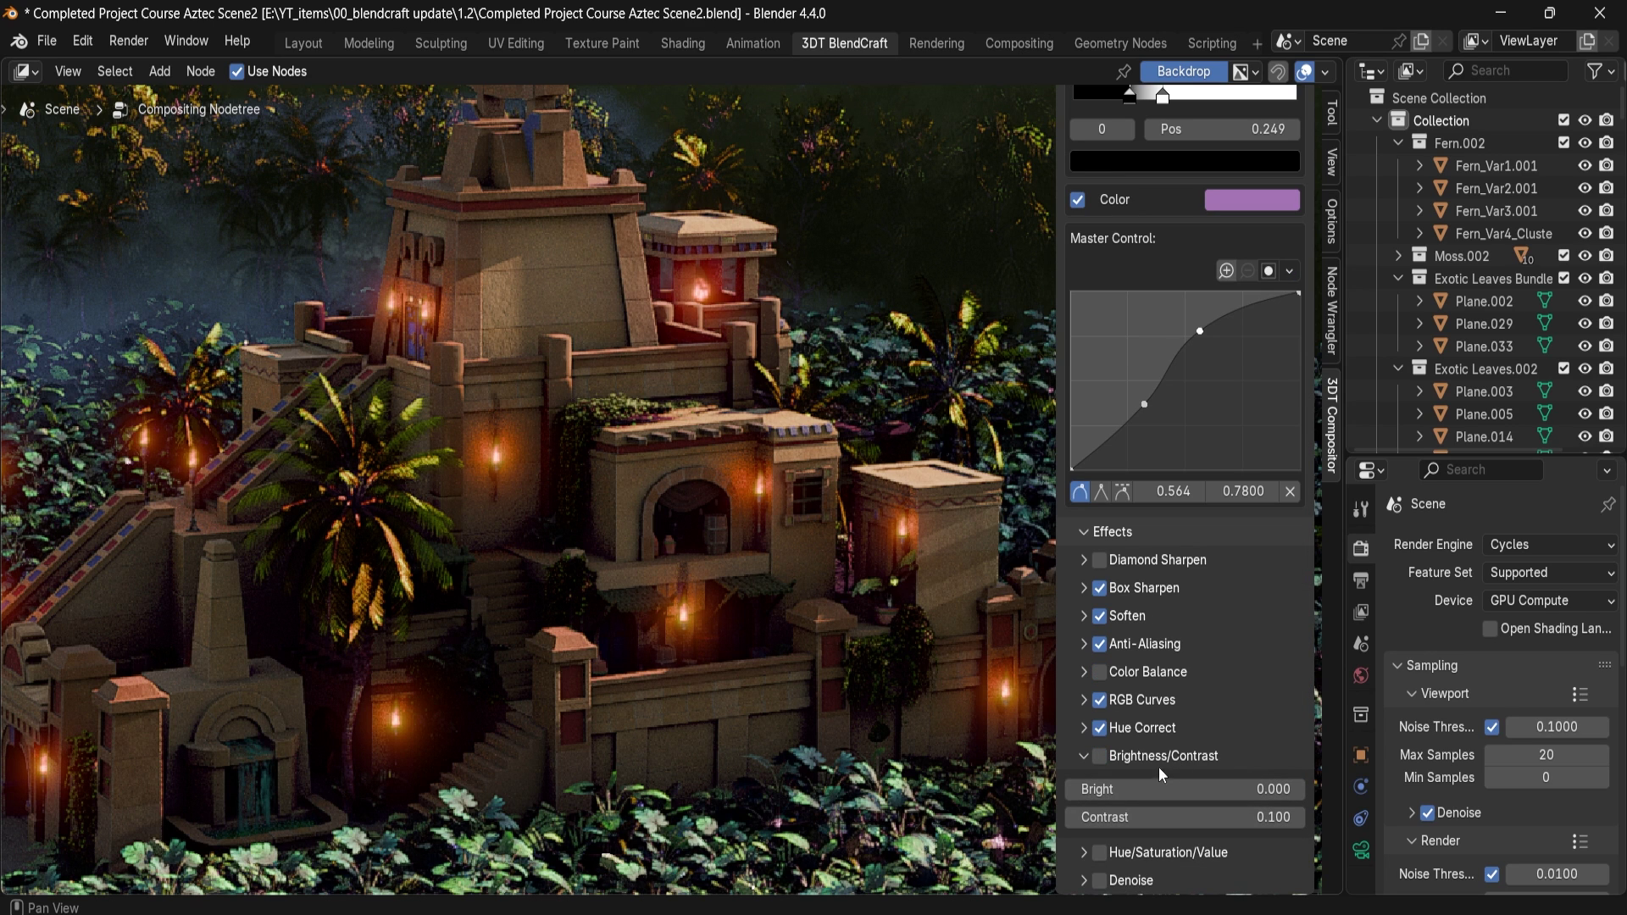
pyautogui.click(1100, 755)
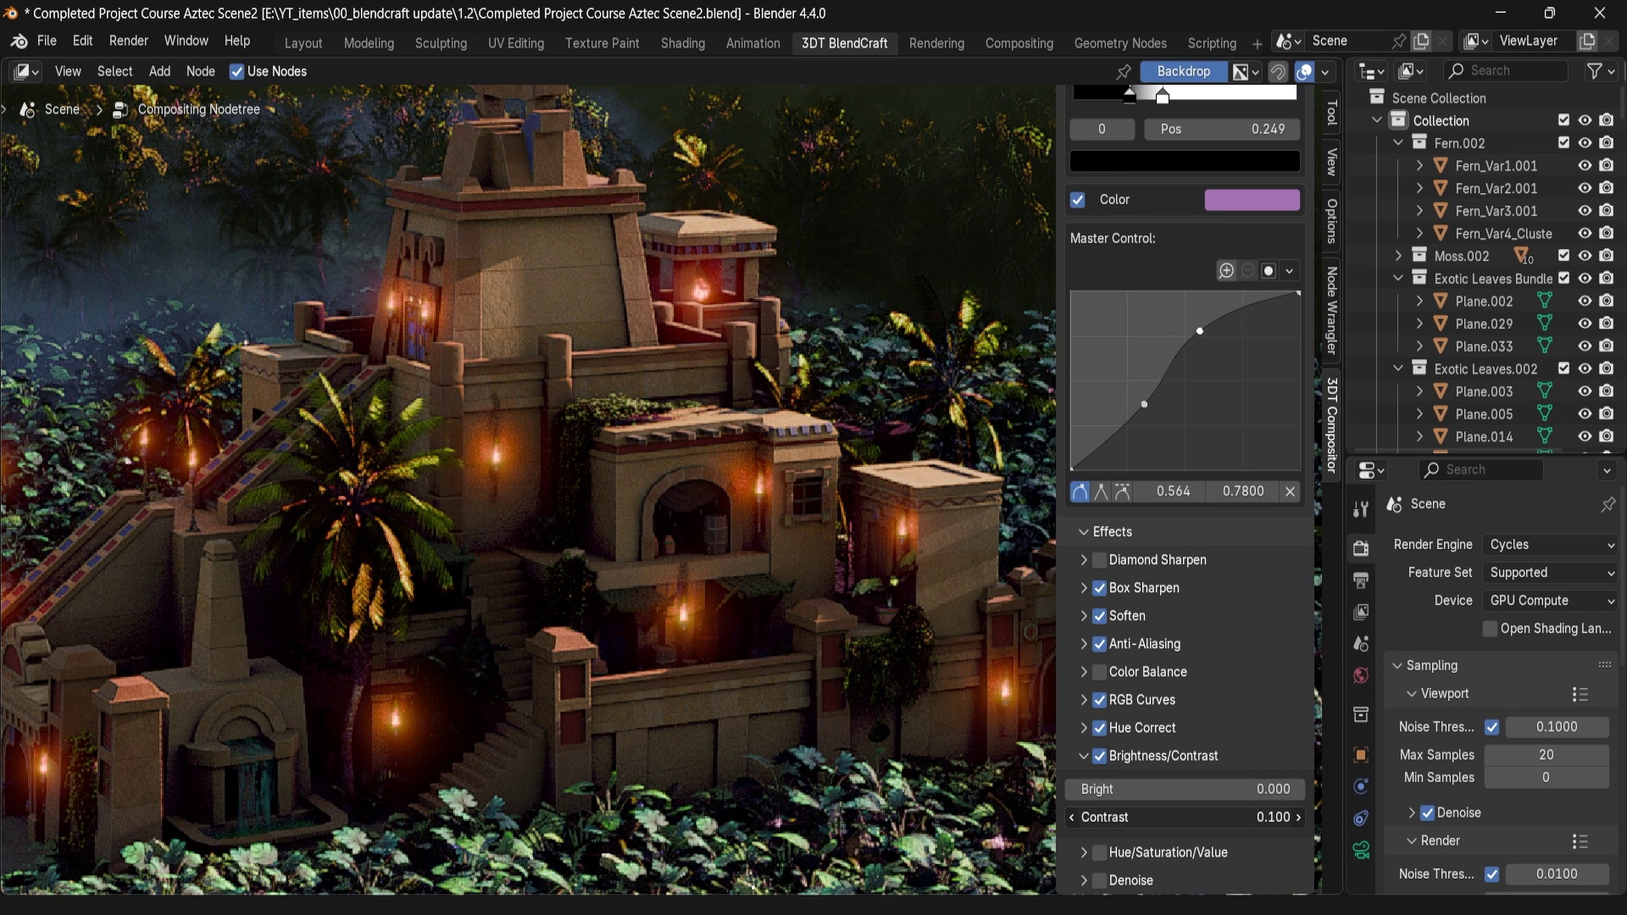
pyautogui.moveTo(1101, 817); pyautogui.dragTo(1070, 778)
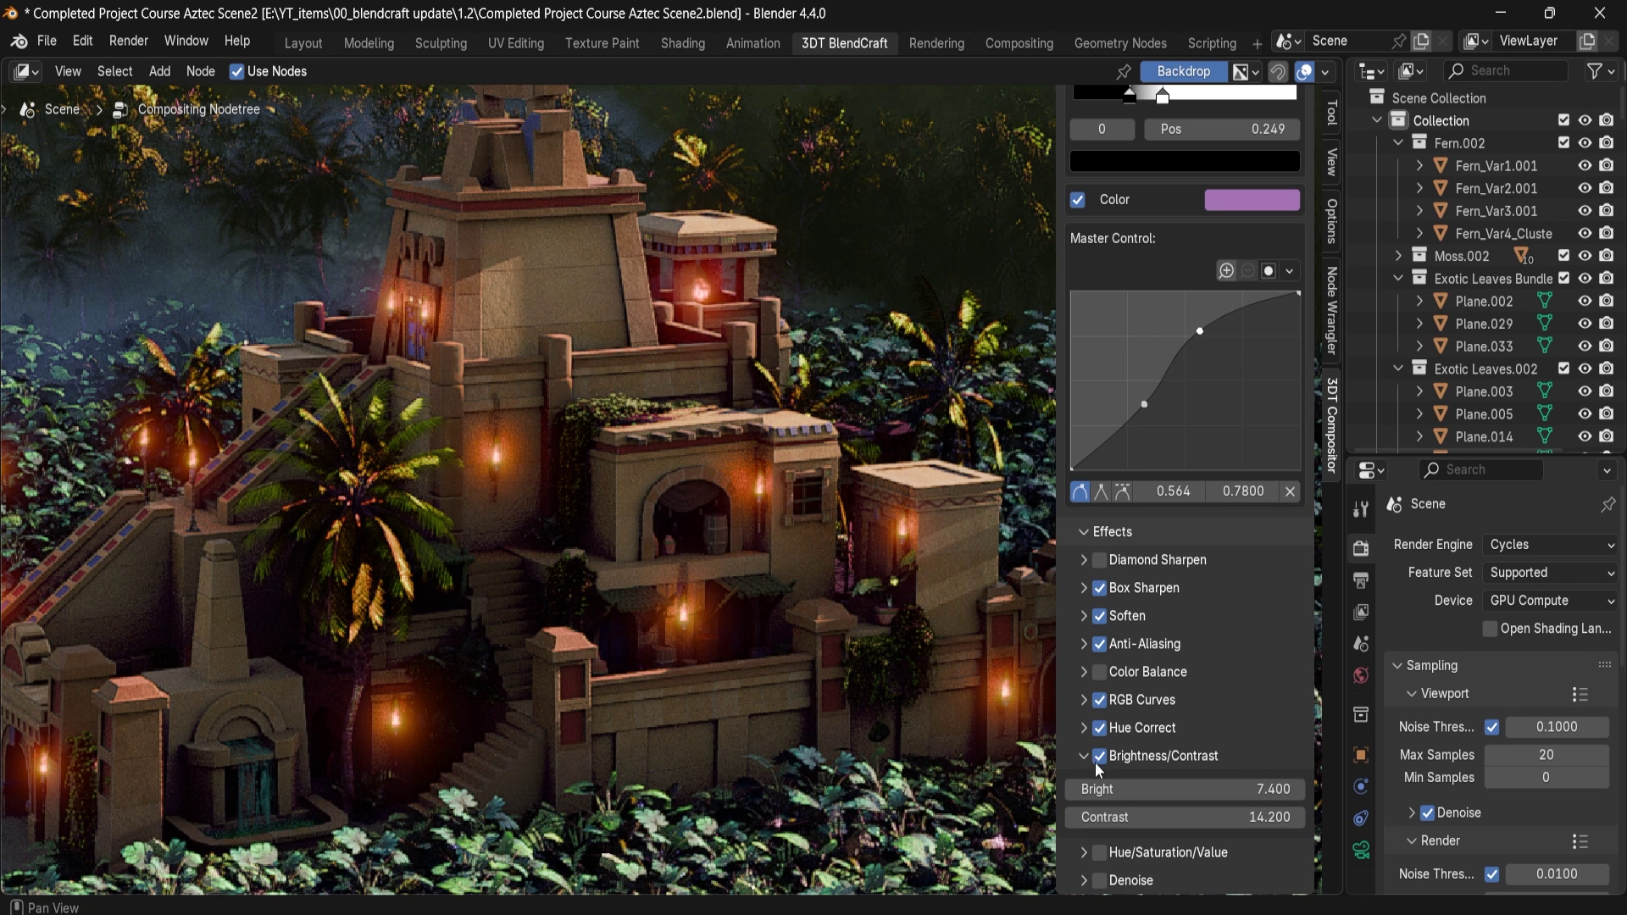
pyautogui.click(1084, 755)
pyautogui.click(1100, 824)
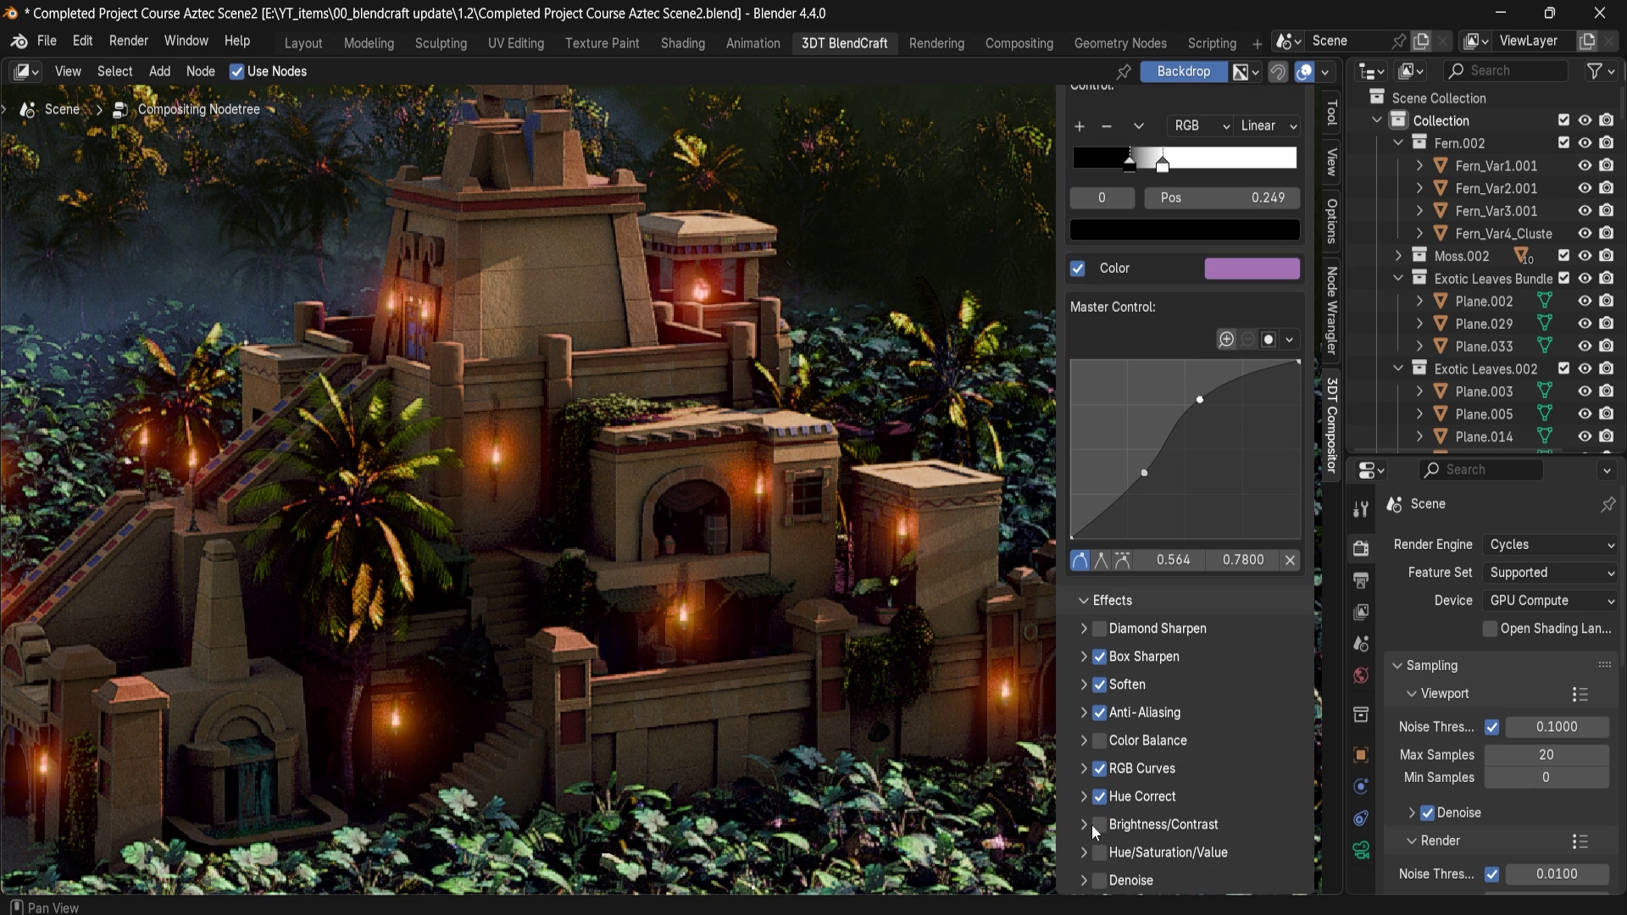
pyautogui.click(1100, 851)
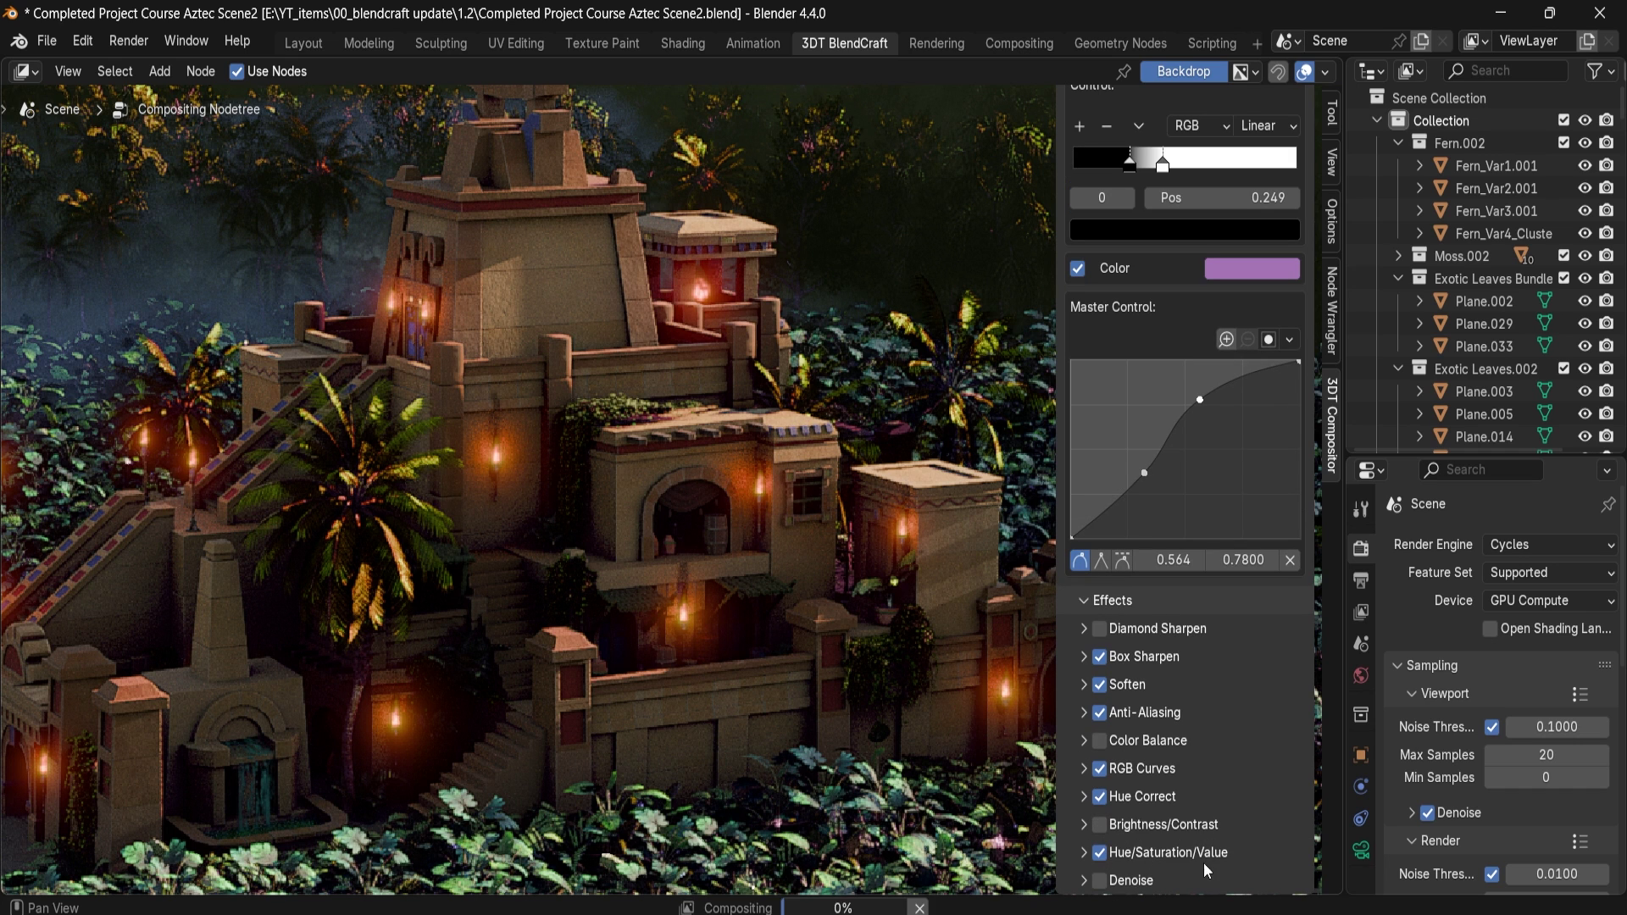
# Step: Check the Hue/Saturation/Value settings, then enable the Denoise effect
pyautogui.click(1186, 847)
pyautogui.scroll(-3, 1177, 828)
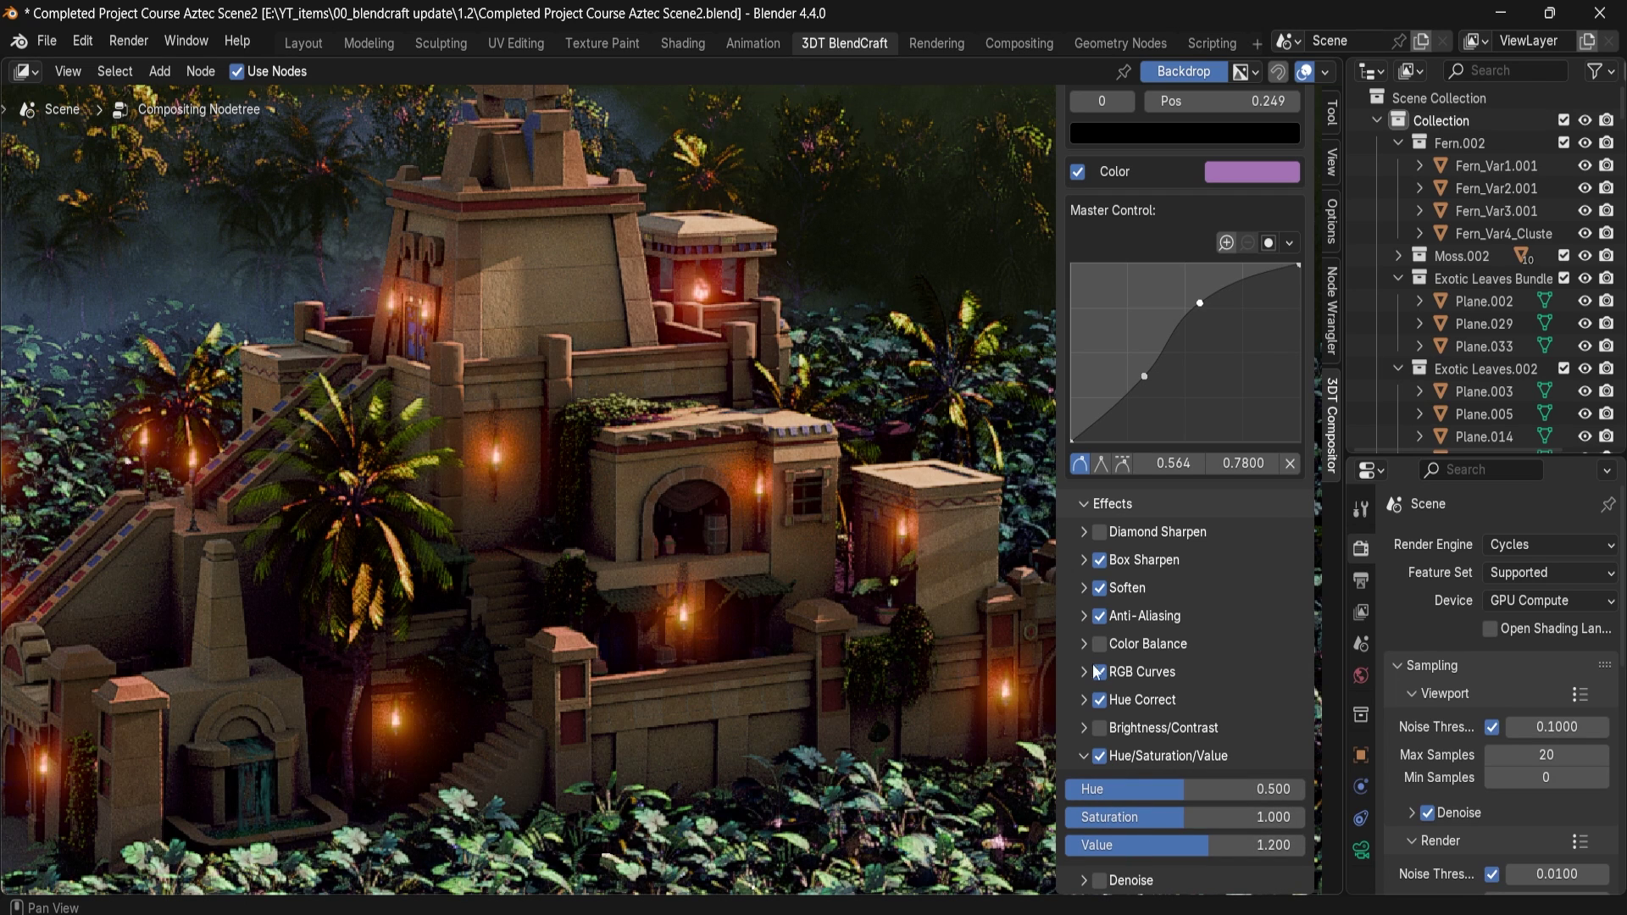
pyautogui.click(1156, 755)
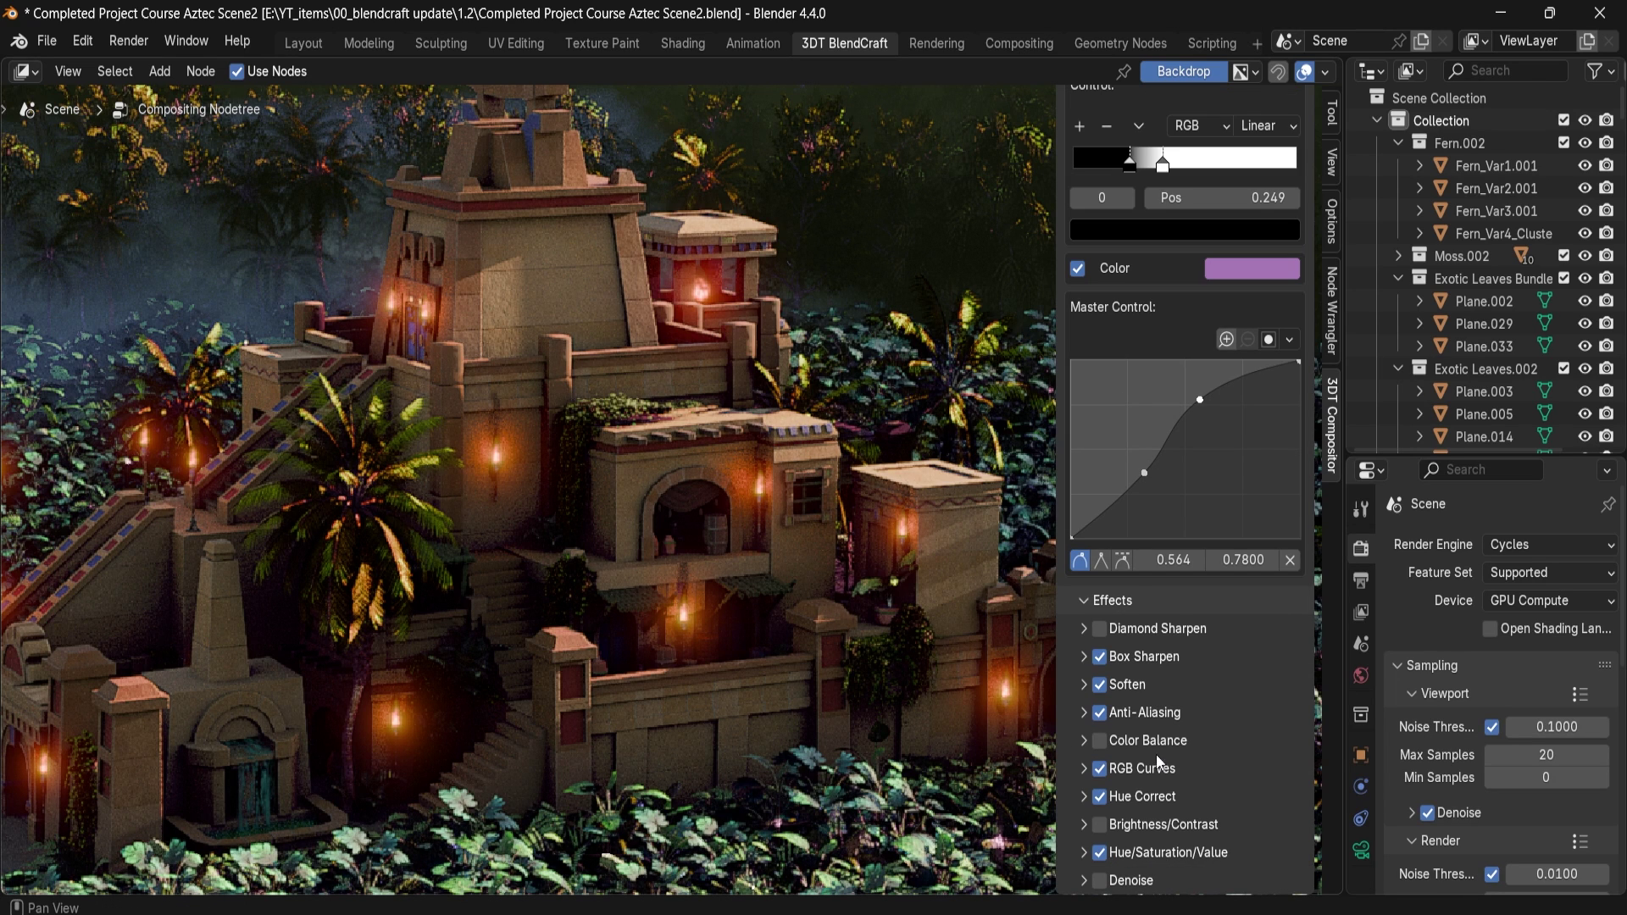
pyautogui.click(1130, 881)
pyautogui.scroll(-2, 1122, 878)
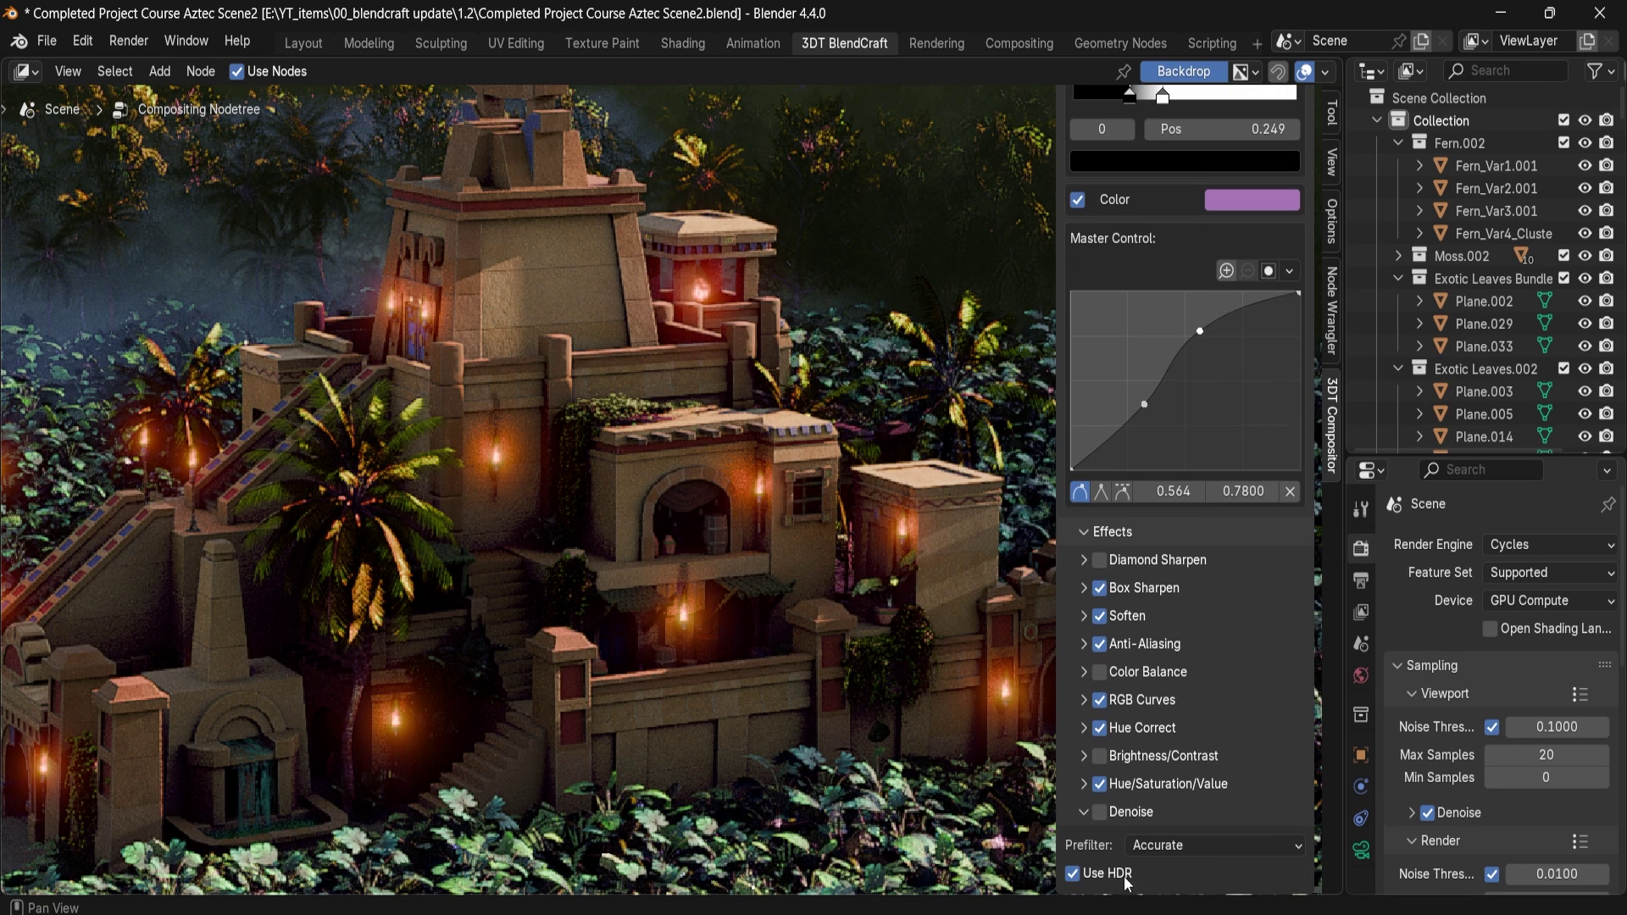
pyautogui.click(1099, 811)
# Step: Keep the Denoise prefilter on Accurate and leave Use HDR enabled
pyautogui.click(1148, 844)
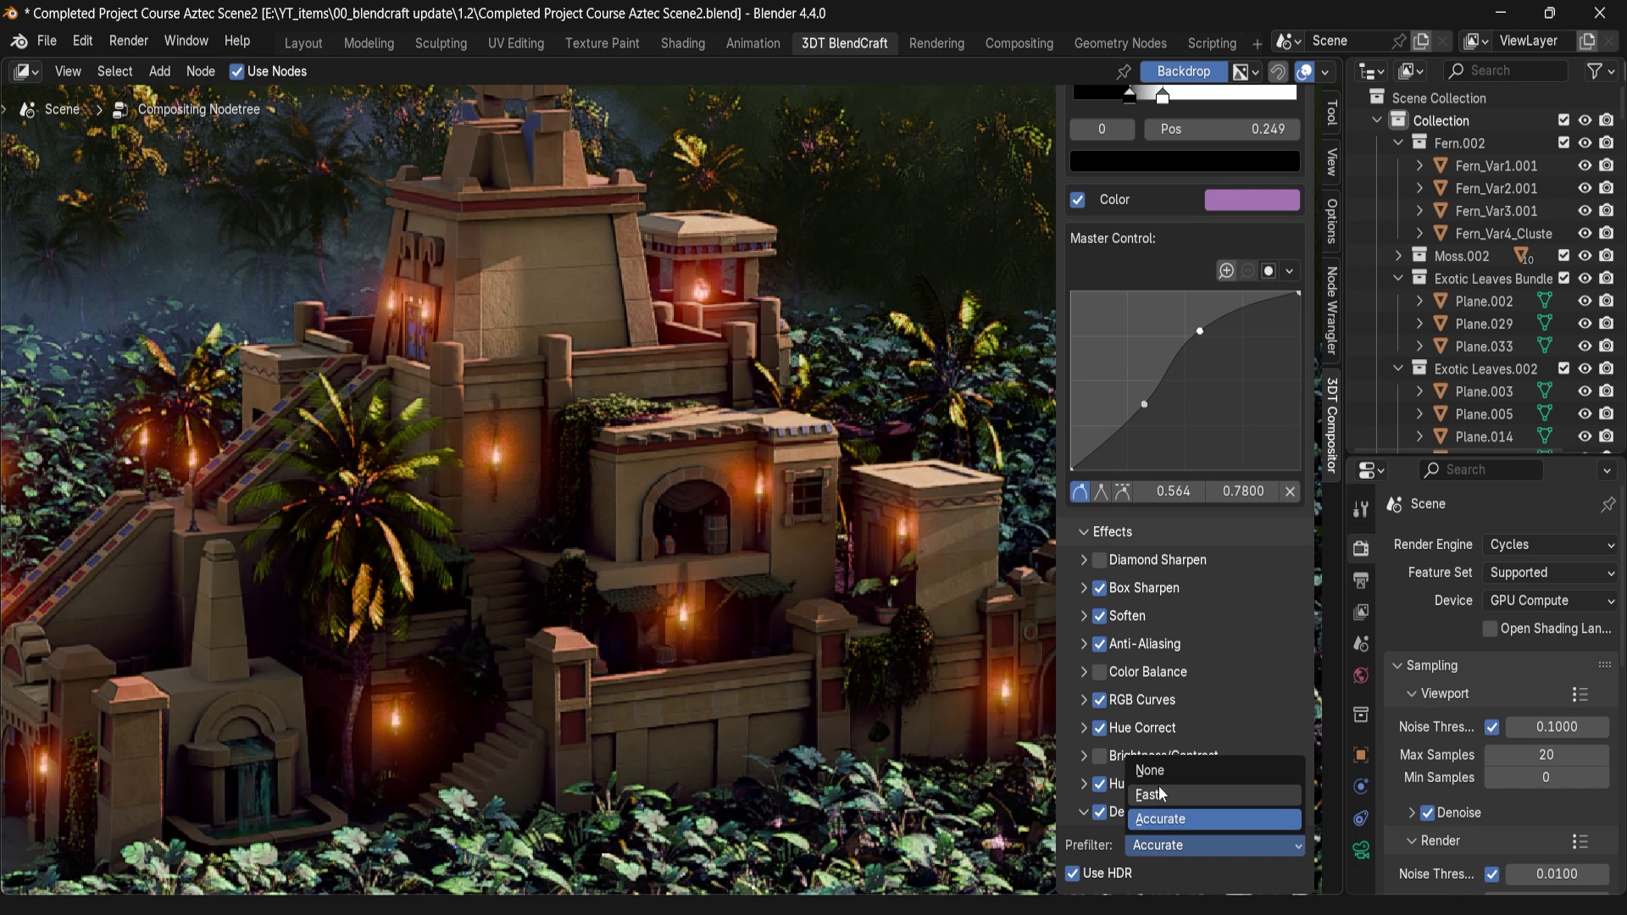
pyautogui.click(1152, 849)
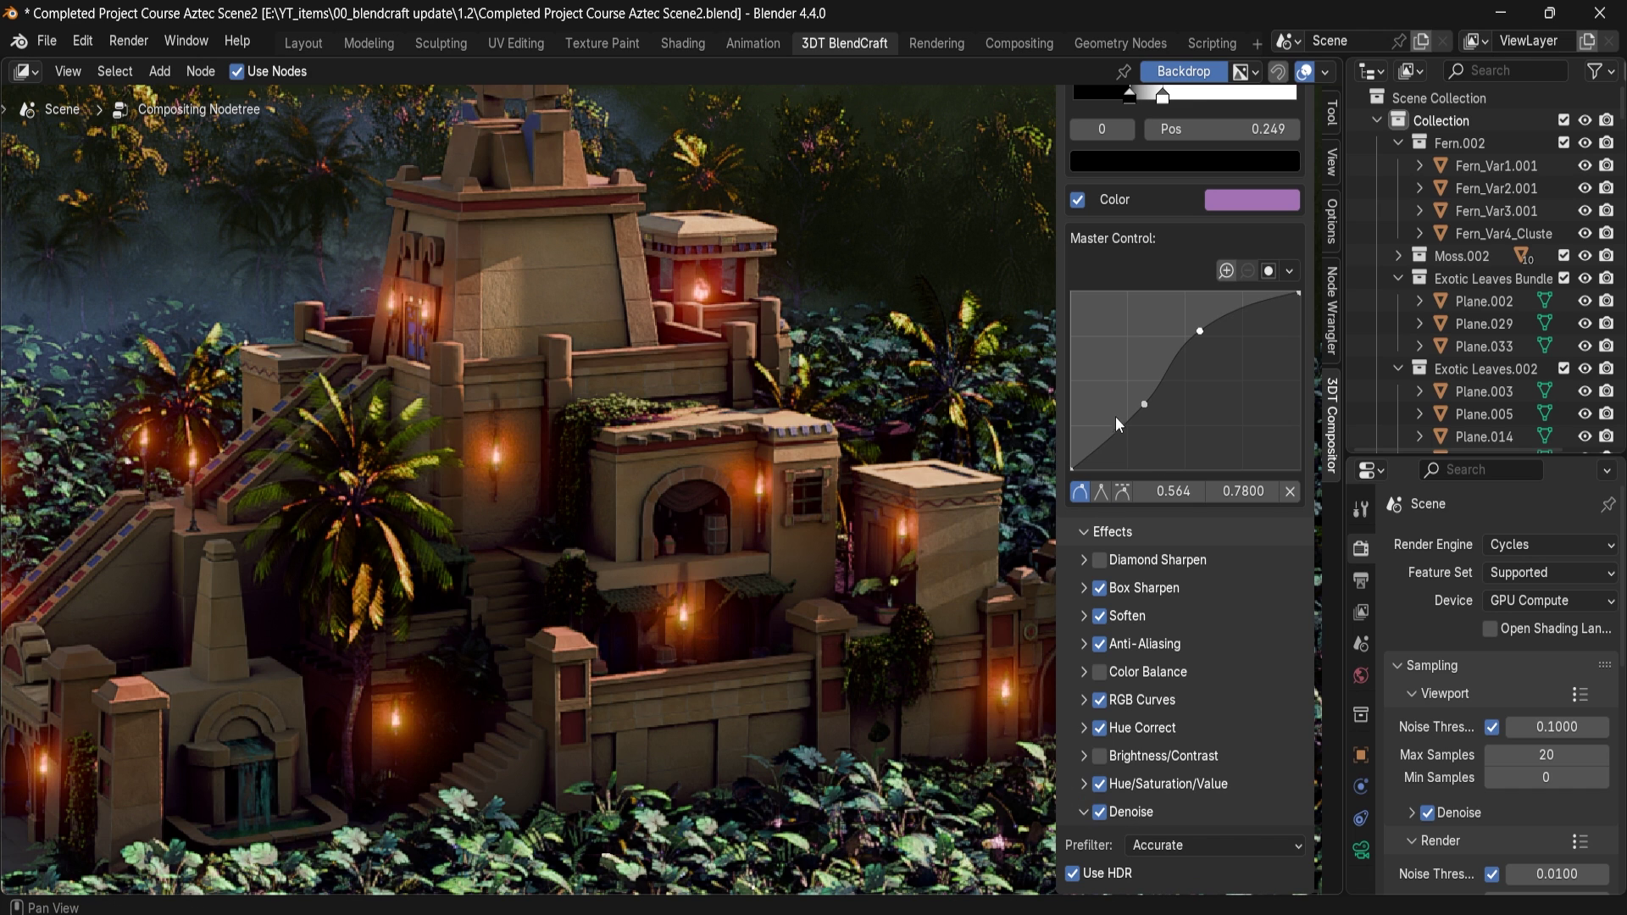
pyautogui.scroll(6, 1155, 458)
pyautogui.scroll(-6, 1152, 658)
pyautogui.click(1074, 873)
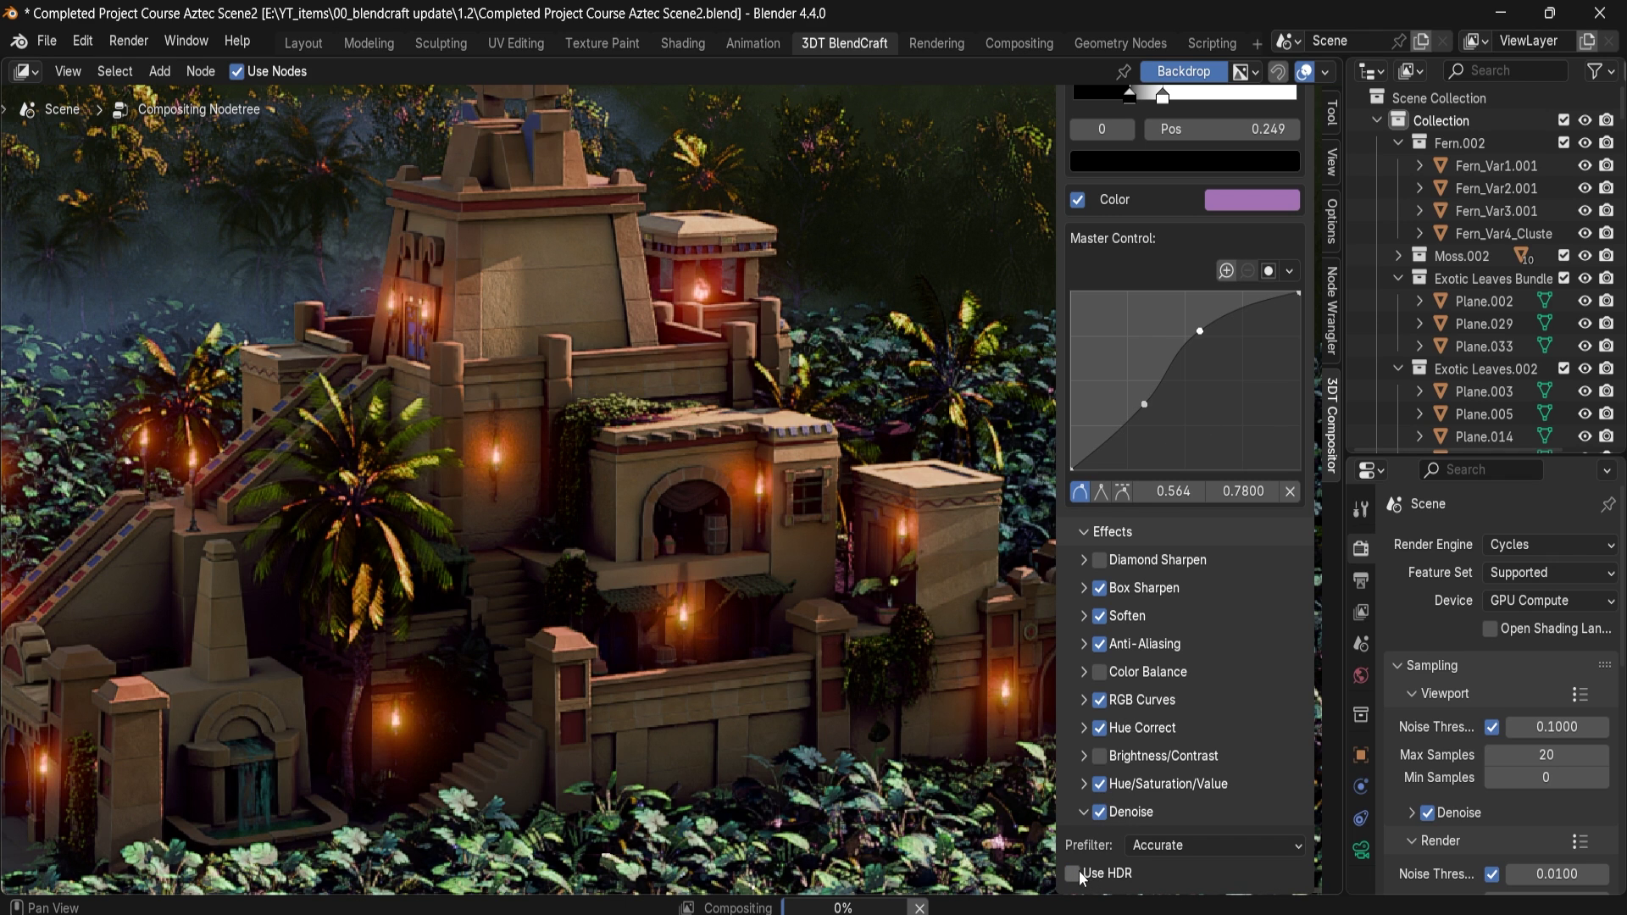
pyautogui.click(1073, 873)
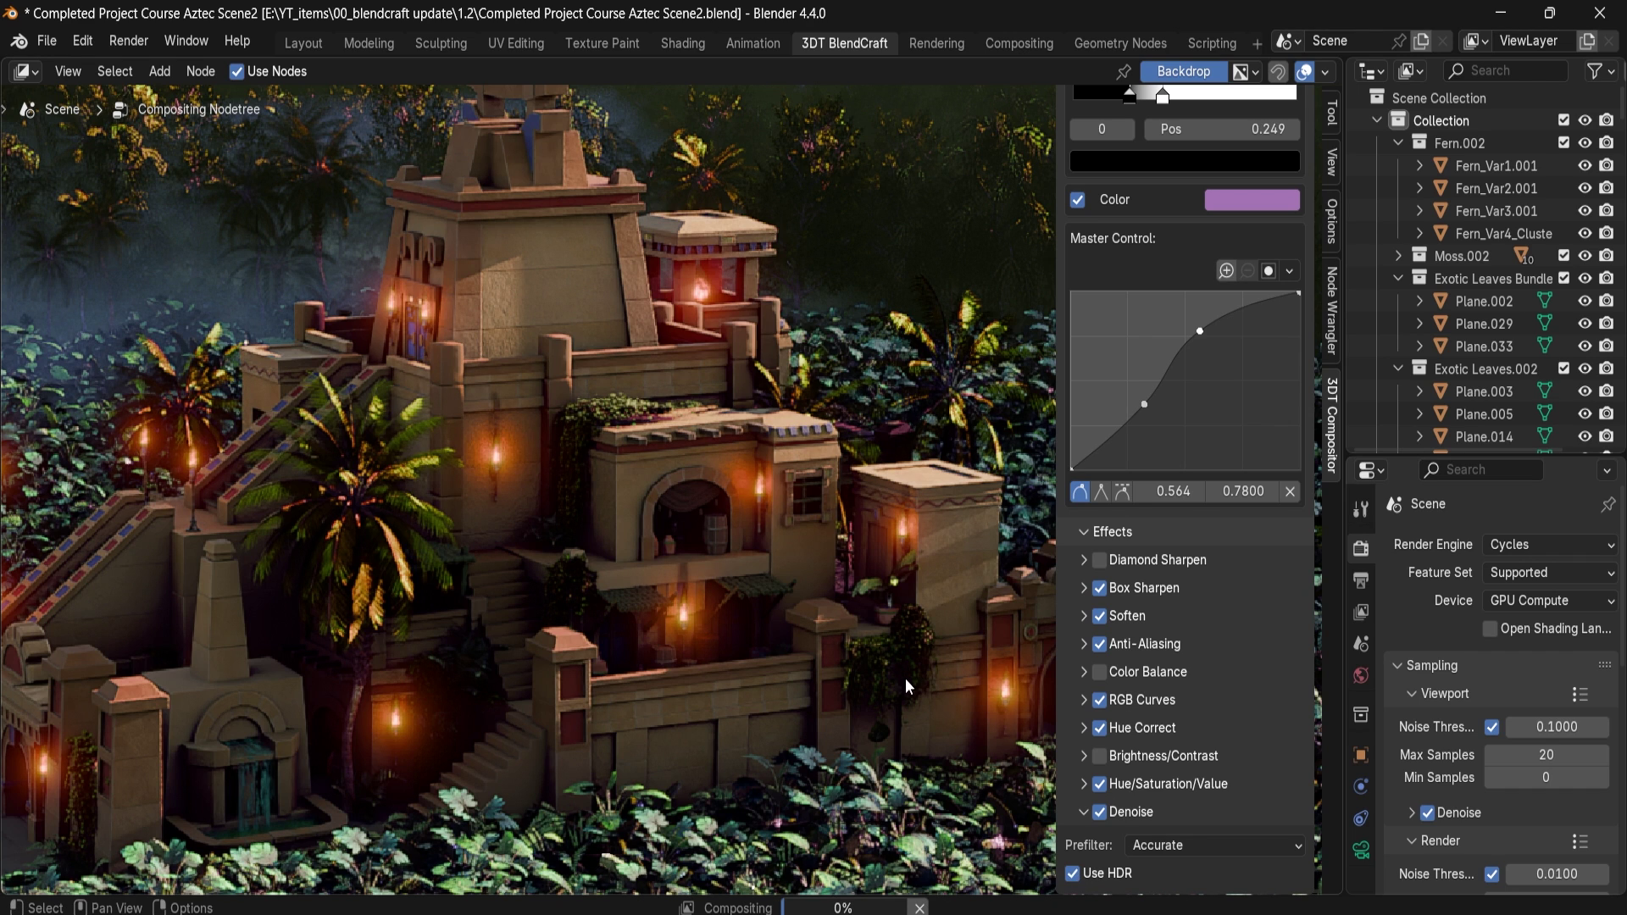